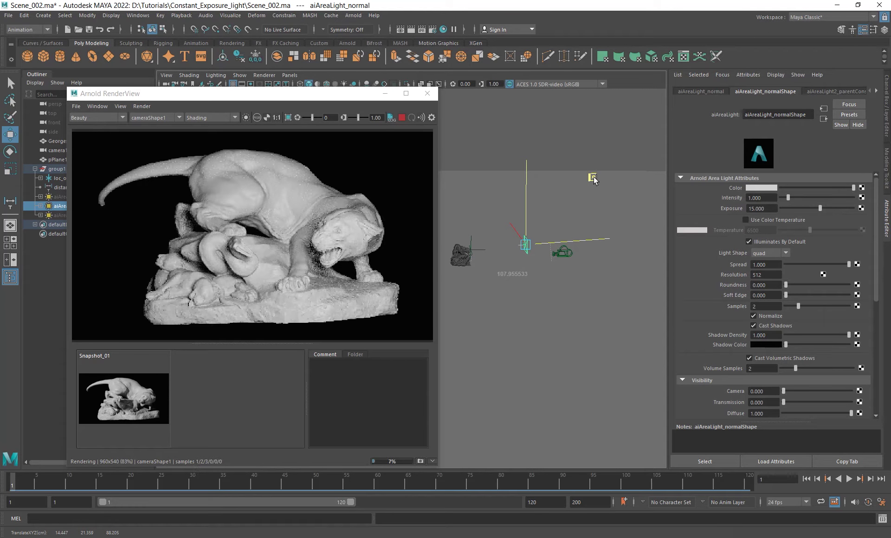
Stop the live render, unhide aiAreaLight_exposure_constant and hide aiAreaLight_normal.
drag(307, 97, 358, 80)
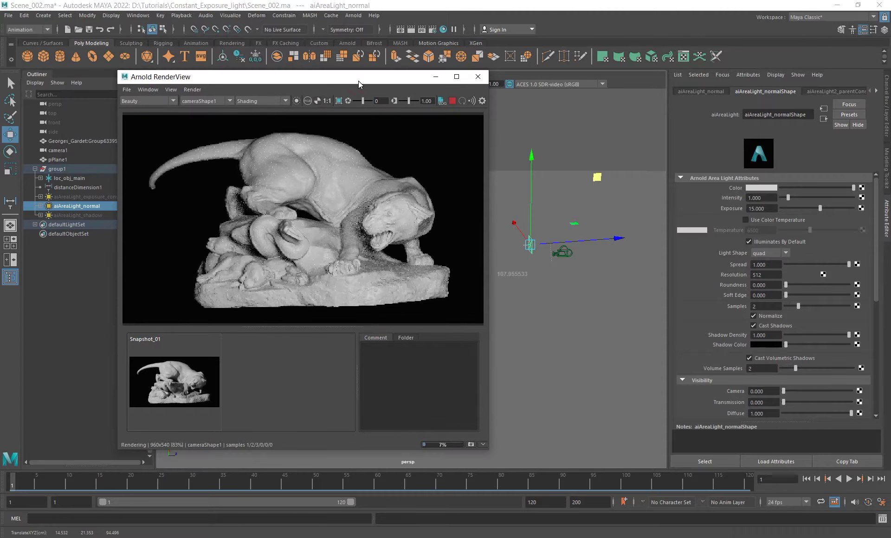
click(452, 101)
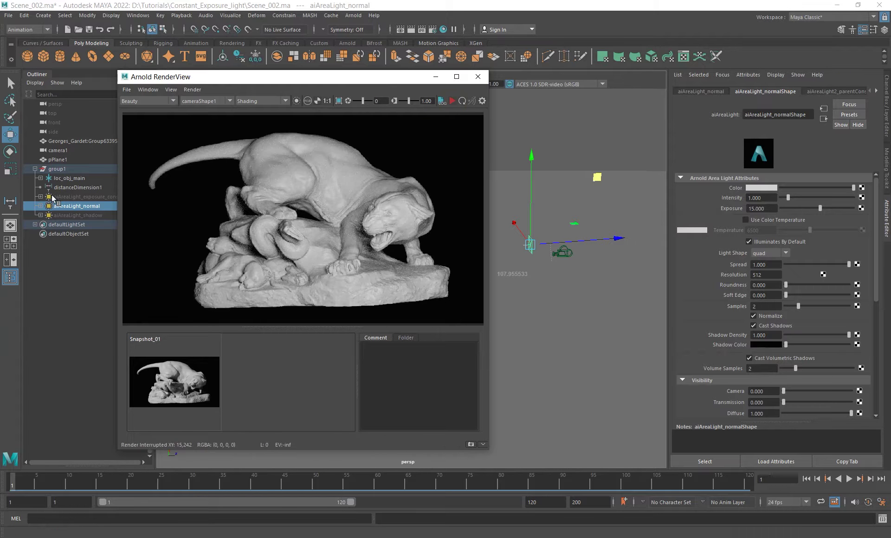
click(91, 196)
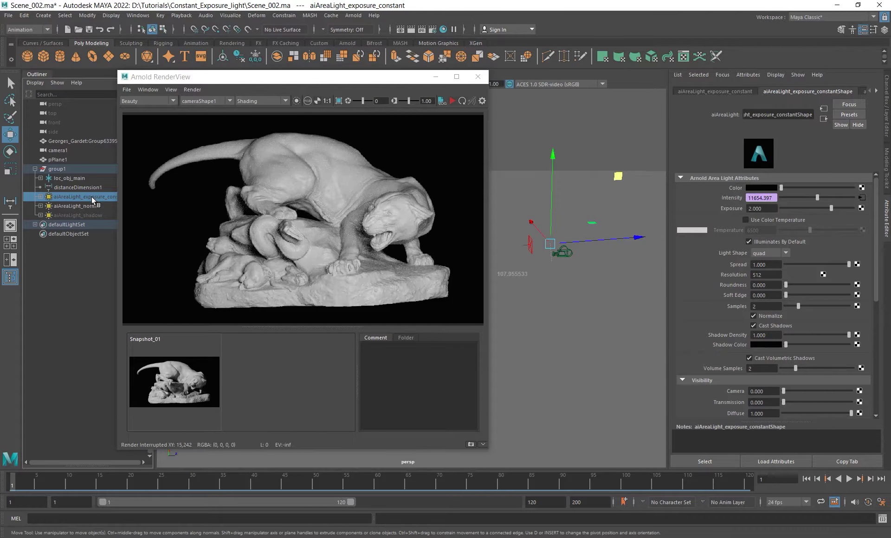
key(shift+h)
click(77, 207)
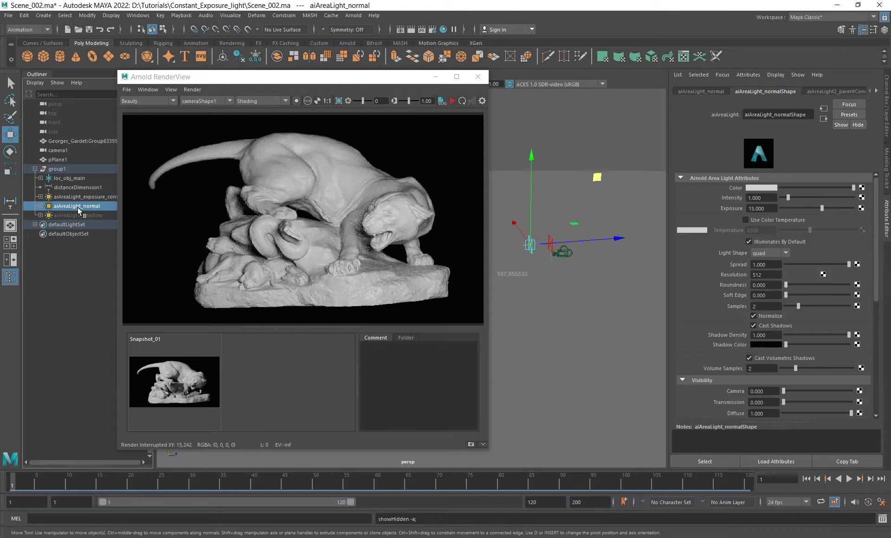
key(ctrl+h)
Restart the live render and raise the aiAreaLight_exposure_constant color from black to the brightest value.
click(92, 196)
drag(385, 77, 351, 112)
click(353, 125)
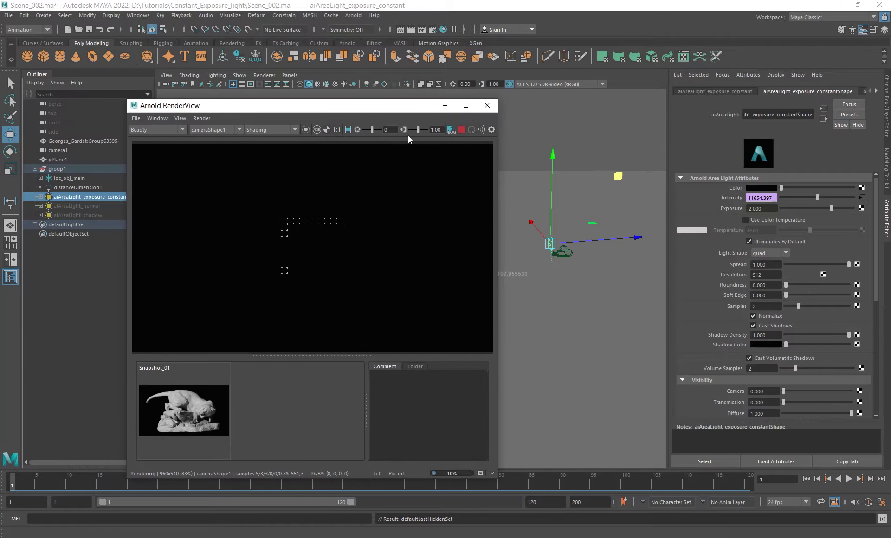
drag(781, 189, 854, 188)
drag(343, 110, 238, 116)
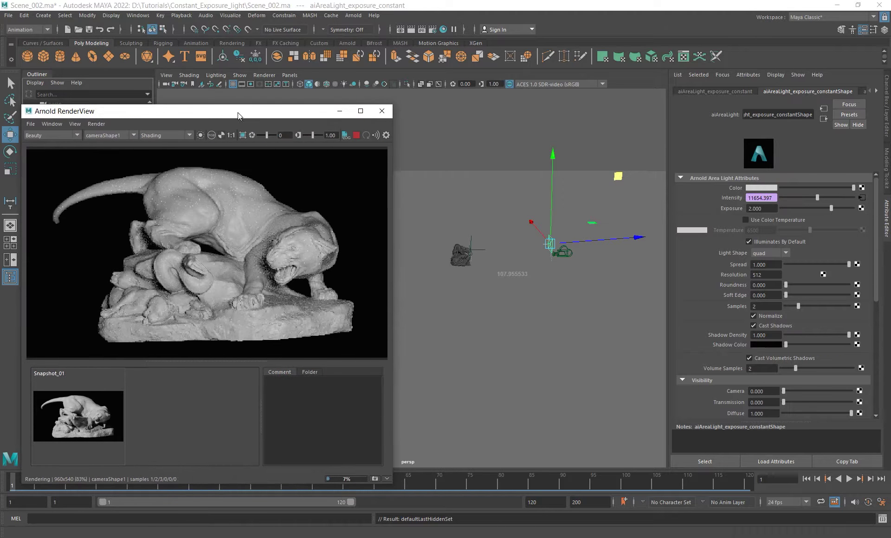
Move aiAreaLight_exposure_constant up and away from the sculpture to a distance of about 212.
middle_drag(619, 181, 649, 137)
drag(649, 135, 651, 138)
alt+right_drag(483, 231, 545, 239)
alt+middle_drag(544, 239, 502, 254)
alt+drag(502, 254, 542, 230)
middle_drag(640, 152, 698, 96)
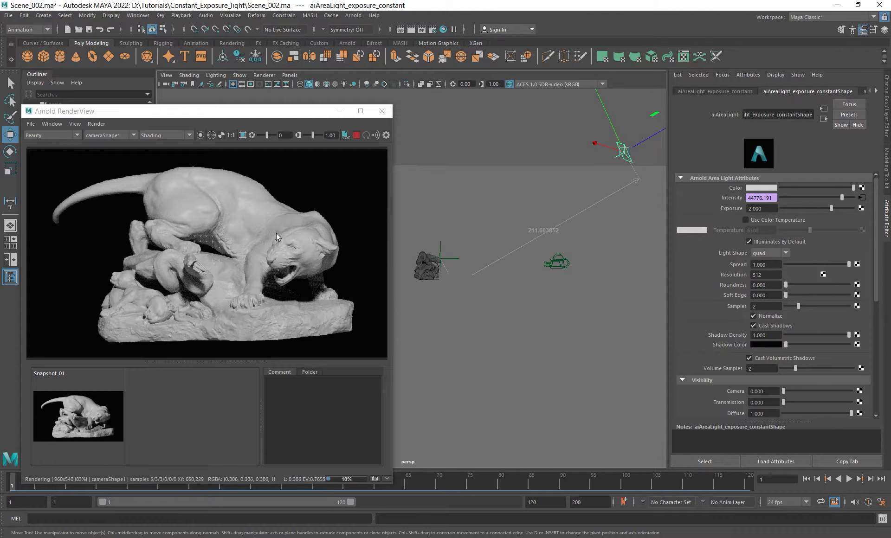
Limit the render to a crop region around the big cat's head.
shift+drag(245, 204, 264, 219)
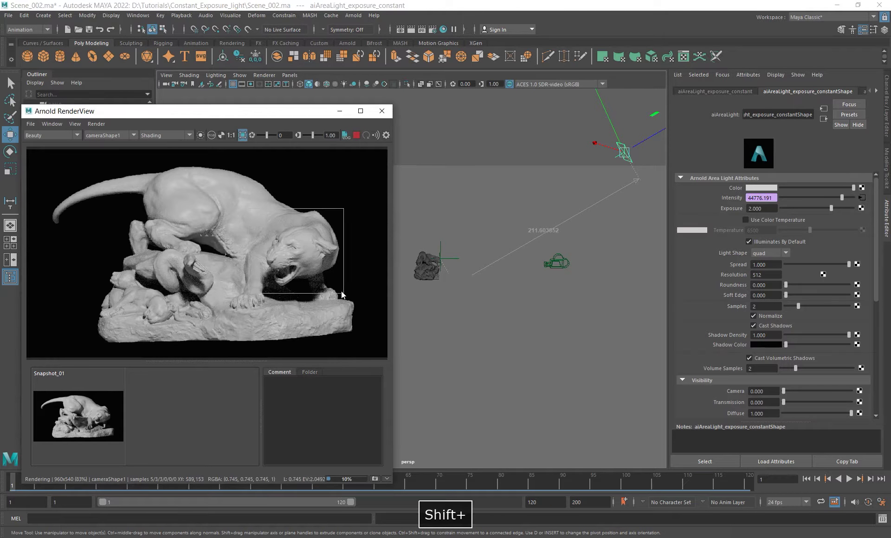
shift+drag(342, 292, 345, 296)
scroll(322, 255, up, 1)
middle_drag(322, 254, 306, 262)
Move the light closer to the sculpture, to a distance of about 125, and set its exposure to 1.
alt+right_drag(527, 252, 488, 224)
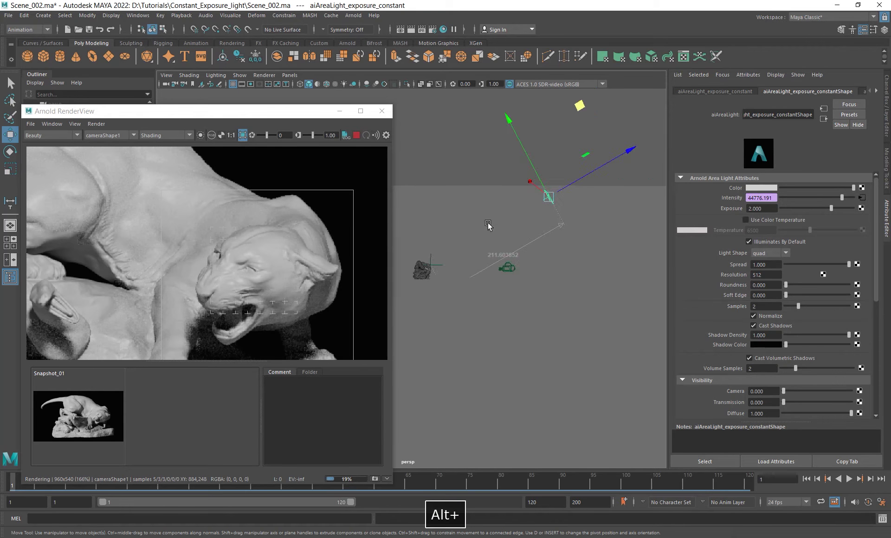
alt+middle_drag(488, 223, 492, 251)
drag(584, 134, 539, 199)
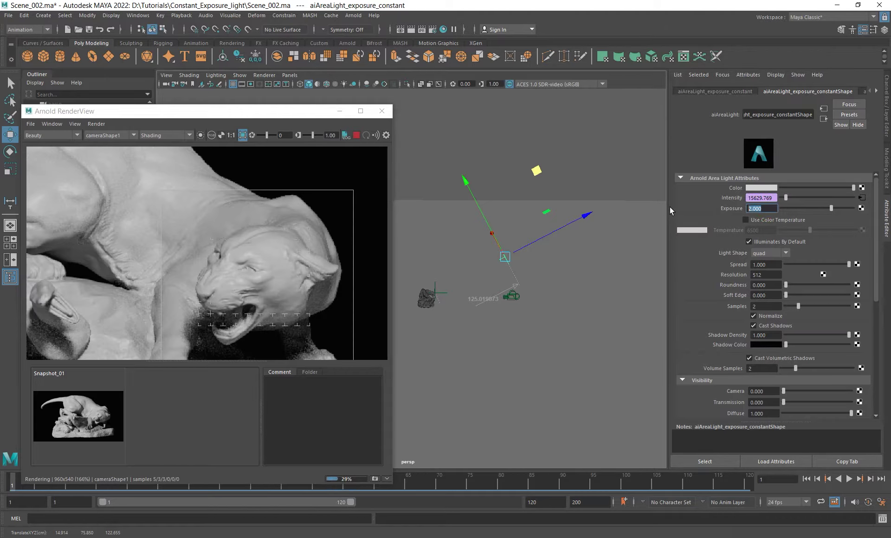
text(1)
key(Return)
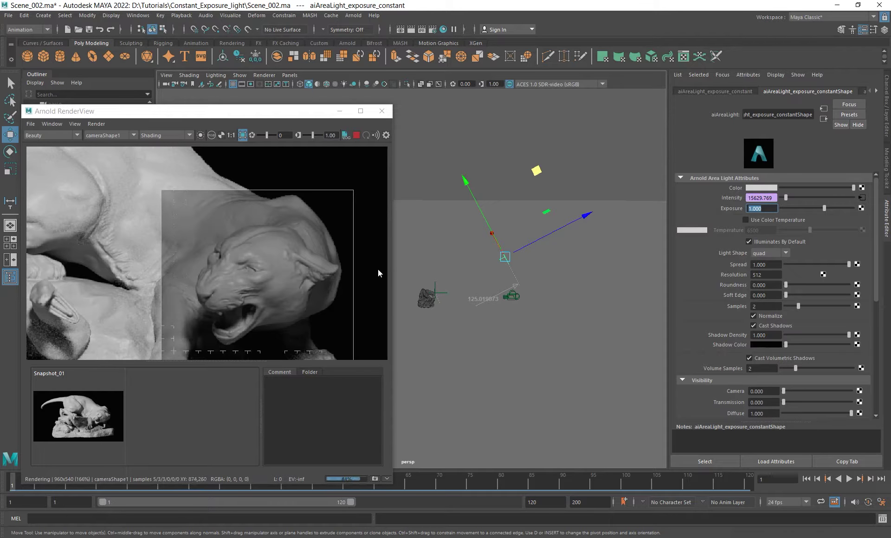
Move the light back away from the sculpture to a distance of about 266.
middle_drag(536, 173, 624, 157)
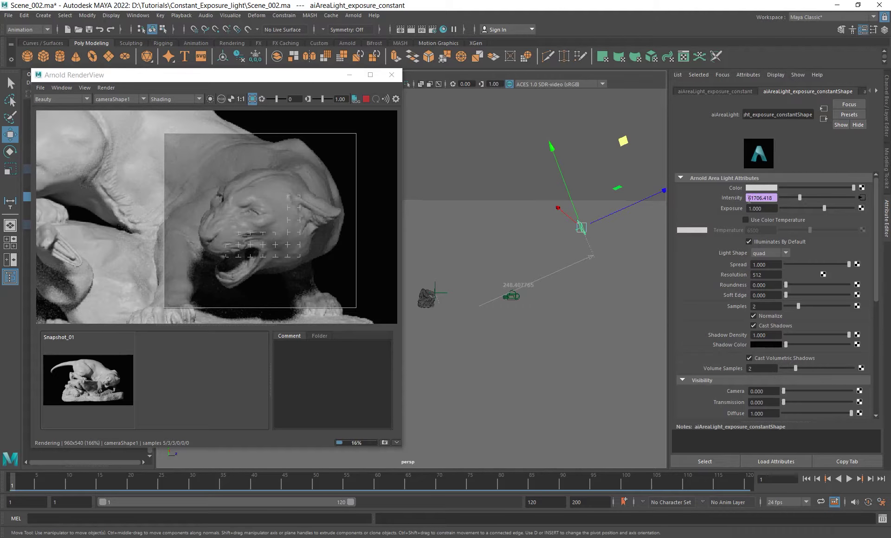
mouse_move(621, 145)
middle_down()
mouse_move(663, 121)
mouse_move(567, 177)
mouse_move(661, 139)
mouse_move(644, 131)
mouse_move(652, 129)
mouse_move(624, 153)
mouse_move(662, 139)
mouse_move(636, 138)
middle_up()
mouse_move(298, 75)
mouse_down()
mouse_move(389, 75)
mouse_move(312, 74)
mouse_up()
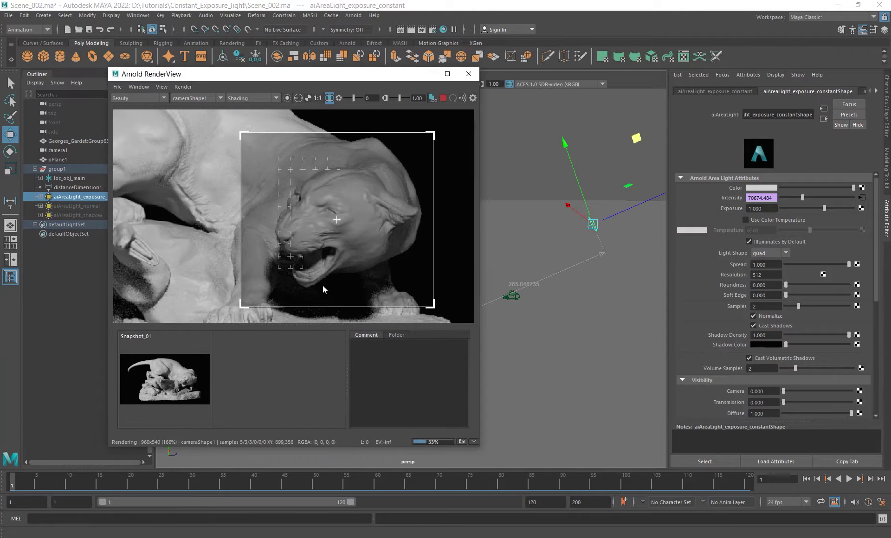
Narrow the render region to the face and jaw, and move the light out to a distance of about 715.
shift+drag(256, 170, 342, 318)
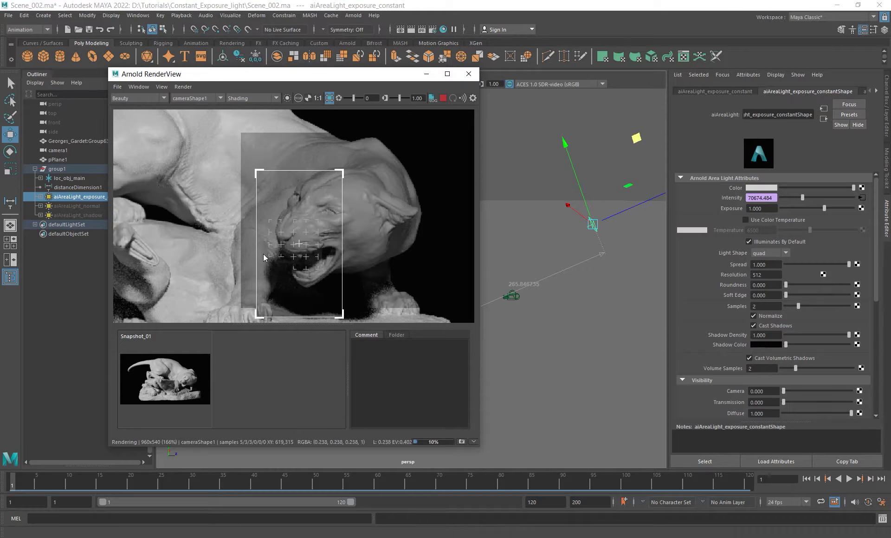
alt+drag(604, 261, 518, 252)
middle_drag(576, 150, 736, 57)
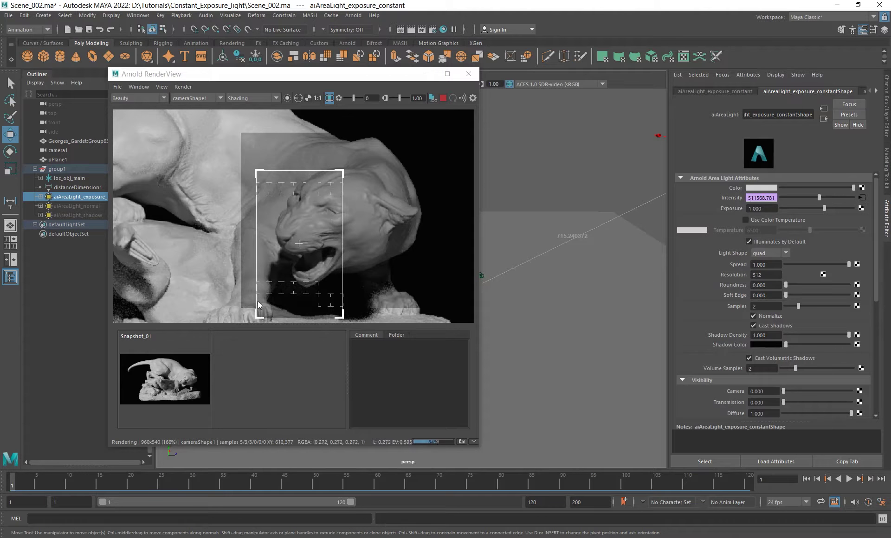
Bring the light back close to the sculpture, to a distance of about 104.
drag(353, 77, 232, 100)
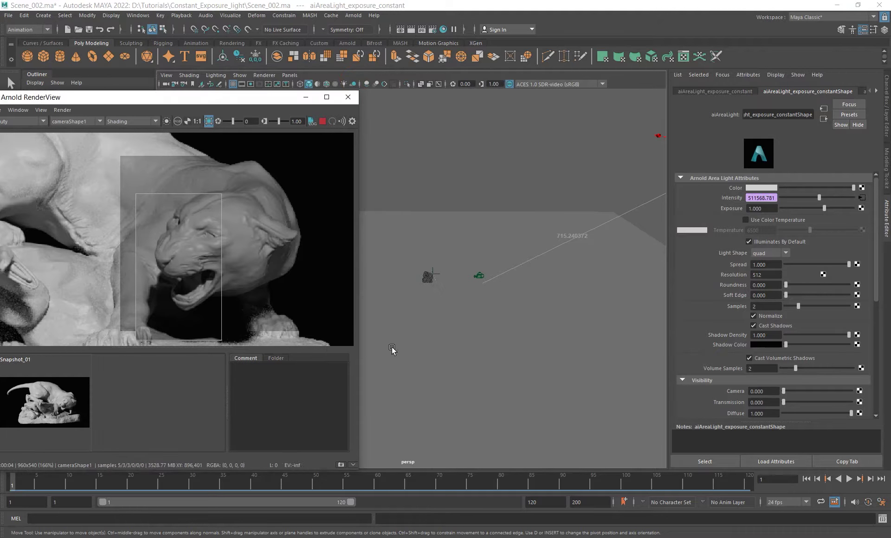
alt+drag(541, 278, 626, 151)
alt+right_drag(587, 182, 538, 182)
drag(627, 100, 465, 211)
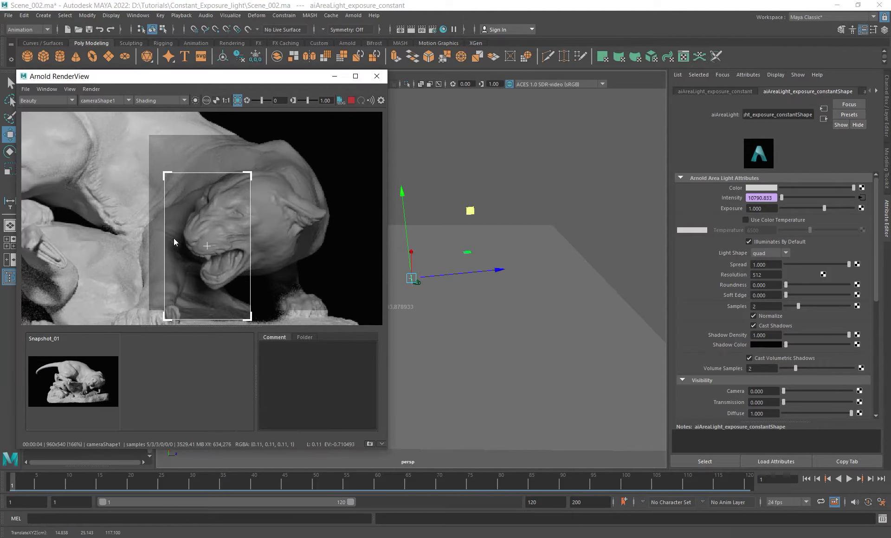
drag(303, 76, 278, 80)
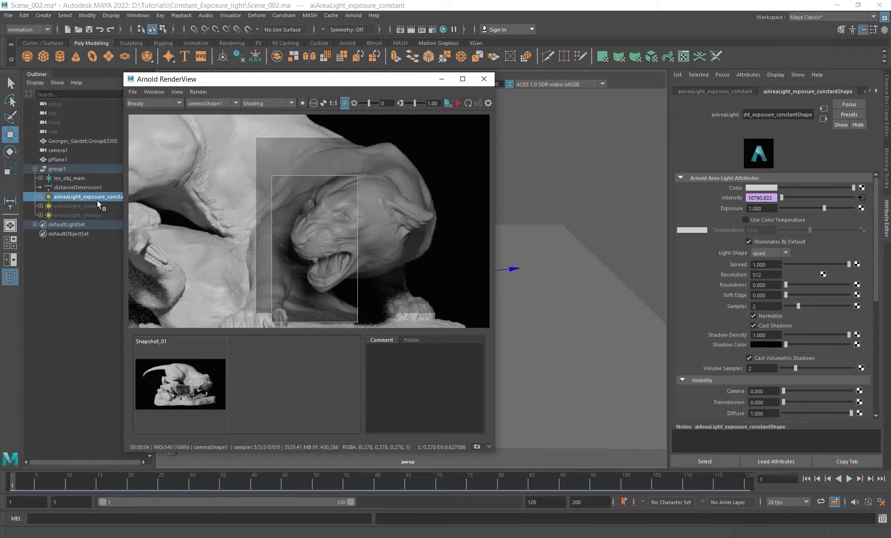
Hide aiAreaLight_exposure_constant, unhide aiAreaLight_shadow and raise its color to the brightest value.
click(99, 197)
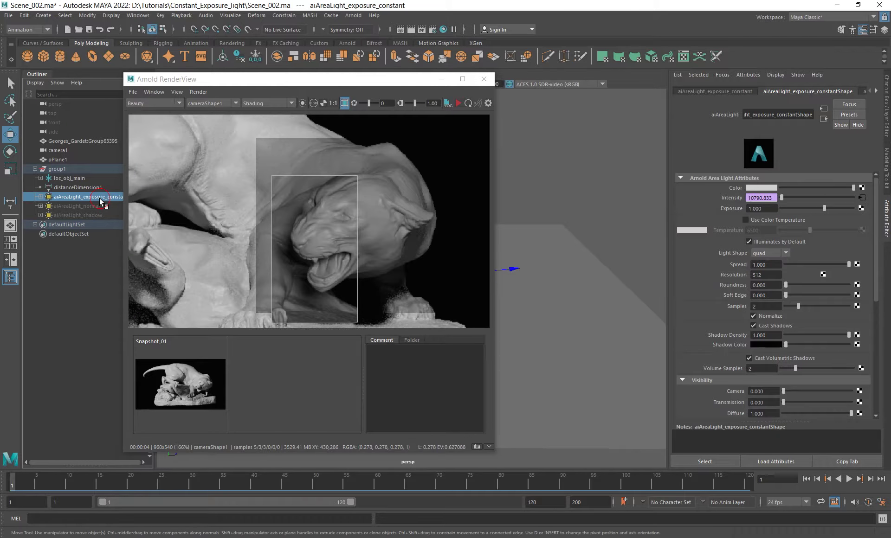
key(ctrl+h)
click(90, 216)
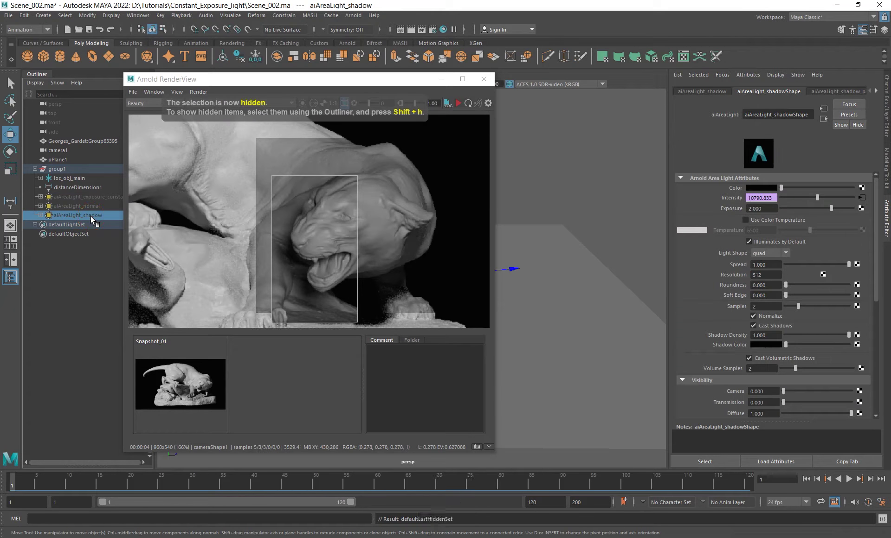
key(shift+h)
drag(320, 79, 239, 93)
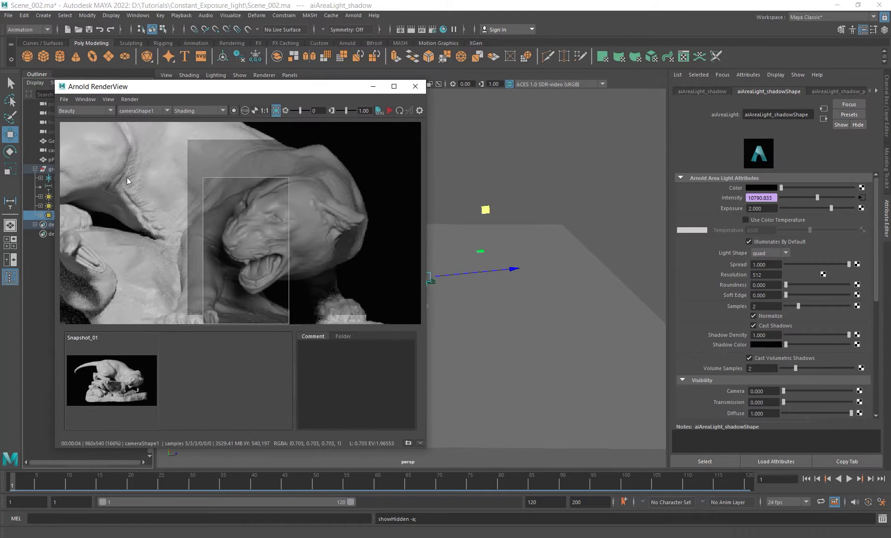
Select aiAreaLight_exposure_constant and start the live render again.
click(51, 194)
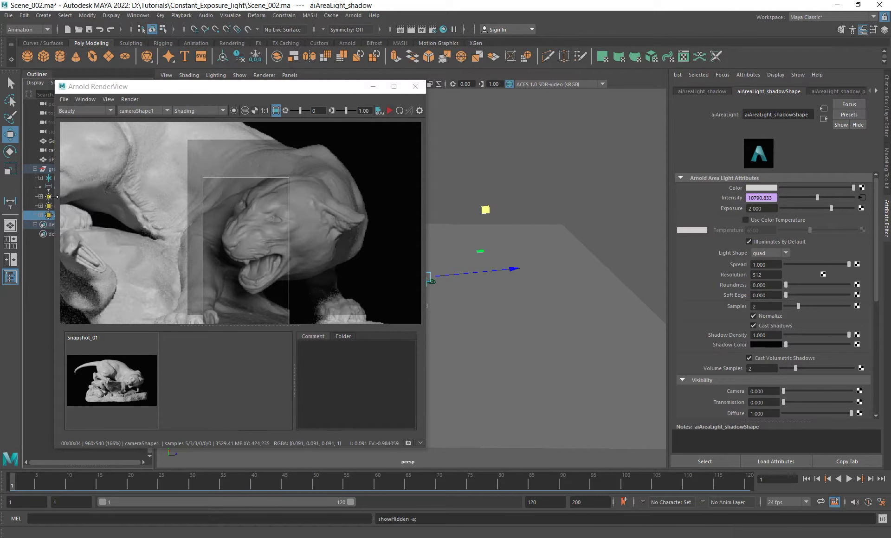
drag(203, 87, 232, 92)
click(74, 196)
drag(334, 88, 239, 92)
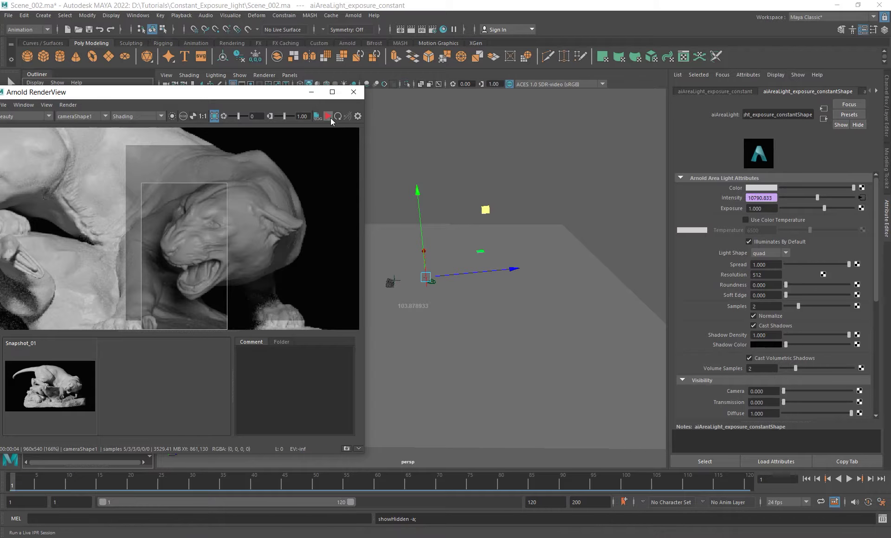
click(329, 118)
Redraw the render region around the head, move the light out to about 329 and bring it back to about 142.
middle_drag(494, 210, 552, 176)
shift+drag(123, 163, 129, 179)
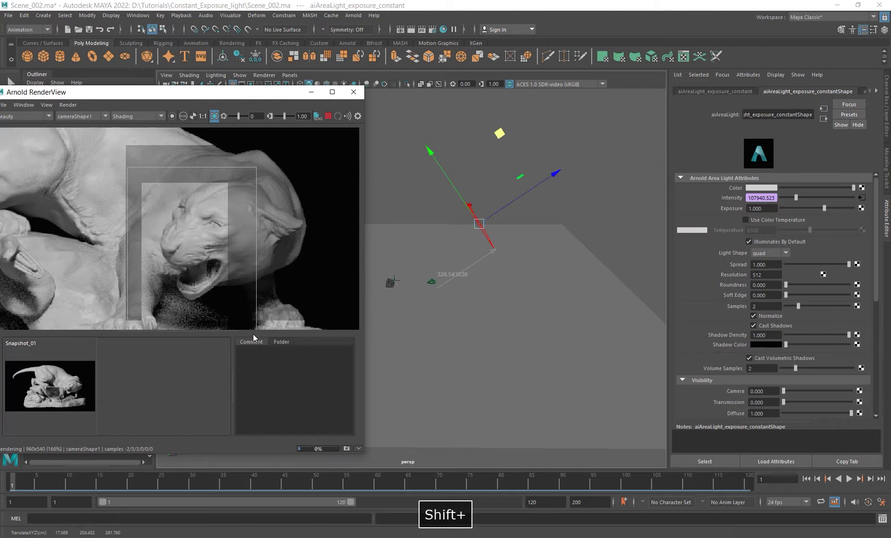
drag(504, 136, 473, 179)
mouse_move(490, 223)
alt+mouse_down()
mouse_move(504, 221)
mouse_move(496, 217)
alt+mouse_up()
mouse_move(480, 177)
mouse_down()
mouse_move(567, 129)
mouse_move(496, 156)
mouse_move(467, 179)
mouse_move(584, 110)
mouse_move(455, 183)
mouse_move(464, 173)
mouse_up()
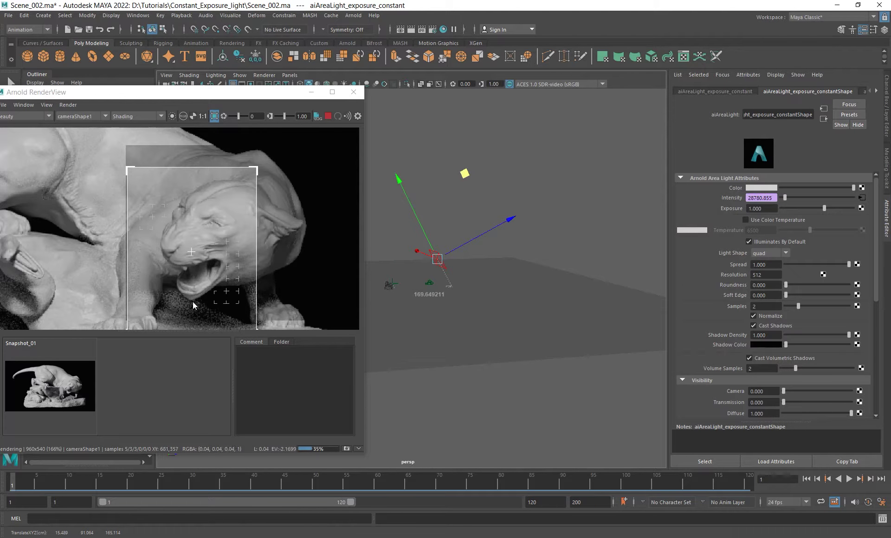
drag(464, 171, 437, 159)
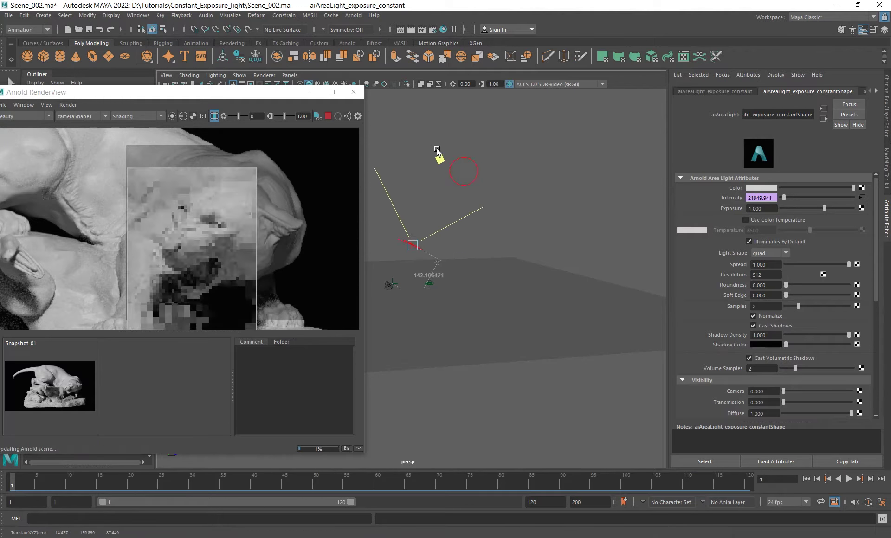
Reposition the light above the sculpture and narrow the render region to the shadowed ground beside the front paw.
alt+drag(464, 195, 487, 209)
drag(448, 160, 510, 241)
drag(394, 249, 411, 251)
scroll(195, 232, down, 5)
mouse_move(464, 278)
alt+mouse_down()
mouse_move(427, 223)
mouse_move(487, 278)
alt+mouse_up()
mouse_move(524, 223)
mouse_down()
mouse_move(546, 234)
mouse_move(612, 229)
mouse_up()
shift+drag(175, 233, 239, 327)
drag(612, 229, 536, 241)
shift+drag(224, 279, 259, 309)
alt+middle_drag(193, 273, 232, 265)
drag(536, 240, 548, 220)
shift+drag(227, 262, 304, 307)
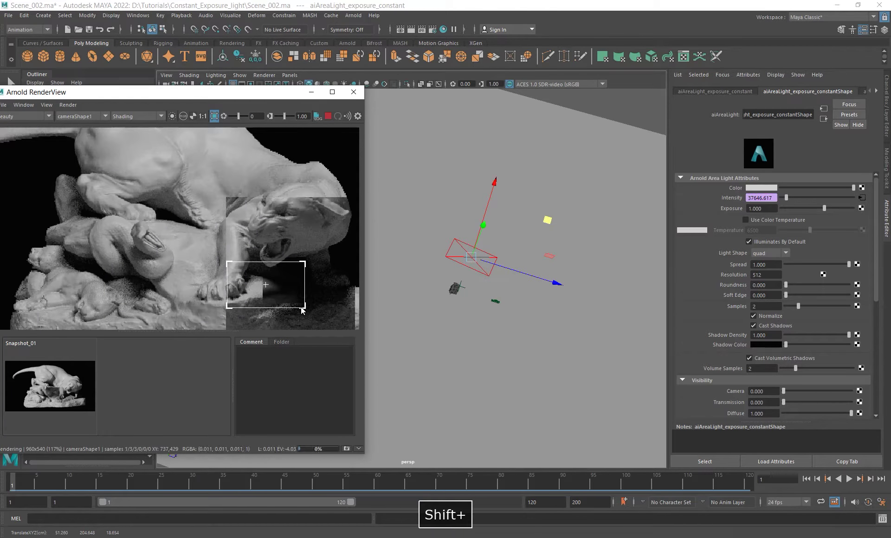
Lower the light toward the sculpture to a distance of about 62.
alt+drag(450, 302, 475, 295)
drag(475, 225, 483, 277)
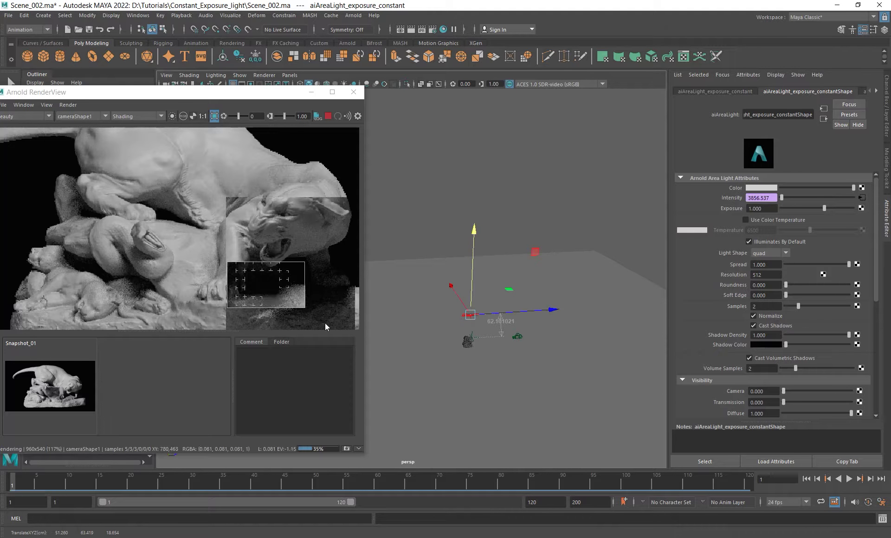
Change the Move tool's axis orientation, raise the light to a distance of about 487 and lower it to about 96.
ctrl+shift+right_drag(501, 292, 467, 279)
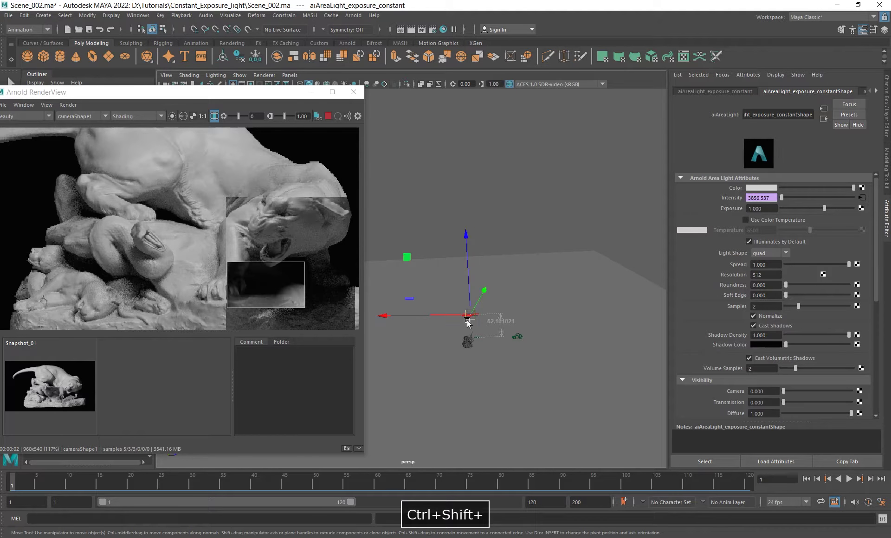
drag(470, 267, 472, 214)
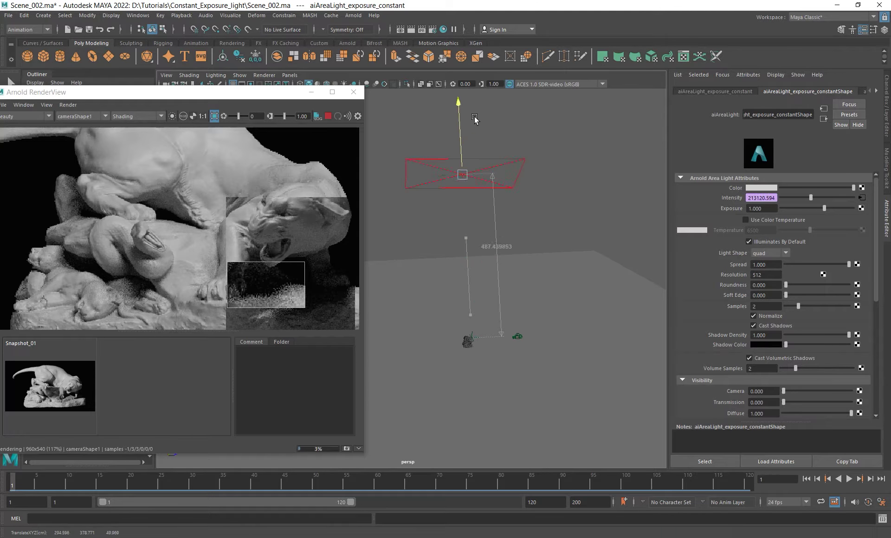
drag(474, 107, 478, 263)
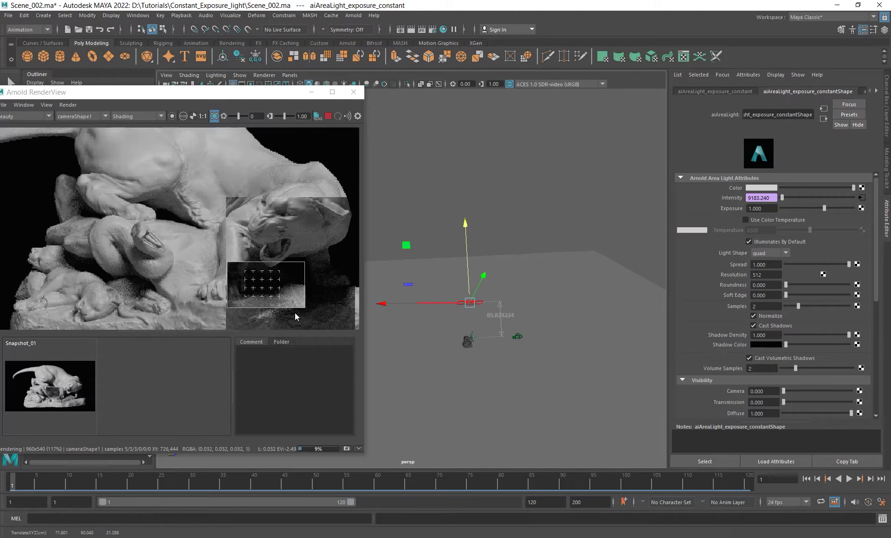
Store a snapshot of the render and raise the light to a distance of about 946.
scroll(294, 313, up, 3)
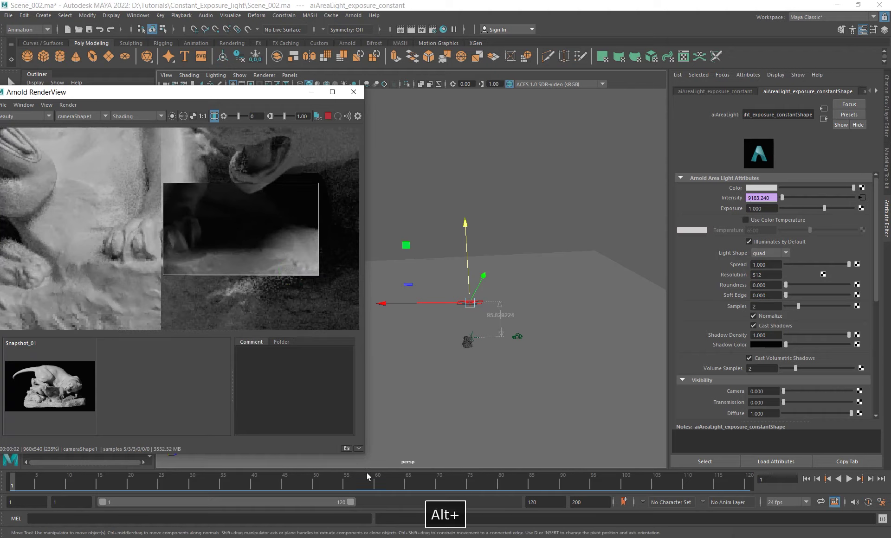
click(346, 449)
drag(467, 241, 466, 93)
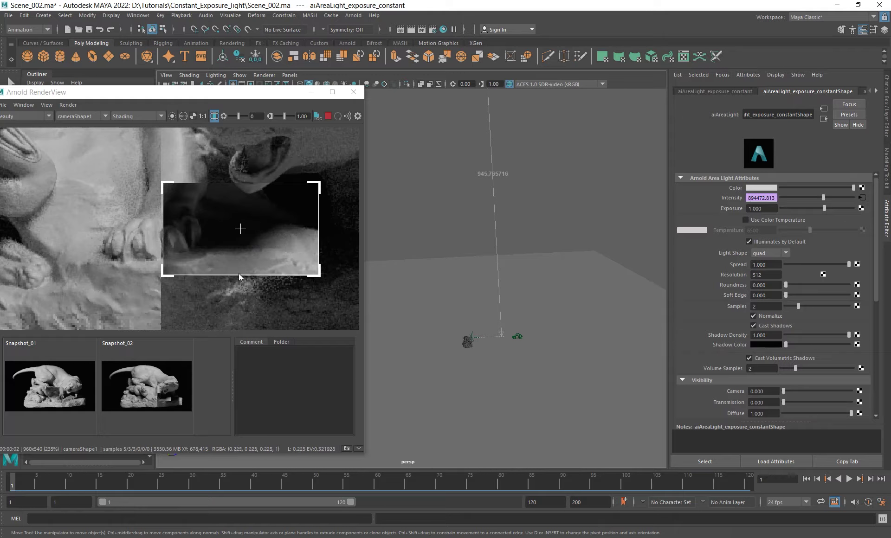
Compare the shadow softness in Snapshot_02 with the current render by repeatedly switching between them.
click(147, 384)
click(147, 384)
click(147, 384)
click(147, 384)
click(147, 384)
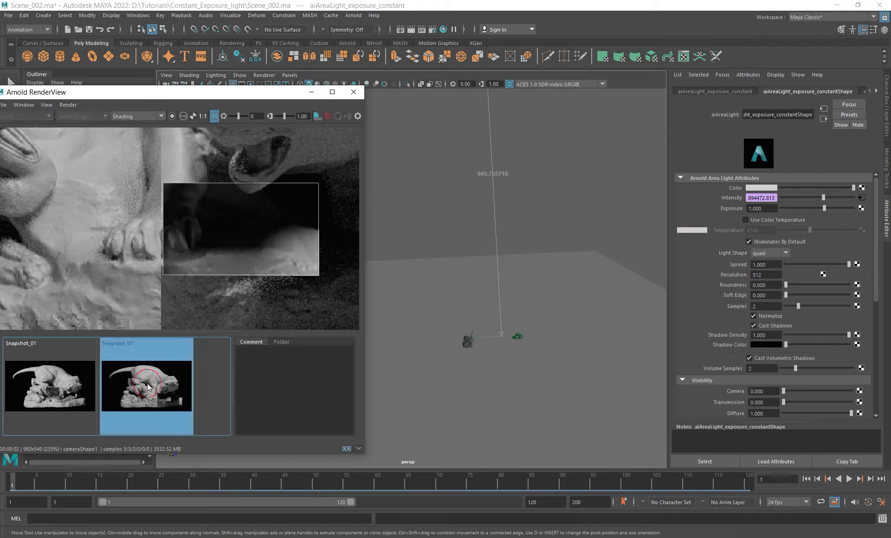
click(148, 384)
click(147, 384)
click(147, 384)
click(147, 384)
click(148, 384)
click(147, 385)
click(148, 385)
click(148, 385)
click(148, 385)
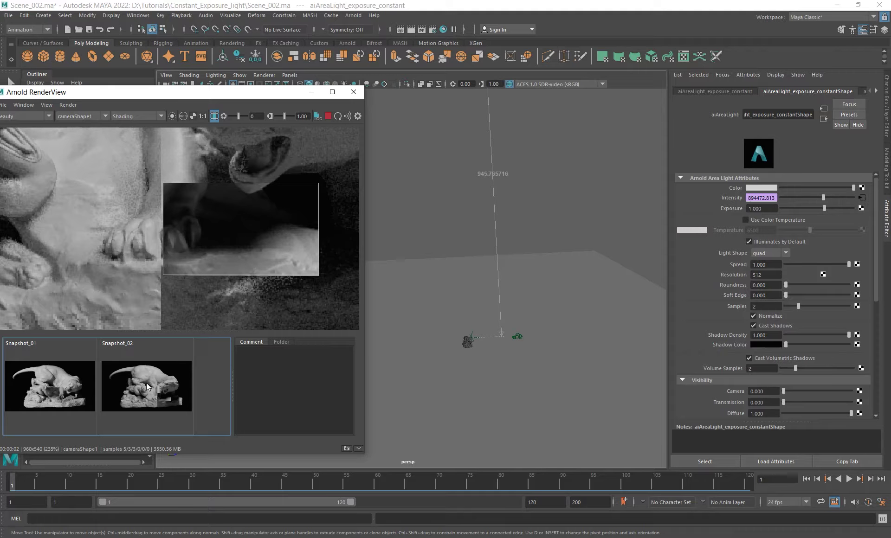
alt+right_drag(533, 249, 459, 222)
alt+middle_drag(459, 222, 515, 253)
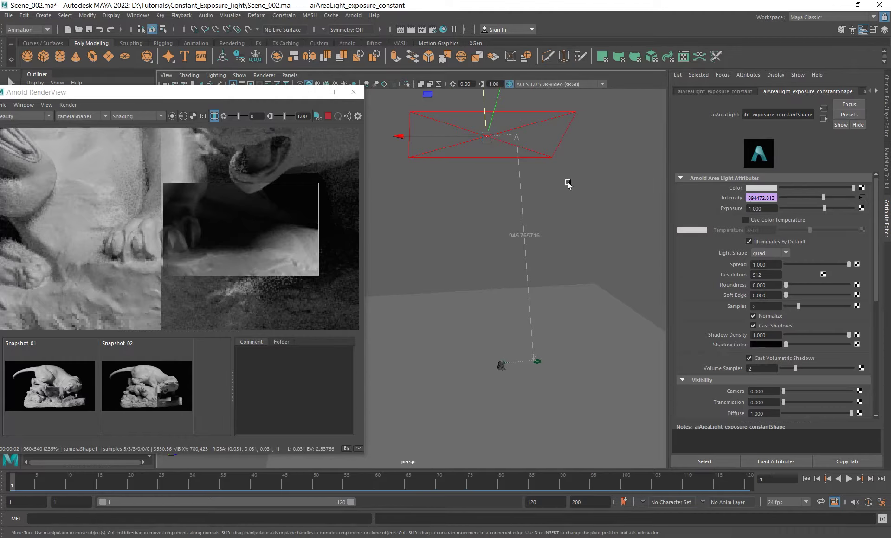
mouse_move(276, 235)
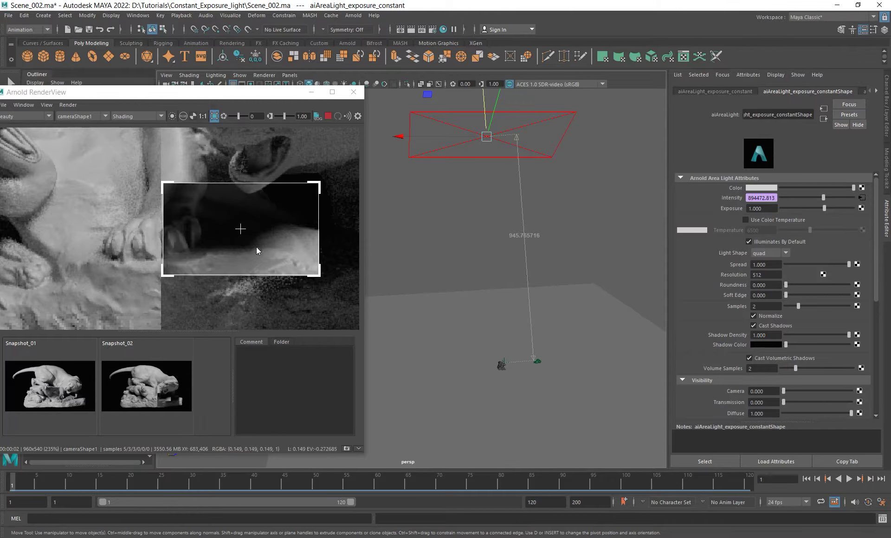
alt+right_drag(464, 184, 456, 183)
alt+middle_drag(455, 183, 465, 200)
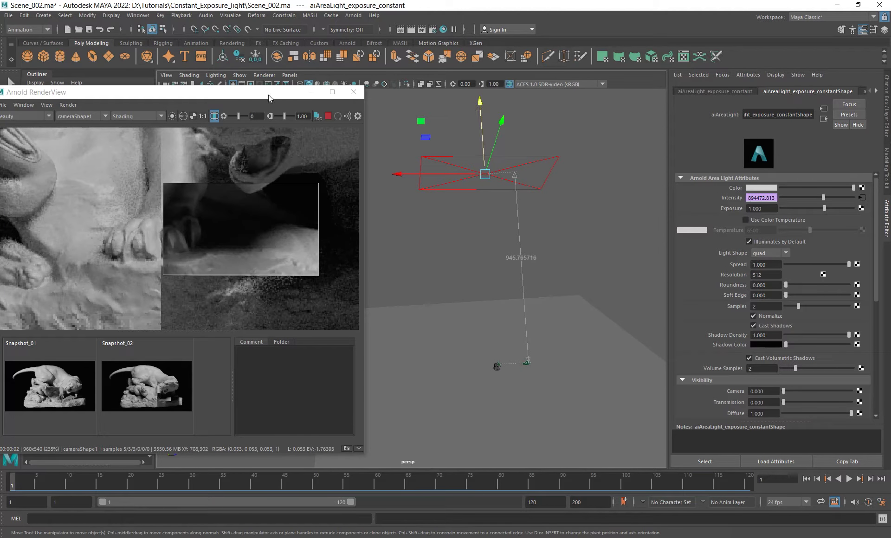
Hide aiAreaLight_shadow and show aiAreaLight_exposure_constant in its place, with its color at full white.
drag(243, 93, 339, 89)
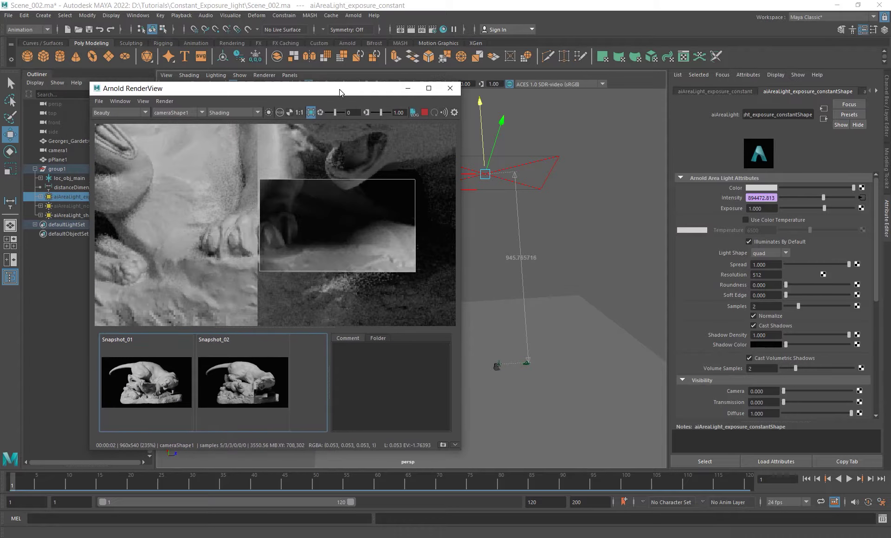
click(786, 187)
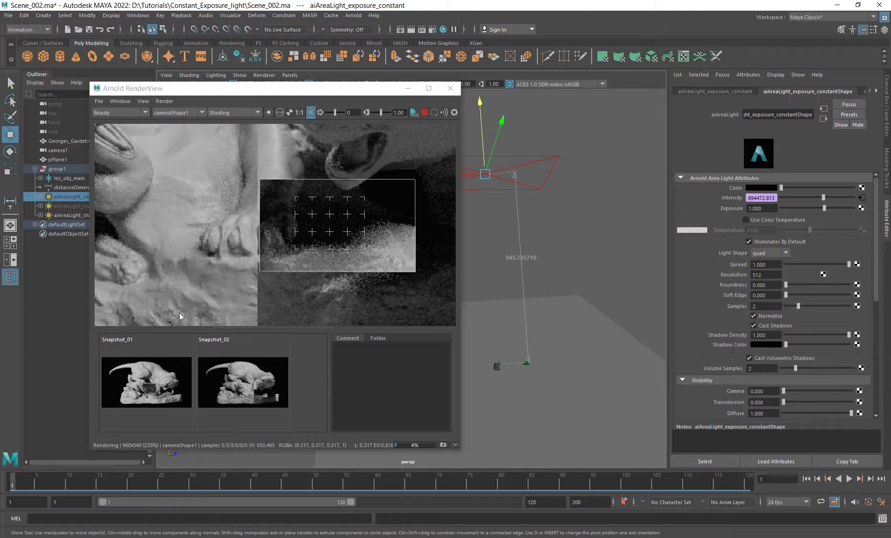
click(76, 215)
key(ctrl+h)
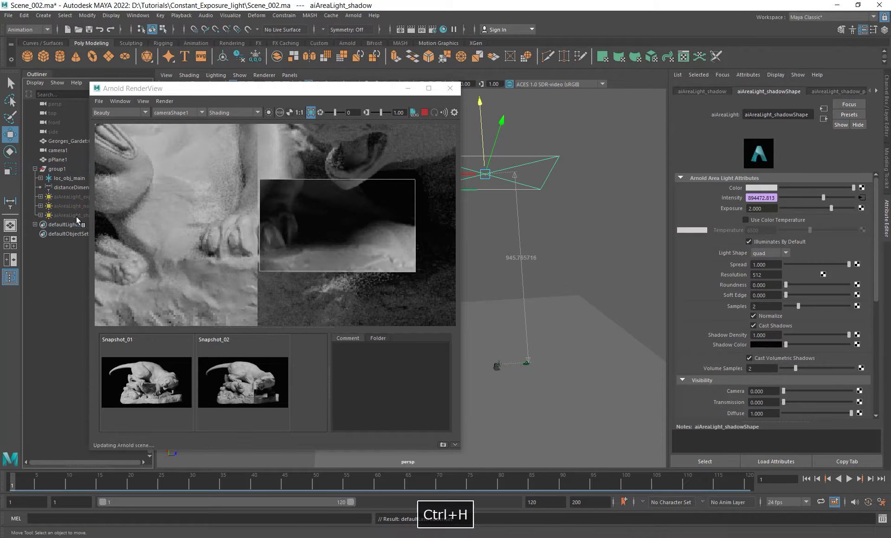
click(75, 197)
key(shift+h)
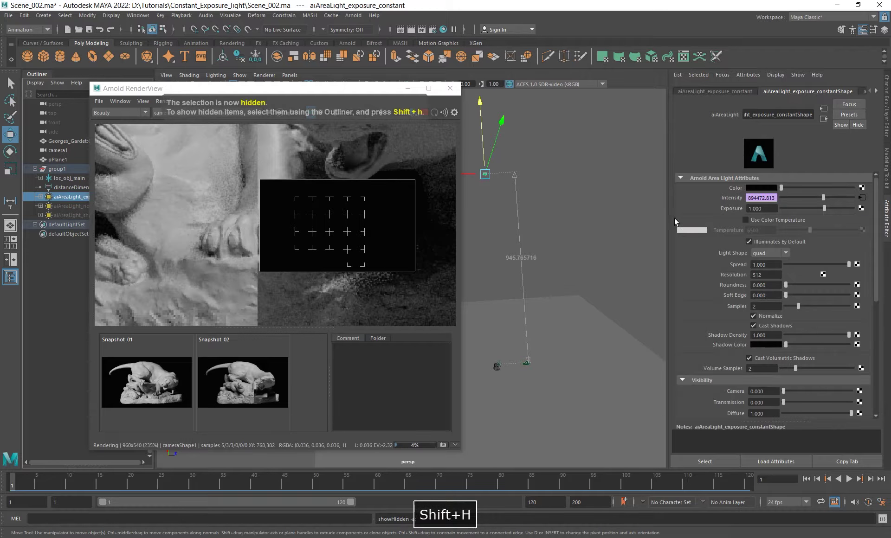
drag(799, 186, 854, 188)
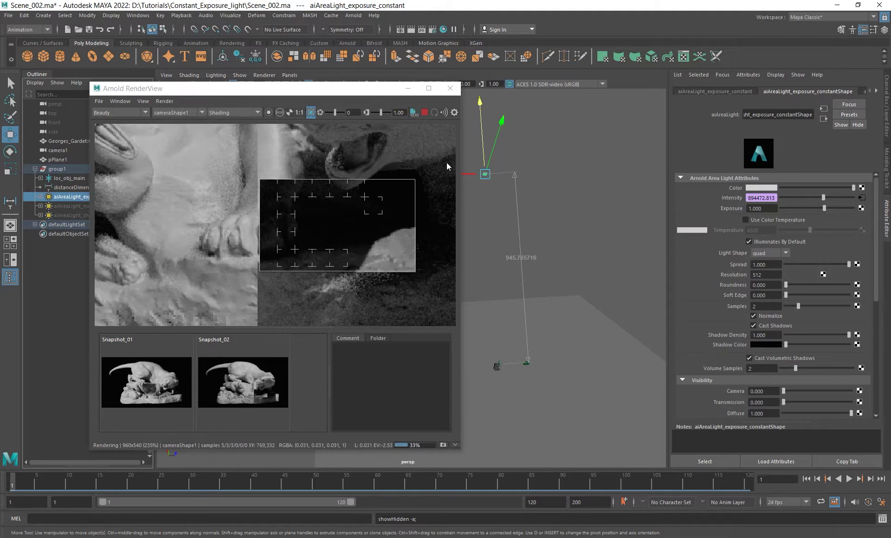
Set a render region around the shadow beneath the animal's head and lower aiAreaLight_exposure_constant to a height of about 162 cm.
drag(366, 91, 324, 90)
shift+drag(168, 158, 397, 306)
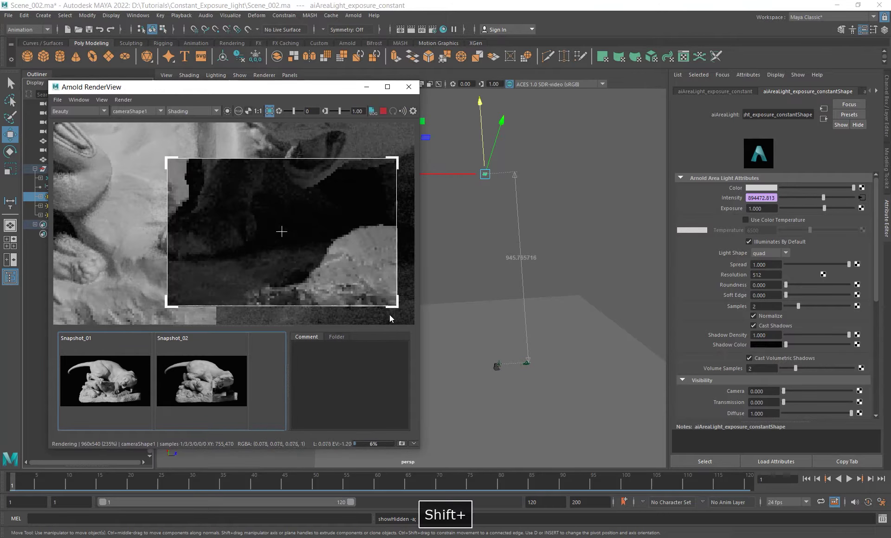
middle_drag(538, 228, 550, 322)
alt+drag(549, 322, 445, 308)
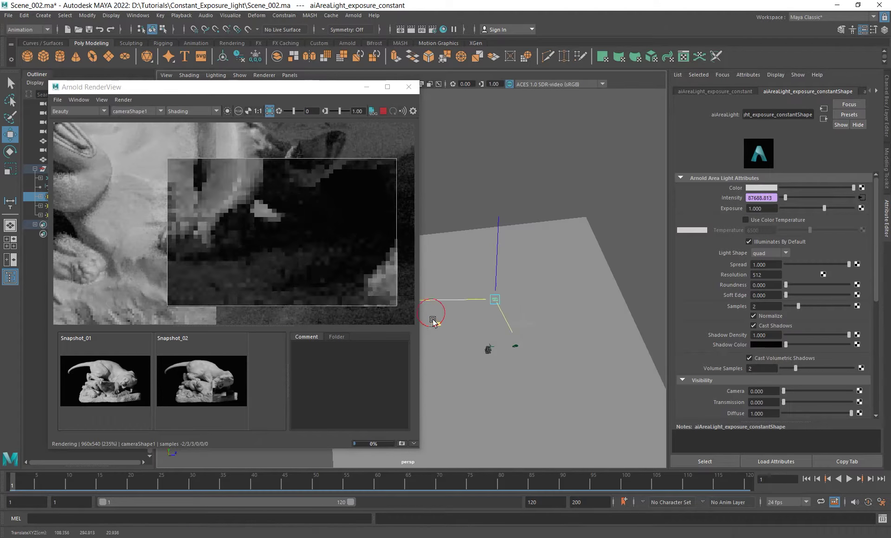
shift+drag(245, 196, 372, 293)
drag(511, 258, 507, 286)
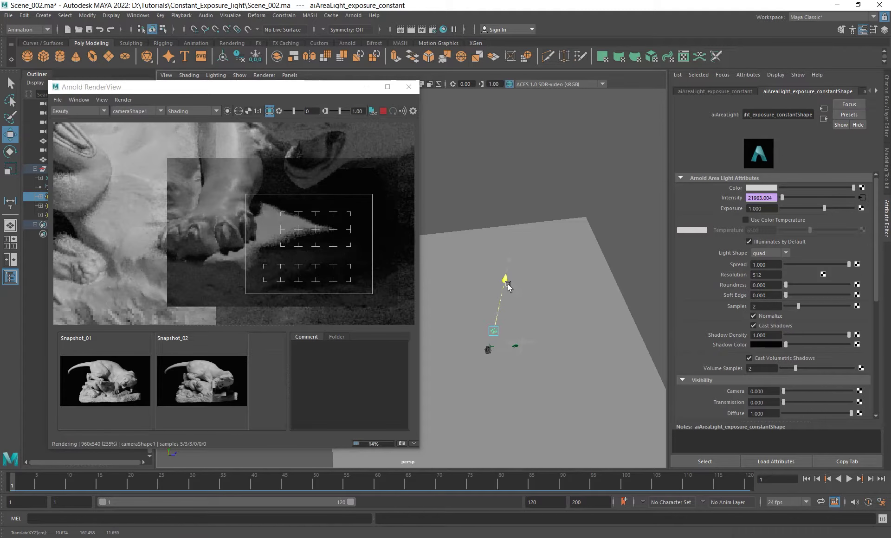
Show aiAreaLight_shadow and hide aiAreaLight_exposure_constant for comparison.
drag(159, 88, 222, 87)
click(82, 215)
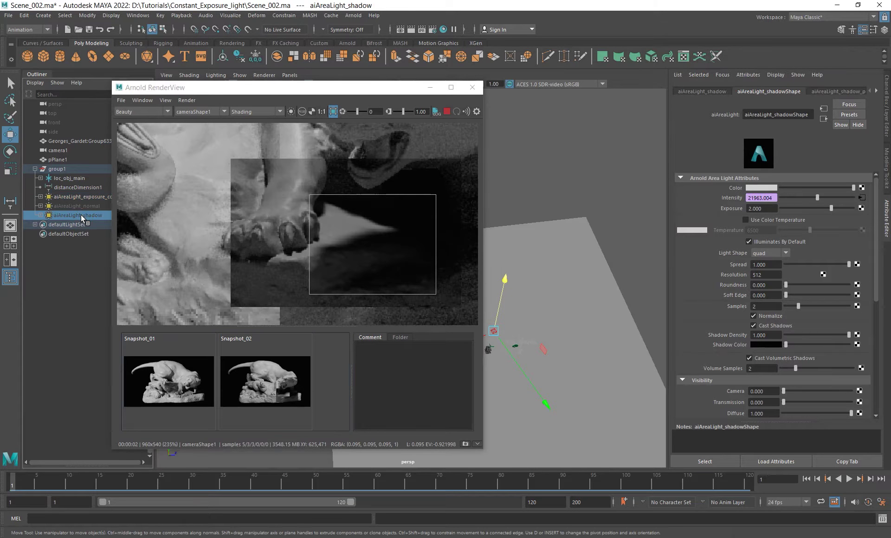
key(shift+h)
click(82, 198)
key(ctrl+h)
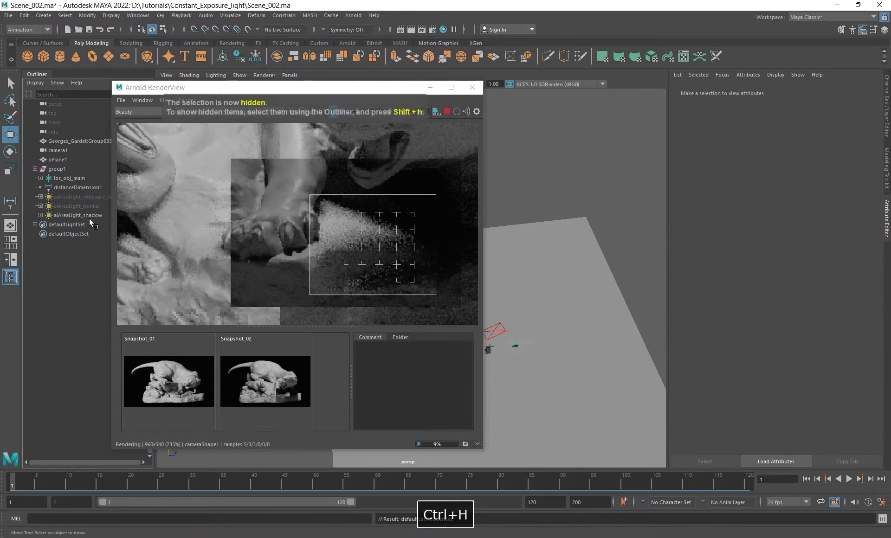
Raise aiAreaLight_shadow farther above the sculpture and interrupt the render.
drag(356, 88, 284, 84)
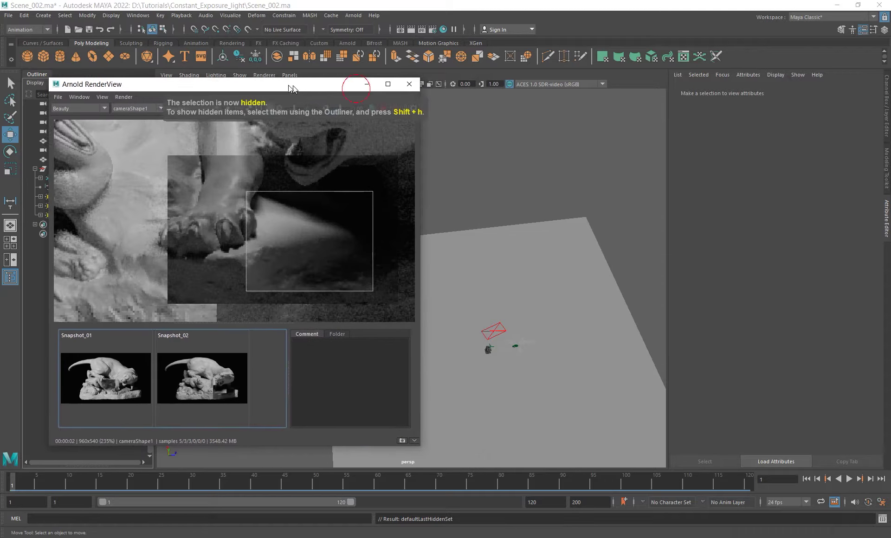
click(493, 330)
drag(505, 284, 511, 255)
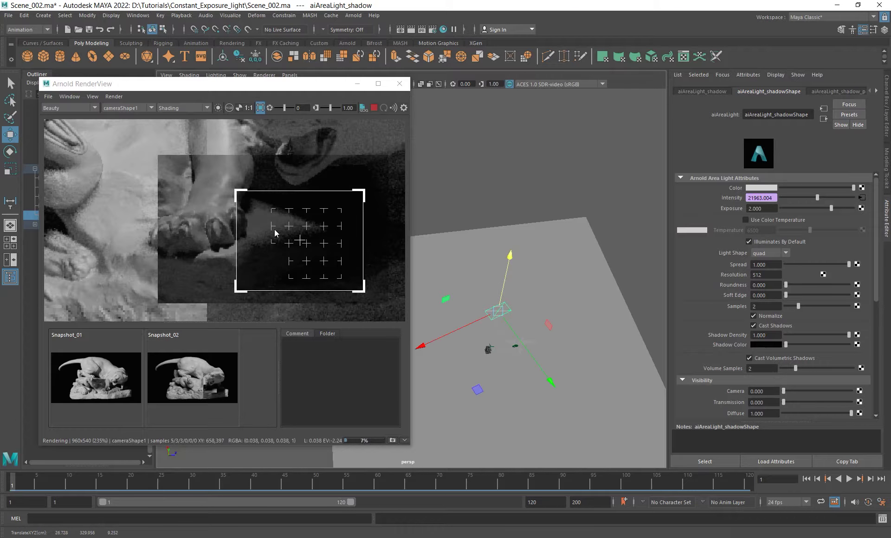
click(371, 168)
key(Escape)
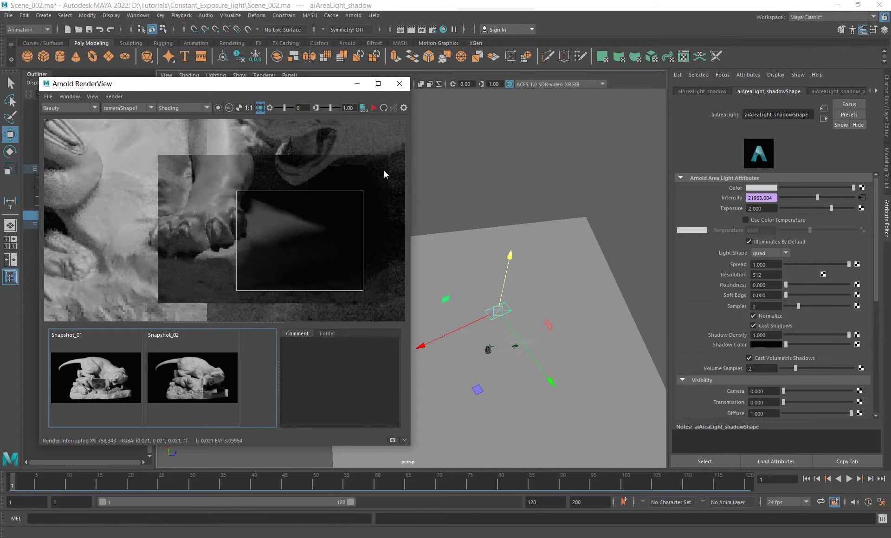
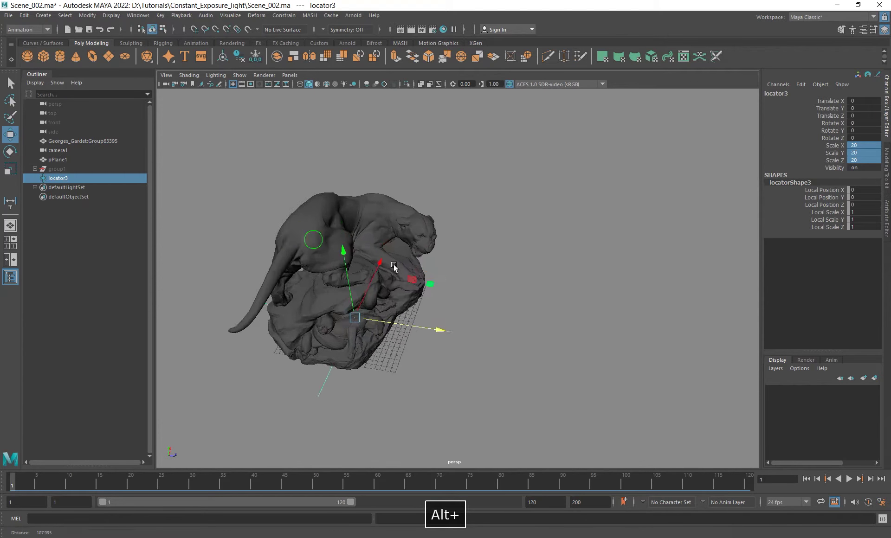
Snap locator3 from the origin to a vertex on the sculpture's head, at X 12.8, Y 16.147, Z 10.886.
key(v)
drag(336, 355, 392, 235)
alt+middle_drag(492, 269, 415, 277)
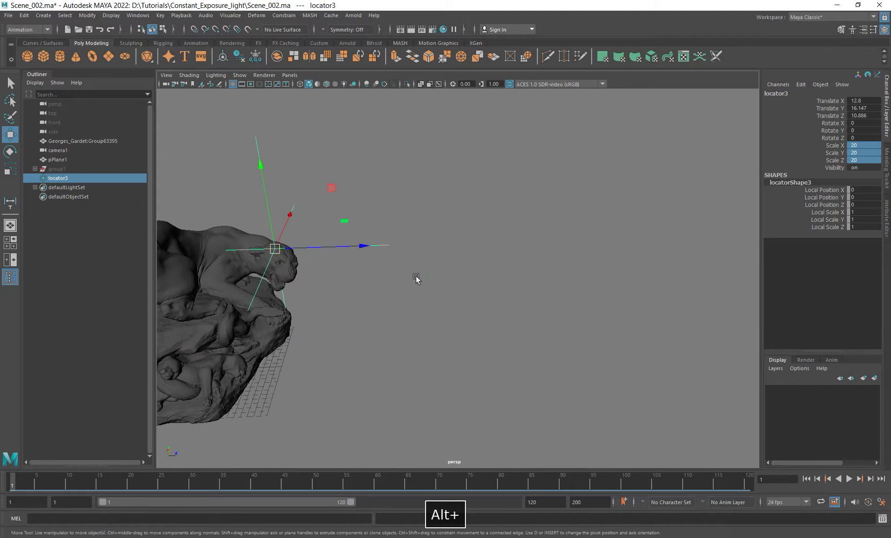
alt+right_drag(416, 277, 322, 254)
alt+middle_drag(499, 263, 467, 258)
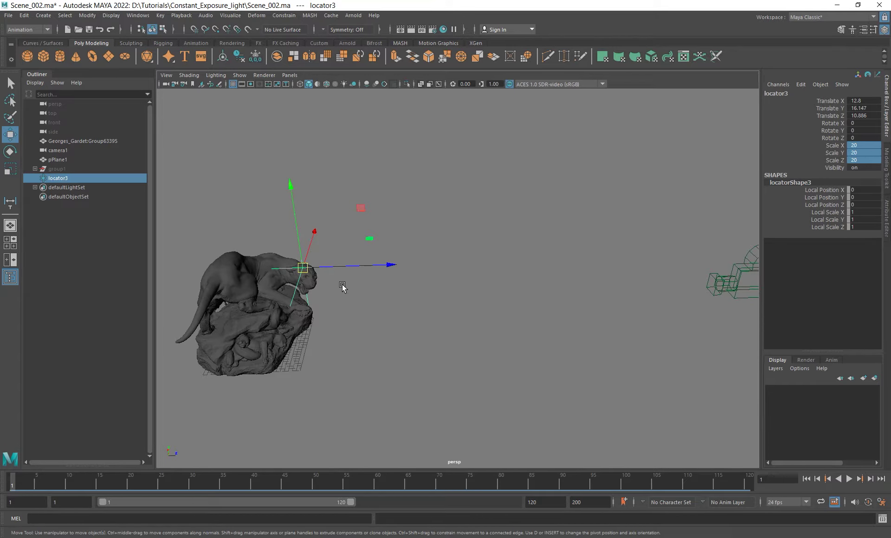
Refine locator3's placement by snapping it to a neighbouring vertex on the head, at X 12.792, Y 16.114, Z 11.074.
mouse_move(306, 274)
alt+right_down()
mouse_move(295, 261)
mouse_move(467, 312)
mouse_move(390, 274)
alt+right_up()
alt+drag(390, 275, 358, 294)
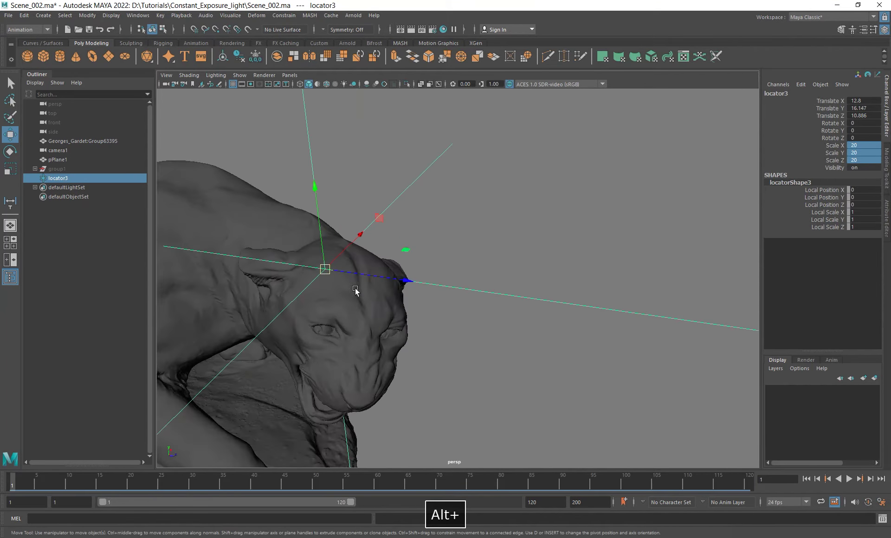
alt+right_drag(357, 294, 438, 304)
alt+drag(439, 305, 329, 290)
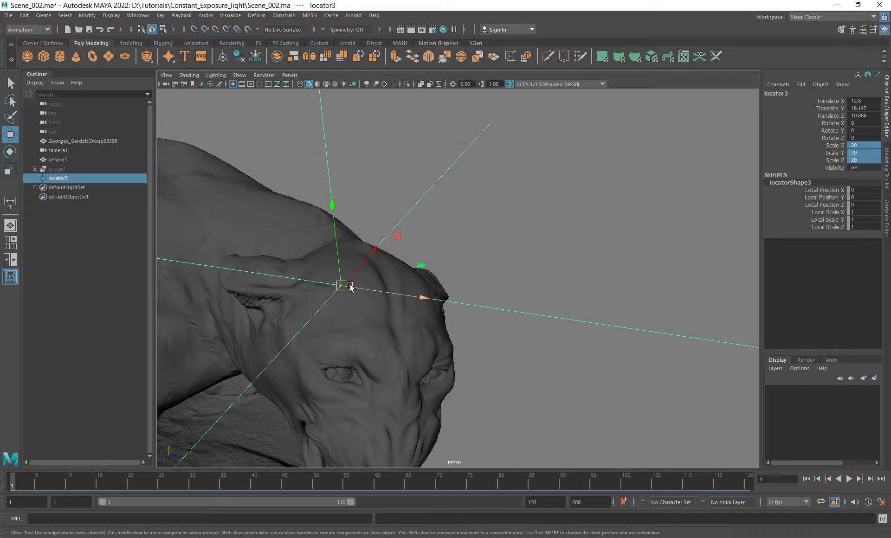
alt+middle_drag(347, 288, 343, 307)
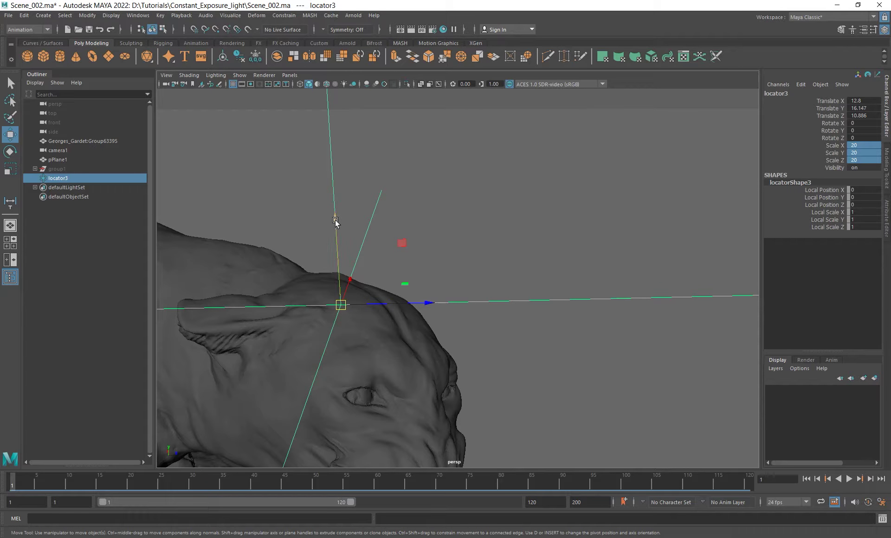
drag(335, 222, 338, 232)
key(ctrl+z)
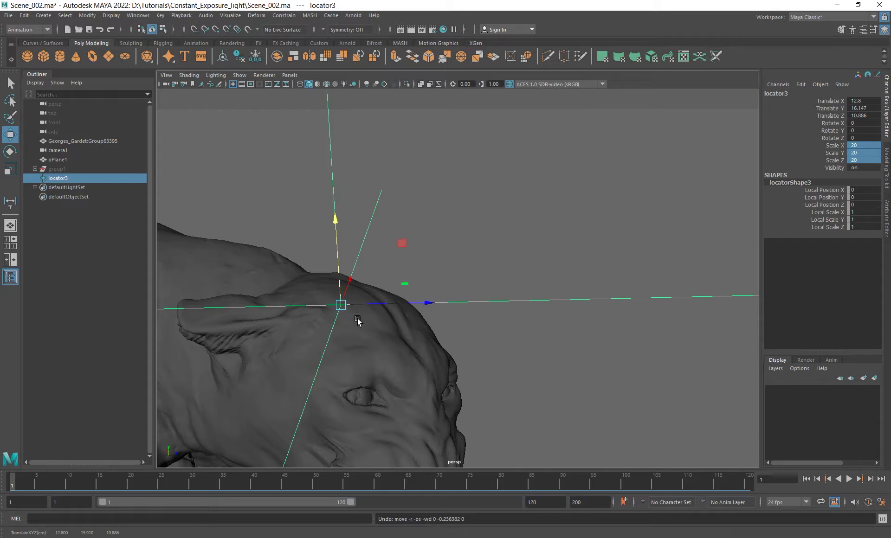
key(v)
mouse_move(342, 307)
mouse_down()
mouse_move(362, 308)
mouse_move(348, 308)
mouse_up()
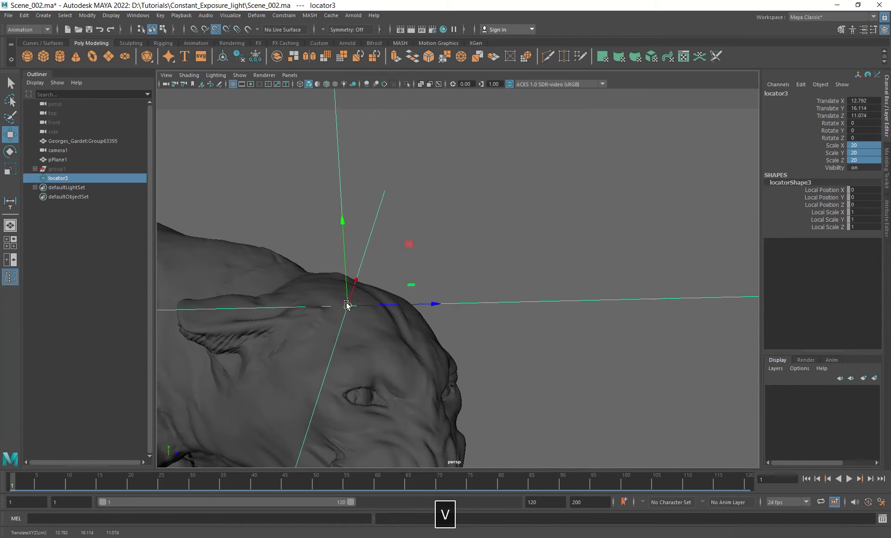
Examine the locator's placement on the animal's head from several angles and distances.
alt+drag(396, 332, 463, 271)
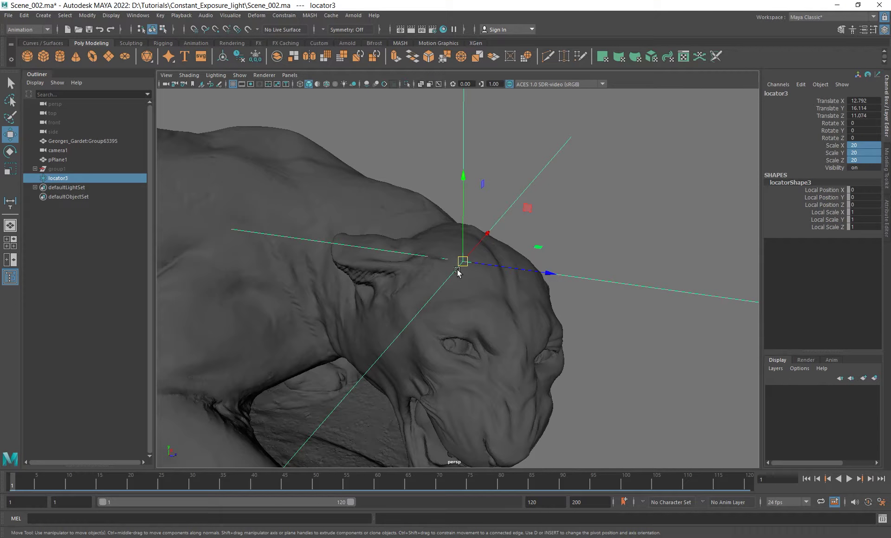
alt+right_drag(493, 296, 248, 235)
alt+right_drag(673, 320, 513, 294)
alt+middle_drag(571, 325, 493, 315)
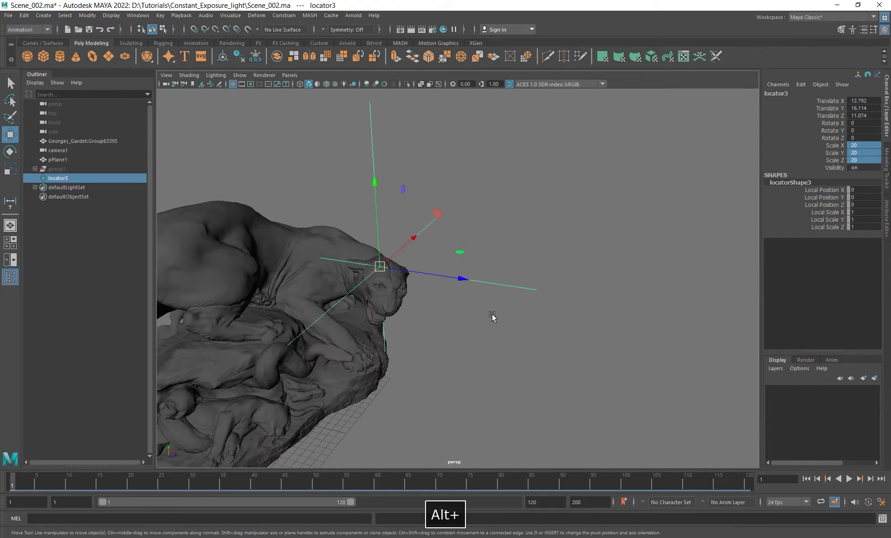
alt+right_drag(493, 316, 338, 293)
alt+drag(420, 298, 452, 297)
alt+middle_drag(465, 297, 340, 284)
alt+right_drag(431, 304, 373, 282)
alt+middle_drag(373, 281, 365, 303)
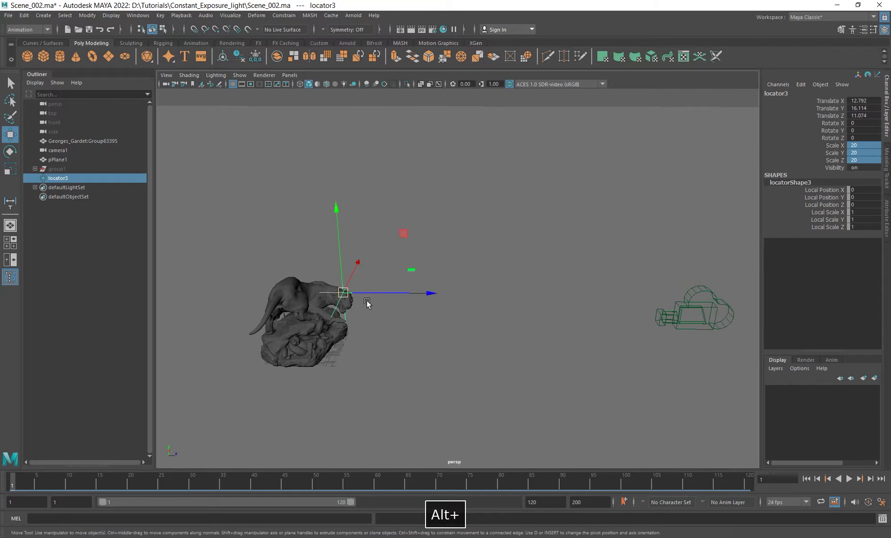
Rename locator3 as loc_obj_main.
double_click(59, 178)
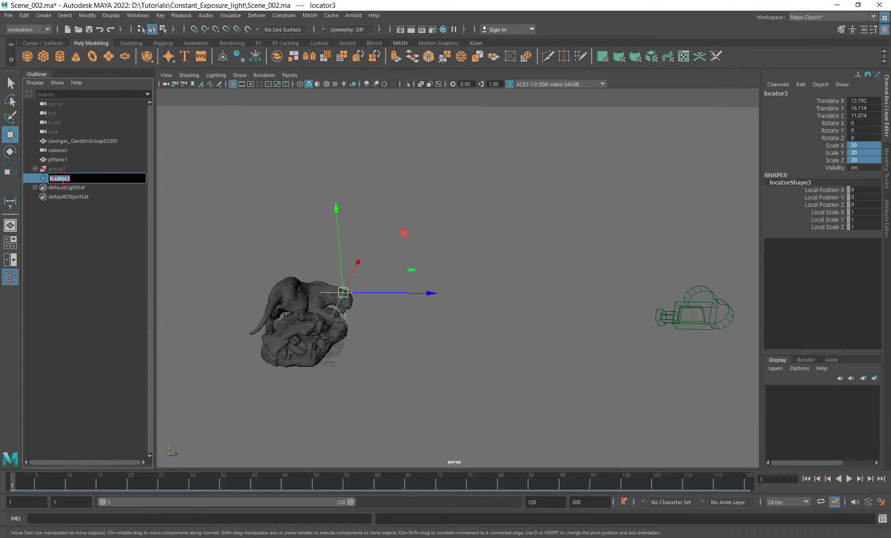
text(loc )
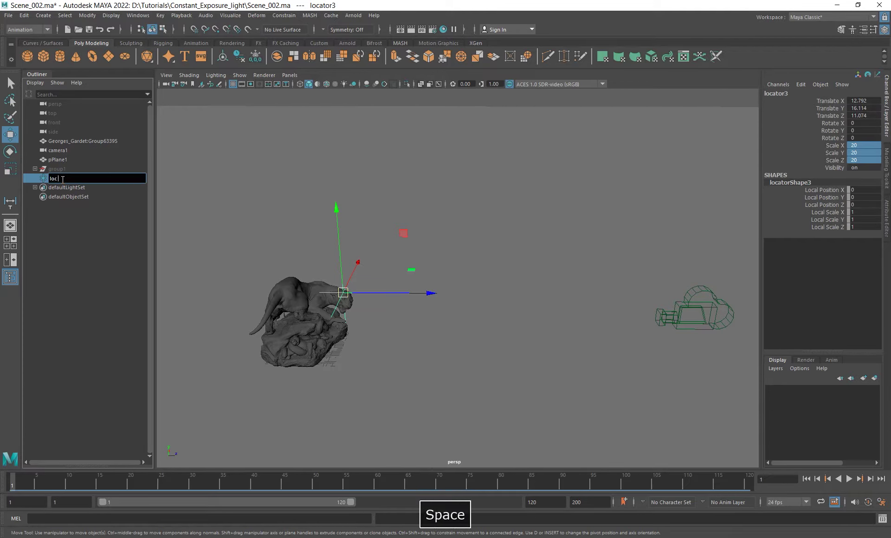
text(obj main)
key(Return)
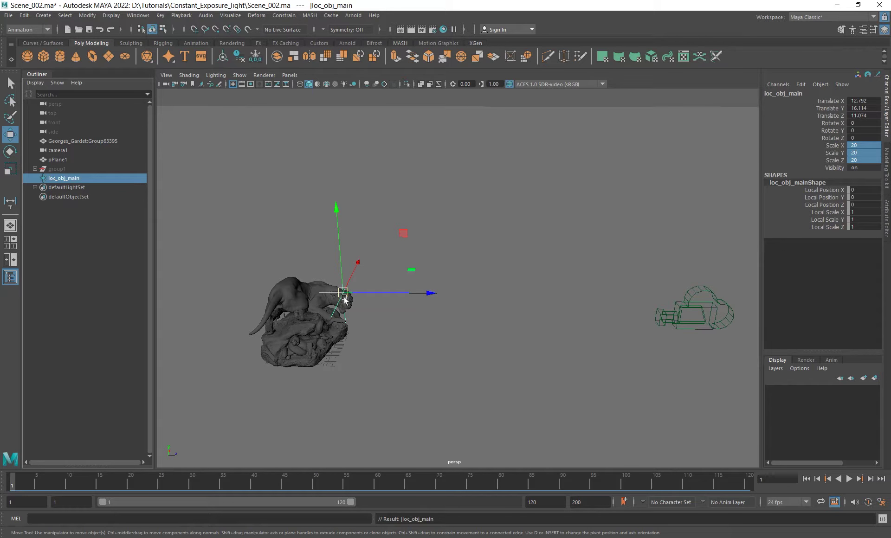
Create an Arnold area light and move it along Z to about 32 cm, between the sculpture and the camera.
alt+drag(385, 277, 364, 285)
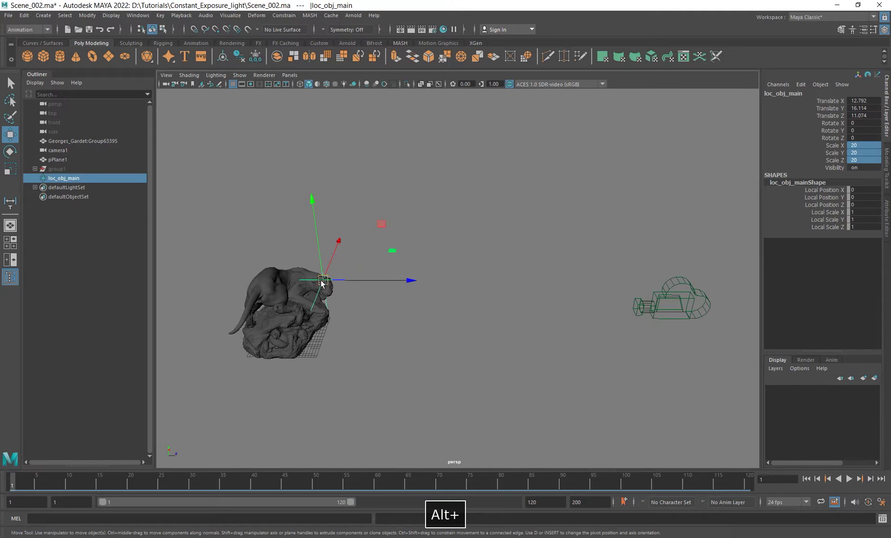
click(353, 16)
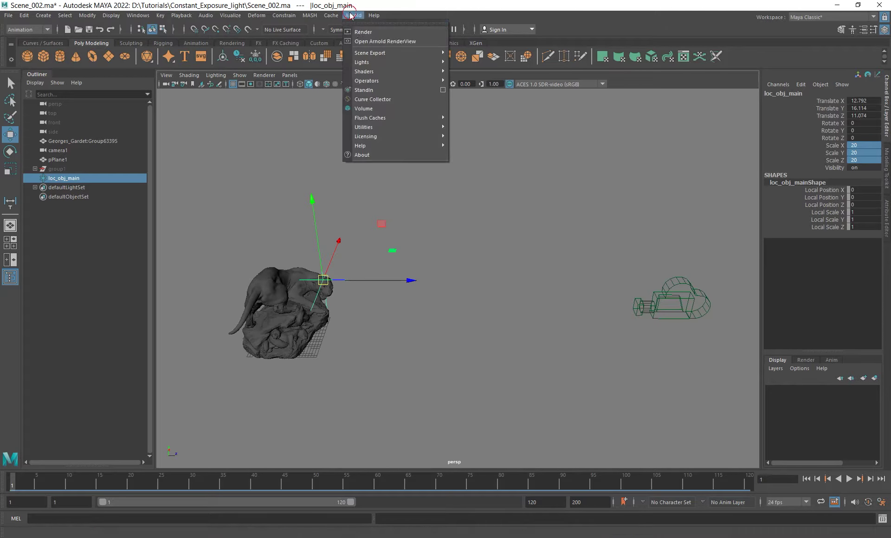
mouse_move(406, 63)
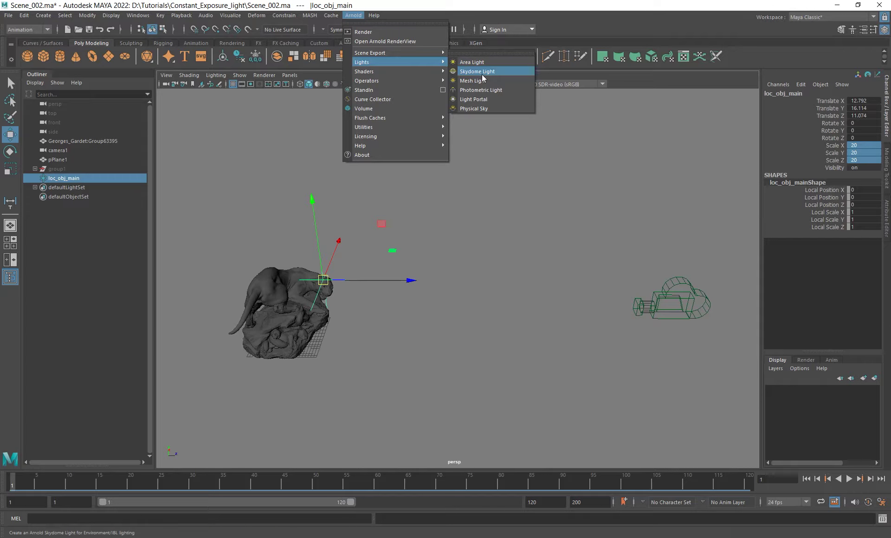
click(472, 62)
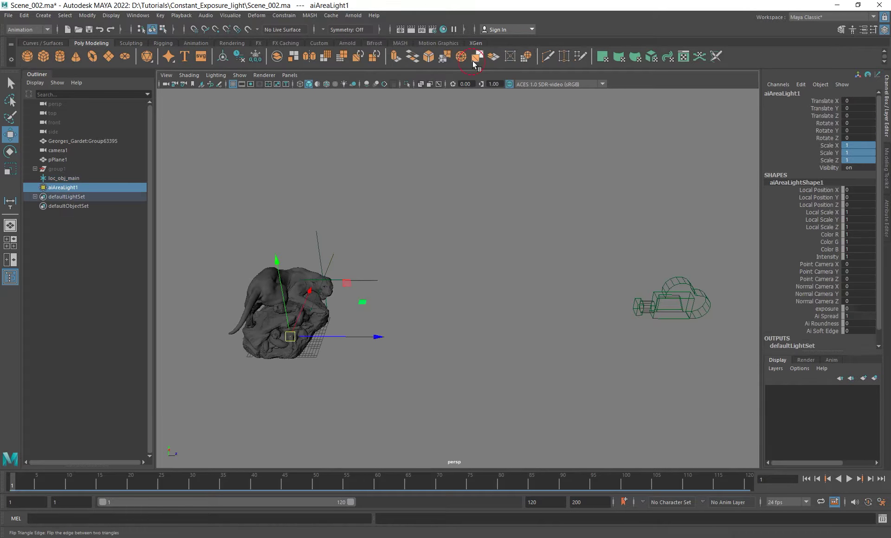
drag(375, 338, 465, 336)
Set the area light's scale to 10 on the X, Y and Z axes.
click(861, 161)
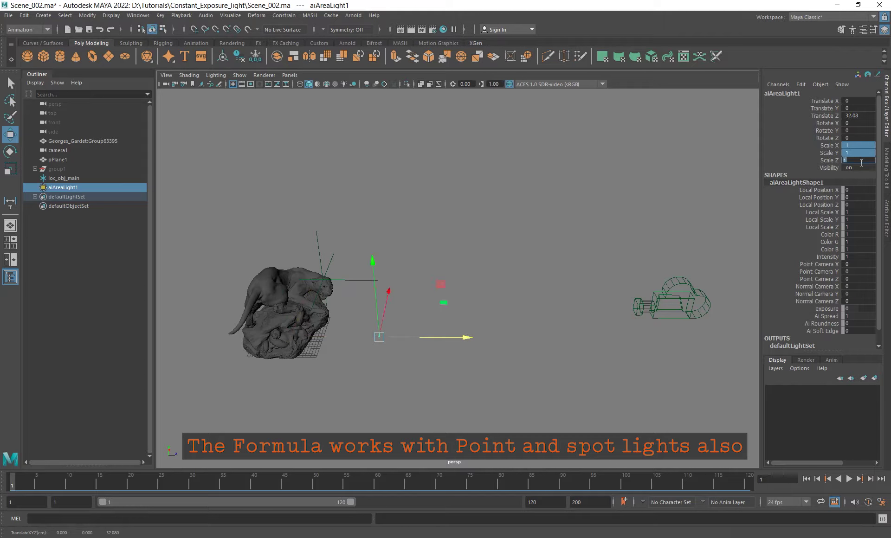
text(10)
key(Return)
alt+drag(357, 310, 408, 276)
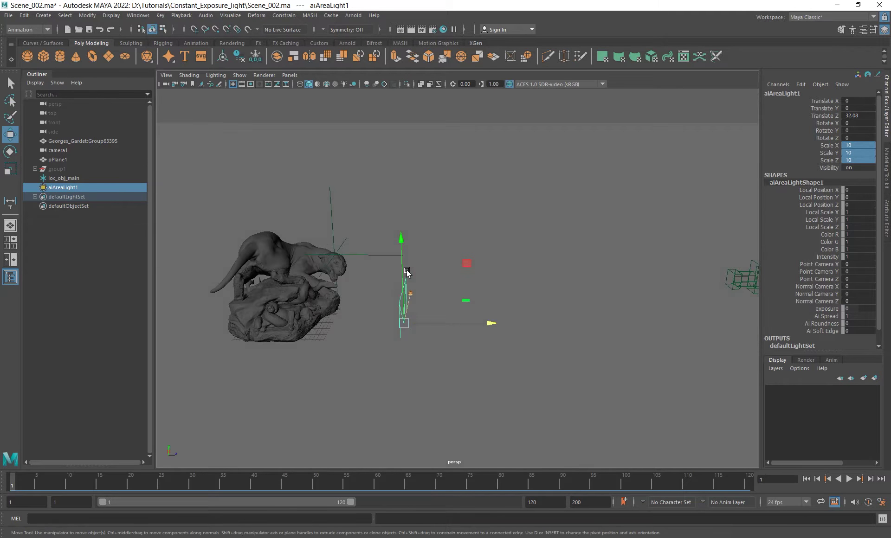
Move the area light up and further from the sculpture, to about 58.6 cm in Y and 56.6 cm in Z.
click(331, 215)
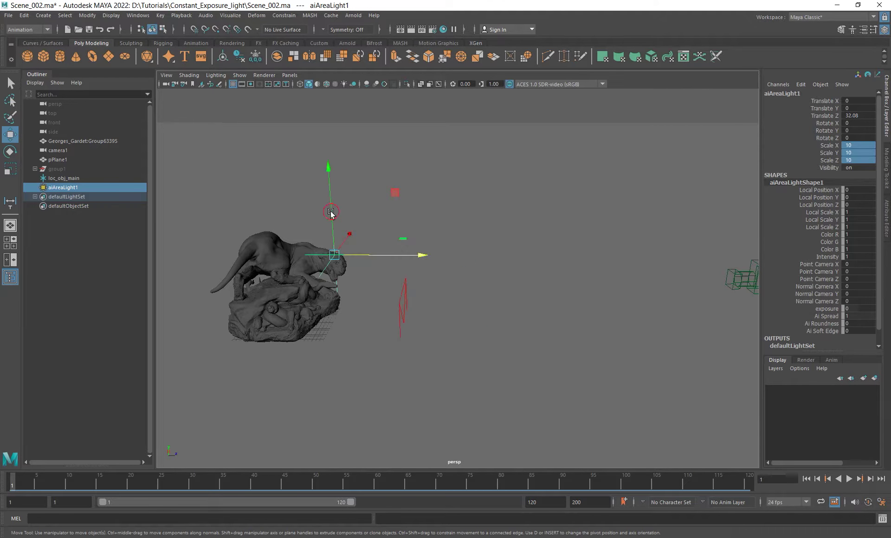
click(401, 298)
alt+drag(436, 334, 436, 344)
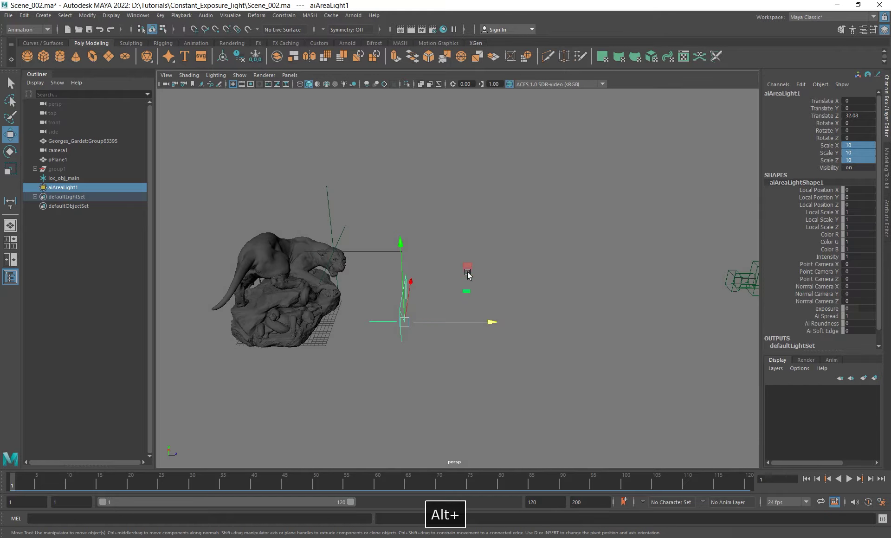
drag(467, 273, 563, 58)
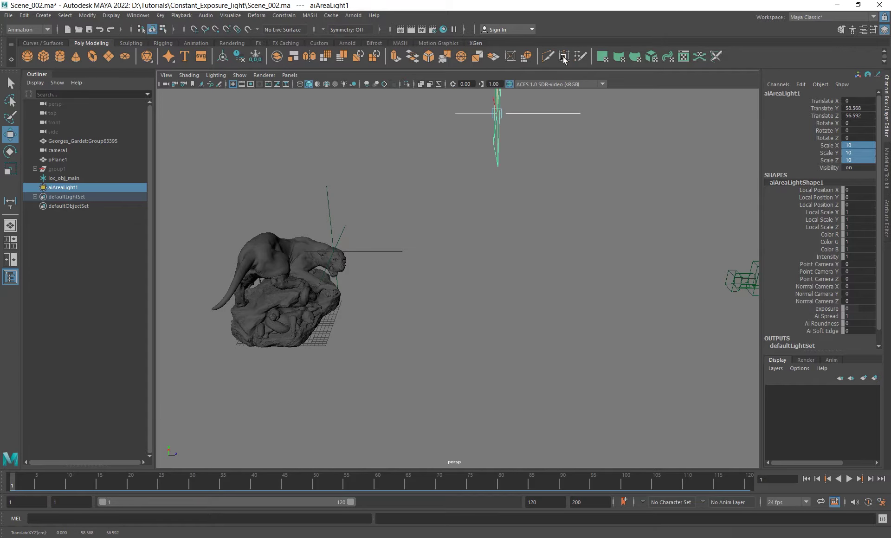
Examine the area light's position relative to the sculpture, its locator and the camera from several angles.
alt+middle_drag(435, 186, 420, 223)
alt+drag(464, 185, 454, 194)
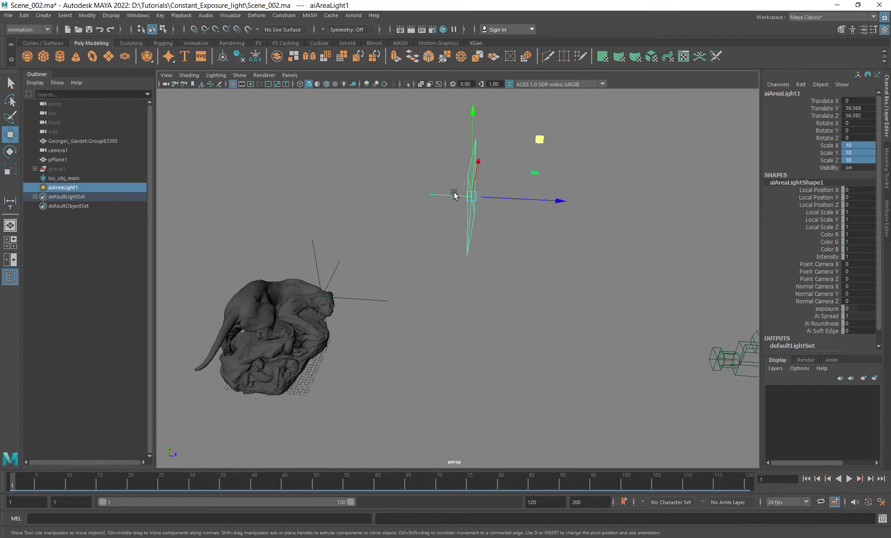
alt+drag(341, 299, 310, 311)
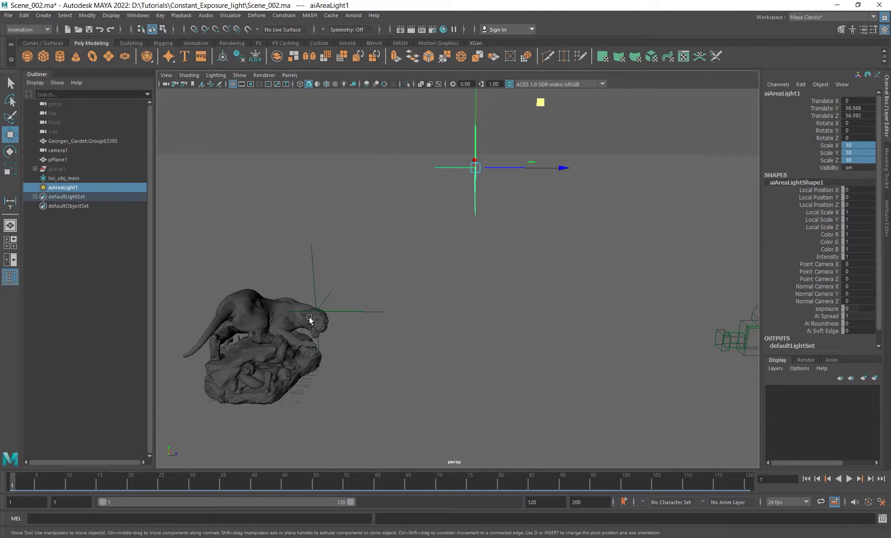
mouse_move(442, 224)
alt+mouse_down()
mouse_move(441, 239)
mouse_move(523, 124)
mouse_move(425, 227)
alt+mouse_up()
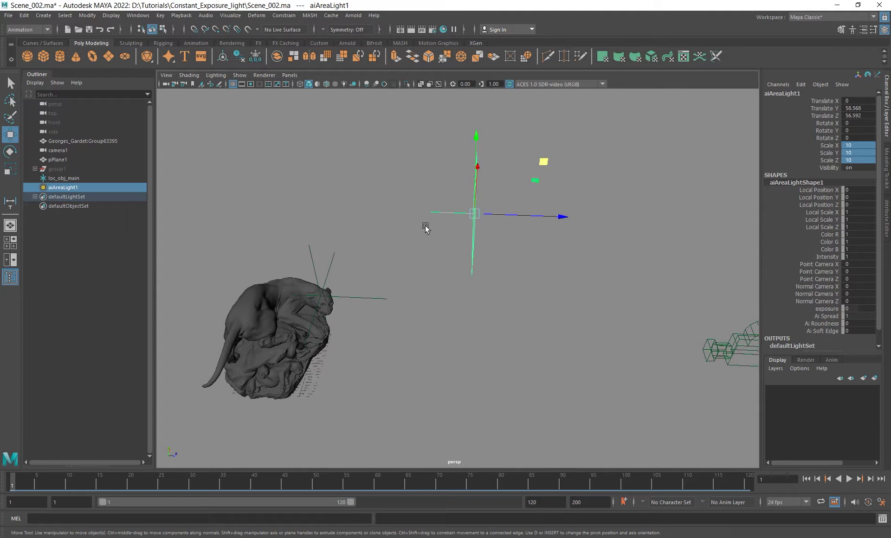
alt+drag(340, 276, 377, 247)
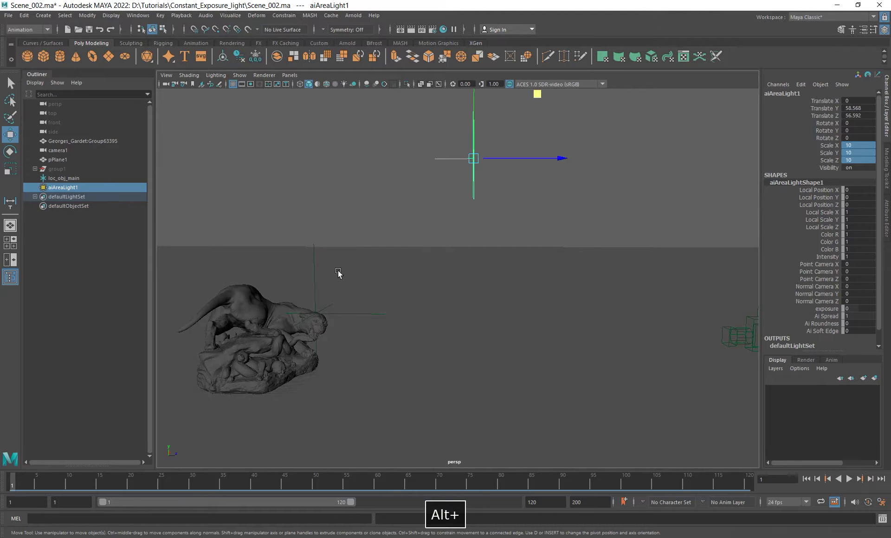
alt+drag(509, 233, 541, 246)
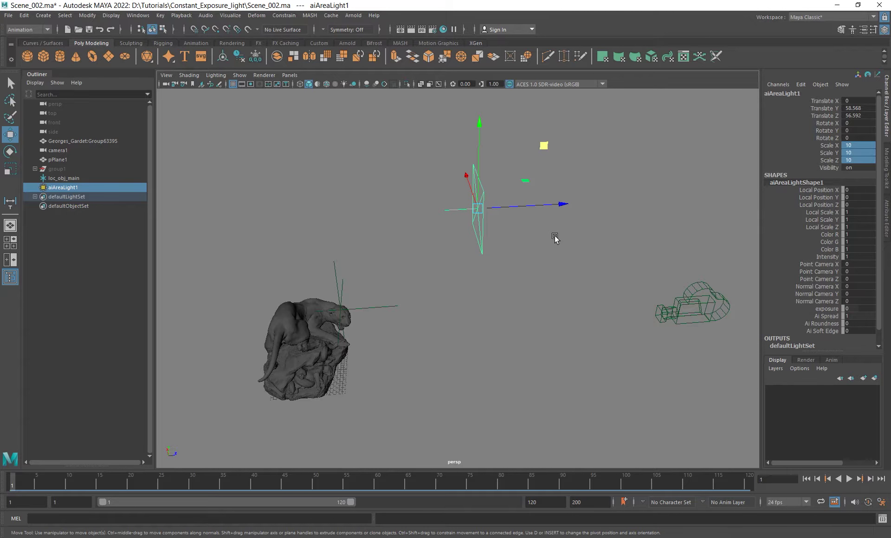
alt+drag(501, 287, 422, 274)
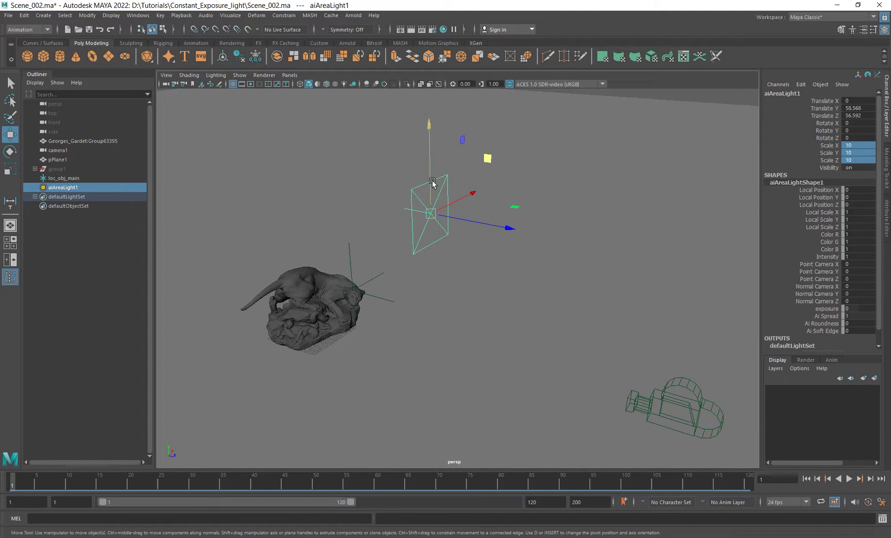
click(350, 255)
alt+drag(402, 307, 412, 299)
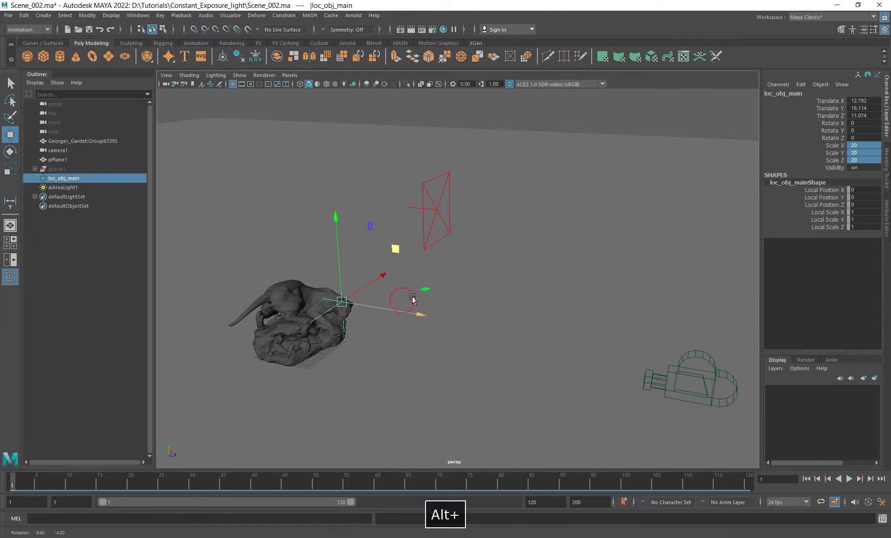
Match the area light's Translate X and Y to loc_obj_main at 12.792 and 16.114, keeping its own Z position.
click(424, 207)
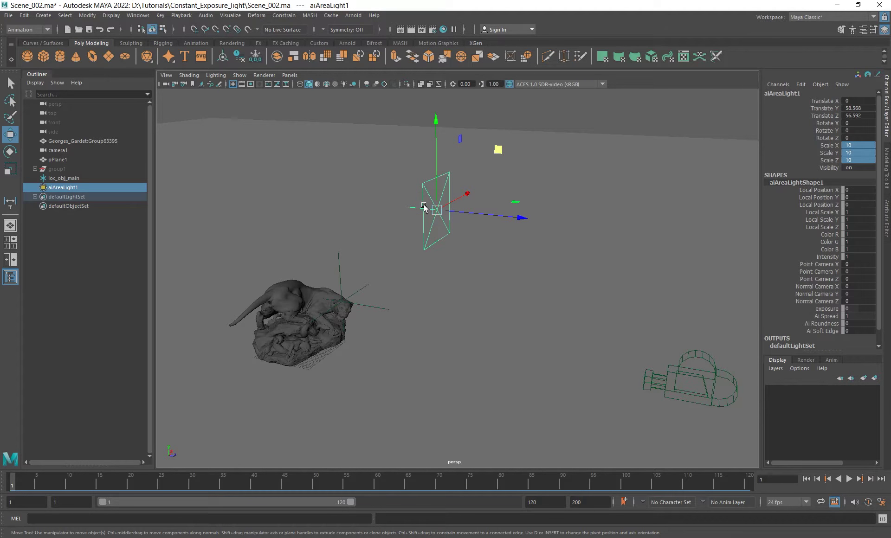
shift+click(335, 262)
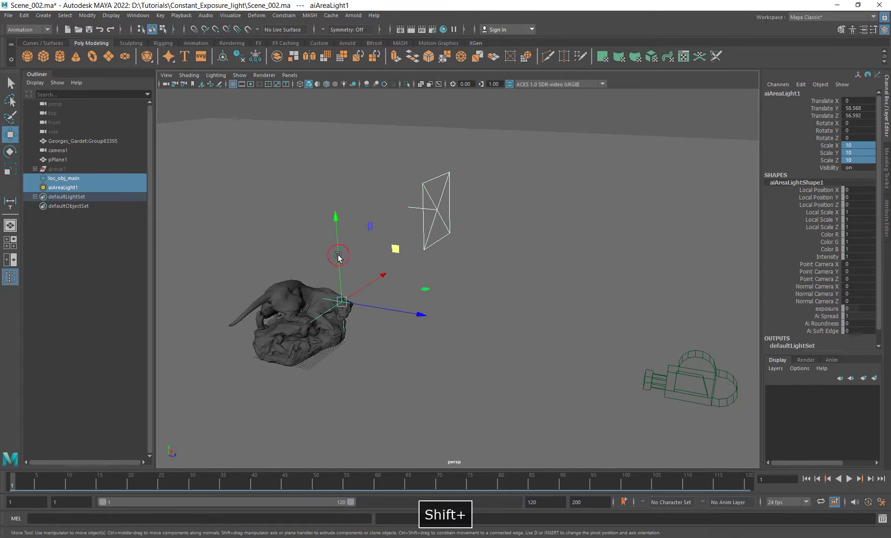
double_click(861, 100)
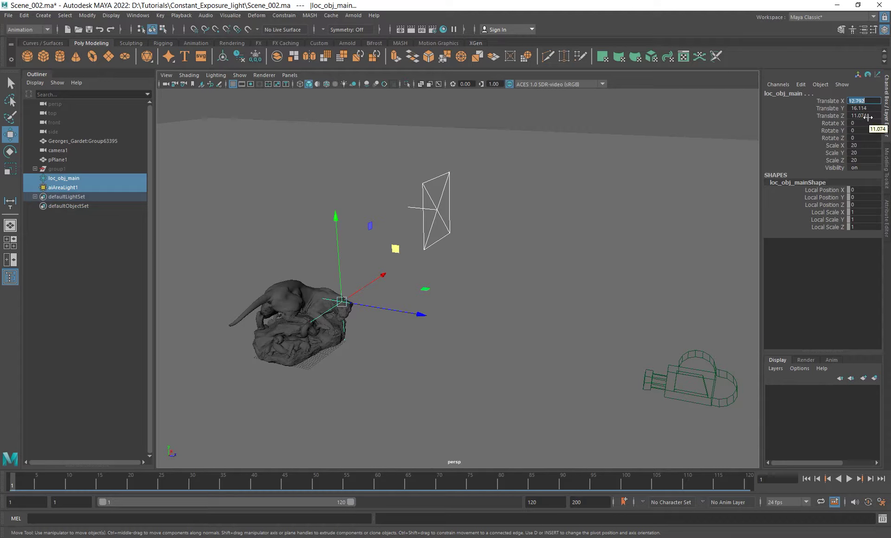
key(Tab)
key(Tab)
alt+drag(555, 253, 509, 310)
click(405, 272)
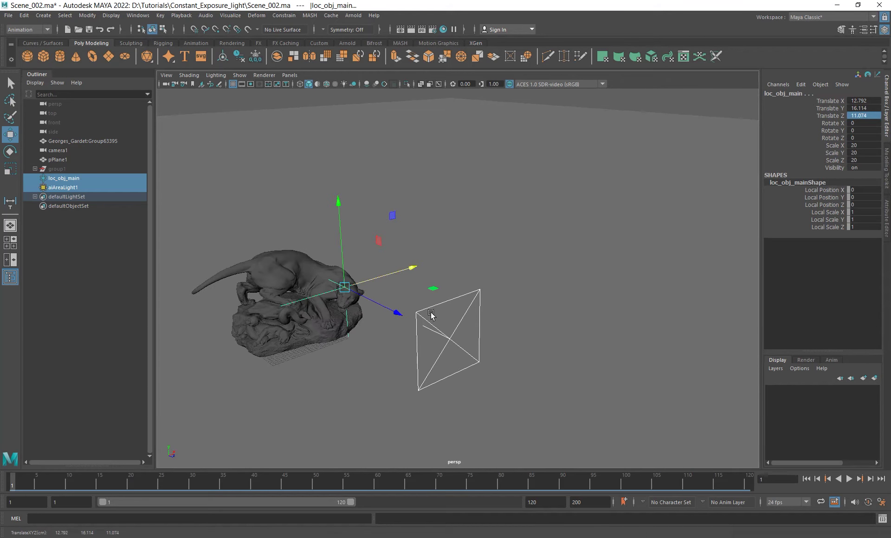
click(423, 310)
alt+drag(423, 310, 316, 301)
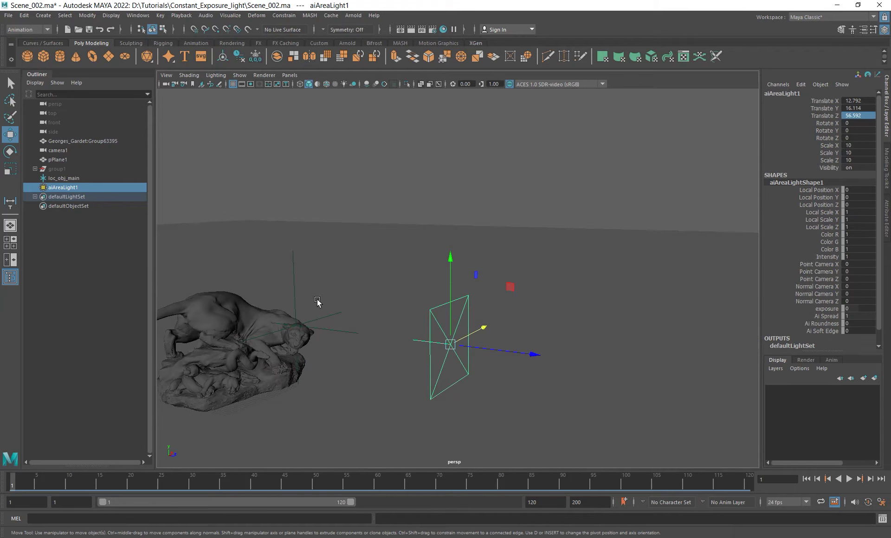
With loc_obj_main and then aiAreaLight1 selected, reset the Aim constraint options to defaults and enable Maintain offset.
click(76, 178)
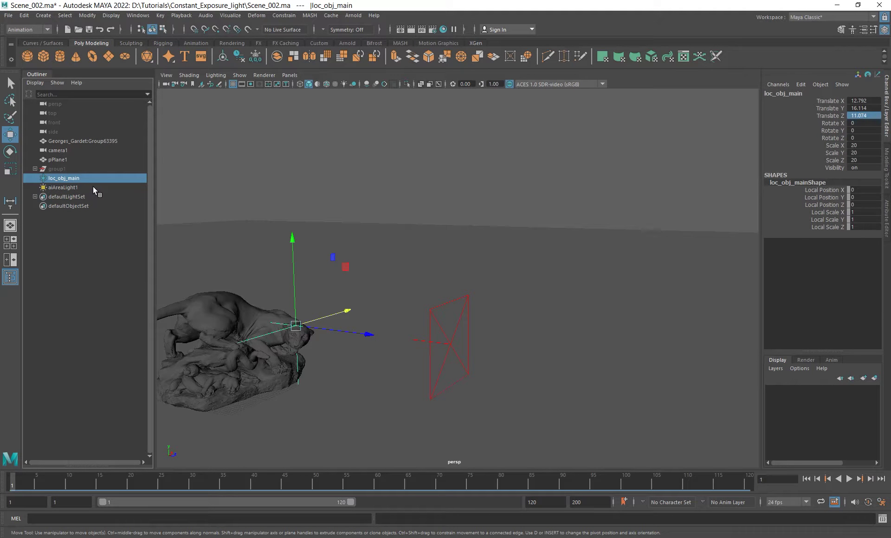
ctrl+click(71, 188)
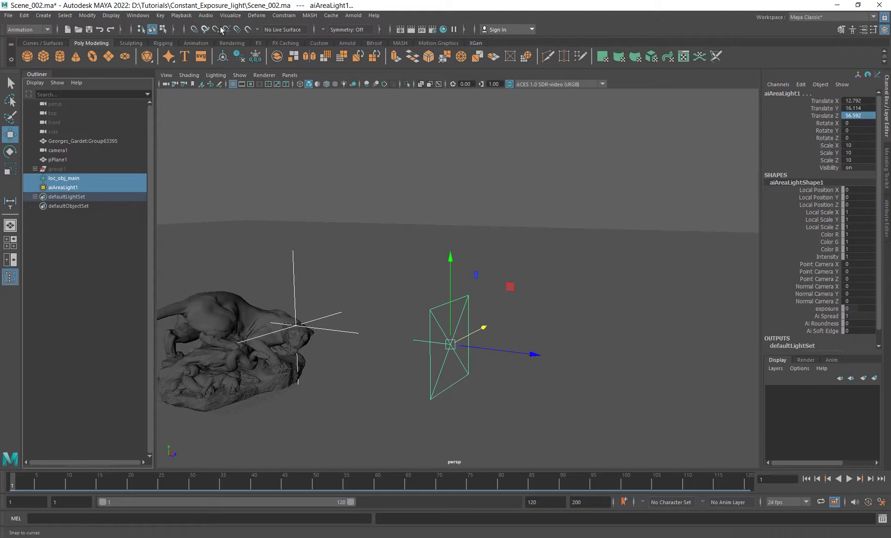
click(283, 16)
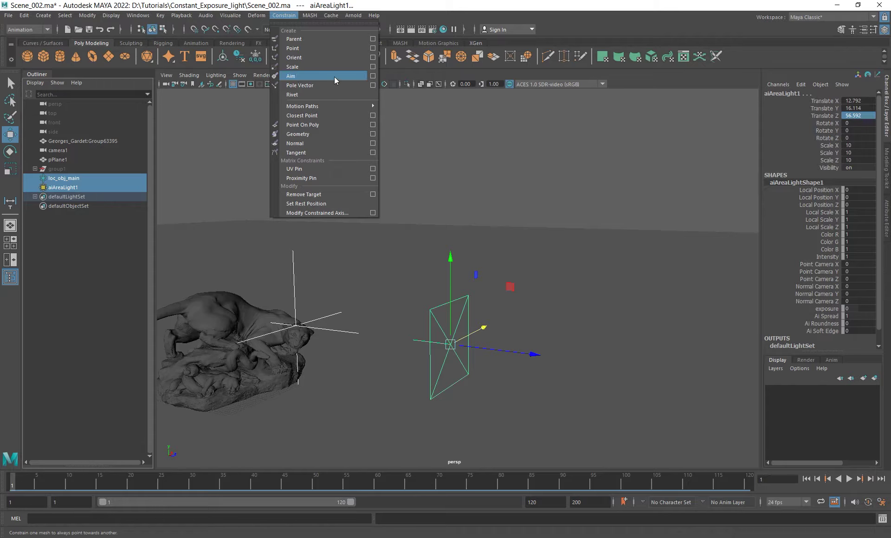
click(372, 77)
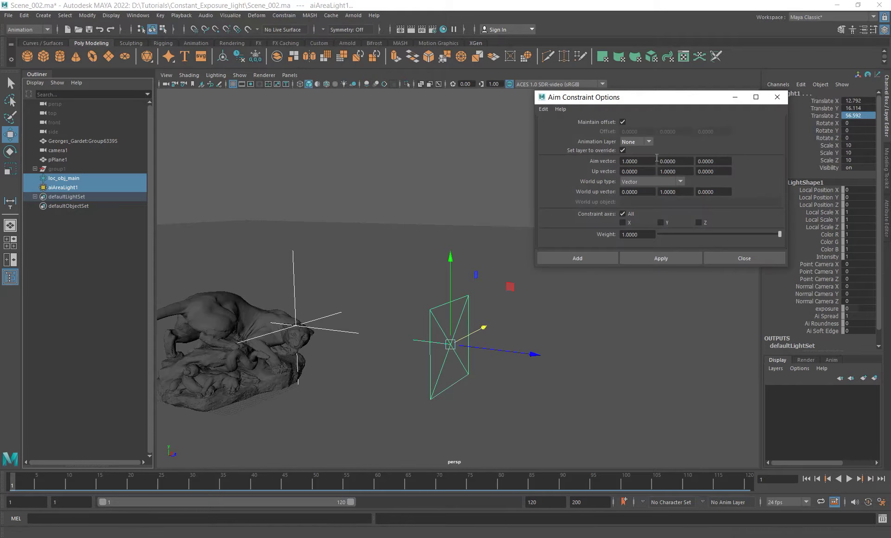
click(545, 110)
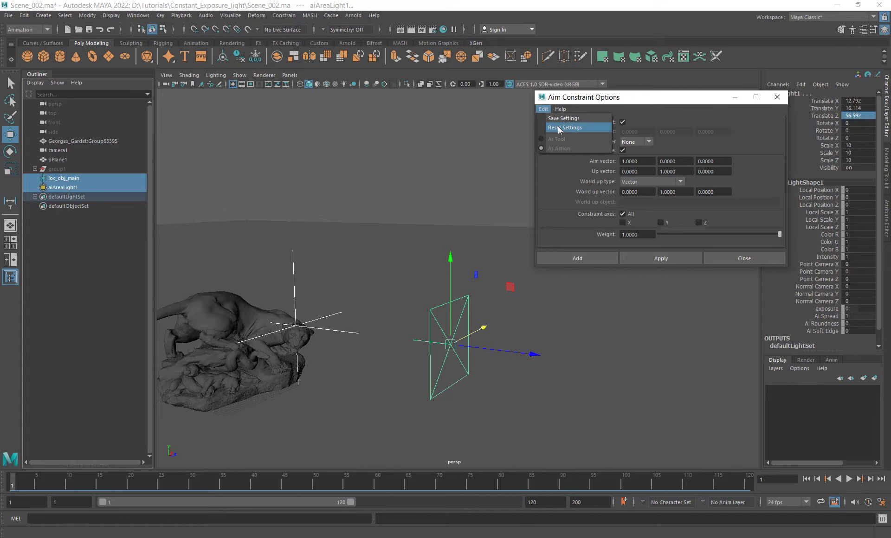
click(559, 129)
drag(670, 98, 614, 85)
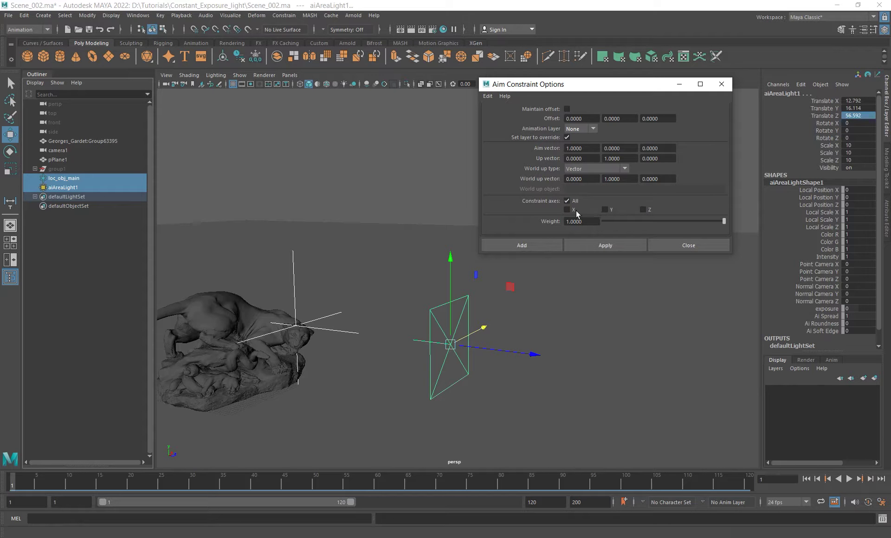
click(567, 109)
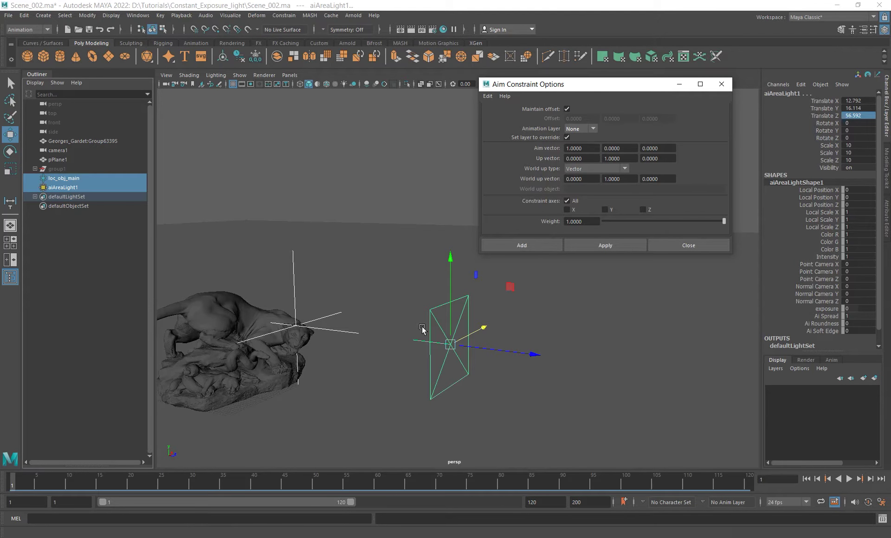
Add the aim constraint from the locator to the area light and inspect the constraint node under aiAreaLight1.
alt+drag(368, 312, 402, 322)
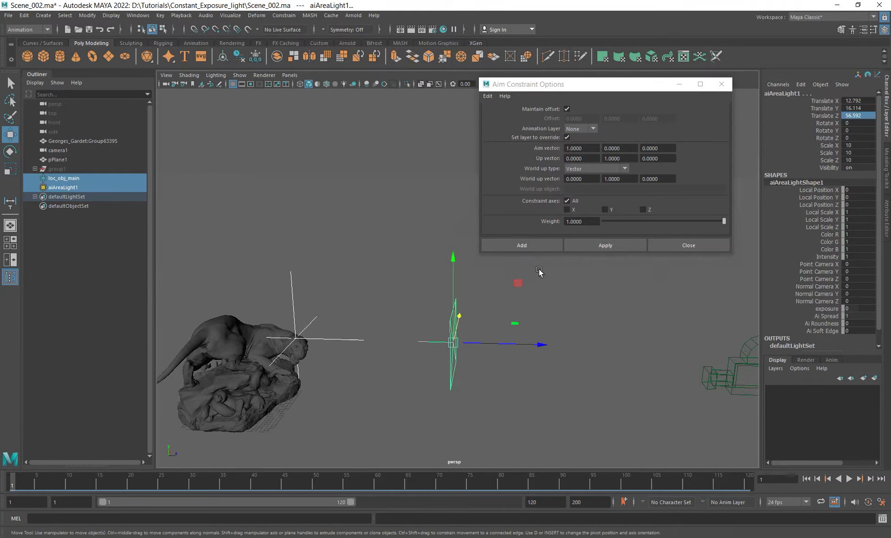
click(533, 245)
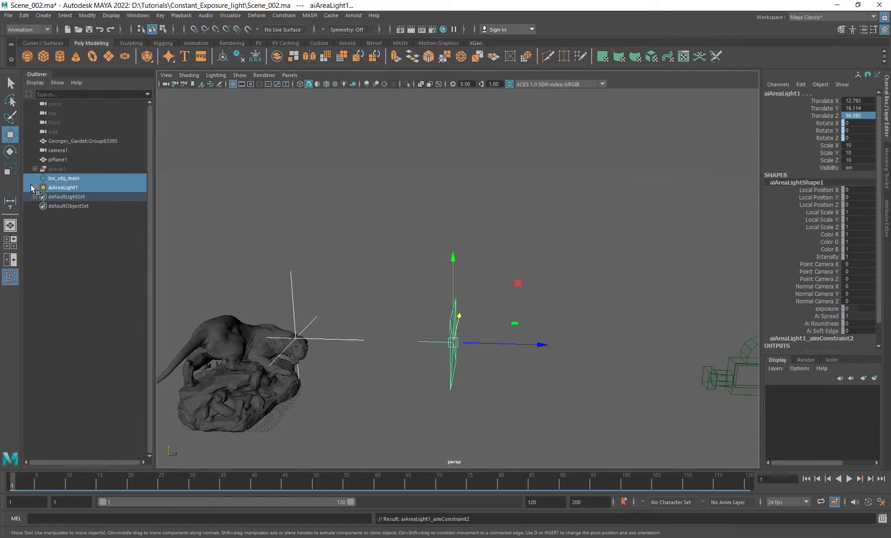
click(35, 188)
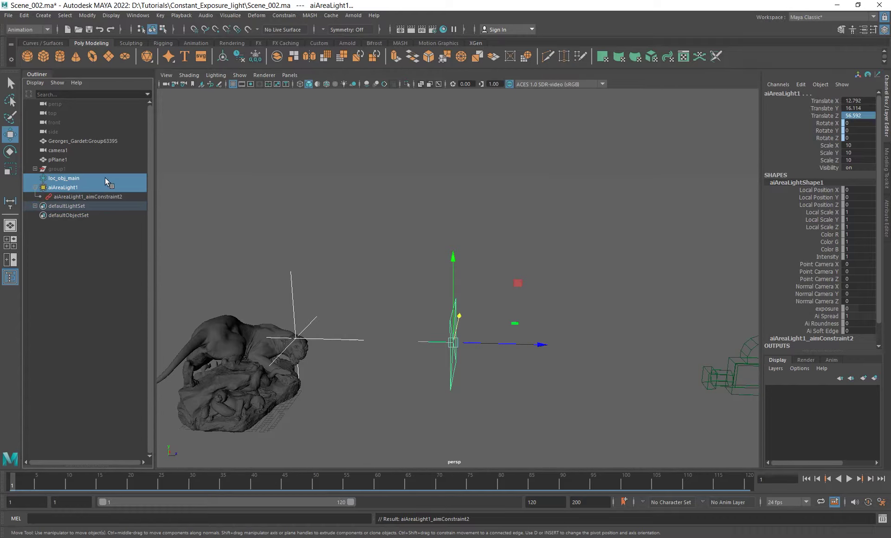
click(104, 196)
click(67, 188)
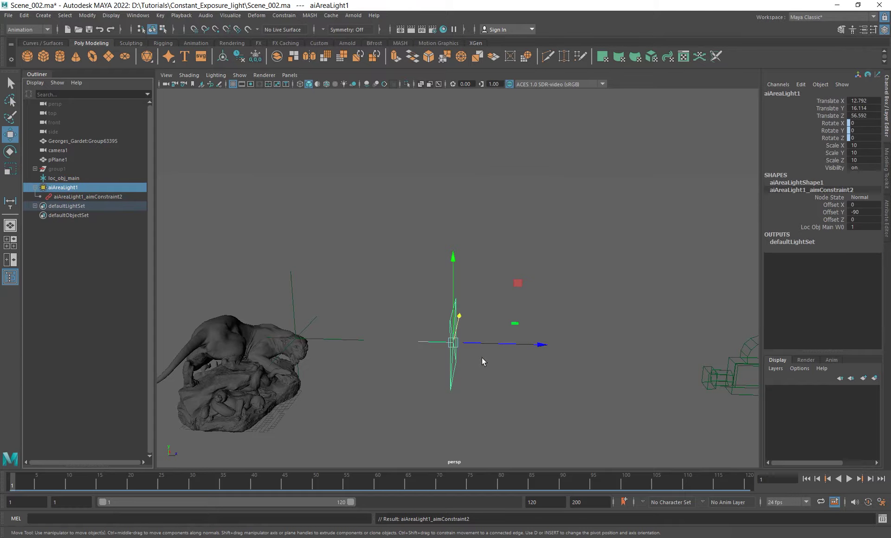
Test the aim constraint by moving the area light around in the YZ plane, and undo the test moves.
click(517, 284)
drag(518, 283, 654, 113)
key(ctrl+z)
ctrl+shift+right_drag(588, 220, 533, 221)
alt+right_drag(589, 306, 472, 287)
alt+drag(472, 286, 494, 303)
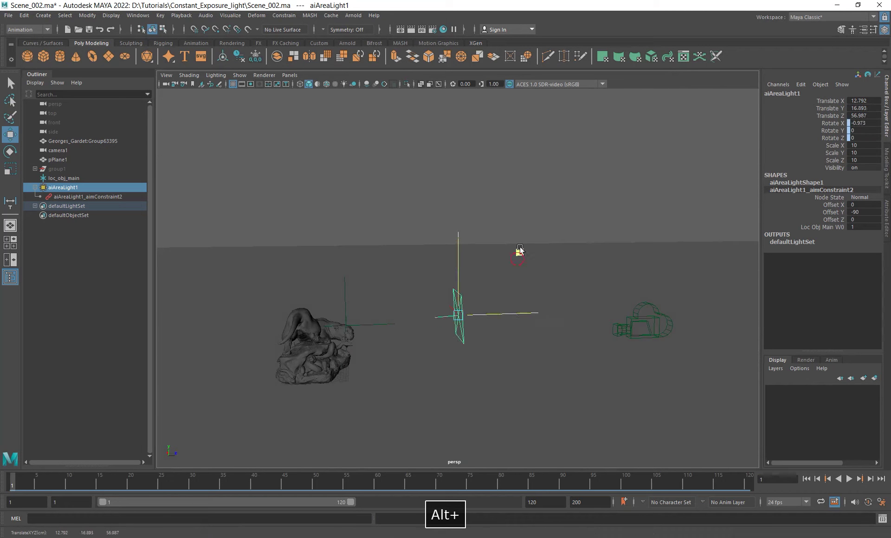
drag(517, 256, 612, 183)
alt+drag(469, 263, 473, 314)
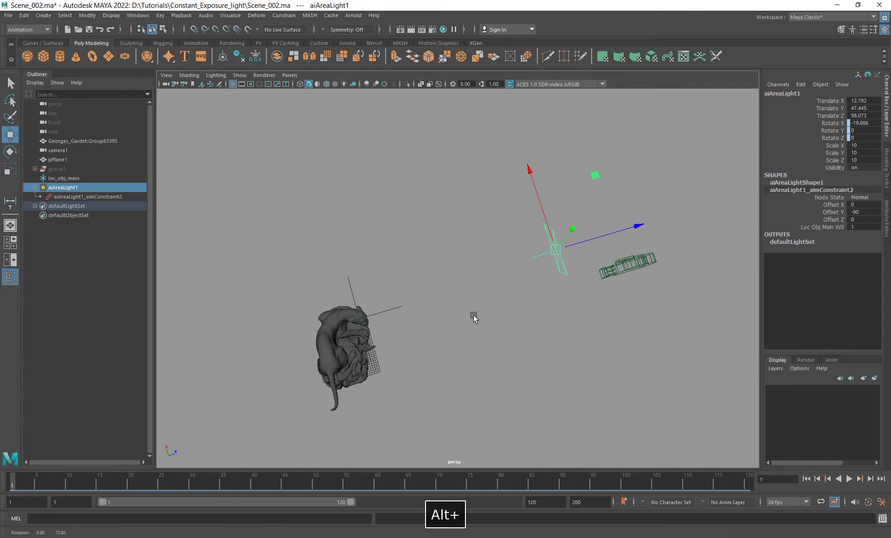
drag(595, 173, 523, 249)
key(ctrl+z)
key(ctrl+z)
key(ctrl+z)
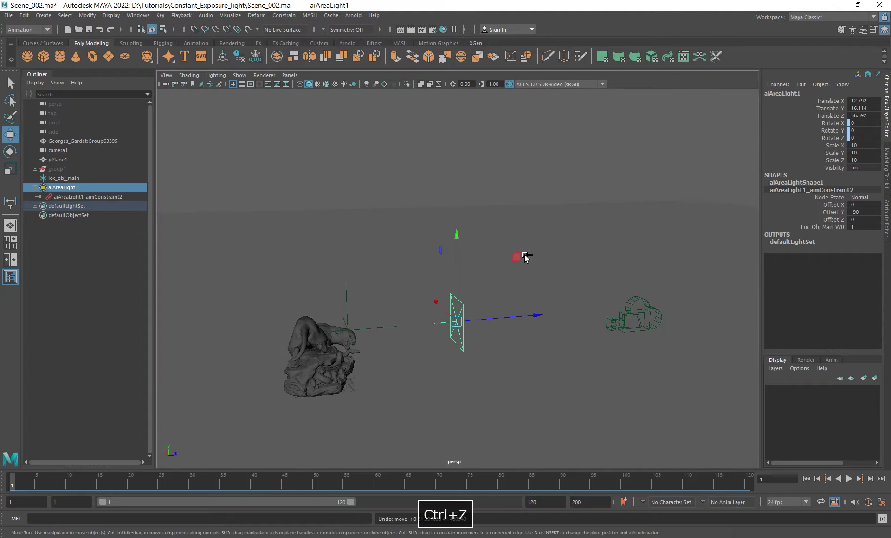
Create a distance measurement with the Distance Tool between two free points about 51 units apart beside the sculpture.
alt+drag(493, 284, 497, 240)
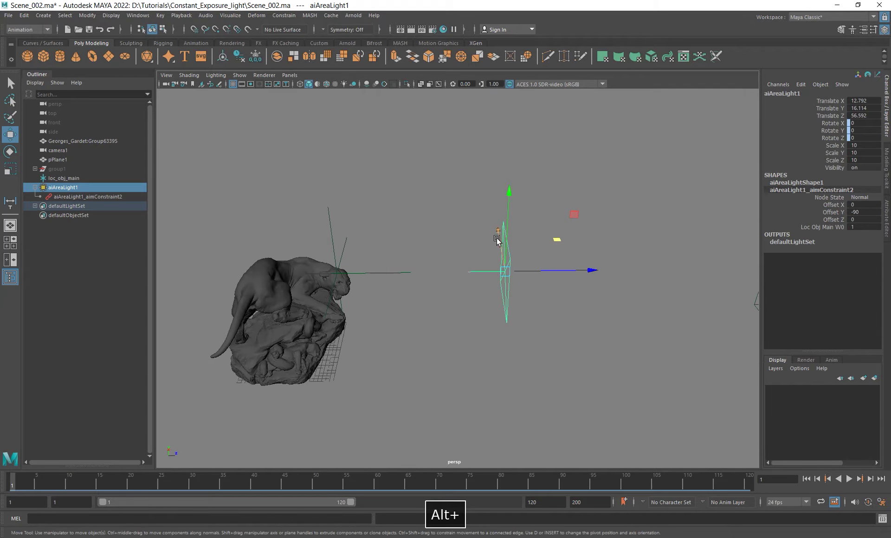
click(43, 15)
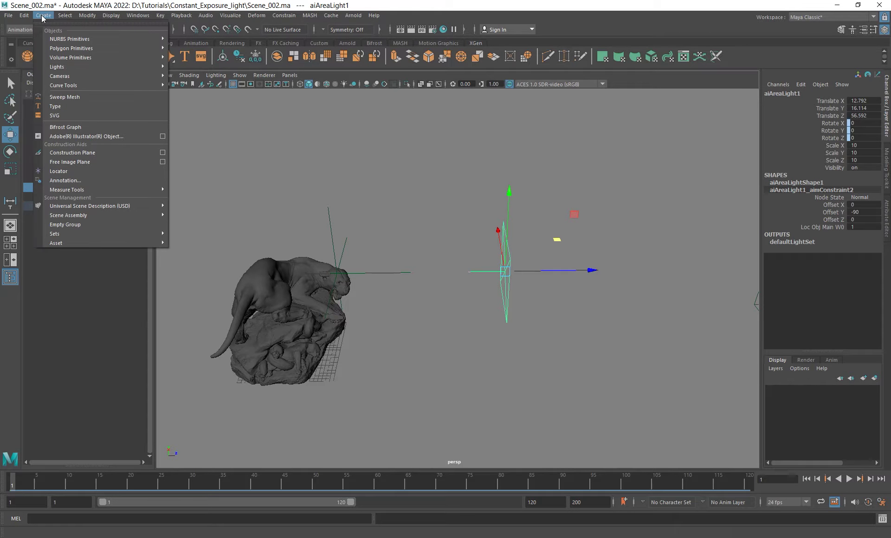
mouse_move(139, 190)
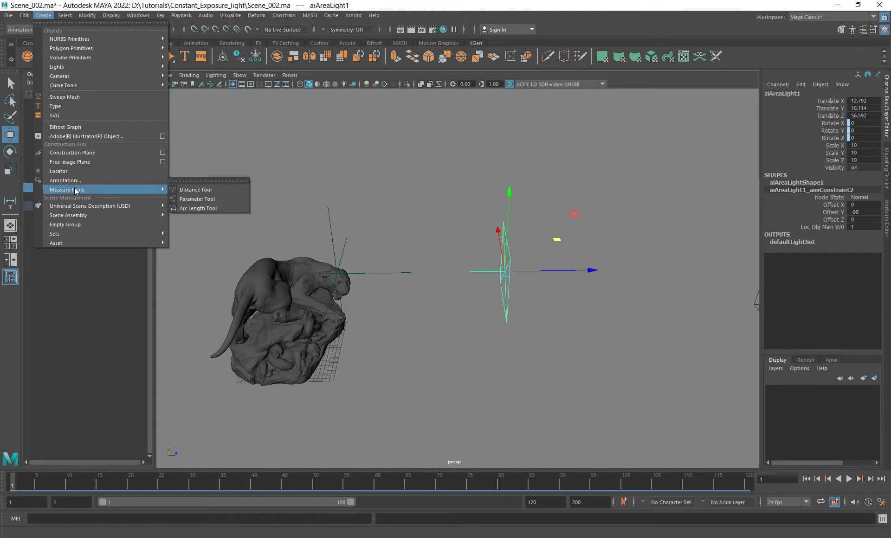
click(230, 189)
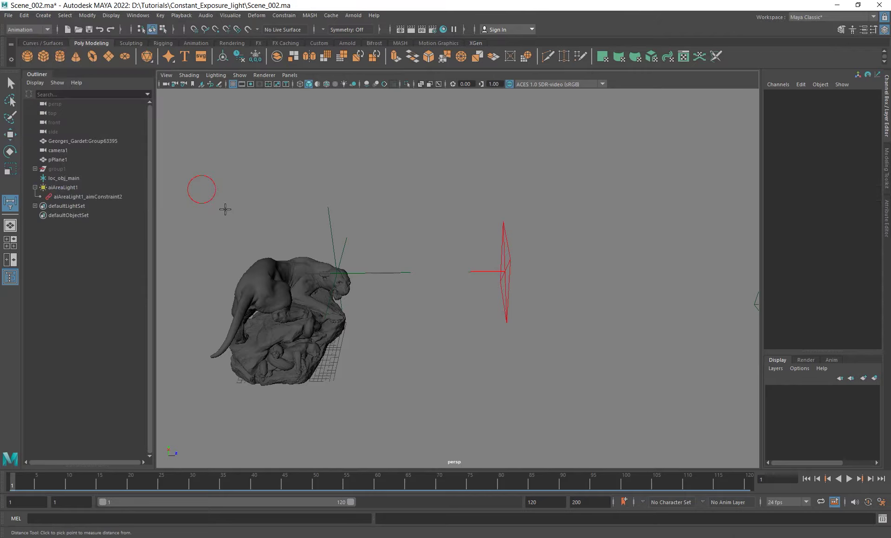
click(268, 411)
click(481, 388)
alt+drag(481, 388, 308, 410)
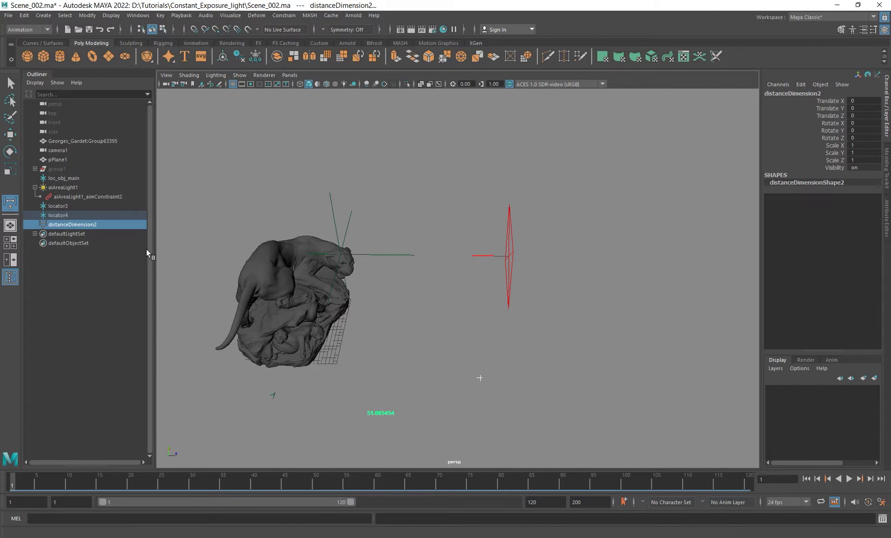
Examine the measurement's two new locators in relation to loc_obj_main and the area light.
key(w)
alt+right_drag(383, 354, 416, 391)
alt+middle_drag(416, 392, 444, 343)
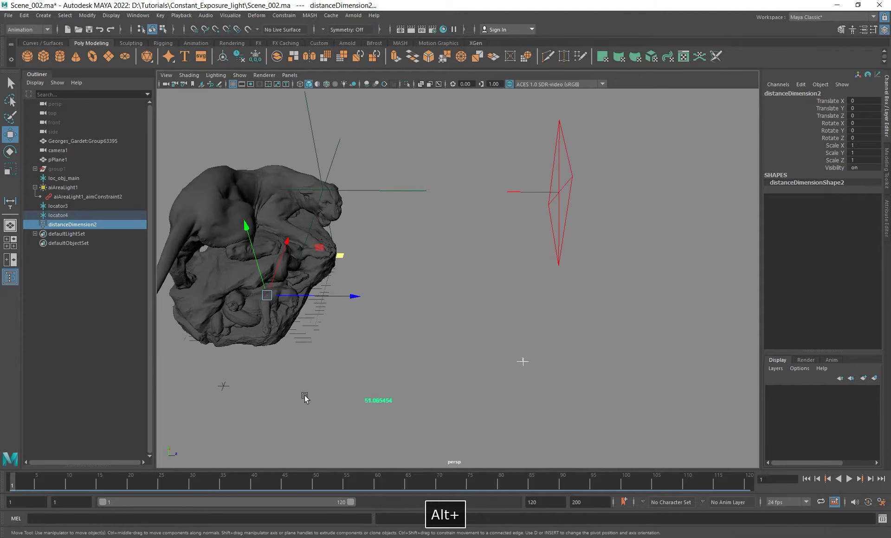
alt+drag(467, 222, 440, 222)
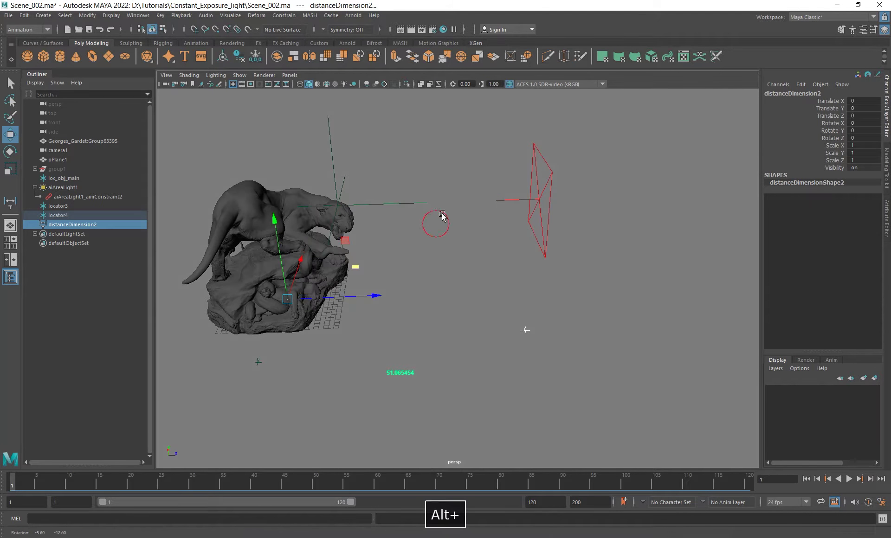
click(331, 174)
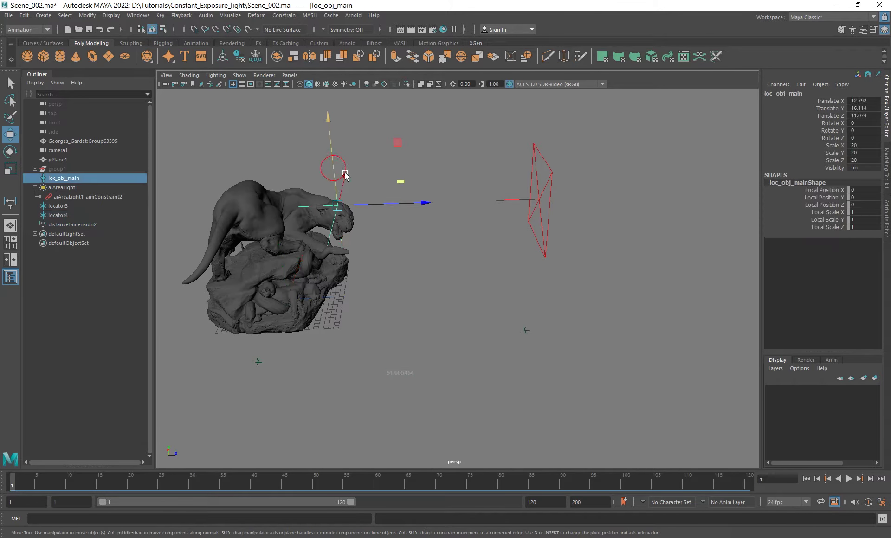
click(547, 186)
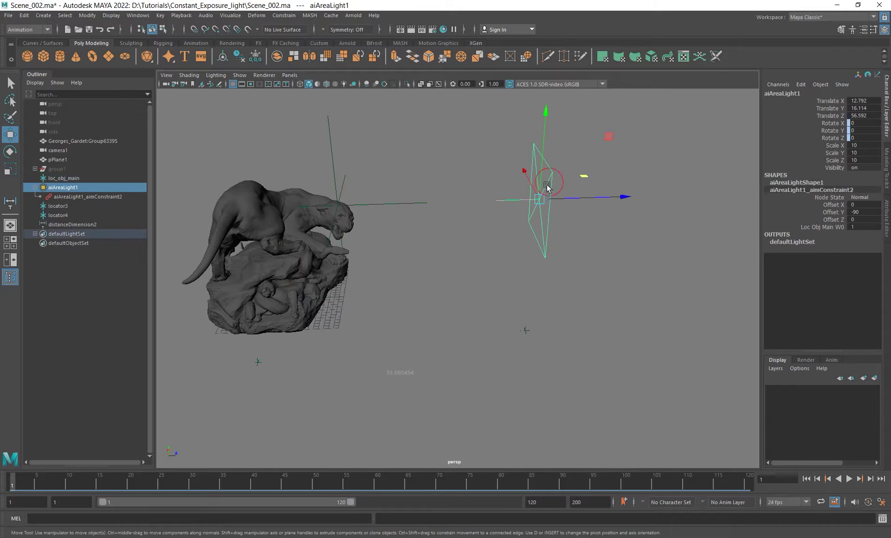
click(258, 361)
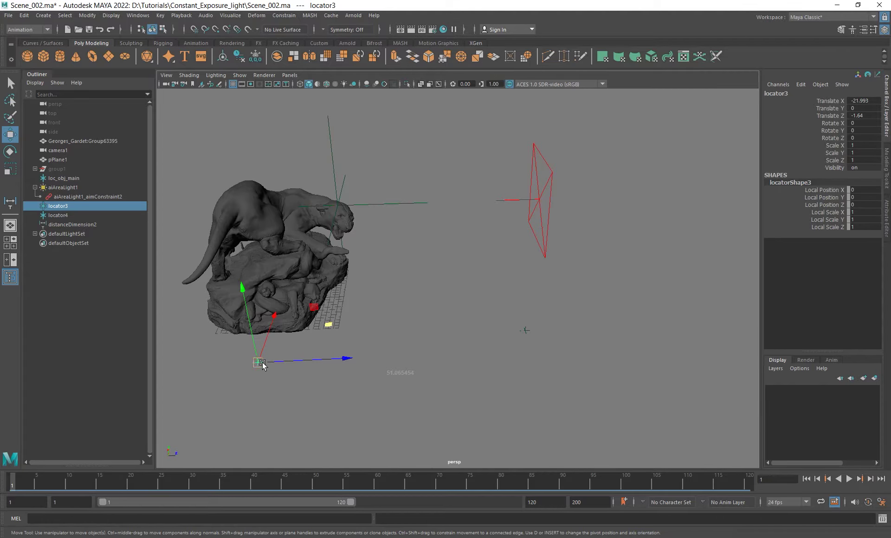
click(333, 171)
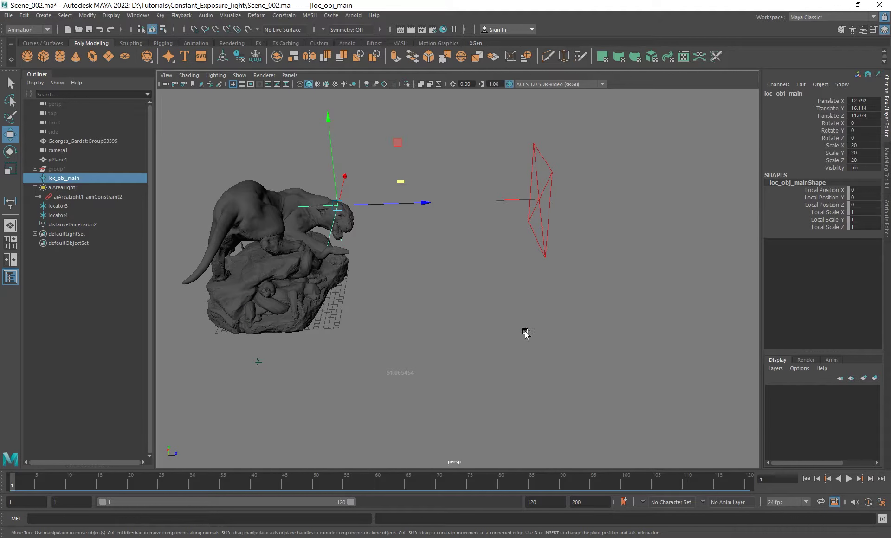
click(525, 331)
click(544, 193)
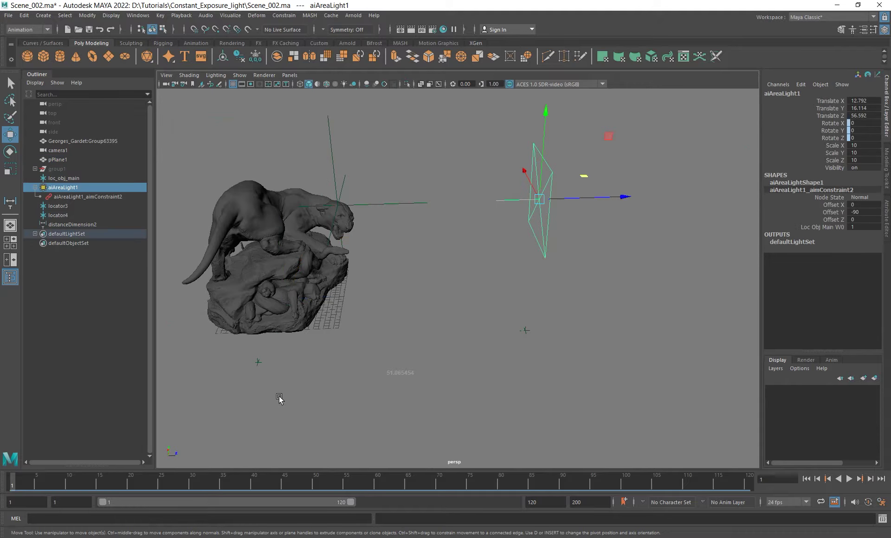
Match locator3's Translate X, Y and Z to loc_obj_main at 12.792, 16.114 and 11.074.
click(258, 362)
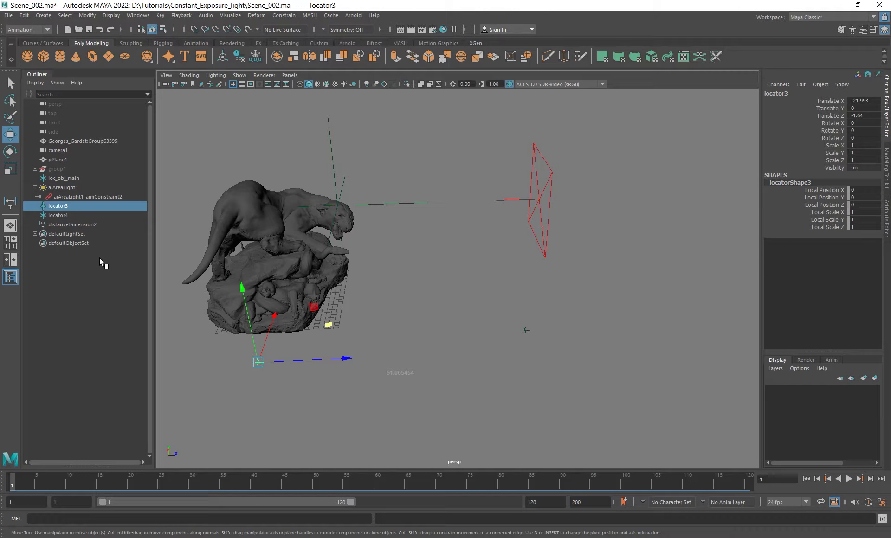
ctrl+click(64, 178)
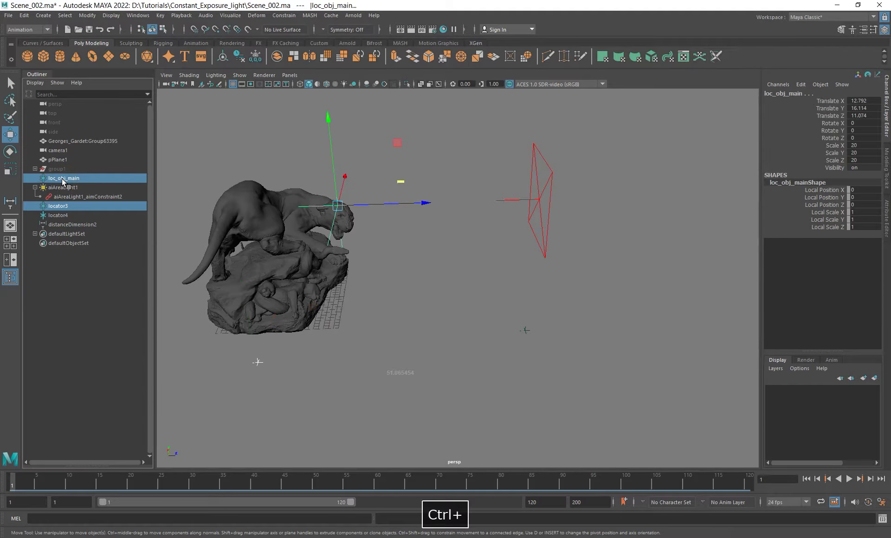
click(858, 101)
key(Tab)
key(Tab)
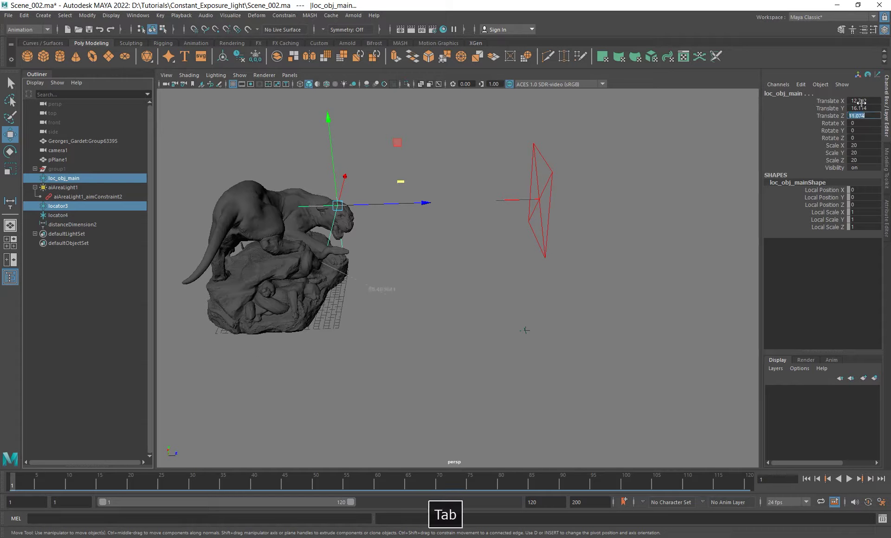
key(Tab)
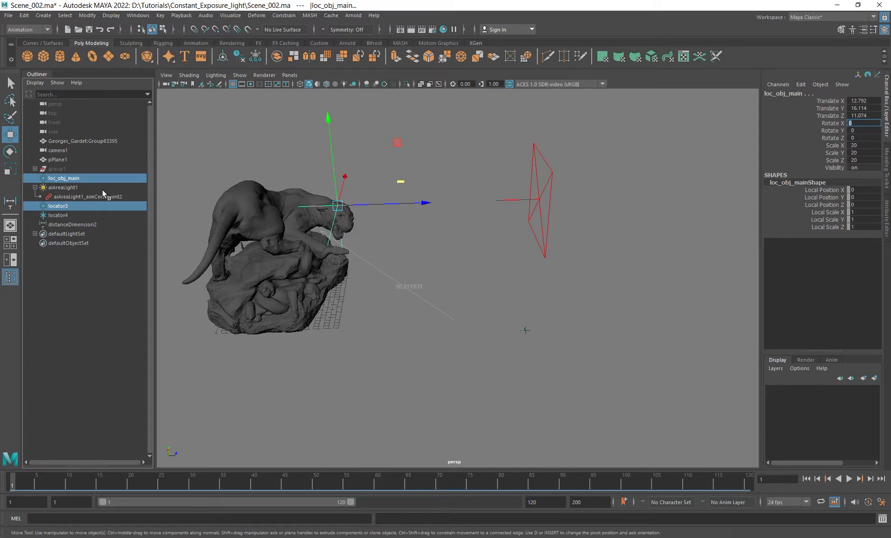
Parent locator3 under loc_obj_main in the Outliner.
click(60, 207)
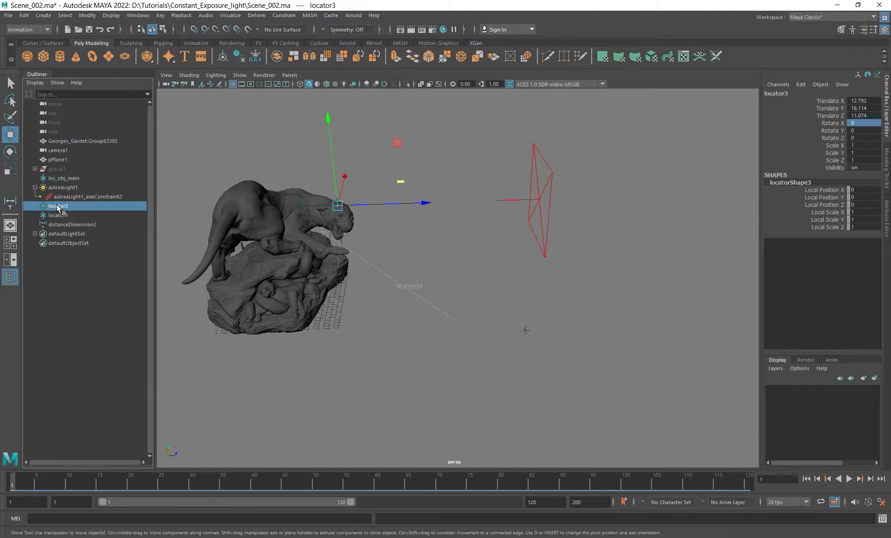
drag(52, 210, 65, 187)
drag(65, 184, 63, 179)
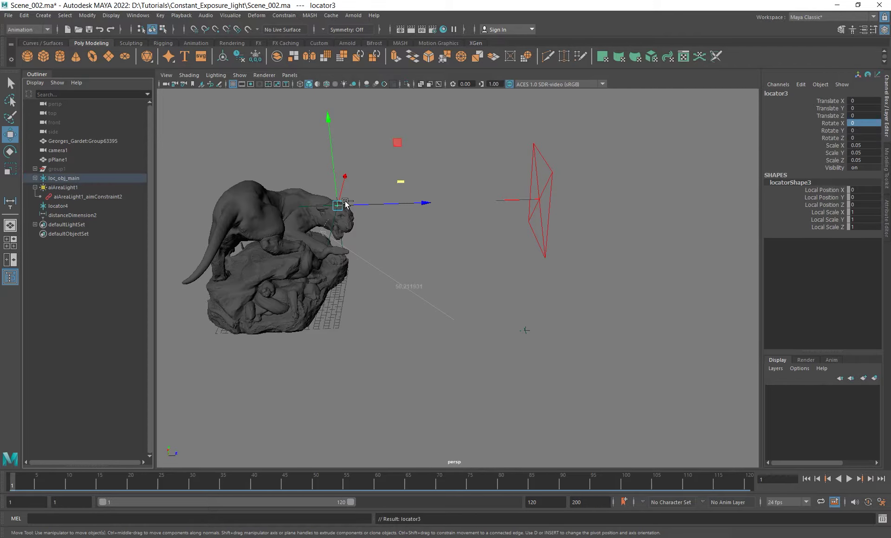
Test-move loc_obj_main and vertex-snap it onto the sculpted cat's head at Translate 11.144, 14.884, 12.417.
click(64, 179)
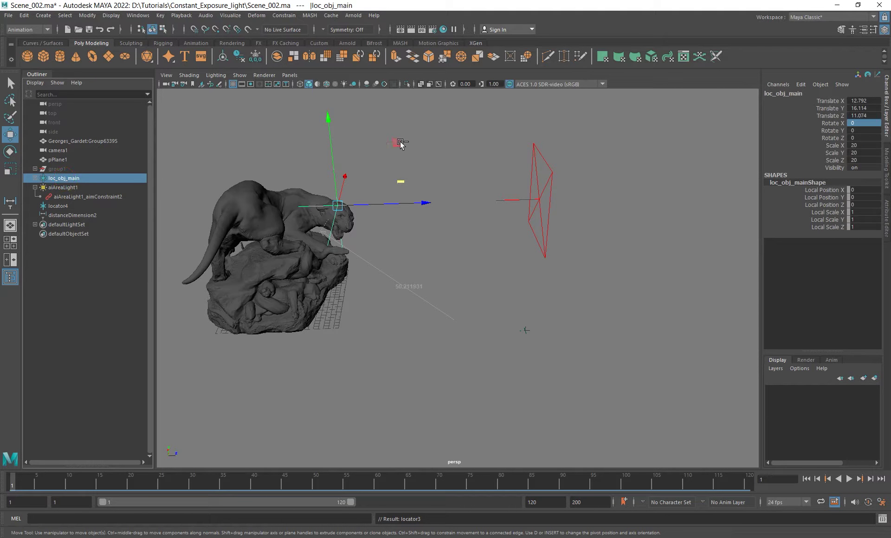
mouse_move(397, 143)
mouse_down()
mouse_move(320, 42)
mouse_move(337, 108)
mouse_move(431, 135)
mouse_move(372, 141)
mouse_move(388, 139)
mouse_up()
key(ctrl+z)
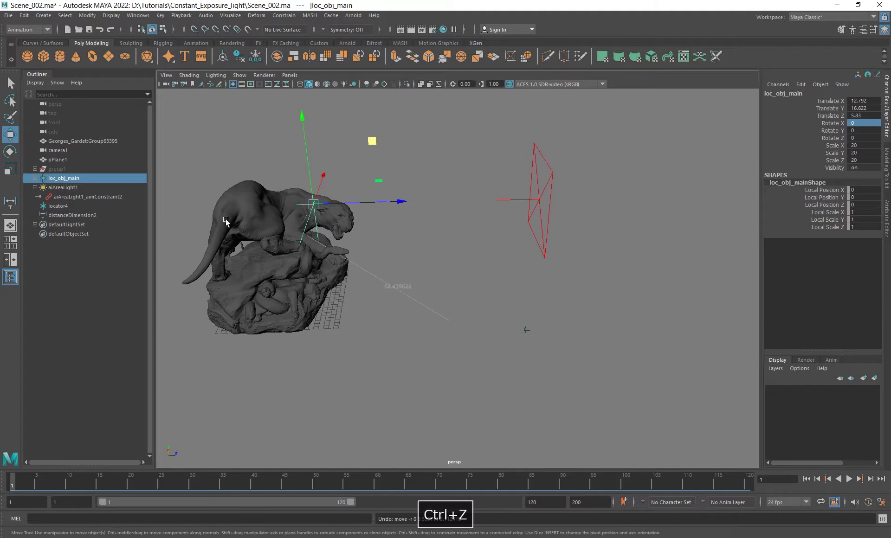
key(v)
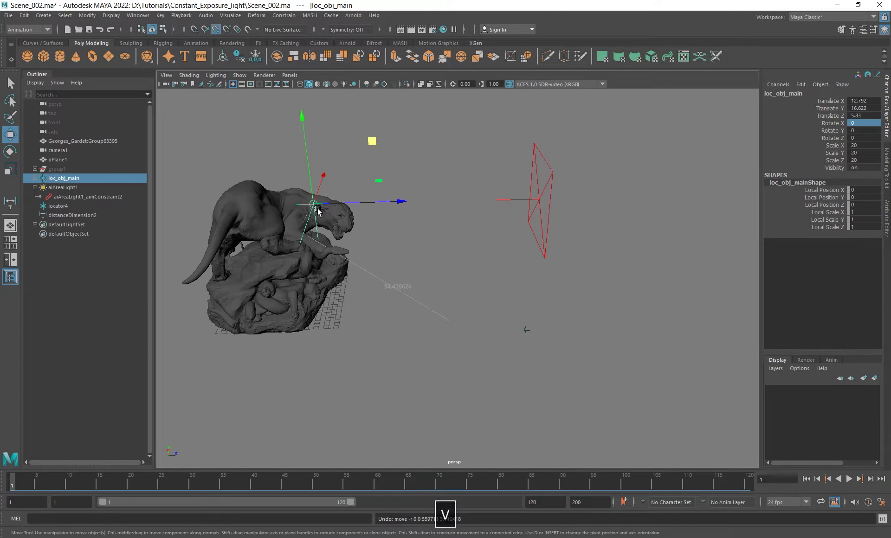
drag(313, 204, 384, 250)
key(ctrl+z)
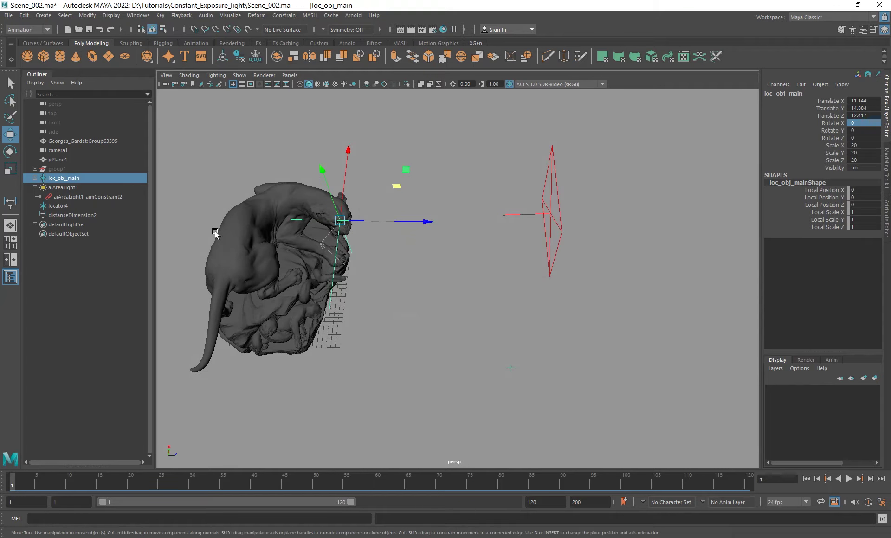
Match locator4's translation to aiAreaLight1 at 12.792, 16.114, 56.592 and parent it under the light.
click(62, 206)
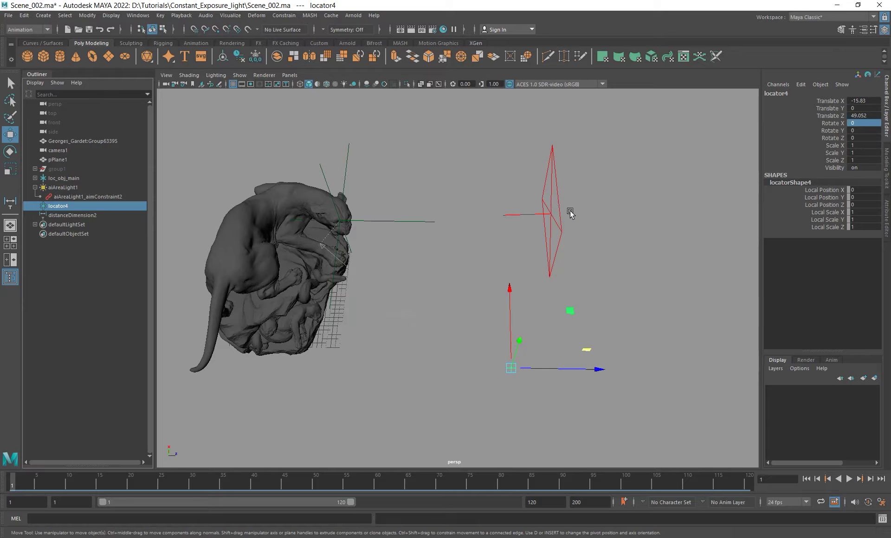
ctrl+click(69, 188)
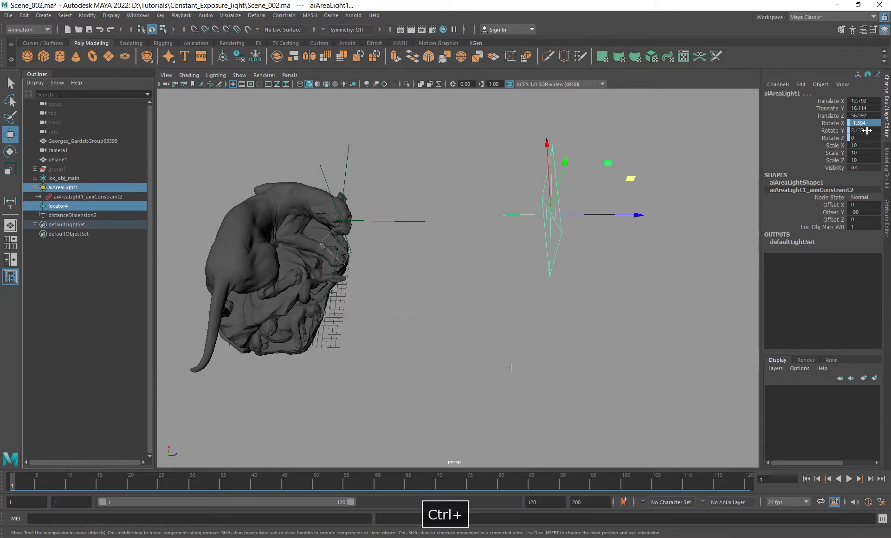
key(Tab)
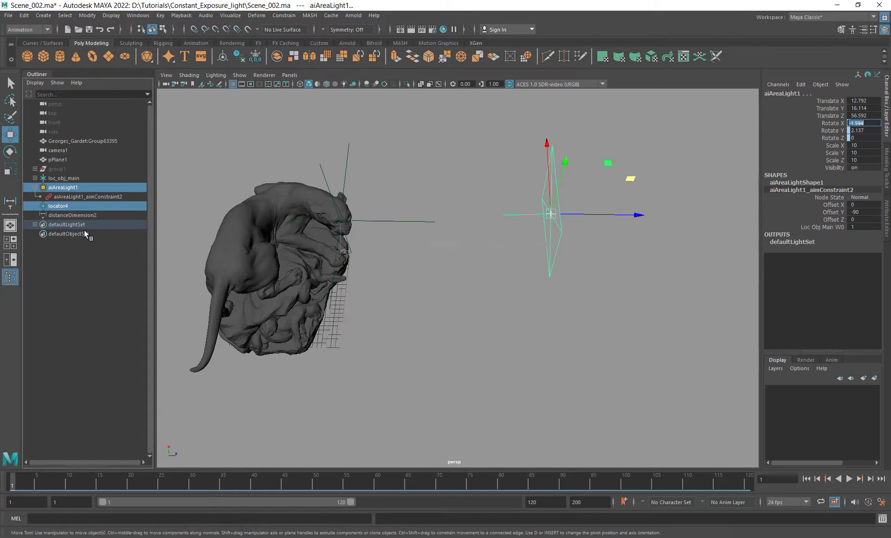
click(60, 205)
middle_drag(56, 203, 65, 188)
Test the distance measurement by moving aiAreaLight1 in the YZ plane, leaving it at Translate Y 15.359 and Z 74.118.
alt+drag(495, 239, 452, 251)
click(451, 249)
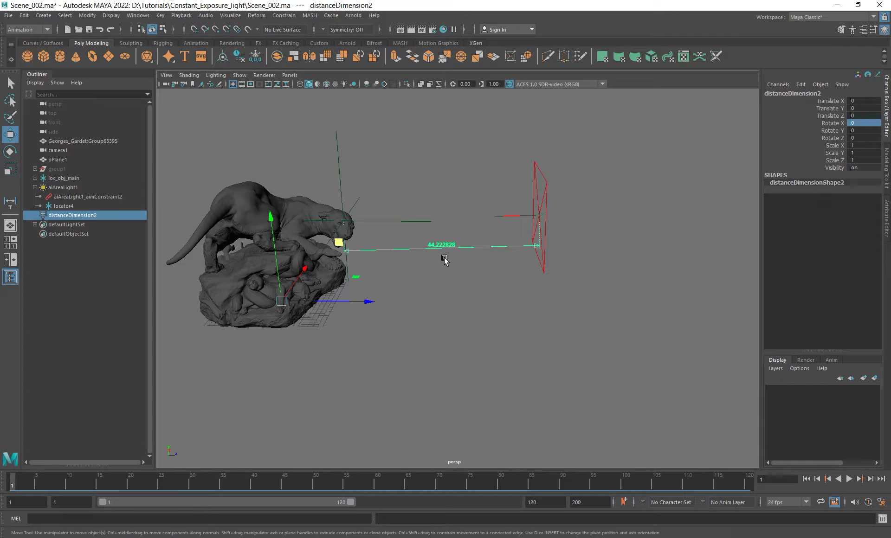
click(546, 186)
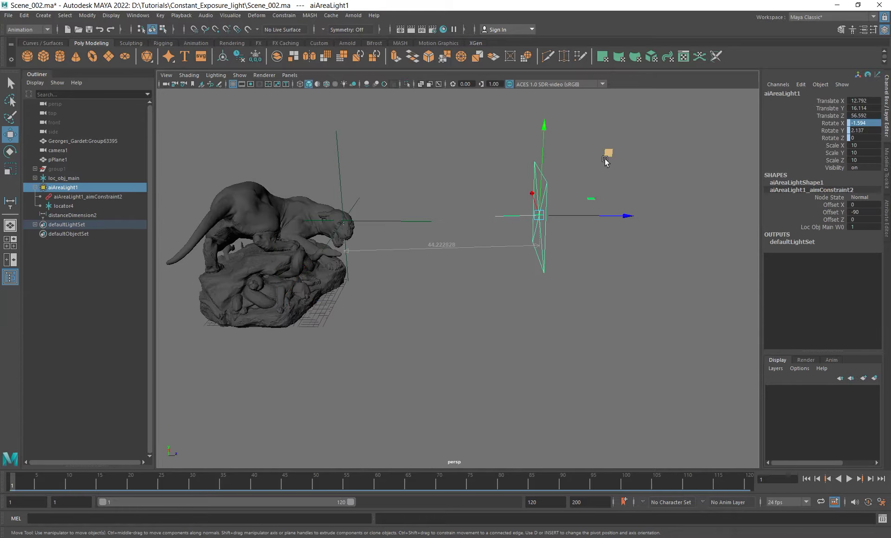
drag(606, 160, 688, 184)
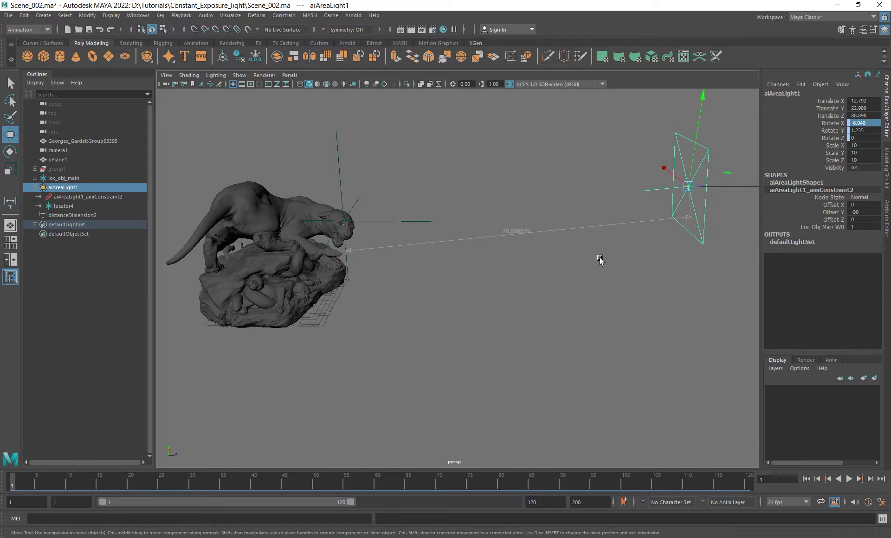
alt+drag(600, 259, 618, 181)
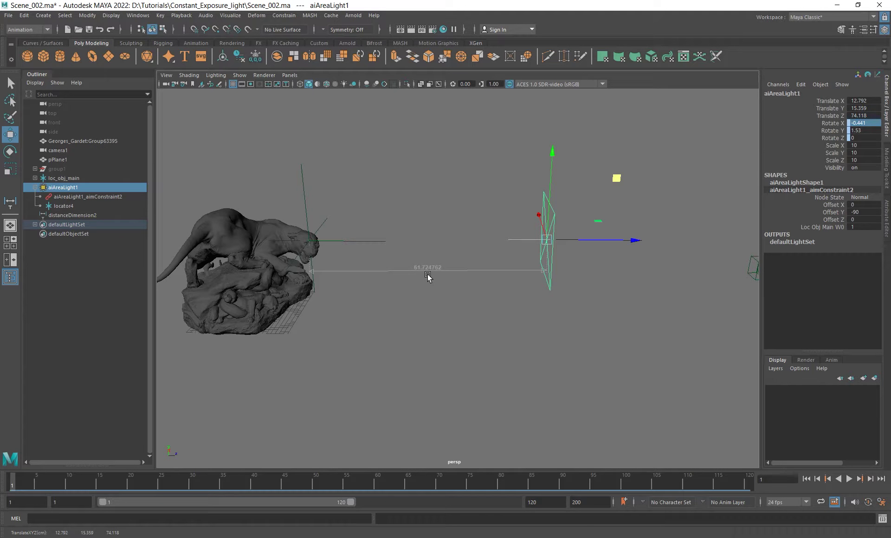
Examine the transform and shape attributes of distanceDimension2, including the shape's Distance attribute.
click(34, 187)
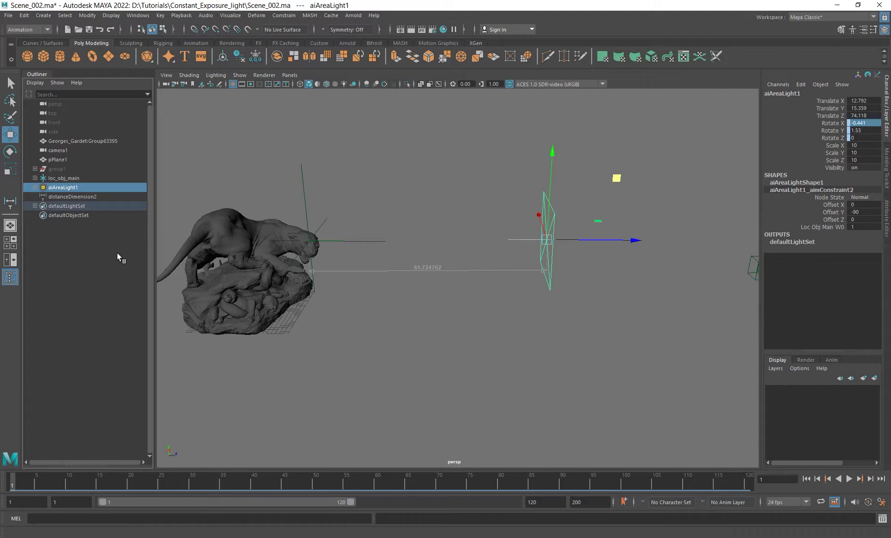
click(427, 270)
click(886, 216)
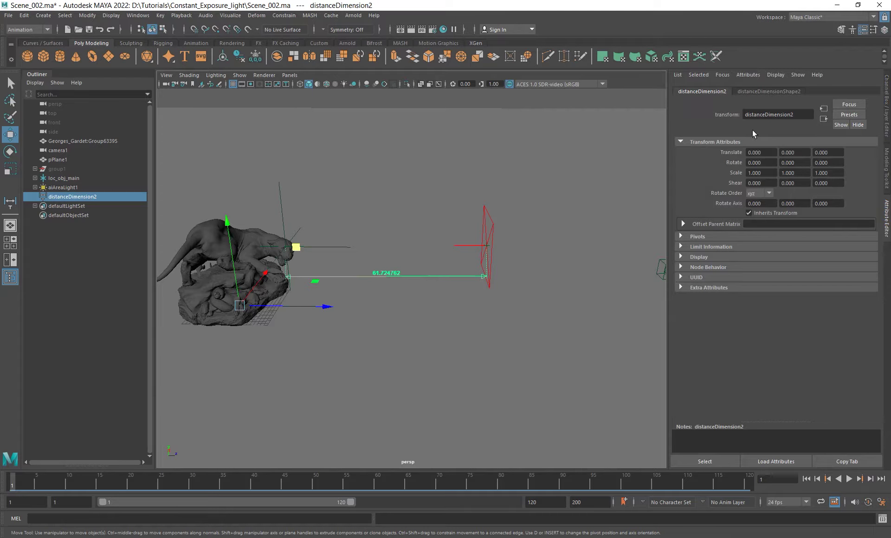
click(769, 91)
drag(809, 114, 729, 113)
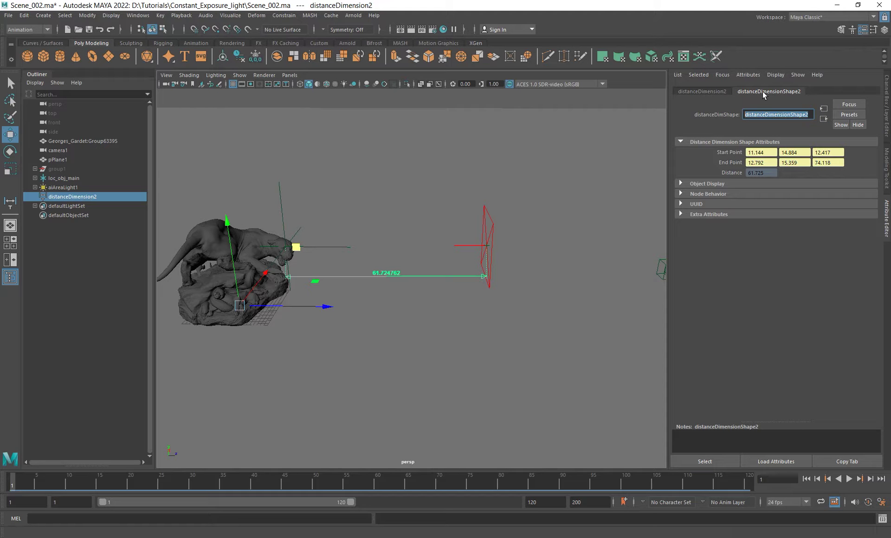
click(701, 92)
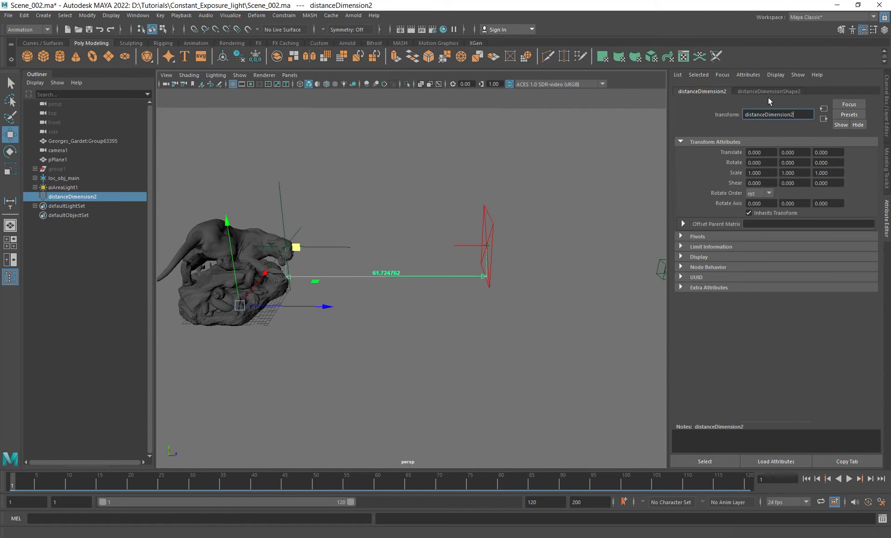
click(771, 91)
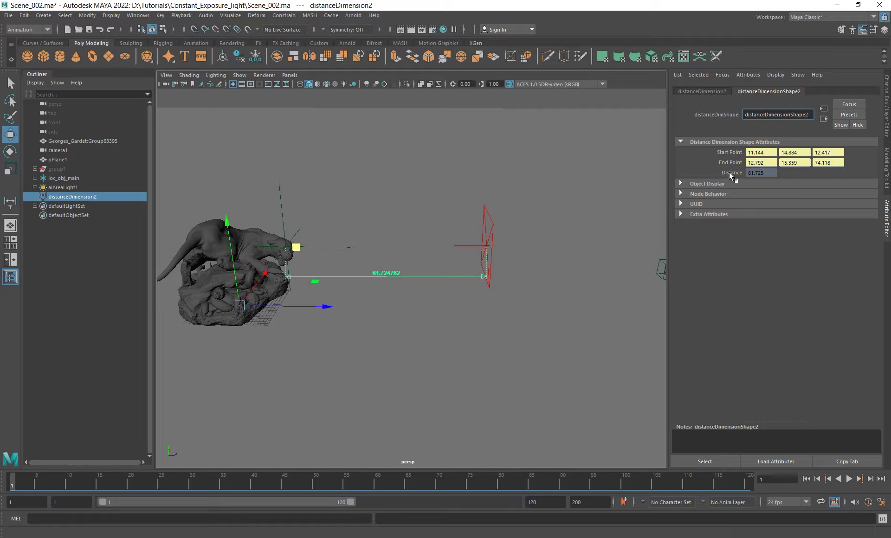
click(703, 91)
click(770, 92)
Copy the node name distanceDimensionShape2 and select aiAreaLight1 to show its light shape attributes.
drag(812, 115, 704, 114)
key(ctrl+c)
click(494, 227)
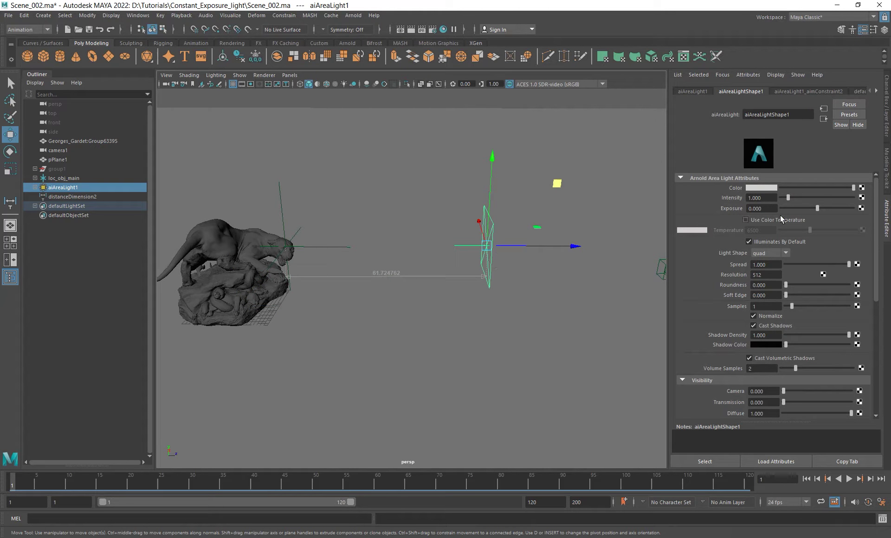
Start a new expression on aiAreaLightShape1's Intensity and copy the attribute name aiAreaLightShape1.intensity into the expression text.
right_click(732, 197)
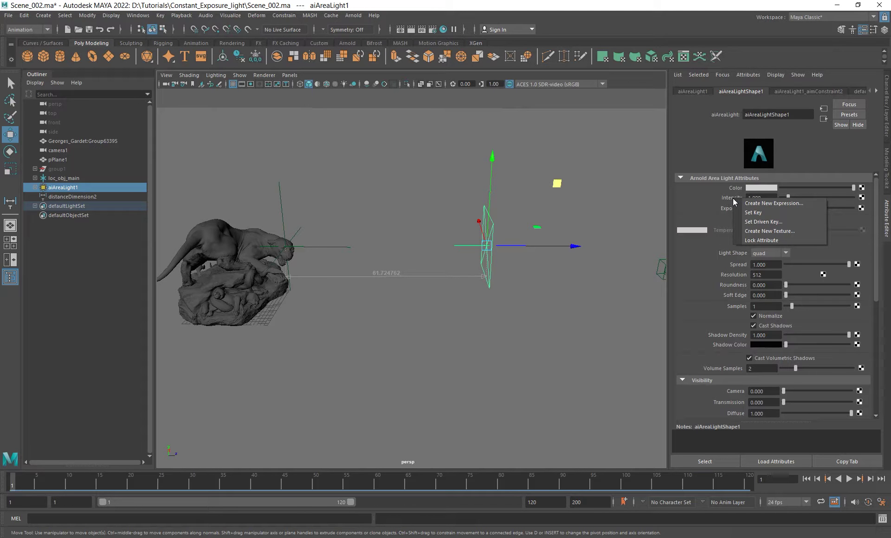
click(769, 204)
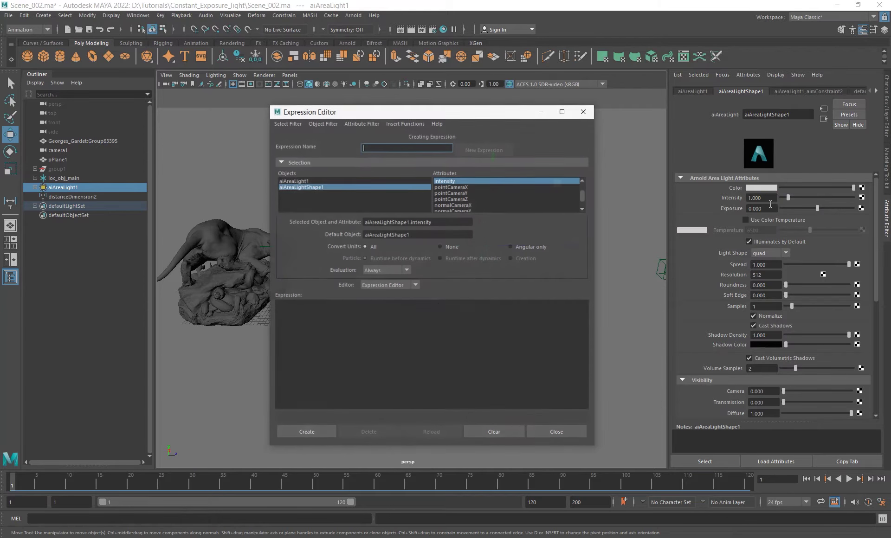
drag(447, 222, 335, 216)
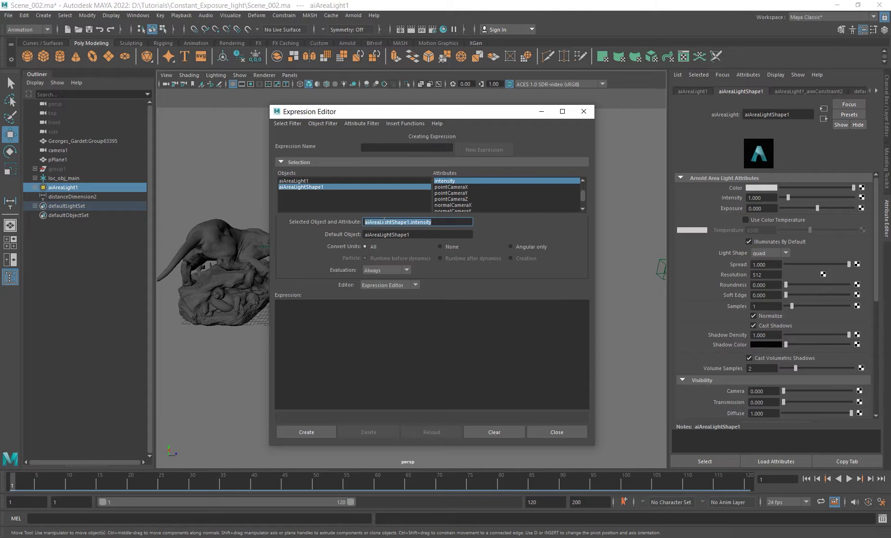
click(441, 222)
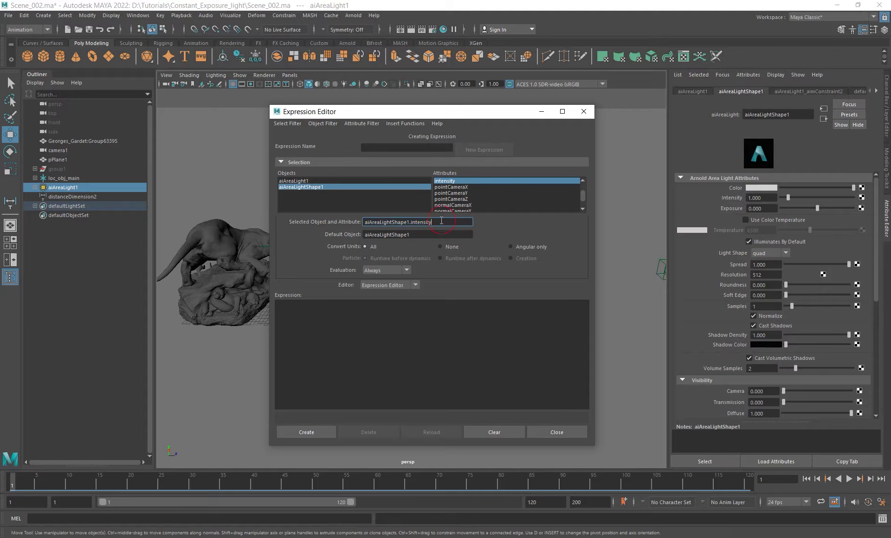
drag(451, 223, 366, 218)
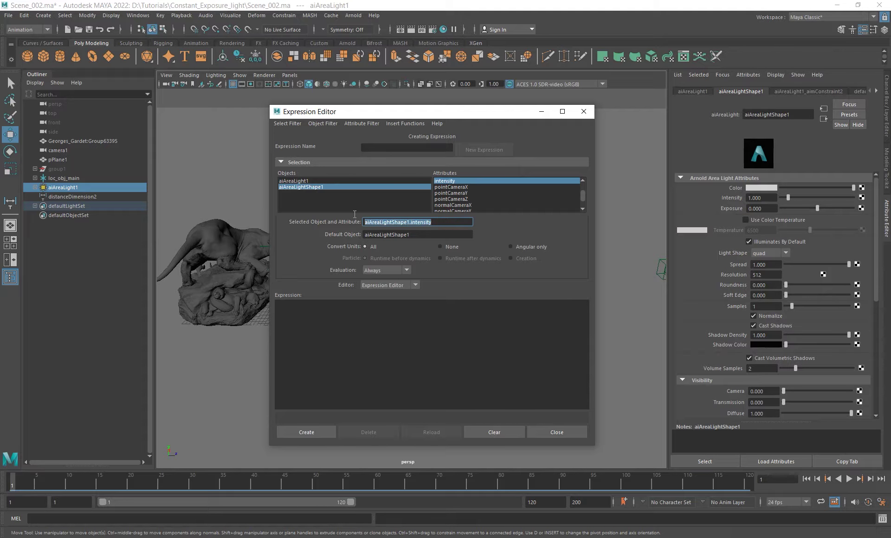
click(437, 219)
key(Return)
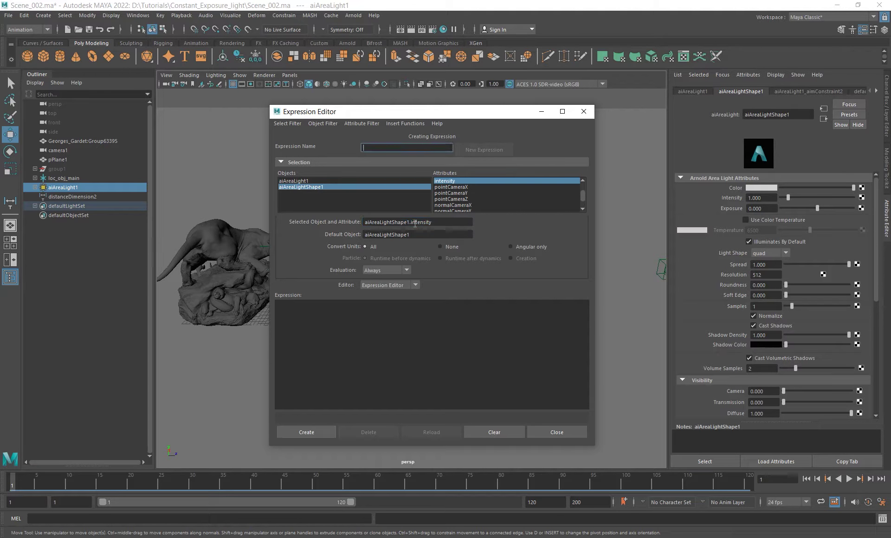
drag(434, 223, 352, 218)
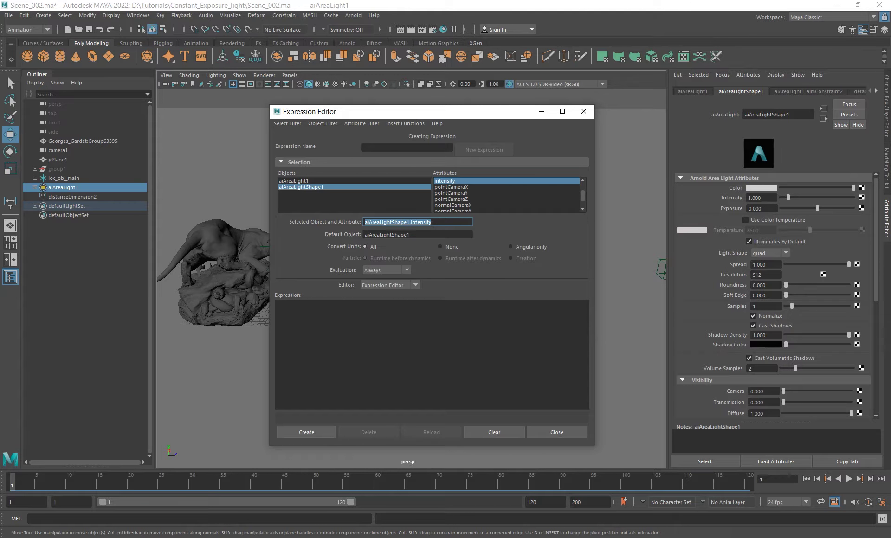
click(352, 305)
key(ctrl+v)
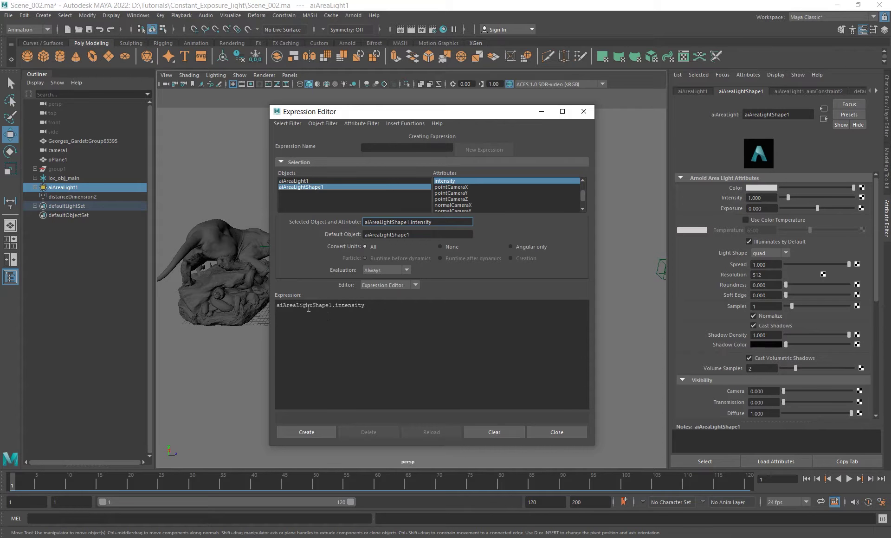
Complete the expression as aiAreaLightShape1.intensity = distanceDimensionShape2.distance and create it.
click(385, 307)
text(=)
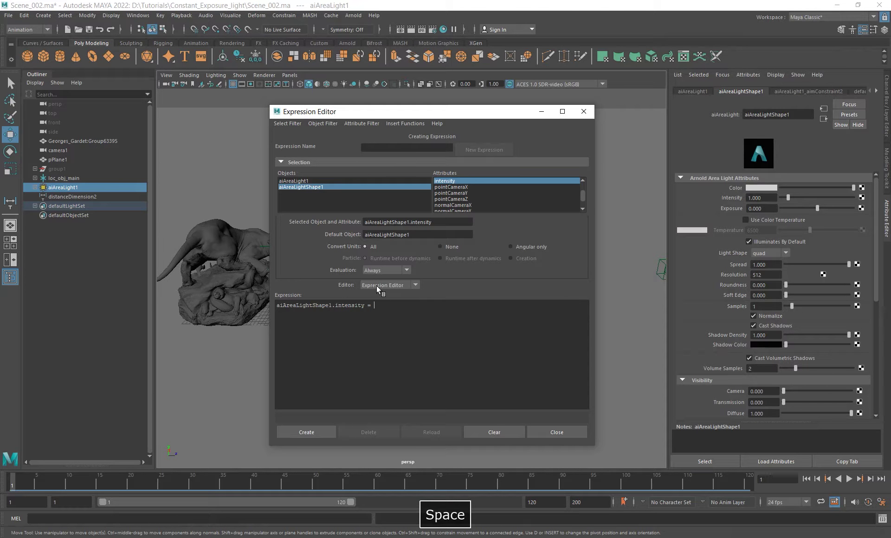
key(ctrl+v)
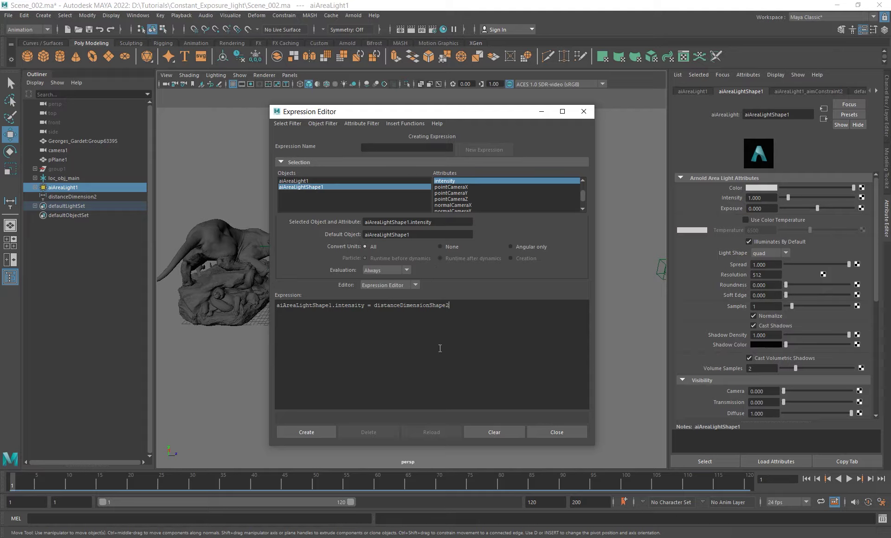
text(.)
text(distan)
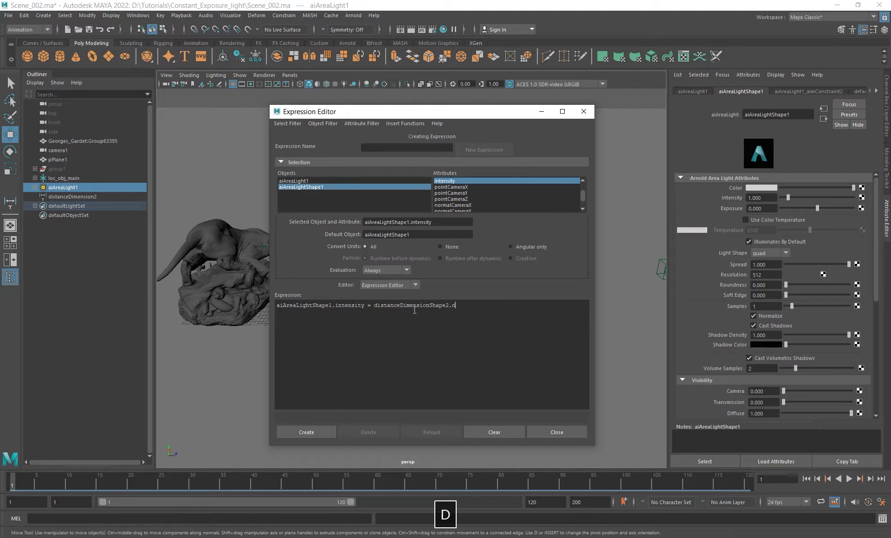
text(ce)
drag(478, 306, 443, 306)
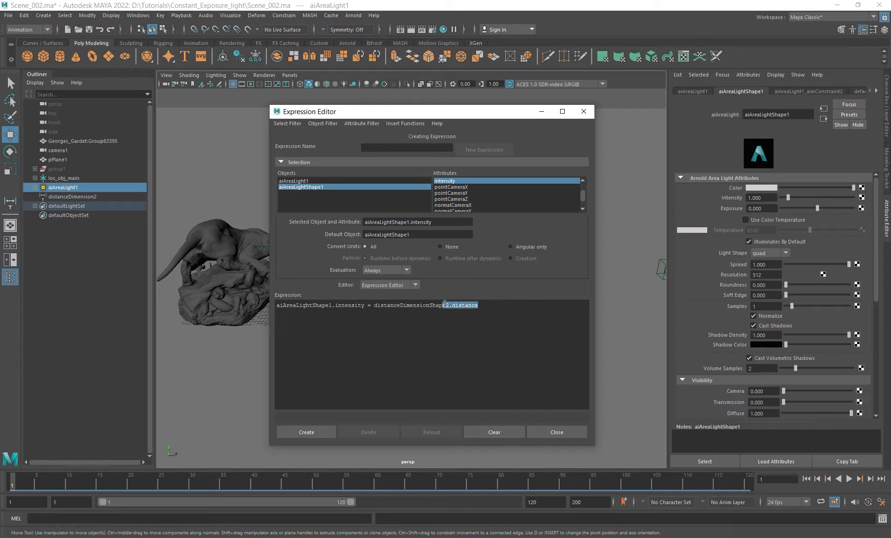
click(483, 305)
click(308, 432)
Test the intensity link by moving aiAreaLight1 in the YZ plane, leaving it at Translate Y 15.092 and Z 90.679, and close the Expression Editor.
drag(505, 111, 446, 452)
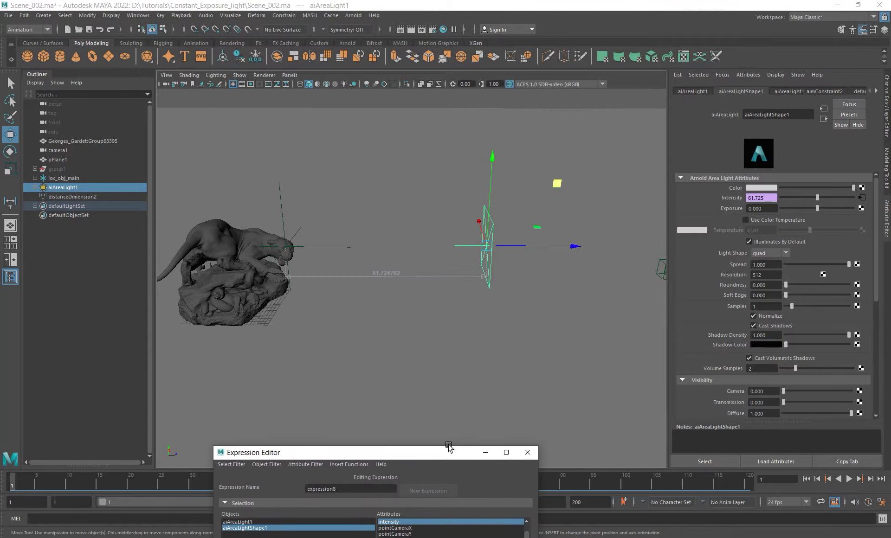
click(387, 275)
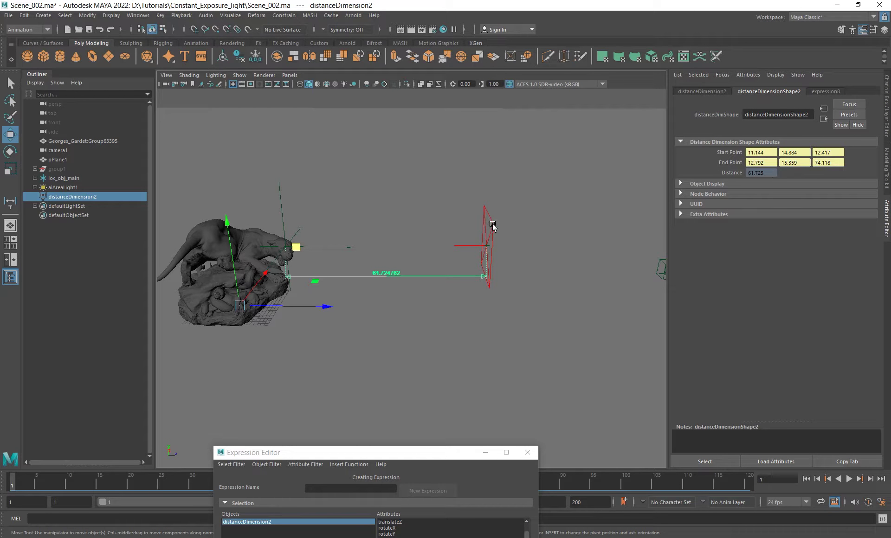
click(488, 277)
double_click(760, 198)
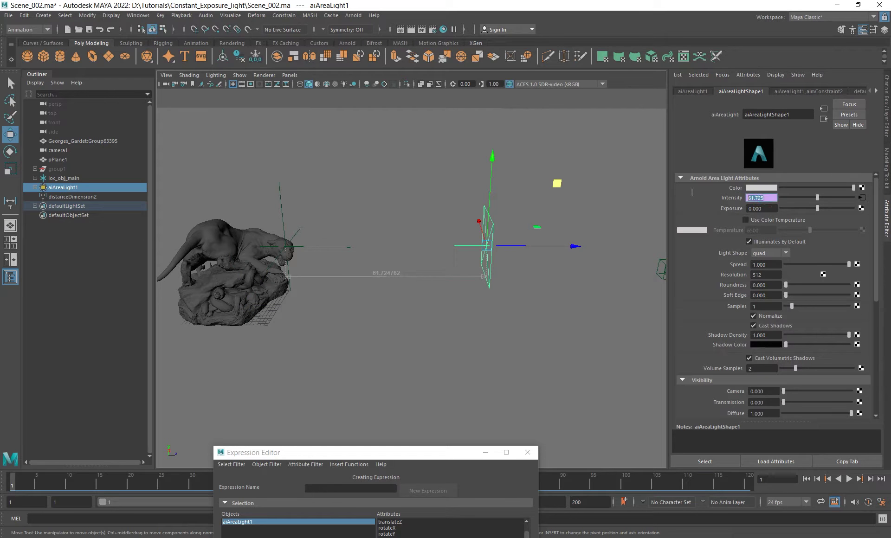
middle_drag(555, 185, 632, 123)
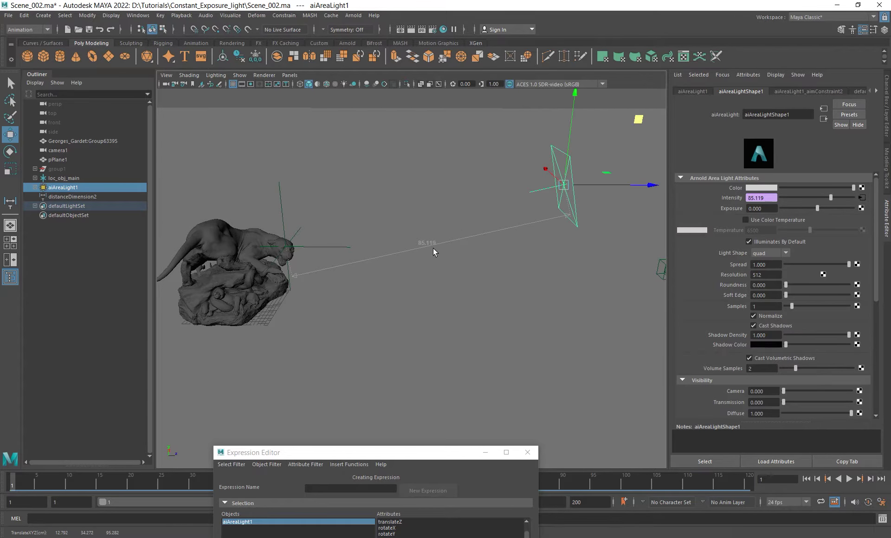
double_click(769, 198)
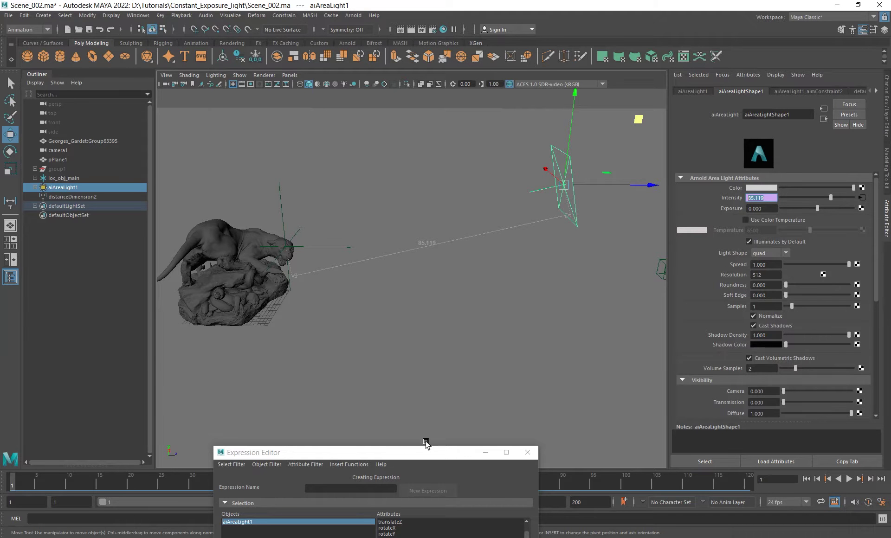
drag(411, 453, 448, 311)
drag(638, 120, 619, 183)
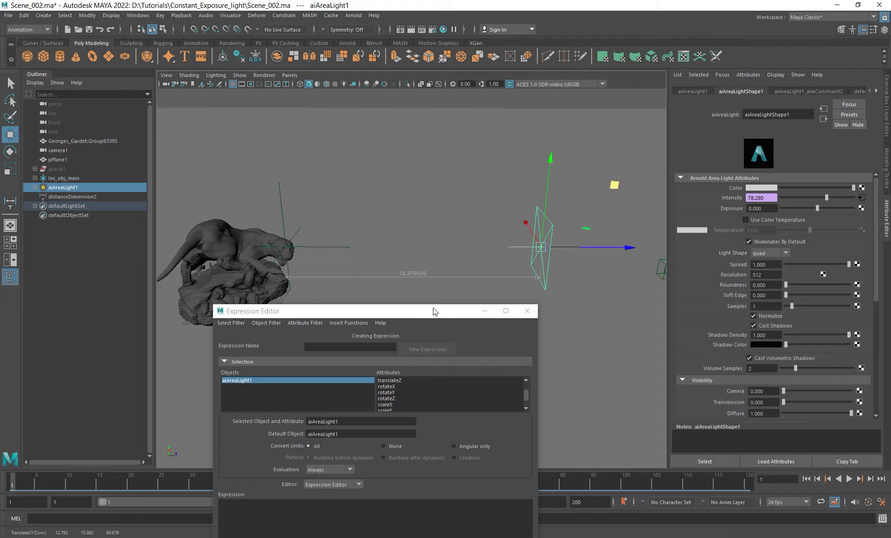
double_click(765, 197)
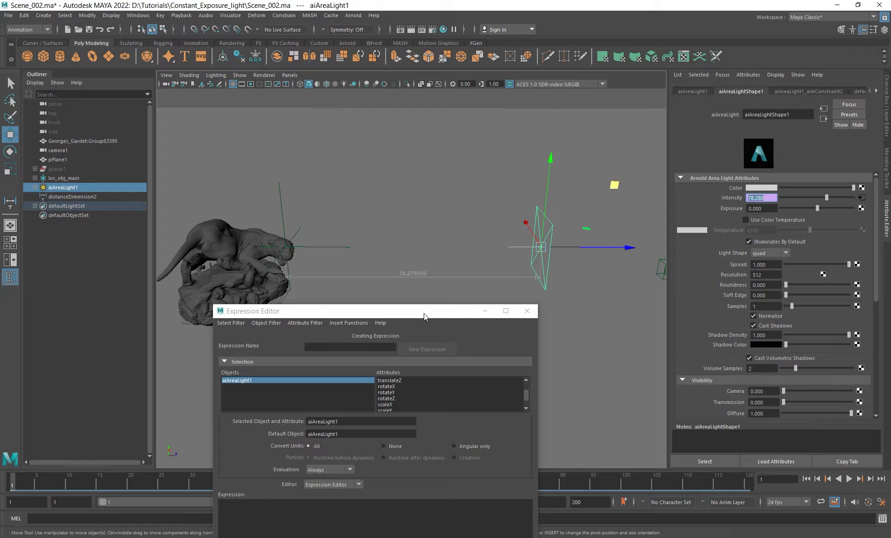
mouse_move(415, 312)
mouse_down()
mouse_move(359, 205)
mouse_move(362, 180)
mouse_up()
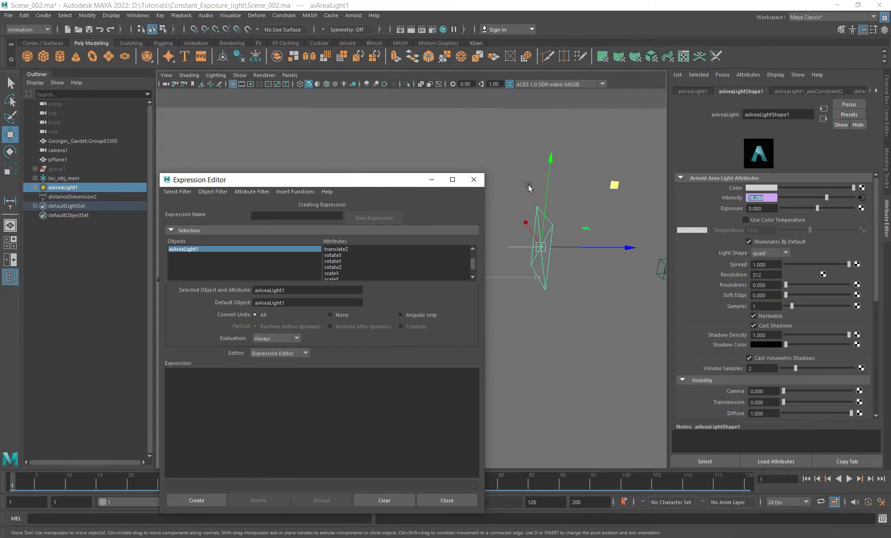
click(473, 180)
Edit the Intensity expression to multiply distanceDimensionShape2.distance by distanceDimensionShape2.distance, and apply the change.
right_click(763, 198)
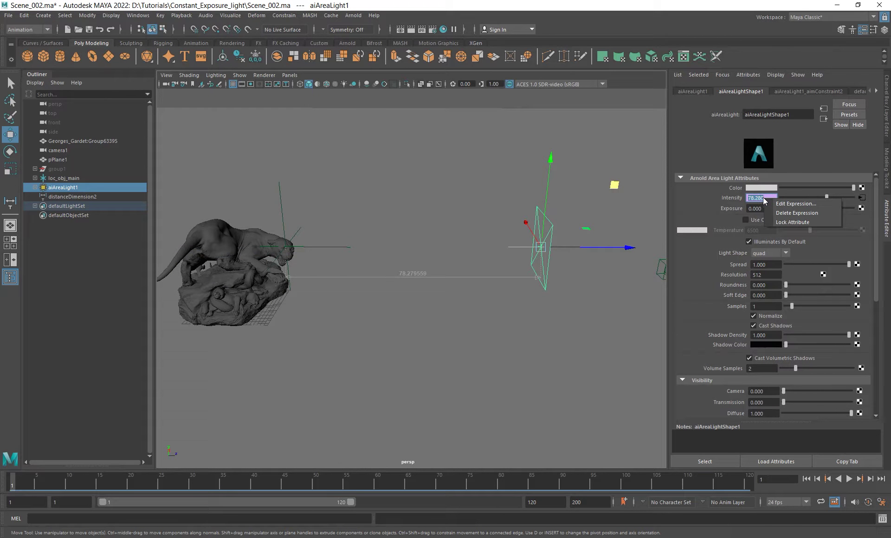
key(Escape)
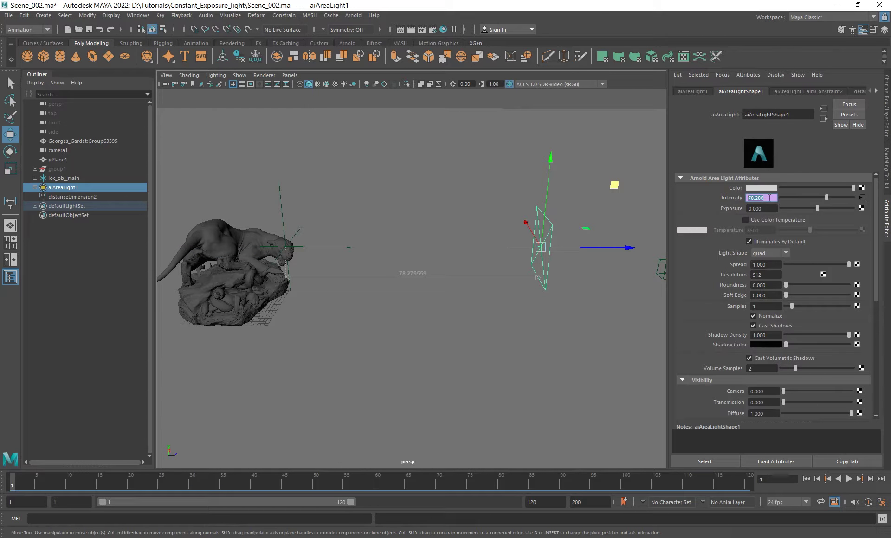
right_click(769, 197)
click(801, 205)
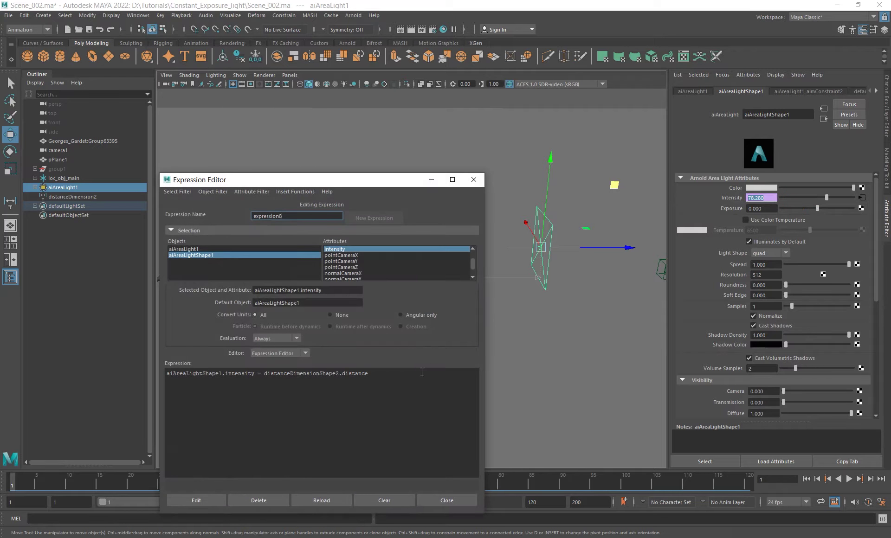
click(348, 399)
drag(266, 376, 363, 379)
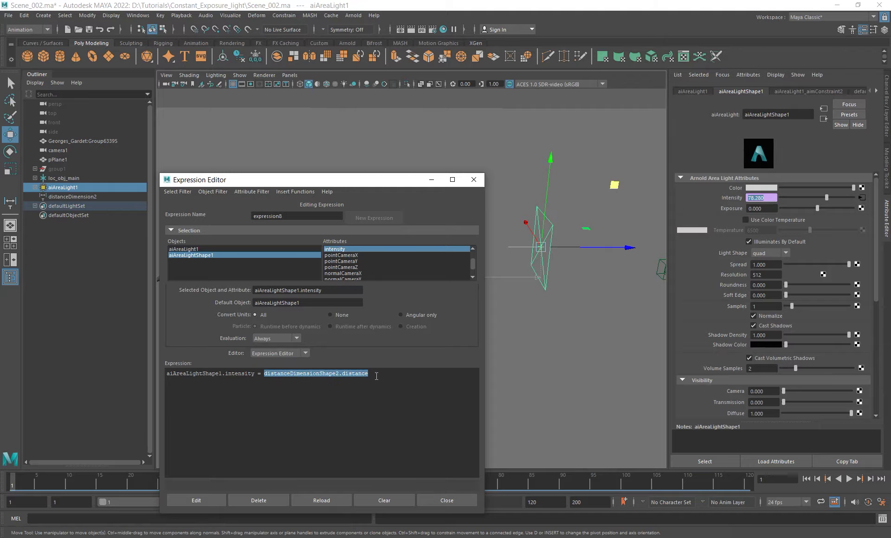
click(376, 376)
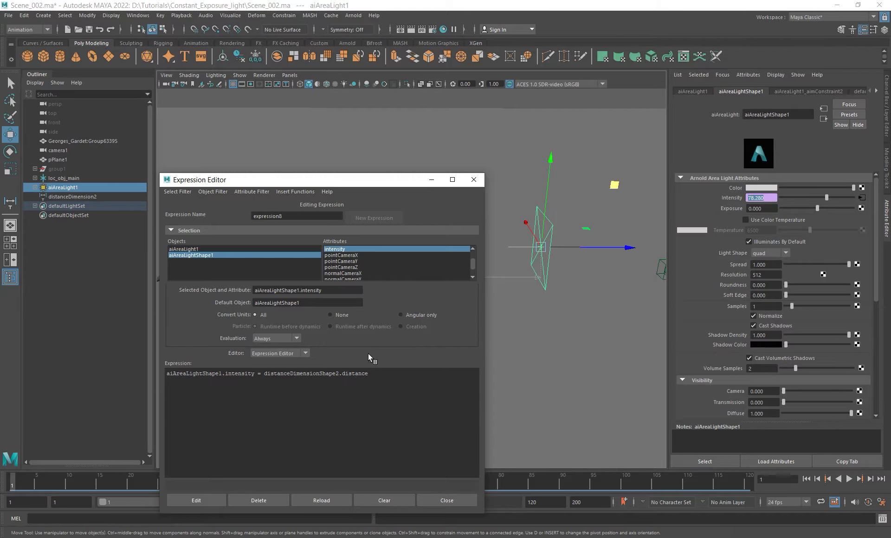
text(*)
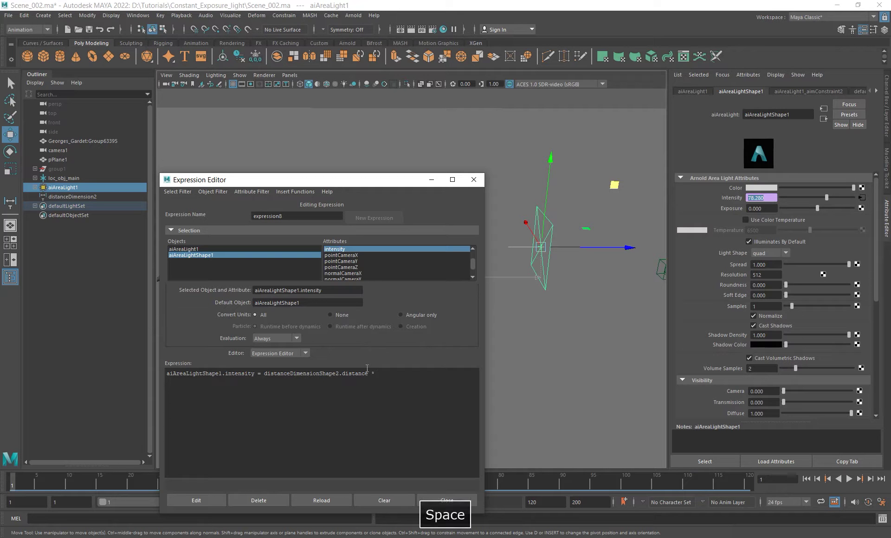
click(374, 375)
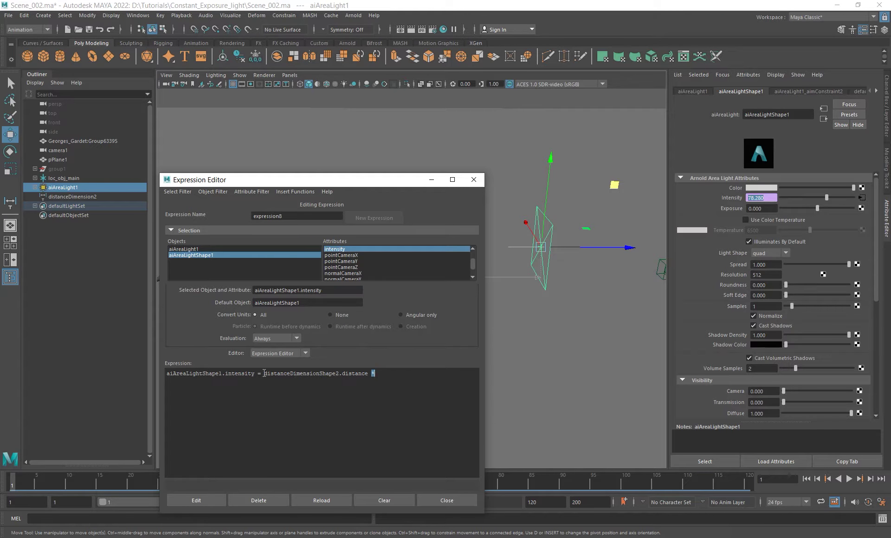
drag(264, 374, 370, 374)
key(ctrl+c)
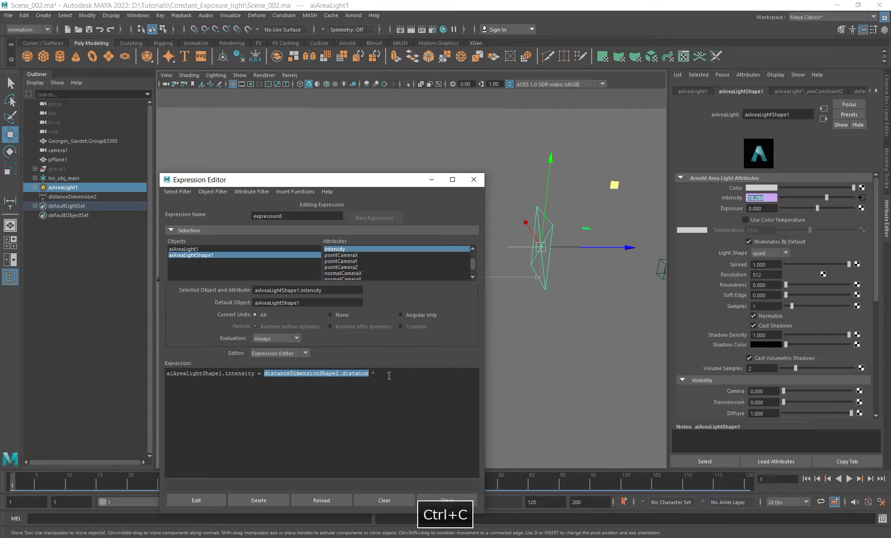
click(393, 374)
key(ctrl+v)
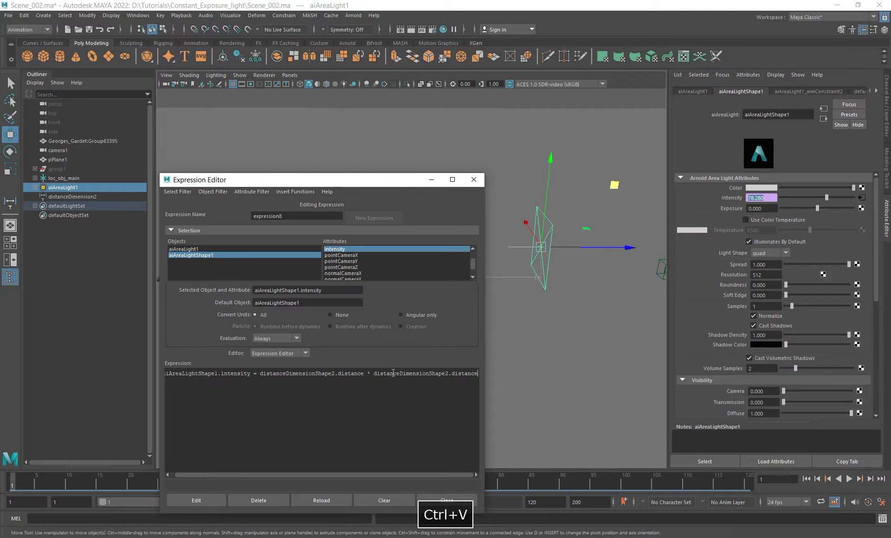
click(195, 501)
Test the squared-distance intensity by moving aiAreaLight1 slightly upward in the YZ plane, and undo the move.
drag(774, 197, 677, 188)
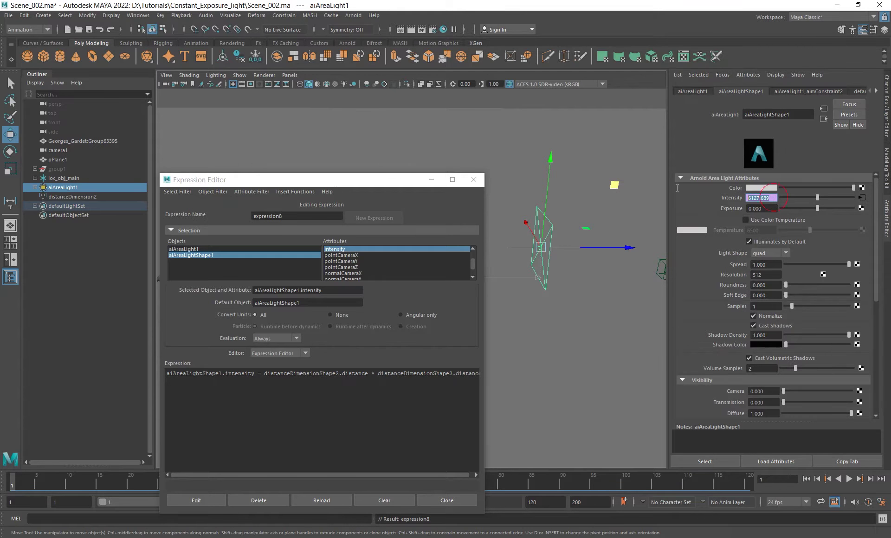
mouse_move(382, 184)
mouse_down()
mouse_move(380, 384)
mouse_move(384, 362)
mouse_up()
drag(613, 184, 609, 165)
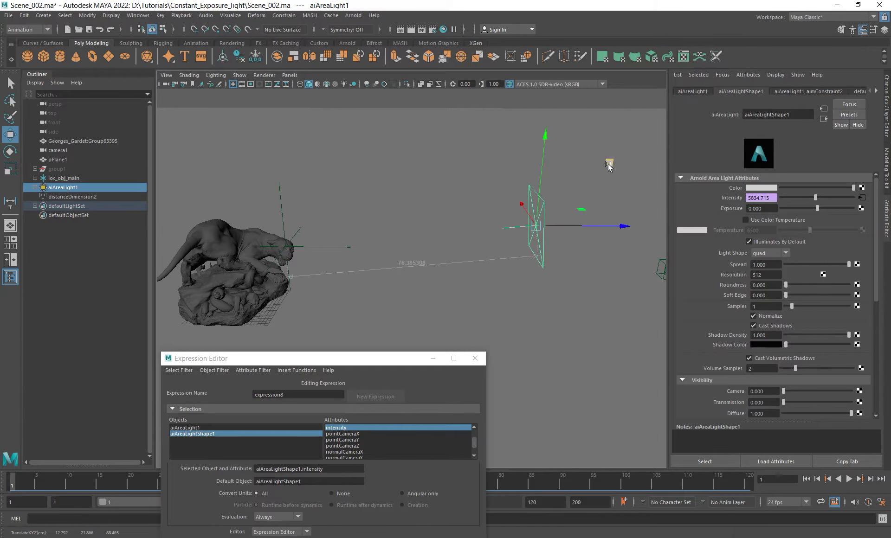
key(ctrl+z)
Widen the Expression Editor to fit the whole intensity expression and highlight its distance multiplication for review.
drag(412, 359, 367, 141)
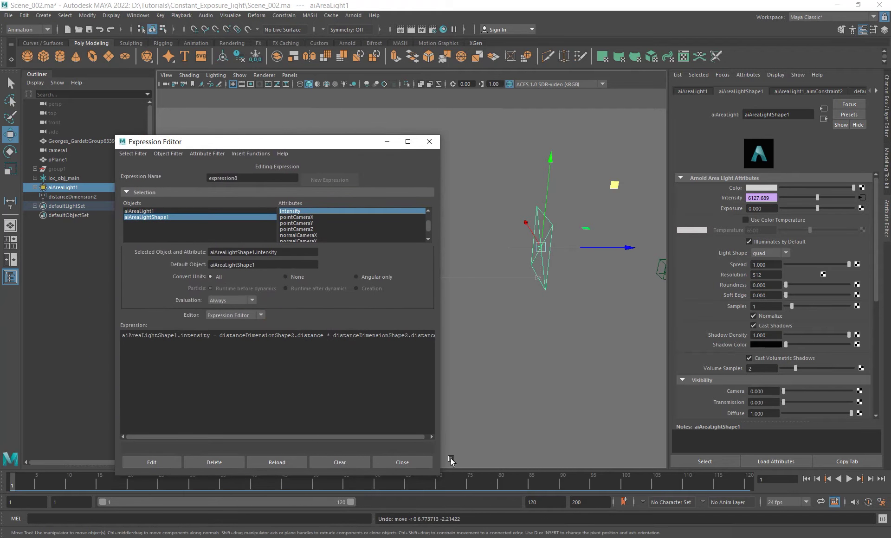
drag(441, 478, 524, 463)
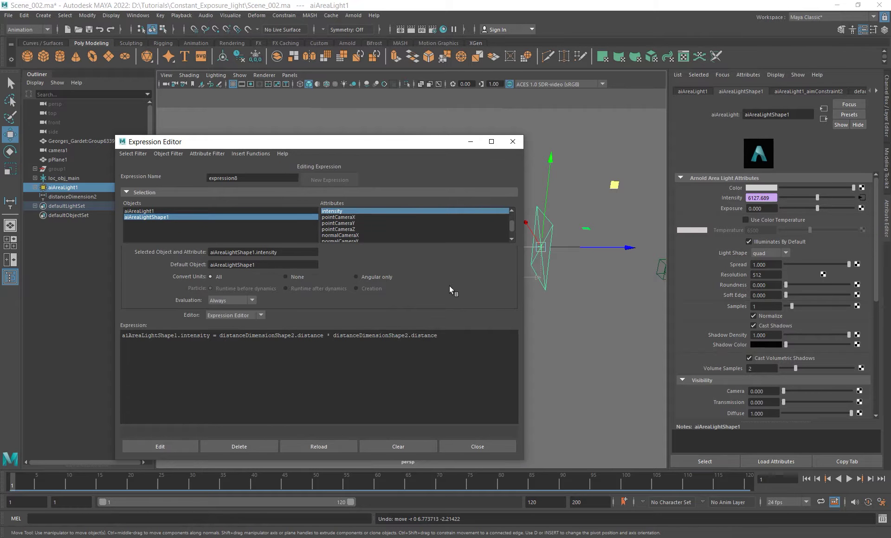
drag(378, 143, 467, 122)
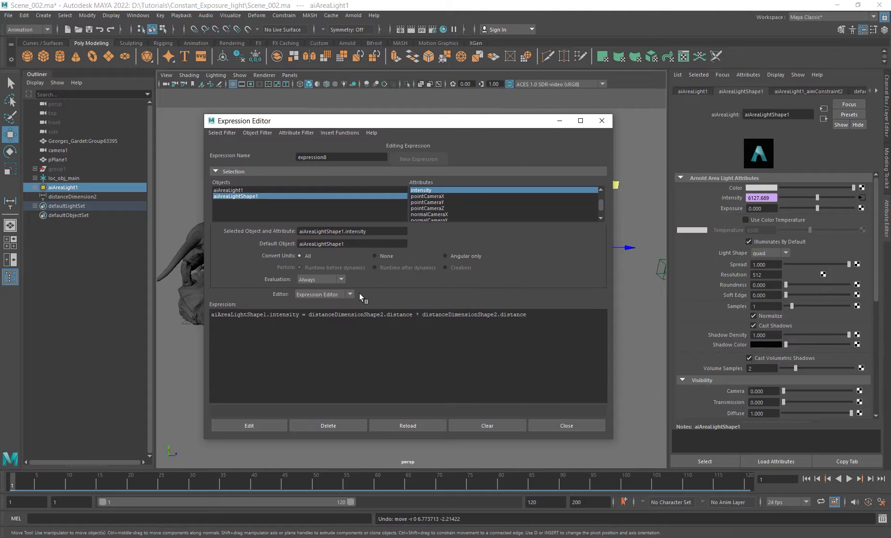
drag(309, 316, 541, 318)
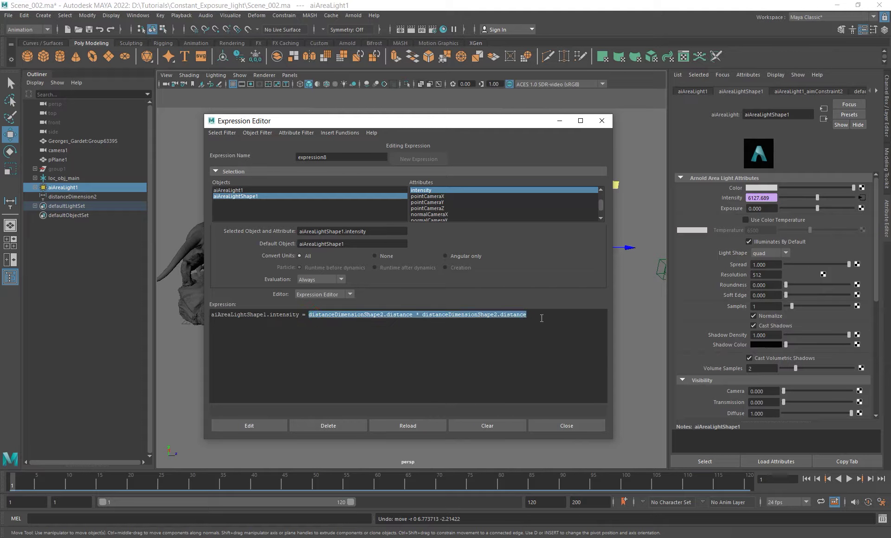
Rewrite the Intensity expression of aiAreaLightShape1 as pow (distanceDimensionShape2.distance, 2) and apply the change.
text(pow)
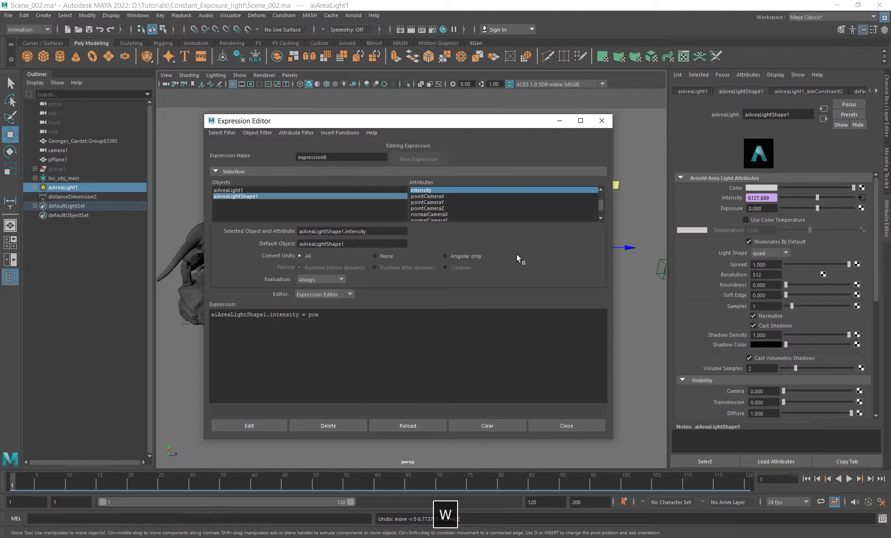
text( ()
key(ctrl+v)
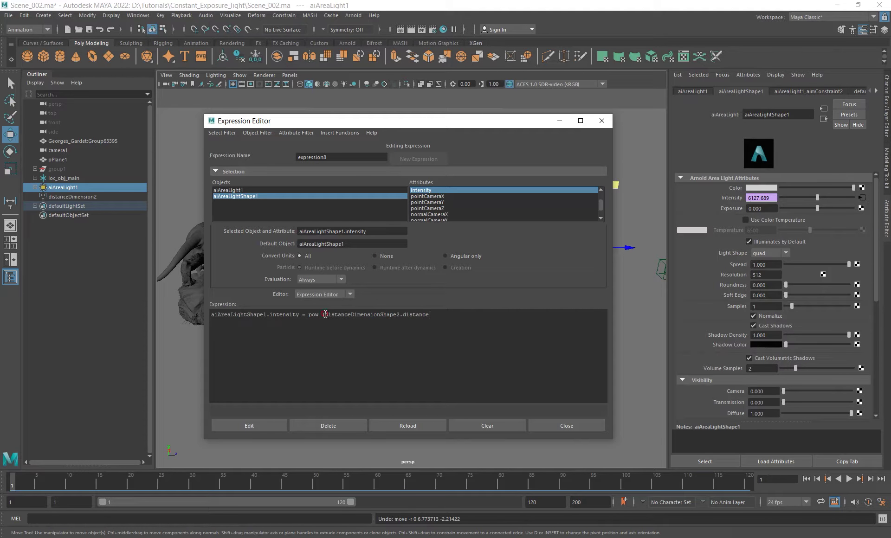
drag(325, 315, 429, 314)
click(434, 314)
drag(465, 122, 429, 110)
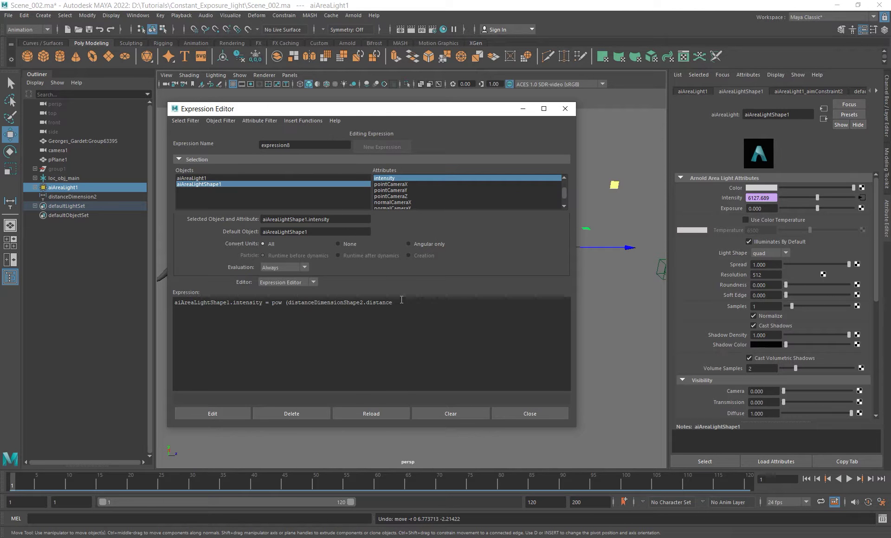
text(, 2)
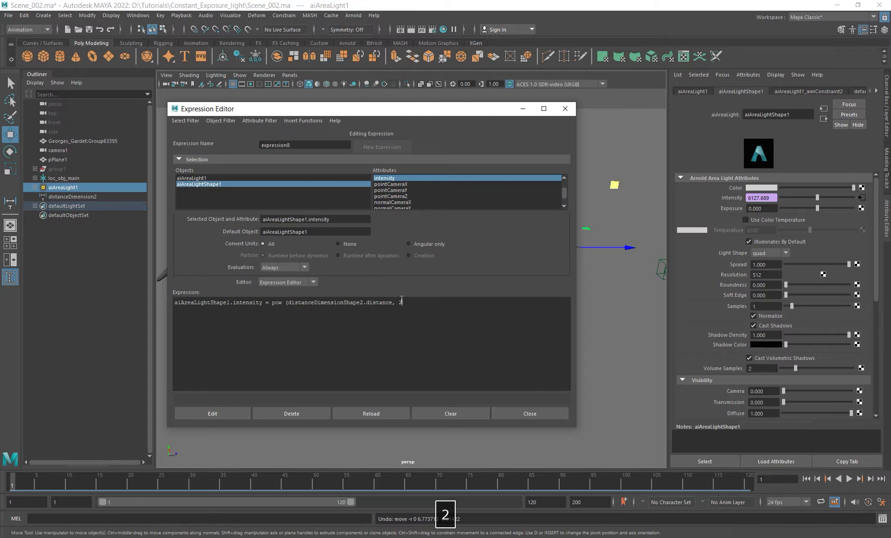
text())
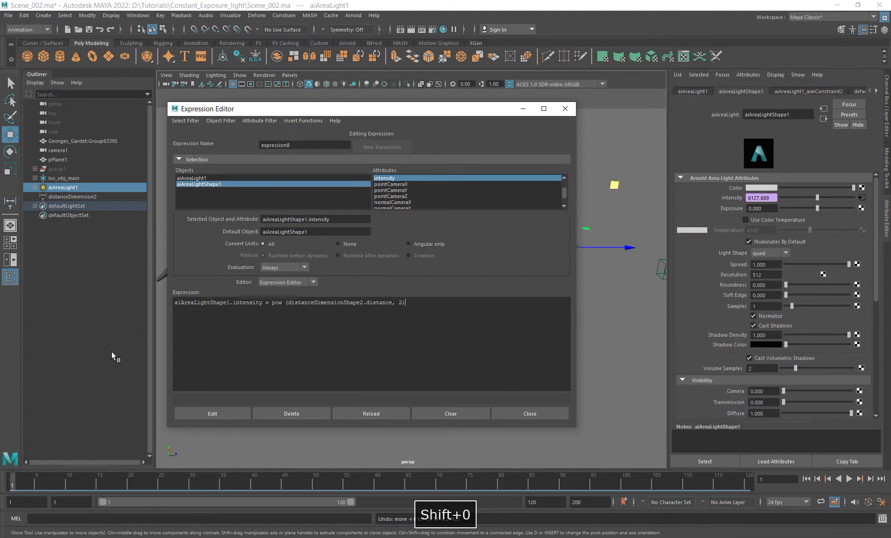
click(213, 412)
click(763, 197)
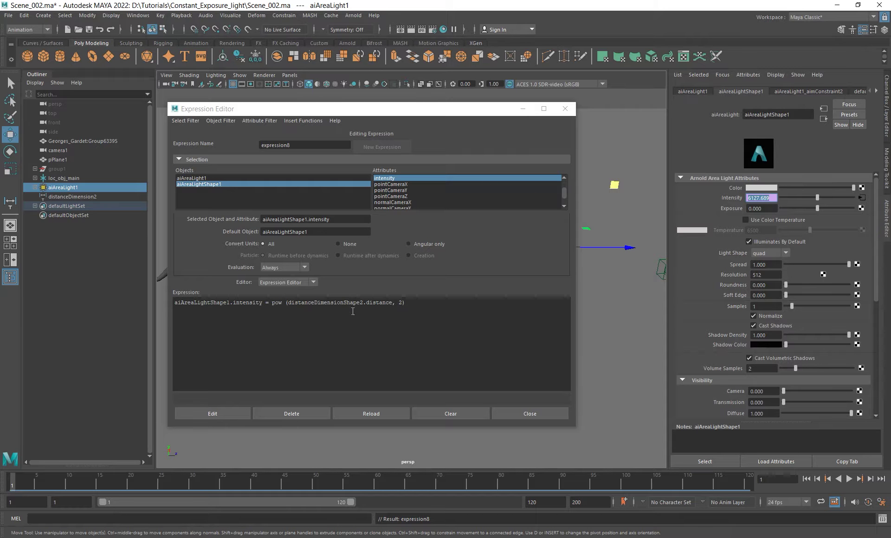
Restore the Intensity expression to distanceDimensionShape2.distance * distanceDimensionShape2.distance, apply it, and close the Expression Editor.
click(290, 303)
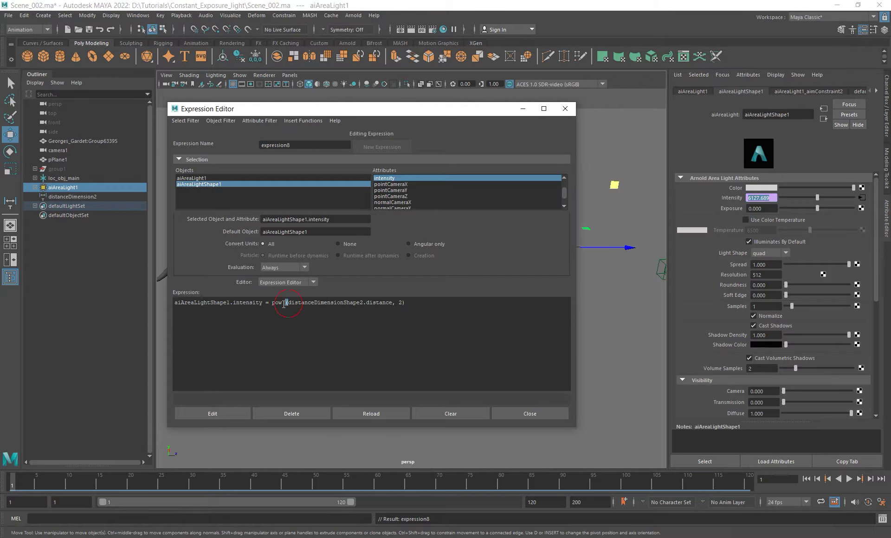
drag(290, 303, 272, 302)
key(BackSpace)
drag(376, 303, 419, 301)
text(*)
key(ctrl+v)
click(215, 413)
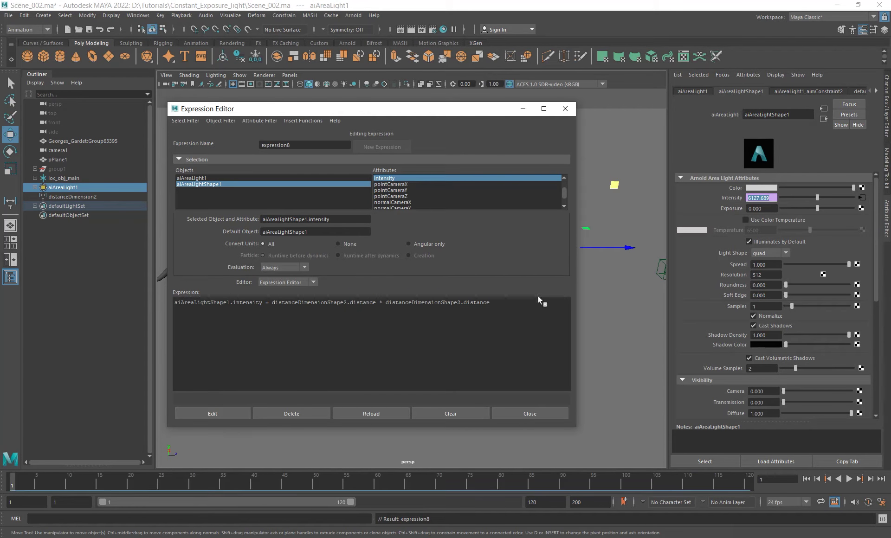
click(572, 113)
Start a test render of cameraShape1 in the Arnold RenderView, sizing its window and framing the whole sculpture.
click(353, 16)
click(367, 35)
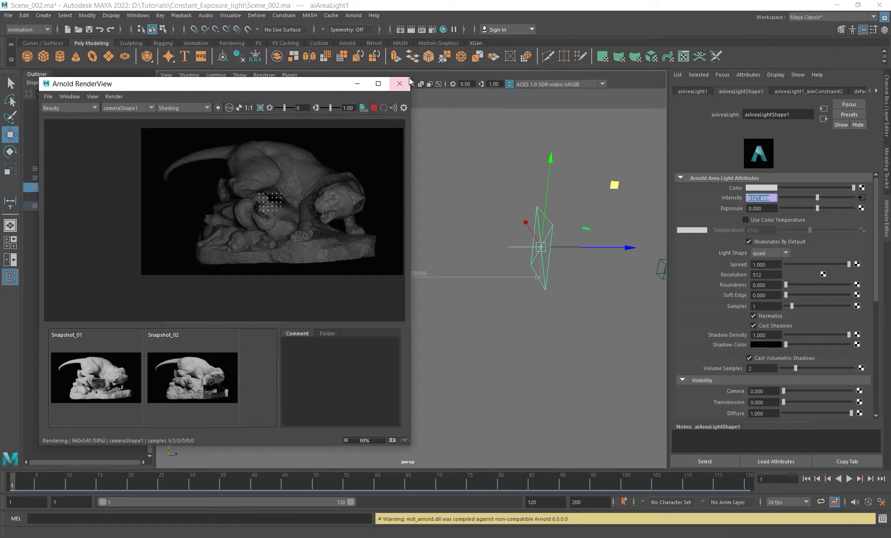
drag(410, 78, 345, 123)
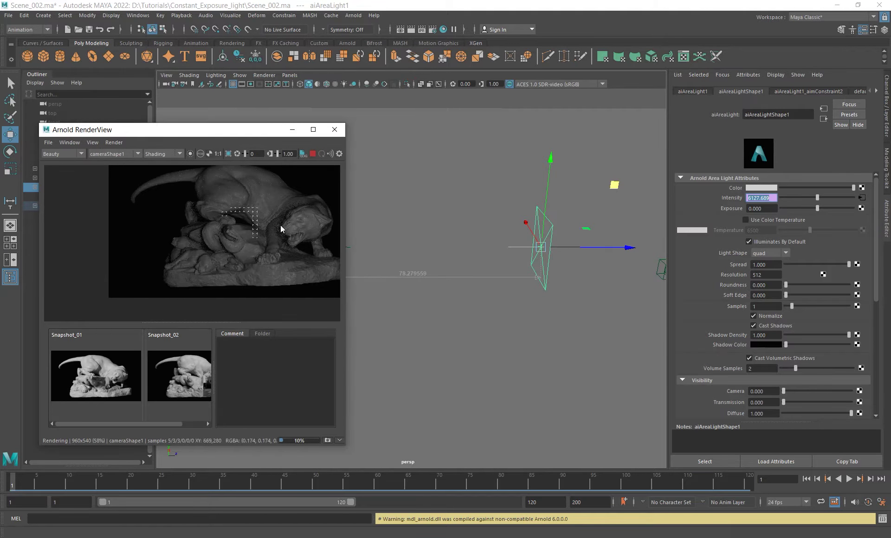
drag(249, 130, 271, 87)
drag(365, 399, 447, 456)
alt+middle_drag(328, 201, 330, 225)
Set the area light's Exposure to 2, keeping the render window clear of the light in the viewport.
double_click(766, 208)
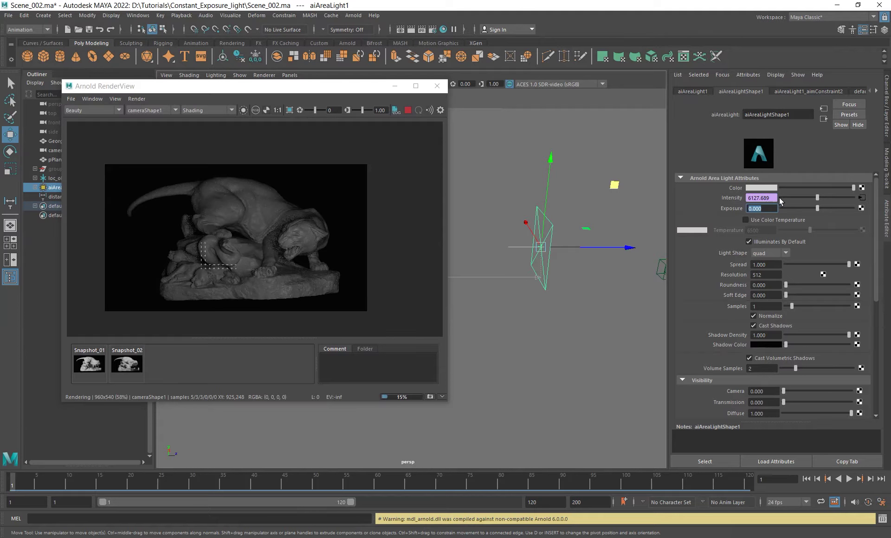
double_click(772, 197)
key(Tab)
drag(363, 88, 308, 109)
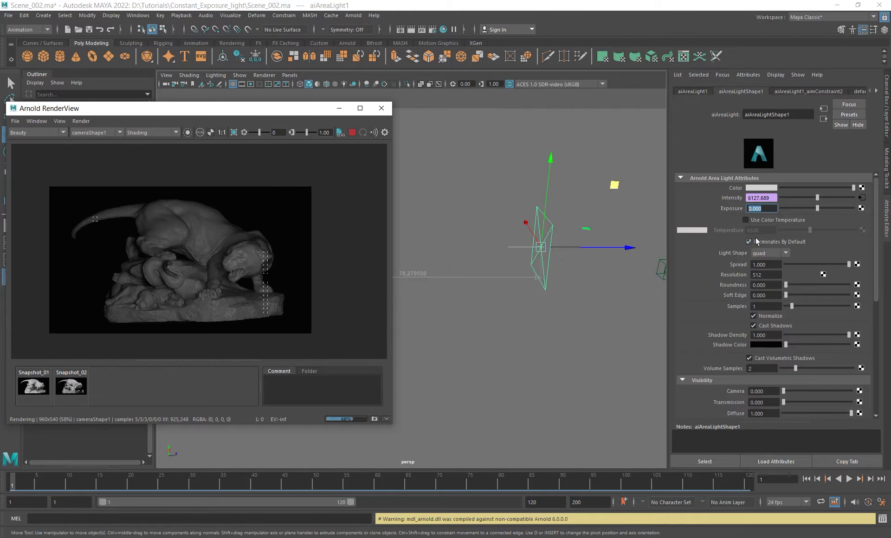
drag(766, 209, 685, 206)
text(2)
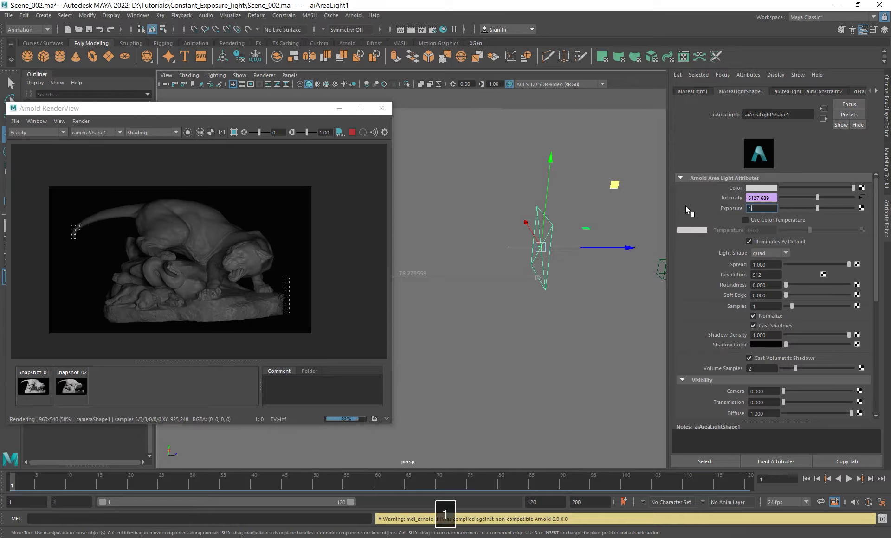
key(Return)
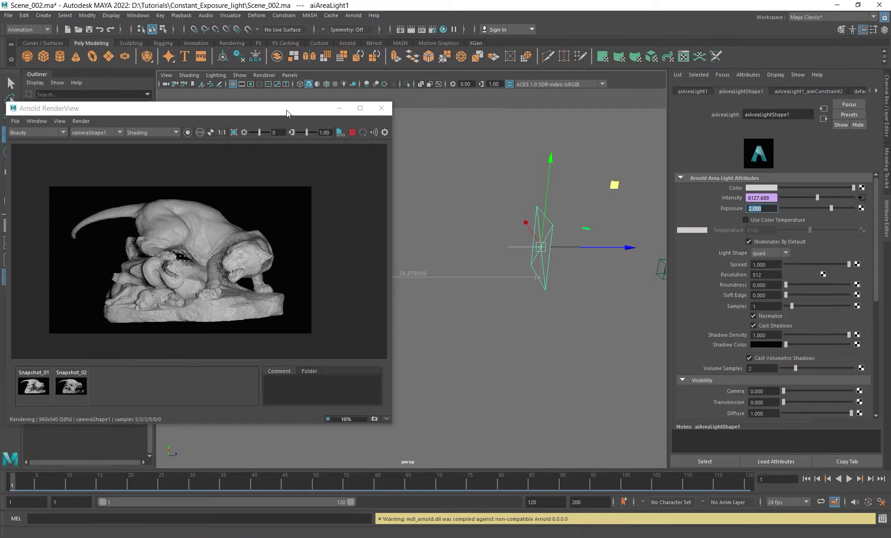
Test the constant exposure by moving aiAreaLight1 up and back in the YZ plane to about Translate Y 76 and Z 139.
alt+drag(499, 277, 521, 272)
drag(545, 208, 564, 166)
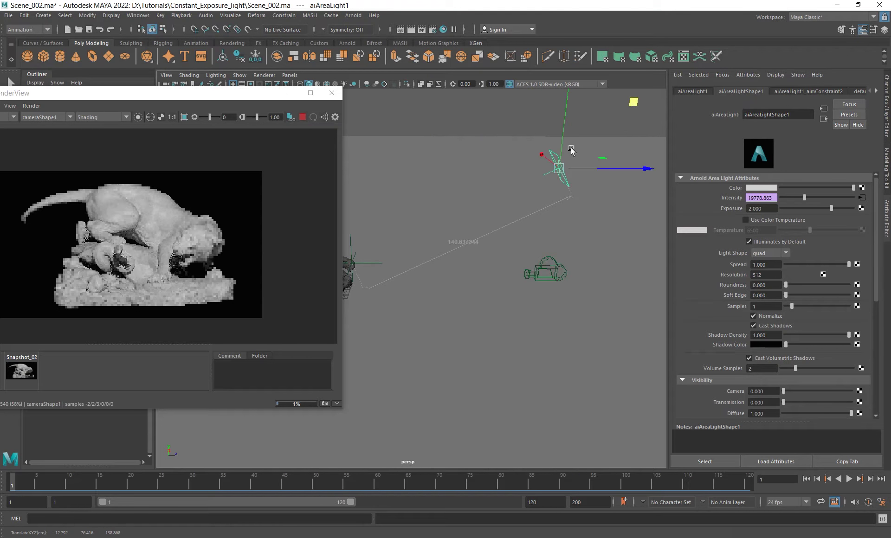
alt+middle_drag(395, 258, 460, 265)
Select the loc_obj_main locator and snap it from the animal's head to a vertex on the lower part of the sculpture.
alt+right_drag(459, 266, 546, 304)
alt+middle_drag(424, 257, 471, 283)
alt+drag(468, 271, 470, 302)
click(494, 276)
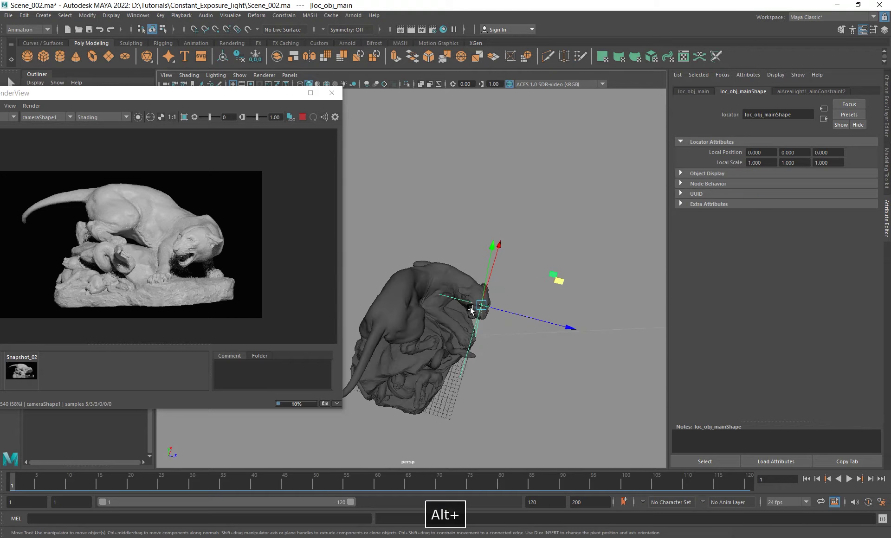
alt+right_drag(480, 315, 509, 325)
alt+drag(509, 324, 486, 300)
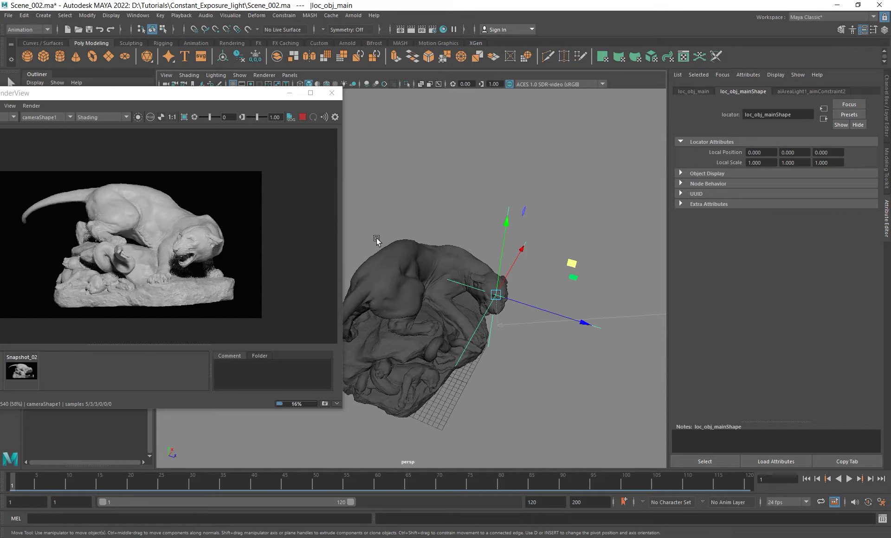
alt+drag(400, 225, 444, 304)
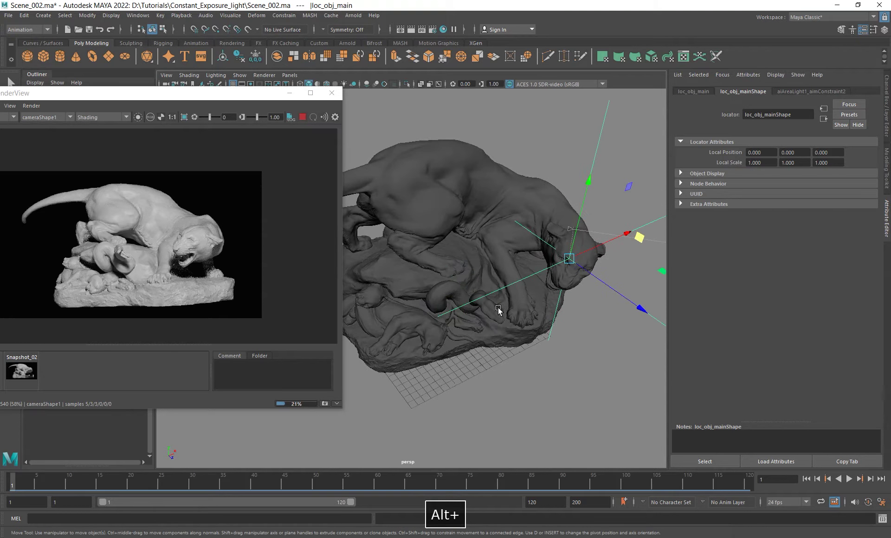
key(v)
drag(570, 261, 494, 308)
alt+right_drag(565, 317, 443, 282)
alt+drag(493, 290, 517, 287)
alt+right_drag(522, 279, 507, 275)
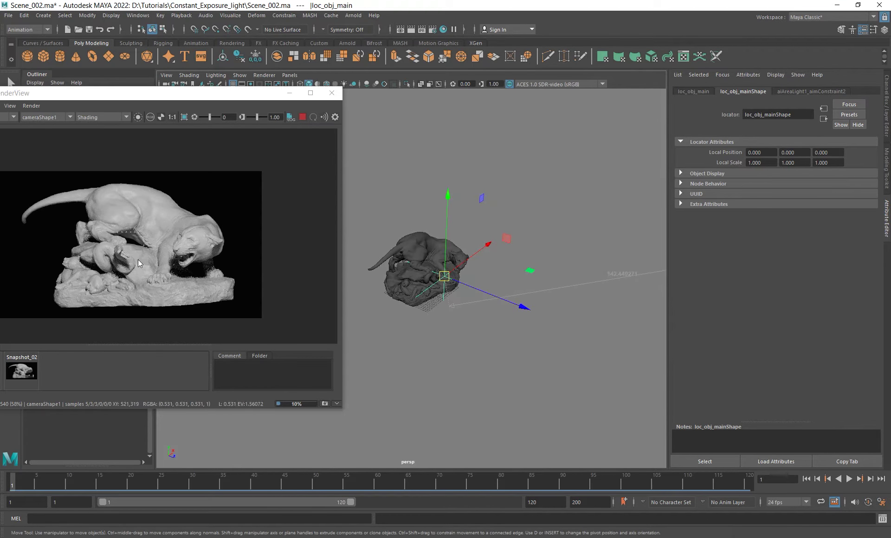
Move aiAreaLight1 horizontally to about Translate X 1.6 and Z 109.3 to test the render, and close the Arnold RenderView.
alt+drag(517, 270, 503, 257)
click(551, 238)
alt+drag(551, 239, 520, 286)
alt+middle_drag(494, 270, 532, 237)
scroll(532, 237, down, 3)
drag(640, 258, 596, 251)
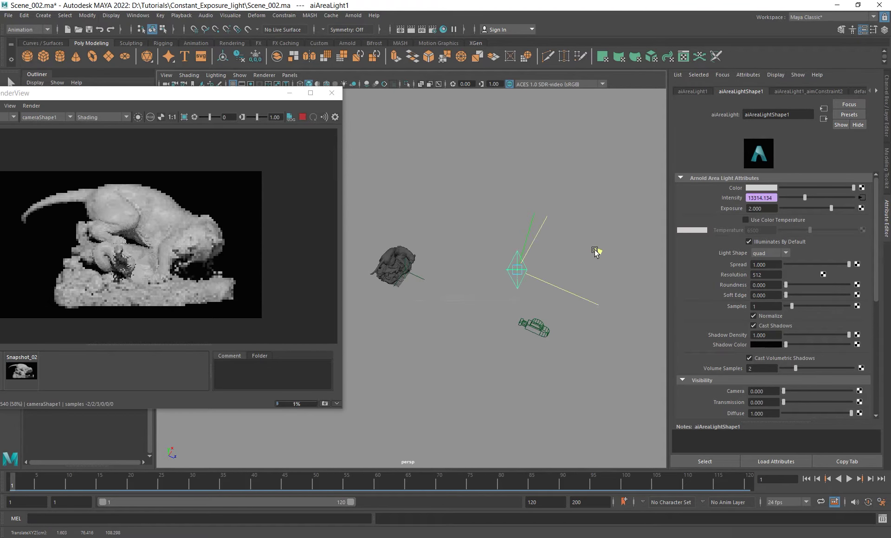
alt+drag(436, 277, 500, 264)
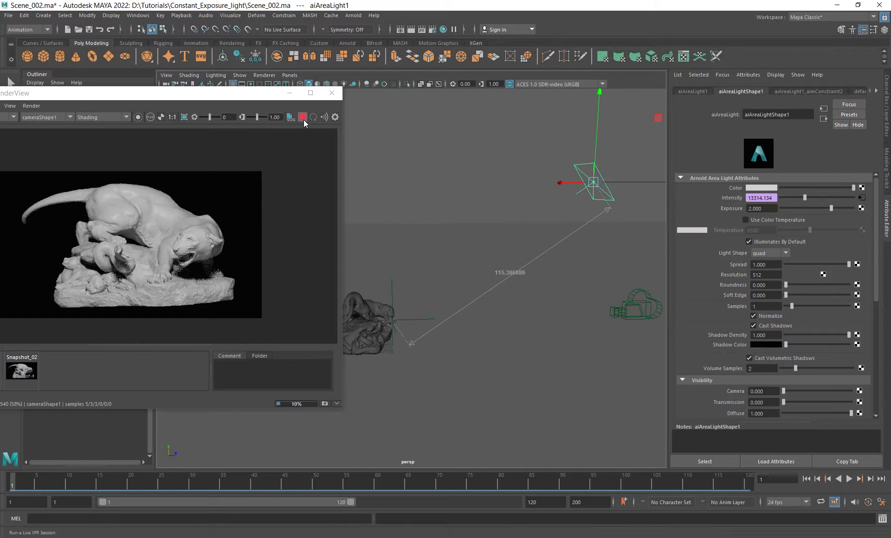
click(331, 93)
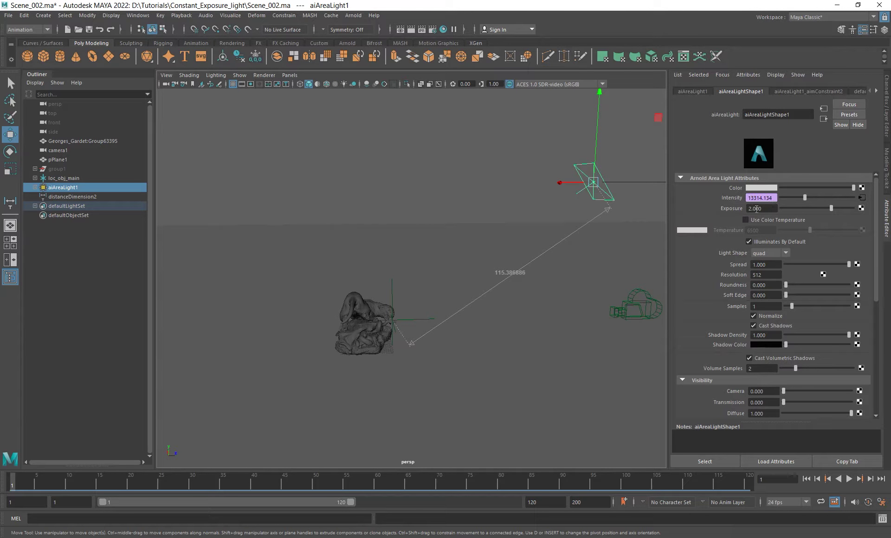
click(773, 208)
click(767, 198)
click(767, 208)
click(774, 197)
click(769, 208)
click(772, 198)
Delete the Intensity expression from aiAreaLightShape1 and reset the light to Intensity 1 and Exposure 0.
right_click(763, 194)
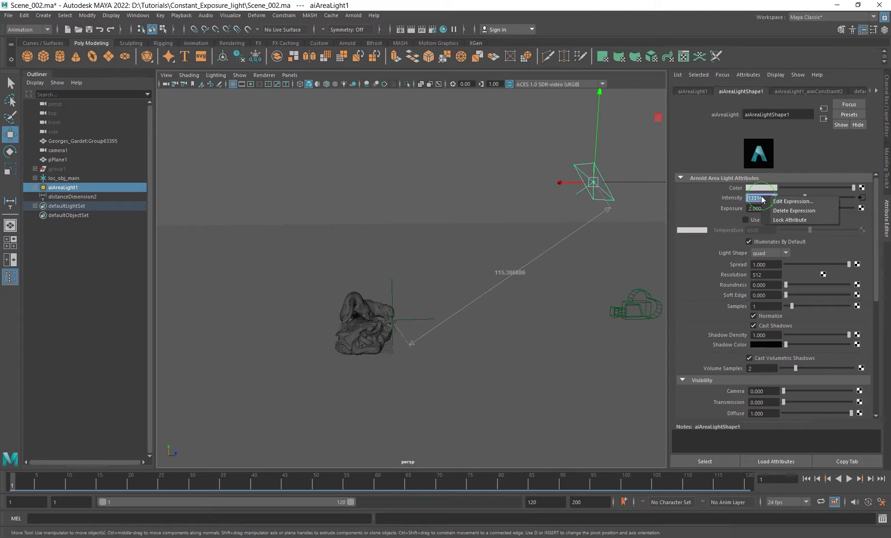
click(787, 211)
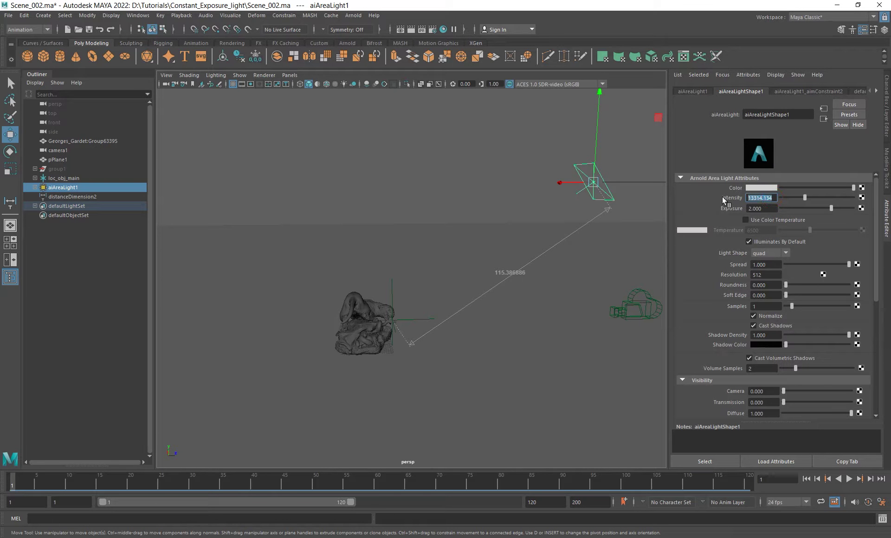
text(1)
key(Return)
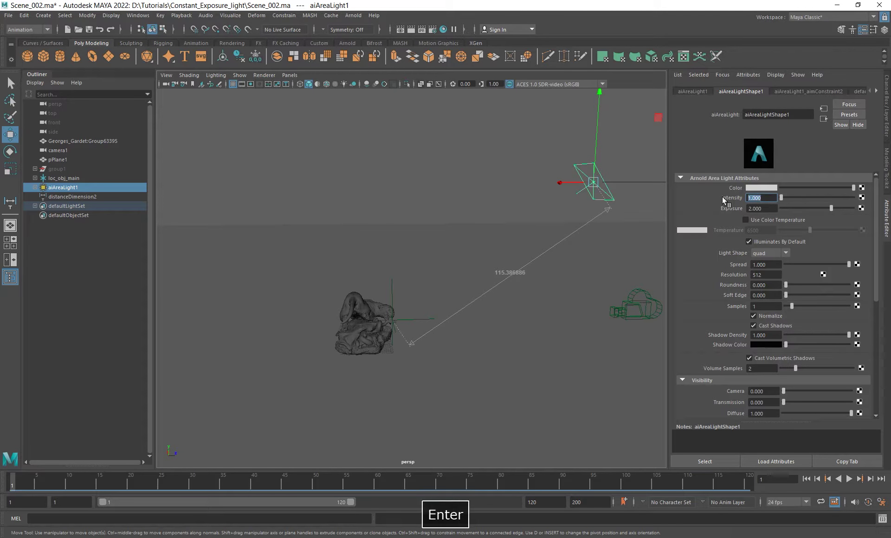
double_click(770, 212)
text(0)
key(Return)
right_click(728, 210)
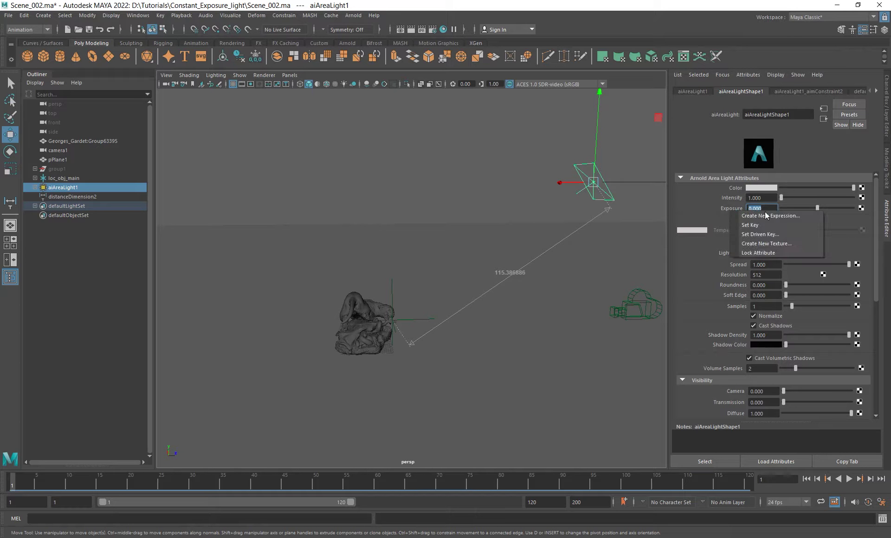
click(776, 214)
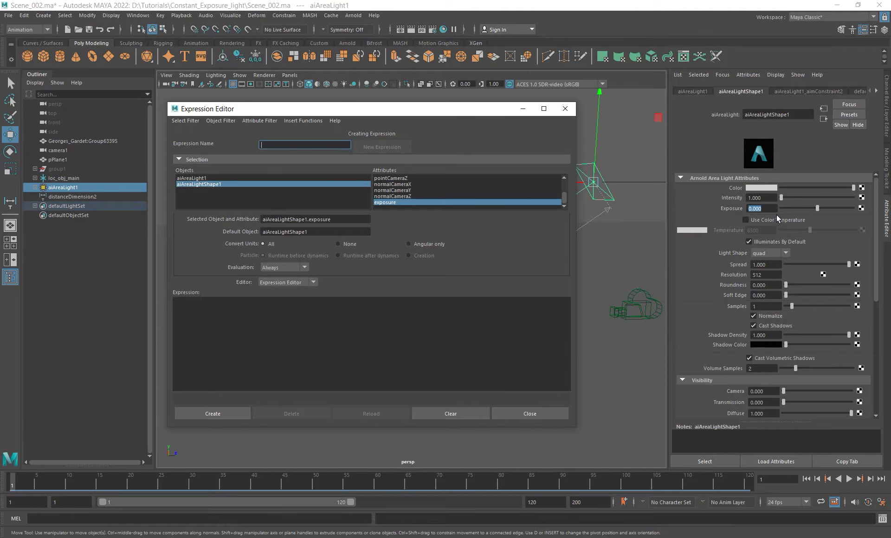
double_click(309, 219)
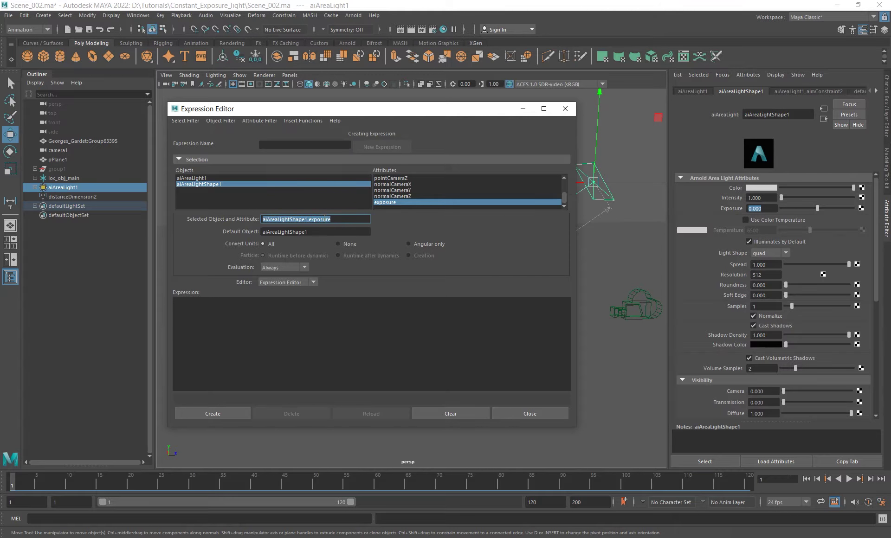
drag(323, 217, 295, 342)
click(306, 311)
text(=)
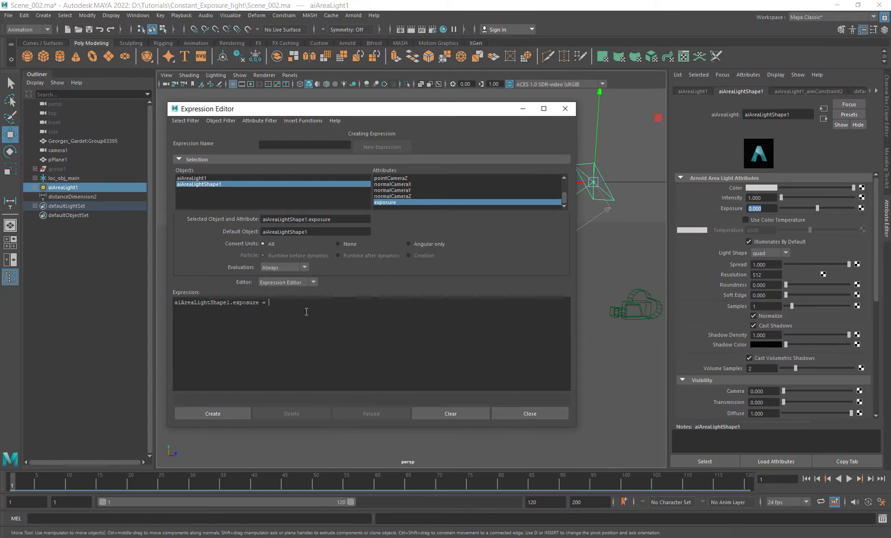
text(distanceDimensionShape2.distance)
drag(414, 111, 422, 110)
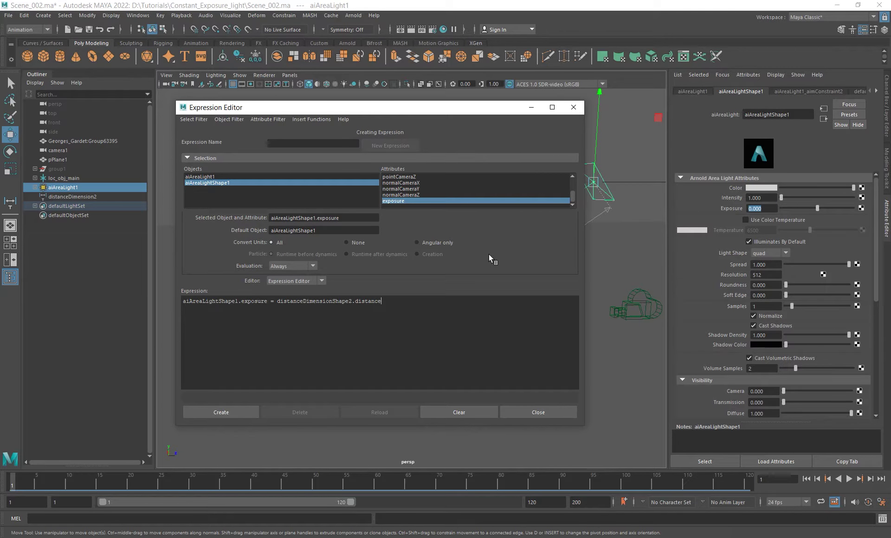
click(768, 209)
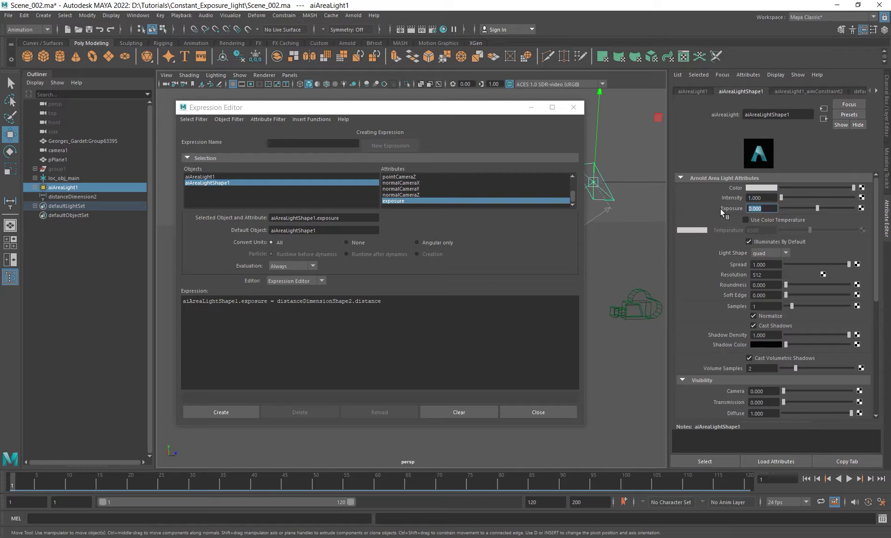
click(574, 108)
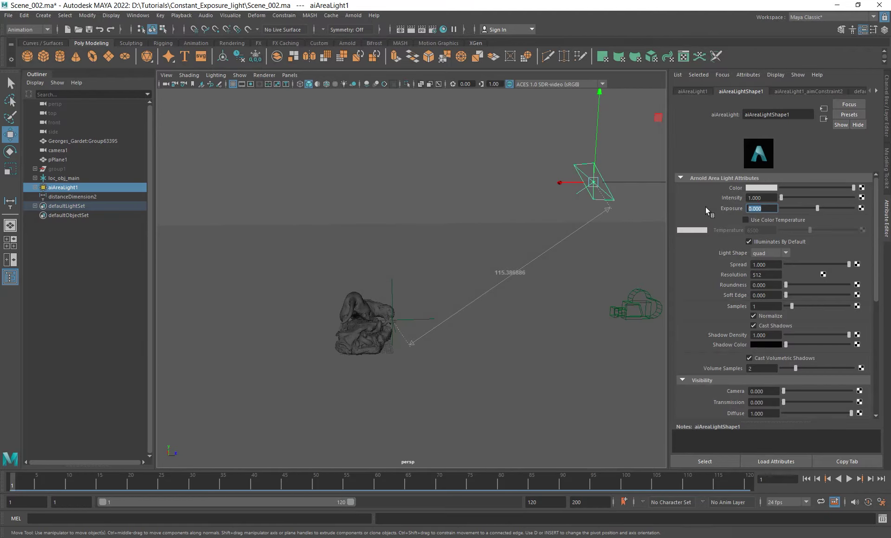
Set the area light's Exposure to 10 and compare it with the Intensity value.
text(10)
key(Return)
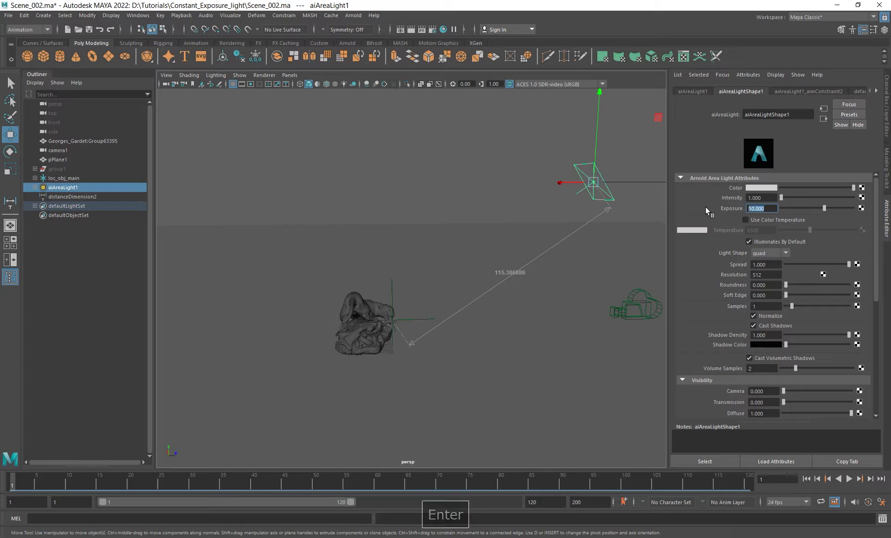
double_click(763, 198)
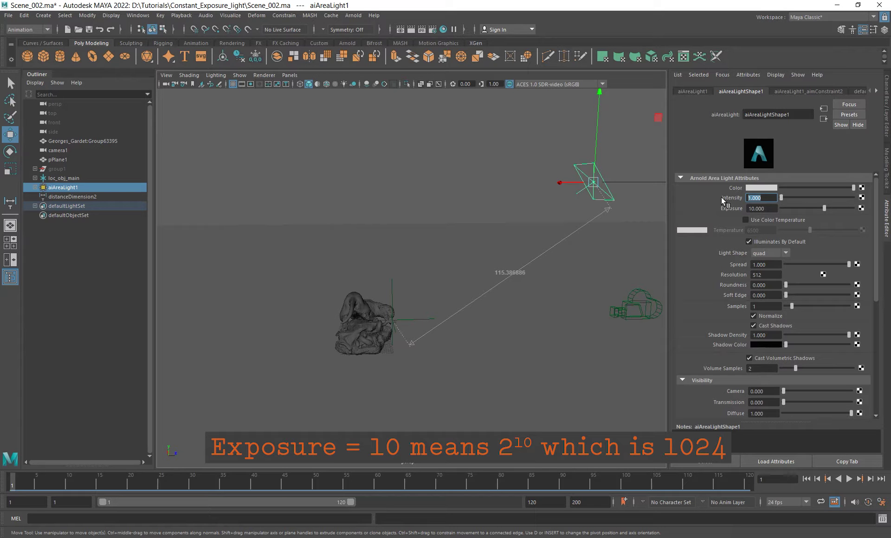
drag(771, 208, 738, 207)
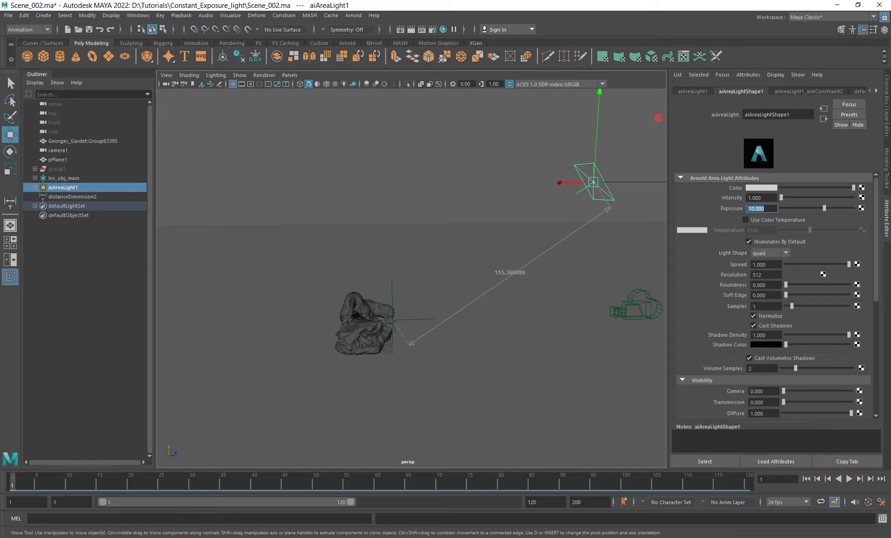
Start a new expression on the area light's Exposure reading aiAreaLightShape1.exposure = log(distanceDimensionShape2.distance).
right_click(739, 210)
click(761, 215)
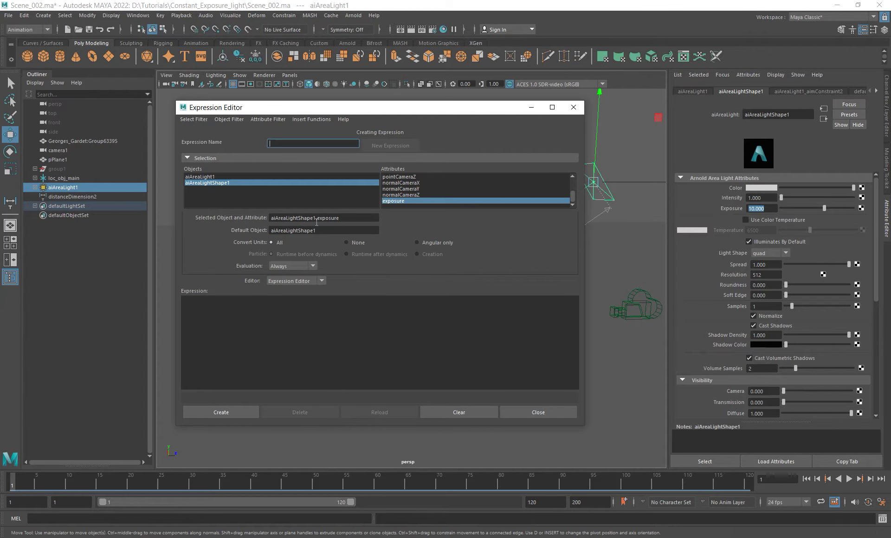
drag(349, 217, 268, 217)
key(ctrl+c)
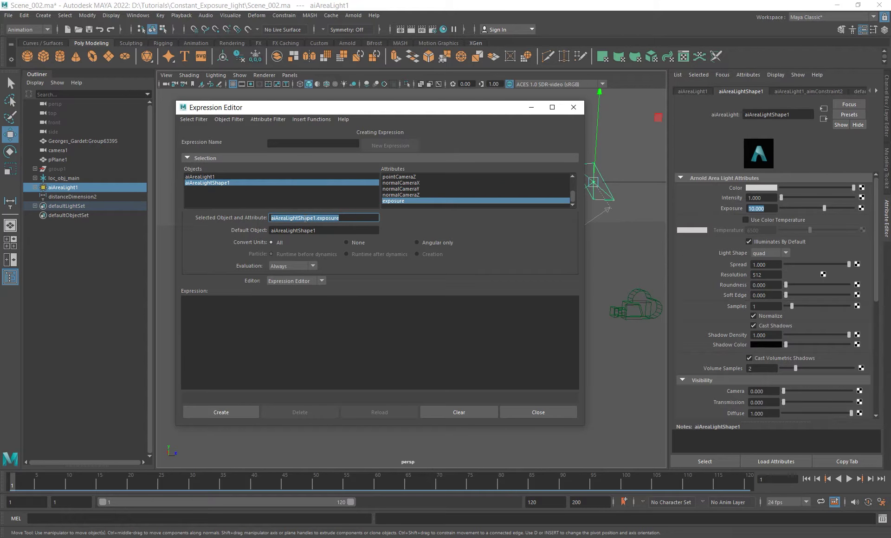
click(316, 305)
key(ctrl+v)
text(= l)
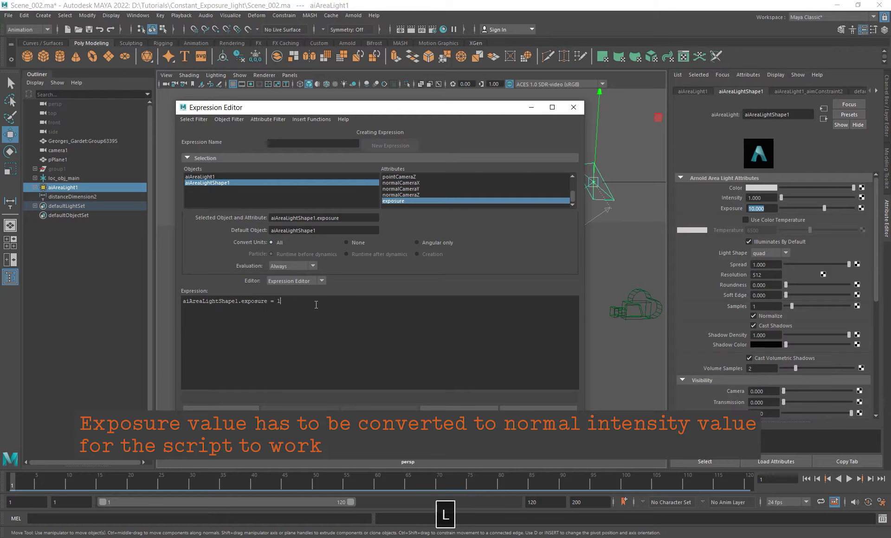
text(og()
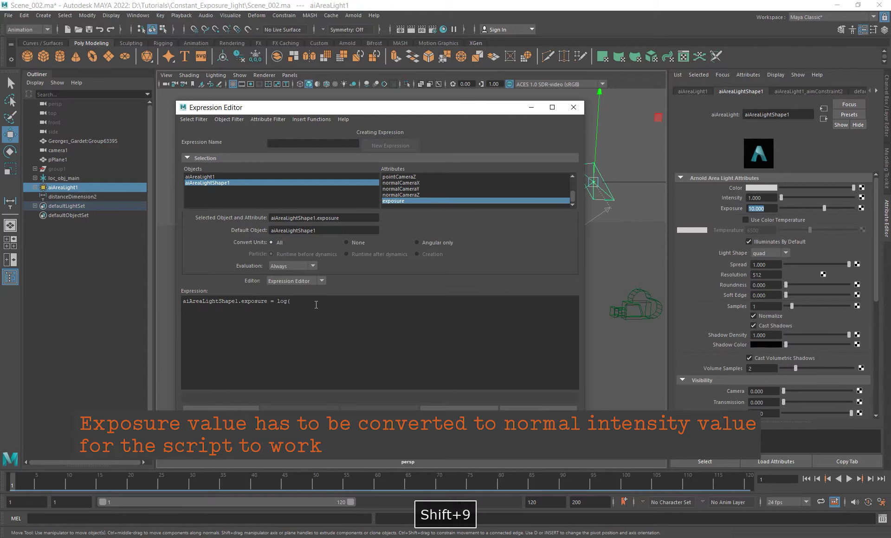
key(ctrl+v)
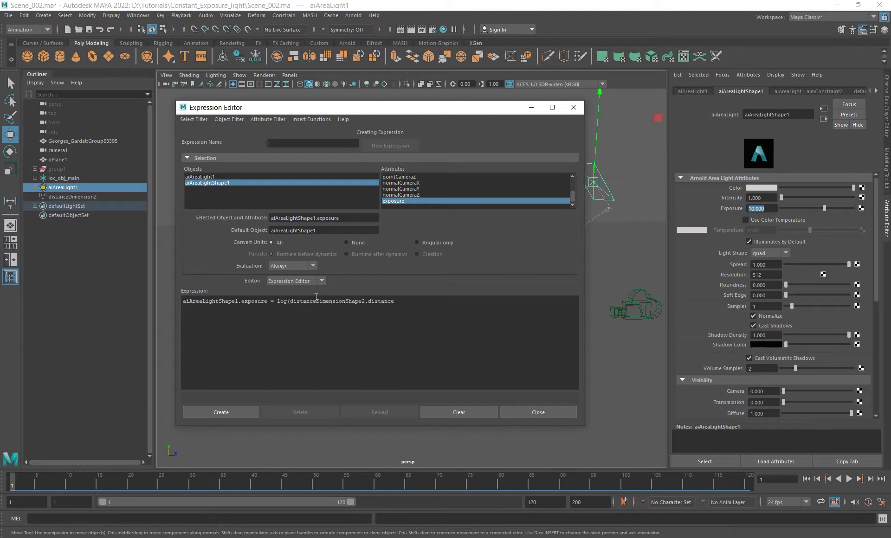
text())
click(397, 301)
click(294, 301)
drag(294, 301, 397, 299)
click(397, 302)
click(294, 302)
text(pow)
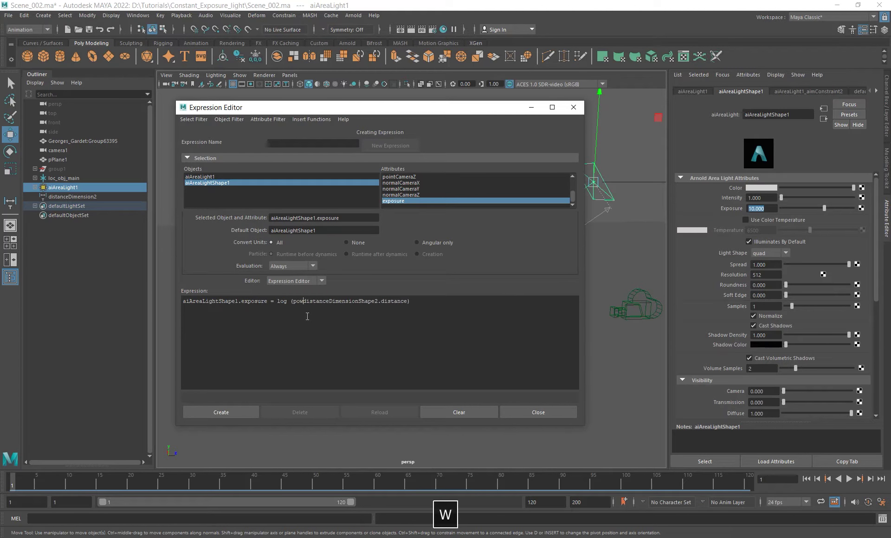
text(()
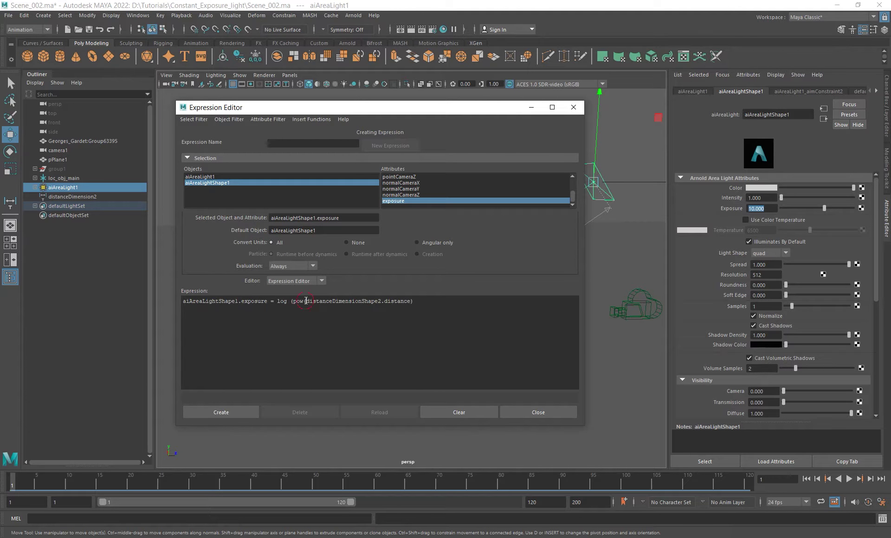
drag(307, 301, 294, 301)
key(BackSpace)
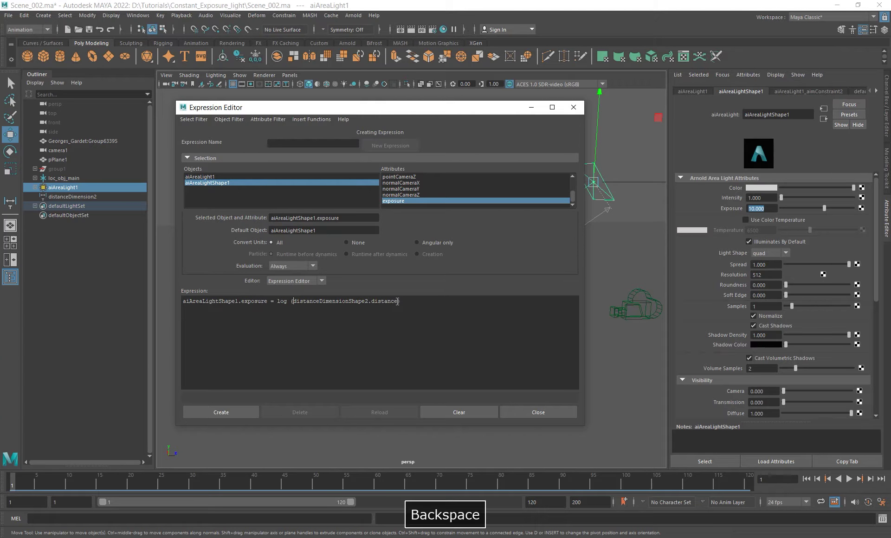
Square the distance inside the log by multiplying distanceDimensionShape2.distance by distanceDimensionShape2.distance.
text(*)
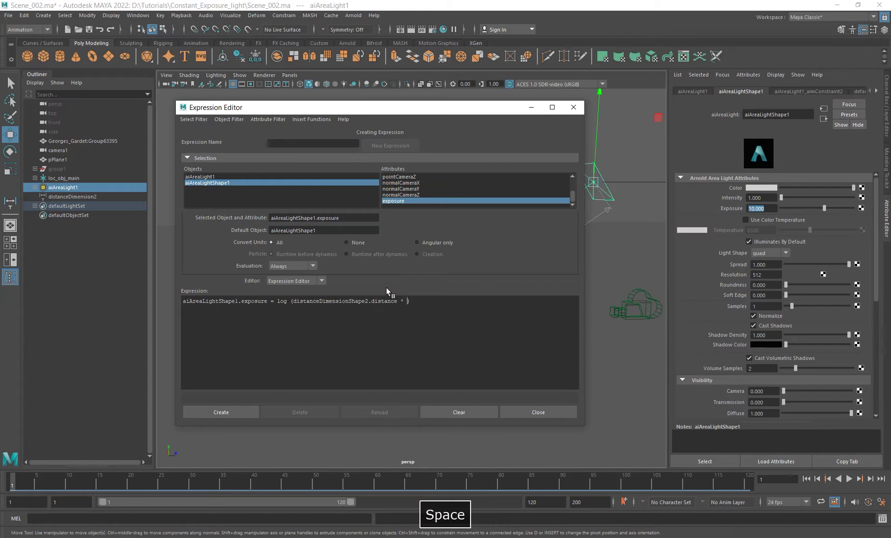
key(ctrl+v)
drag(515, 301, 277, 305)
click(334, 330)
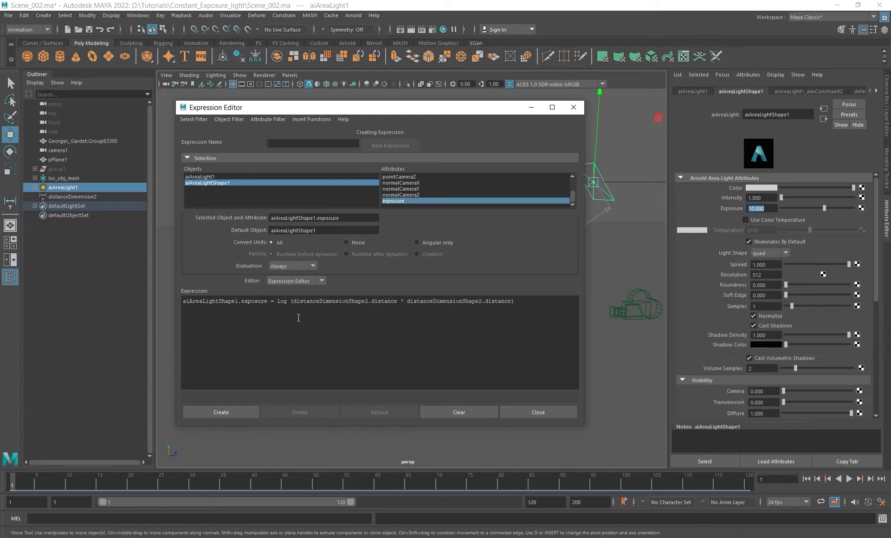
click(286, 302)
click(761, 209)
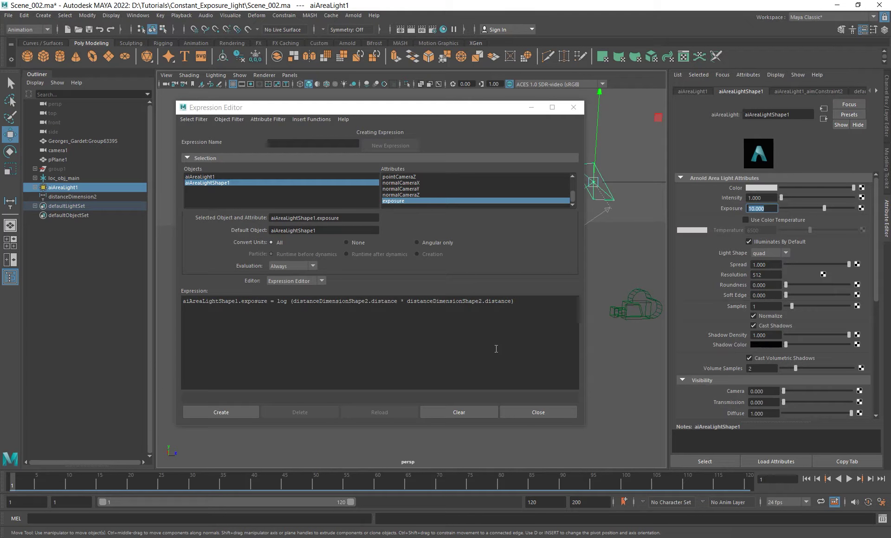
Divide the logarithm by log(2) to convert it to base 2, and create the Exposure expression.
click(286, 305)
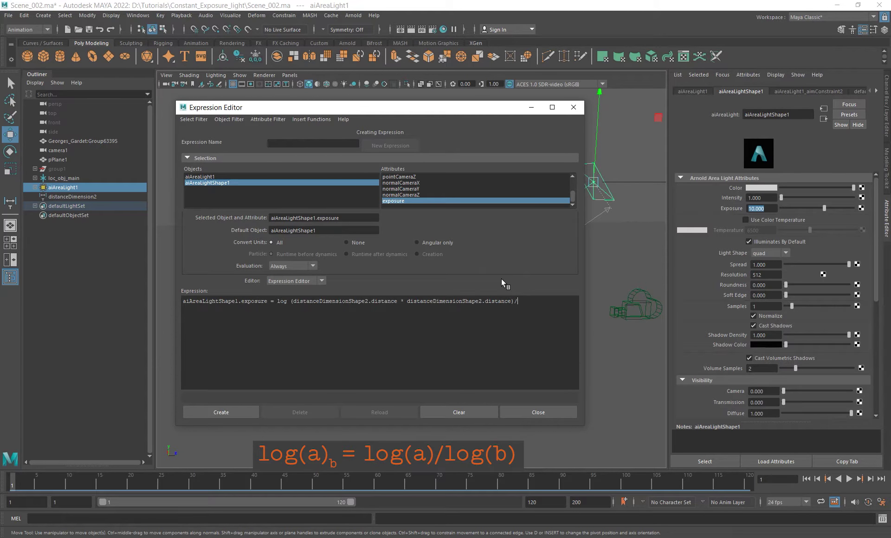
drag(398, 302, 293, 302)
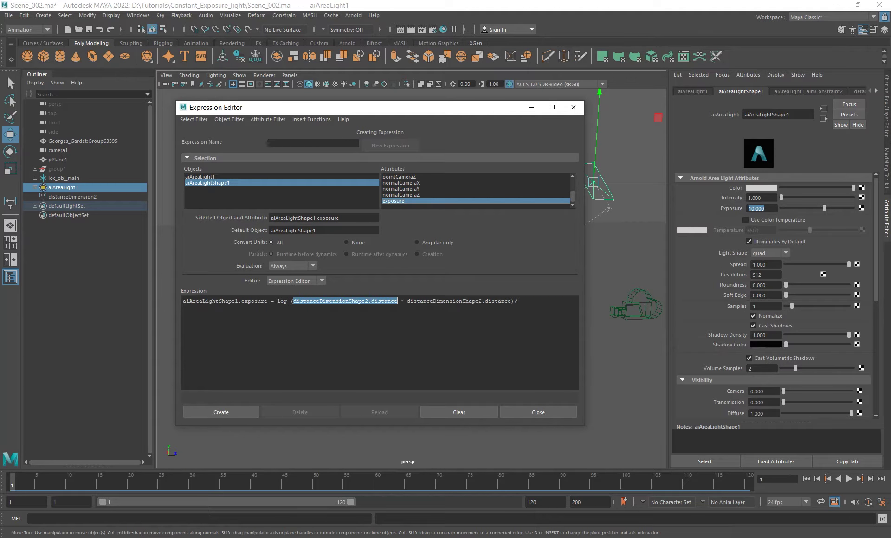
click(324, 300)
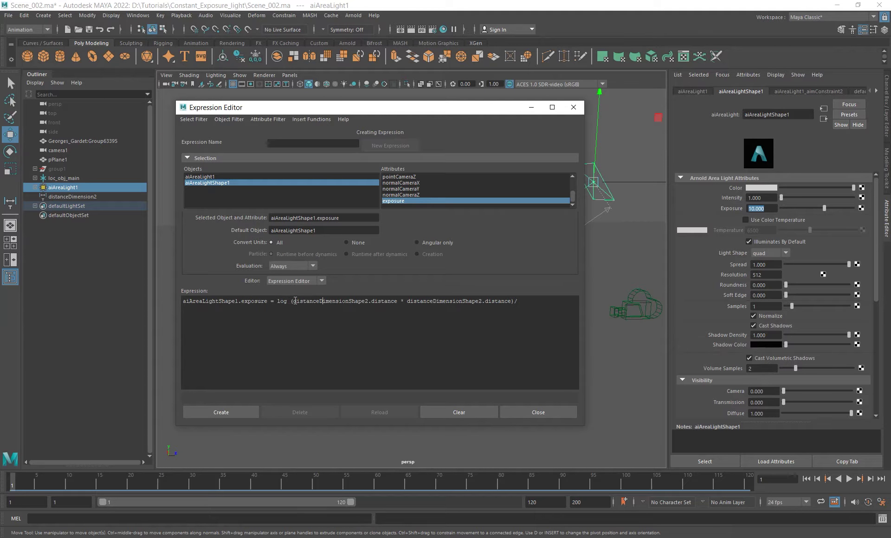
drag(294, 301, 510, 303)
click(528, 304)
text(log()
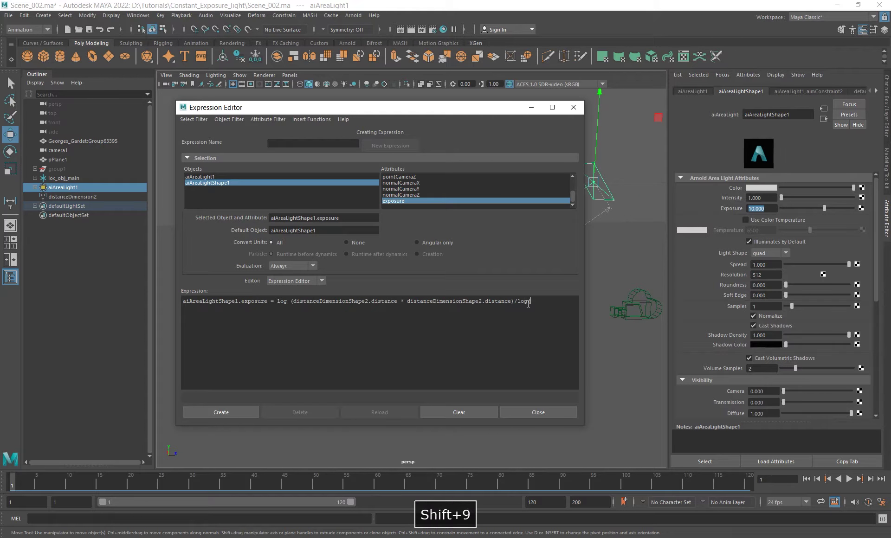
text(2))
click(231, 410)
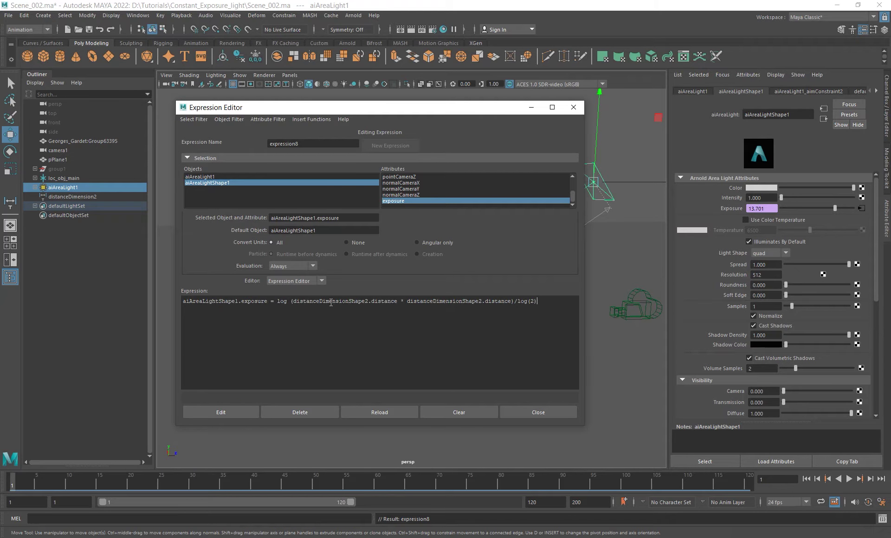
Replace the distance multiplication with pow(distanceDimensionShape2.distance, 2) in the Exposure expression, apply the edit and close the Expression Editor.
drag(293, 302, 512, 301)
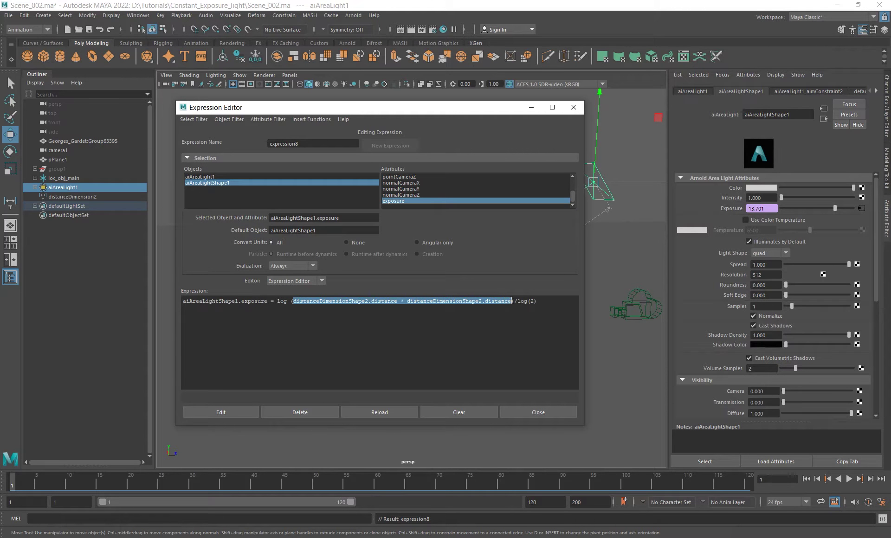
click(403, 302)
drag(397, 301, 510, 301)
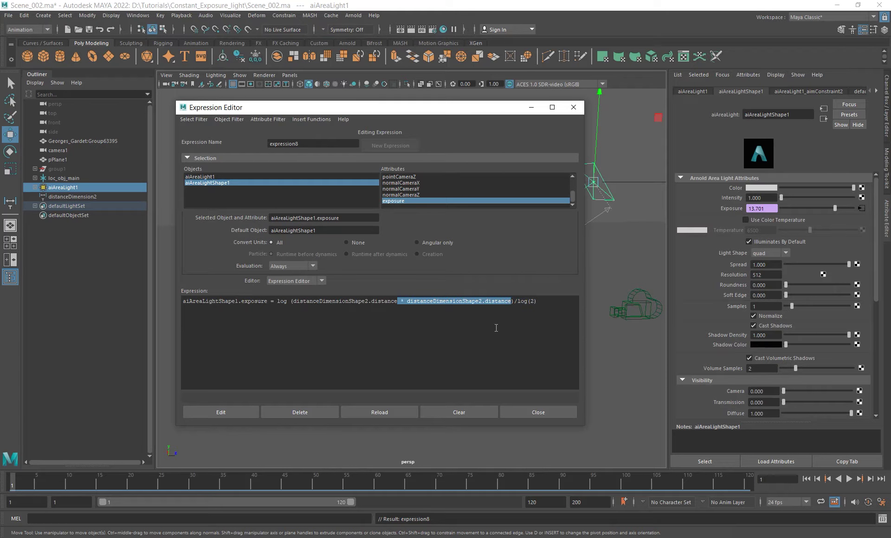
key(BackSpace)
text(, )
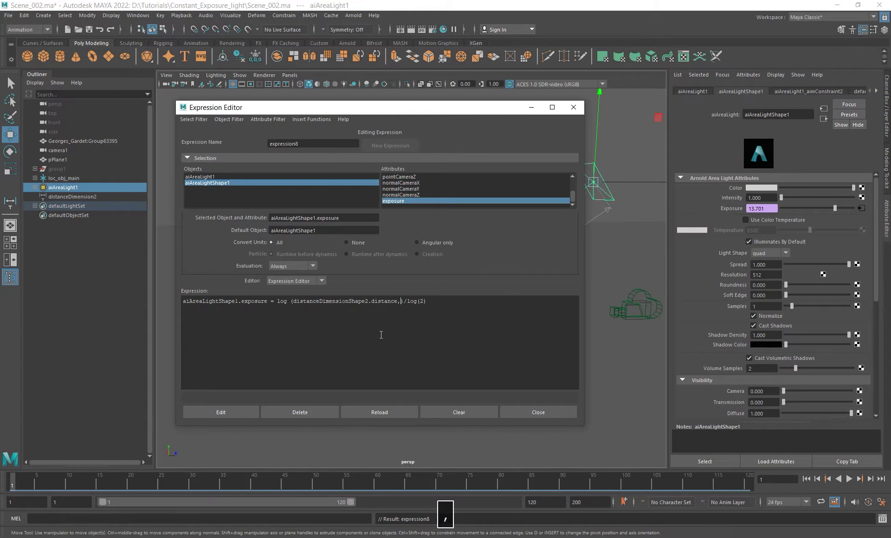
text(2)
click(293, 302)
text(pow()
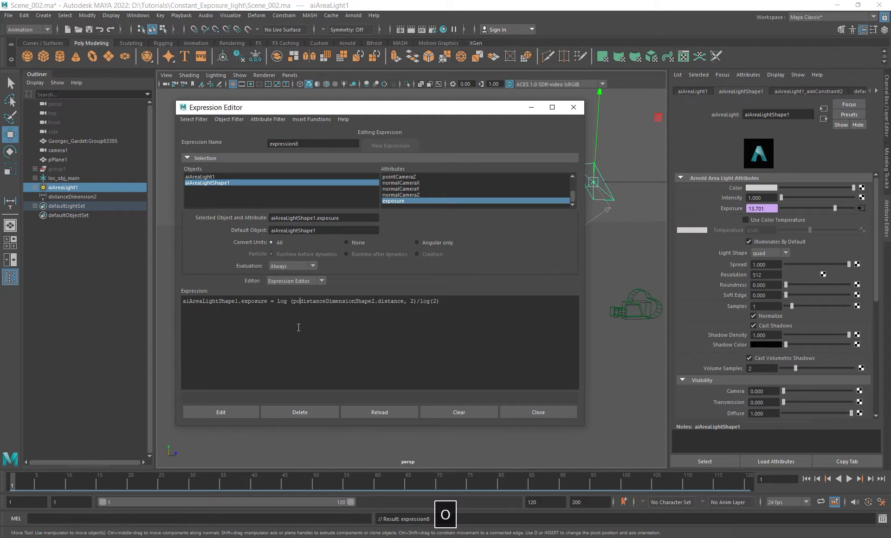
click(410, 302)
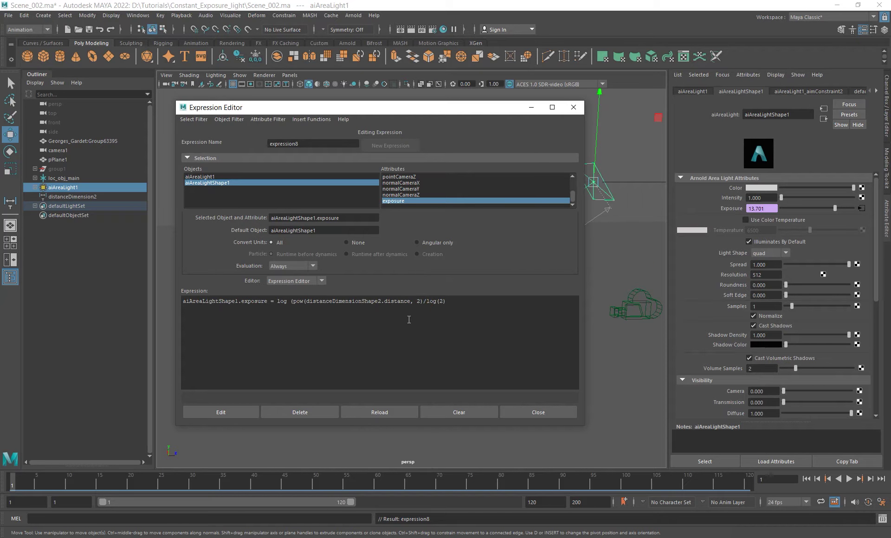
text())
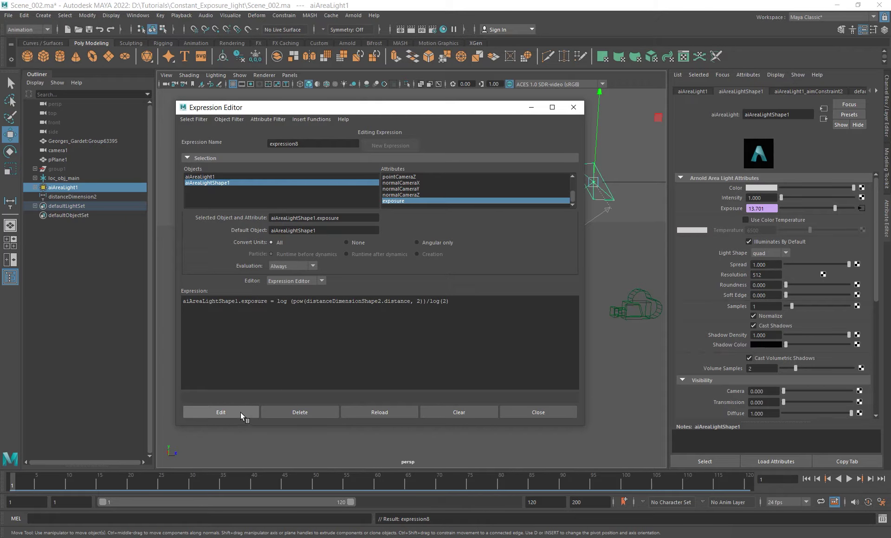
click(227, 412)
click(573, 107)
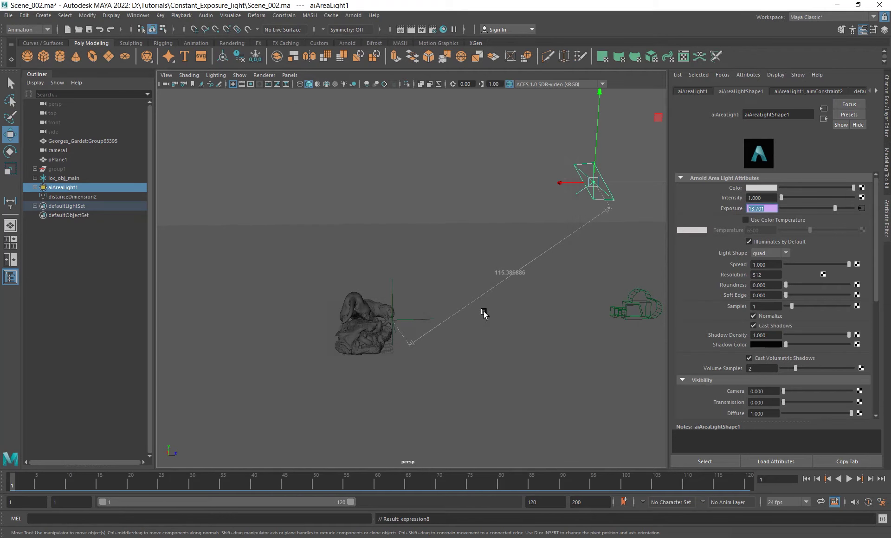
Render the scene in the Arnold RenderView and set the area light's Intensity to 4 after trying 5.
click(353, 15)
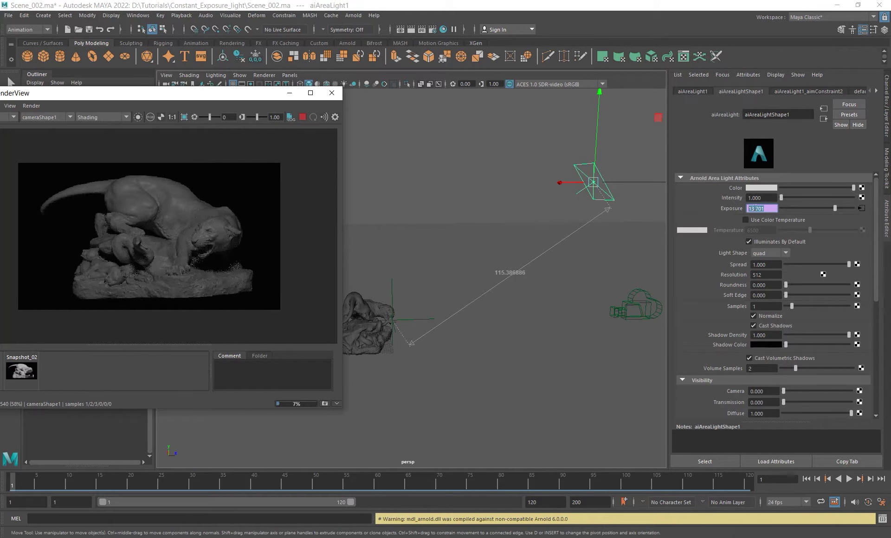
click(770, 197)
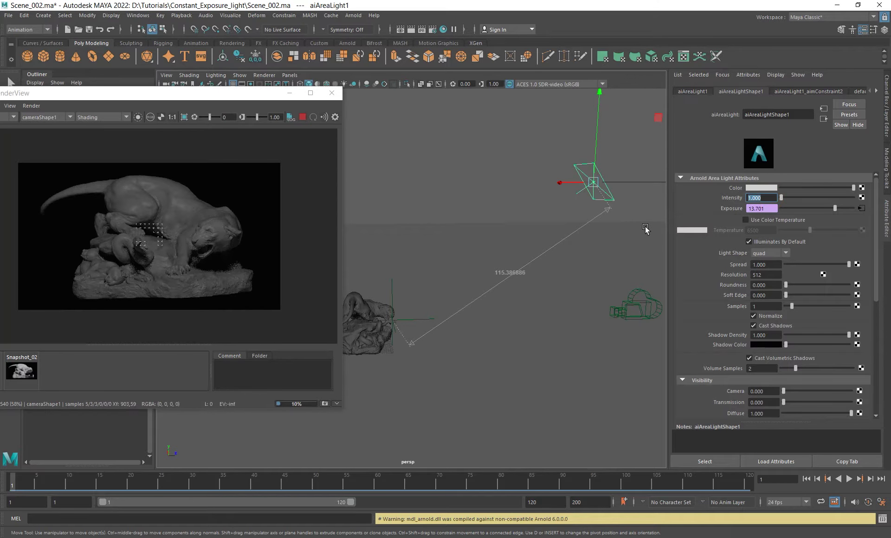
text(5)
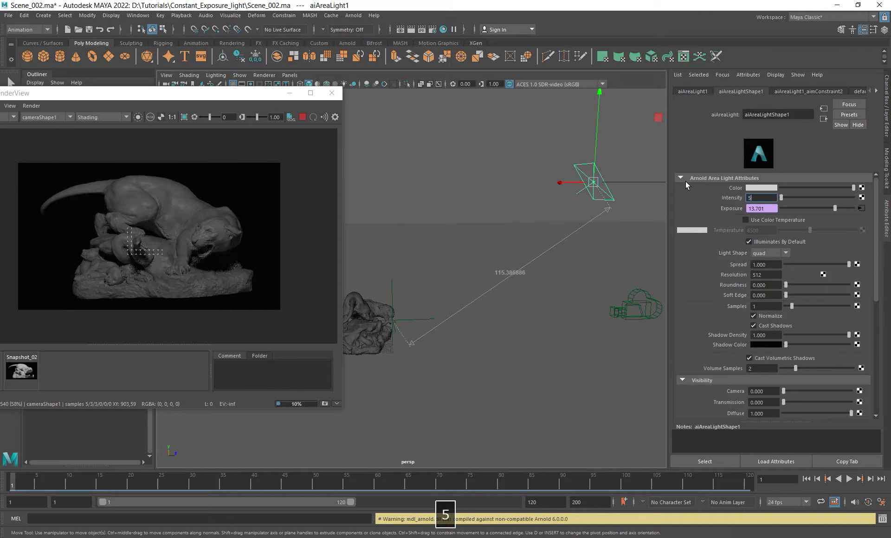
key(Return)
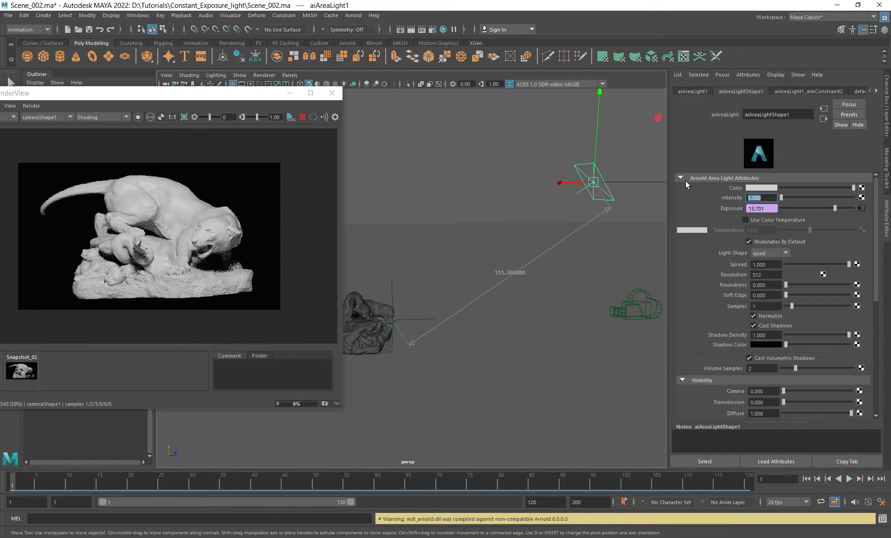
text(4)
key(Return)
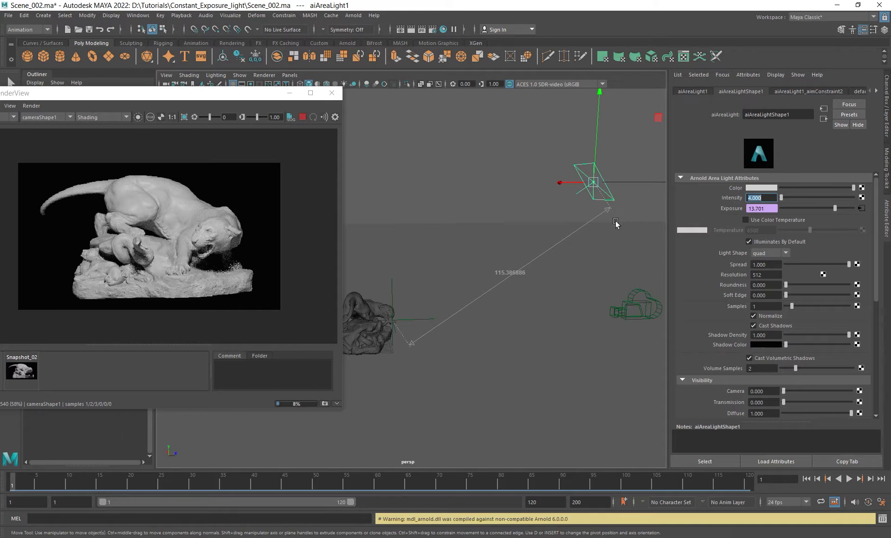
Move aiAreaLight1 in front of the sculpture to about Translate Y 41.7 and Z 77.9 to test the render brightness.
alt+drag(616, 224, 541, 232)
drag(601, 152, 647, 197)
drag(691, 125, 601, 226)
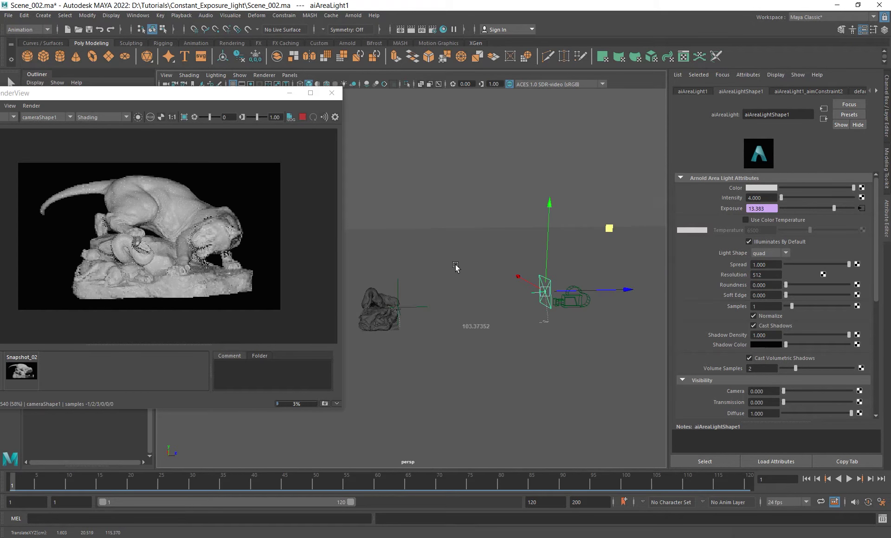
alt+drag(455, 266, 433, 298)
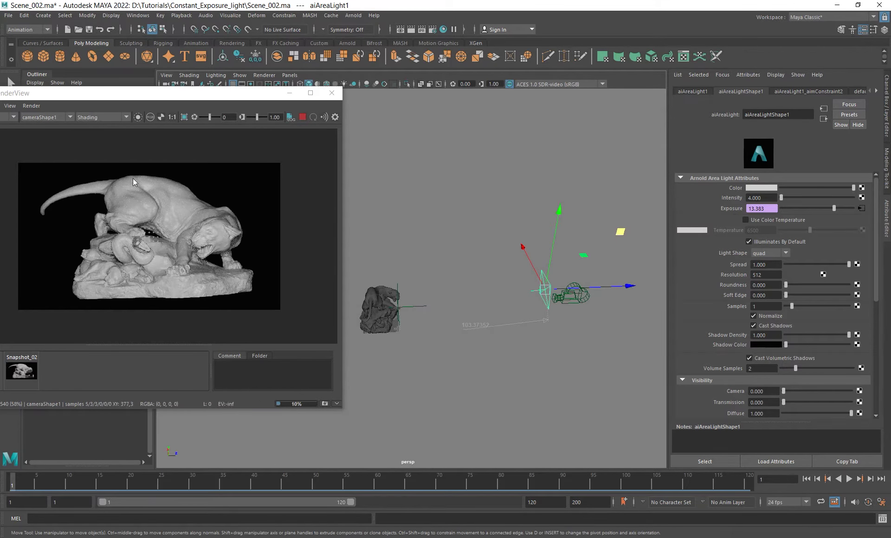
drag(620, 231, 582, 203)
Render a close-up region around the small head low on the sculpture, and move aiAreaLight1 to about Translate Y 82.9 and Z 88.9.
shift+drag(133, 241, 165, 265)
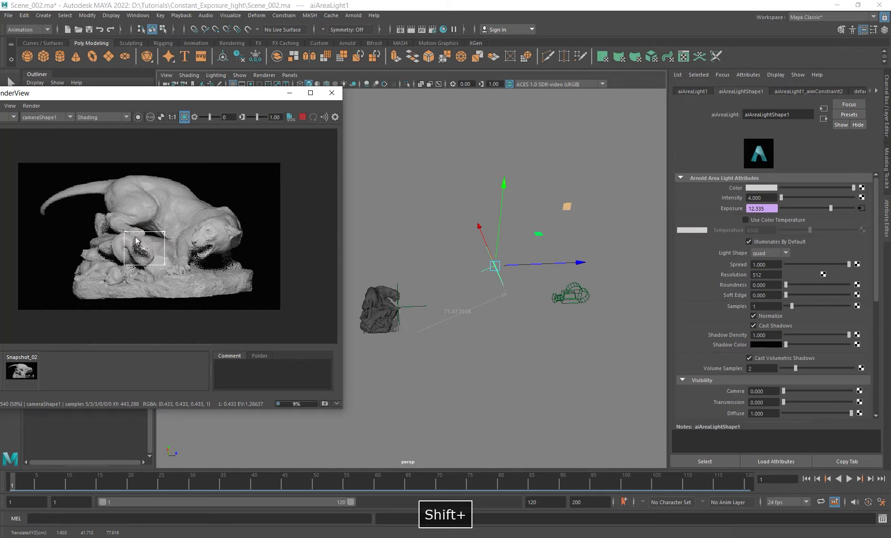
scroll(135, 236, up, 5)
scroll(148, 244, down, 2)
alt+middle_drag(195, 251, 204, 161)
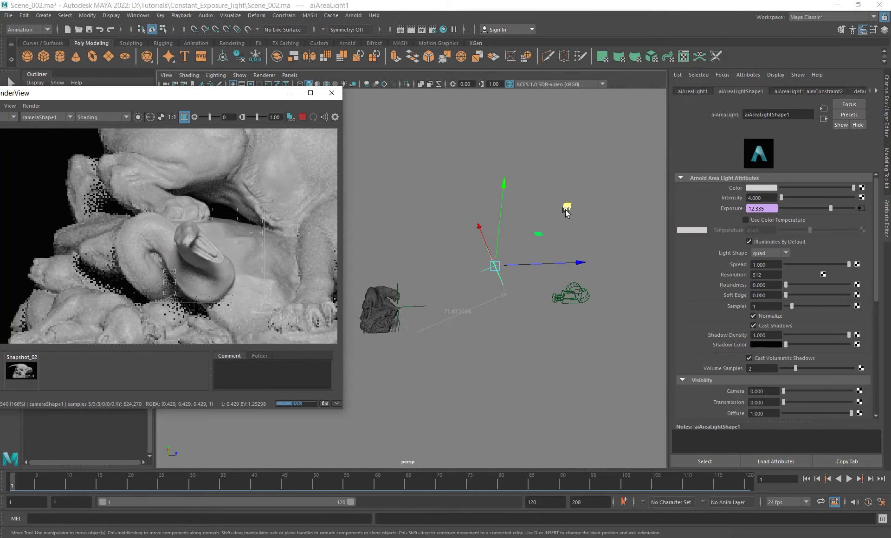
drag(566, 207, 589, 151)
Stop the interactive render and close the Arnold RenderView.
click(302, 119)
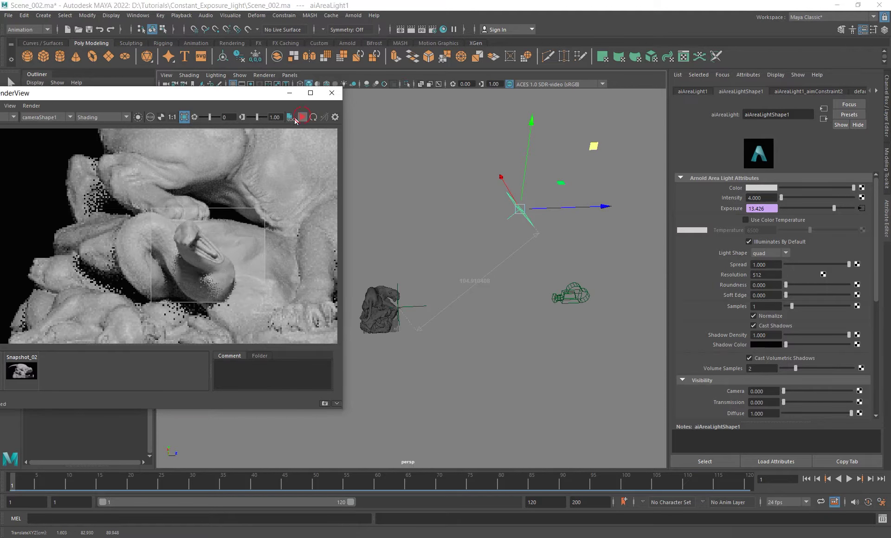
drag(227, 96, 361, 181)
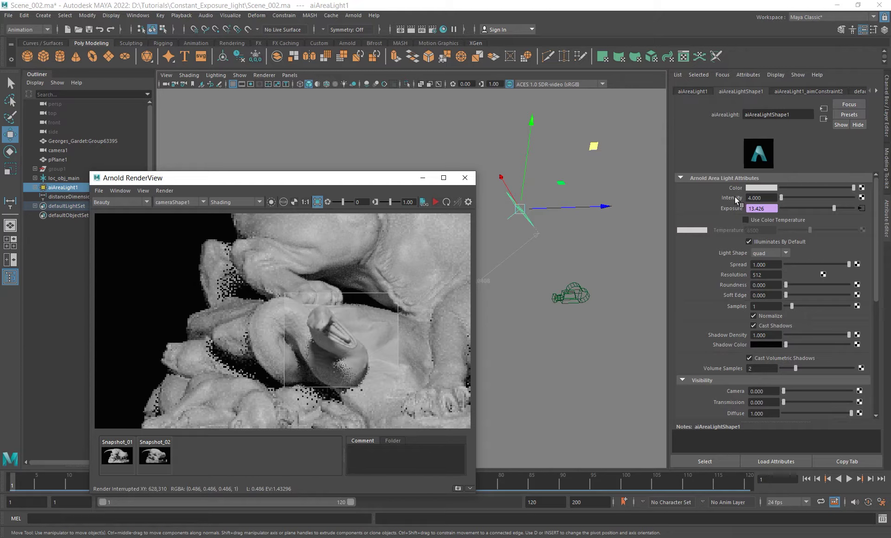
click(464, 178)
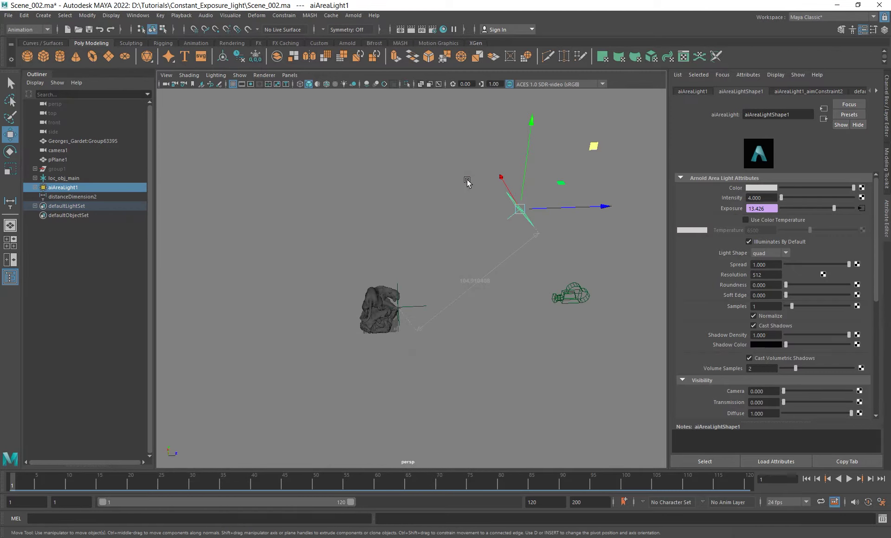
Open the expression driving the area light's Exposure and examine its formula and distanceDimensionShape2.distance reference.
right_click(763, 209)
click(788, 215)
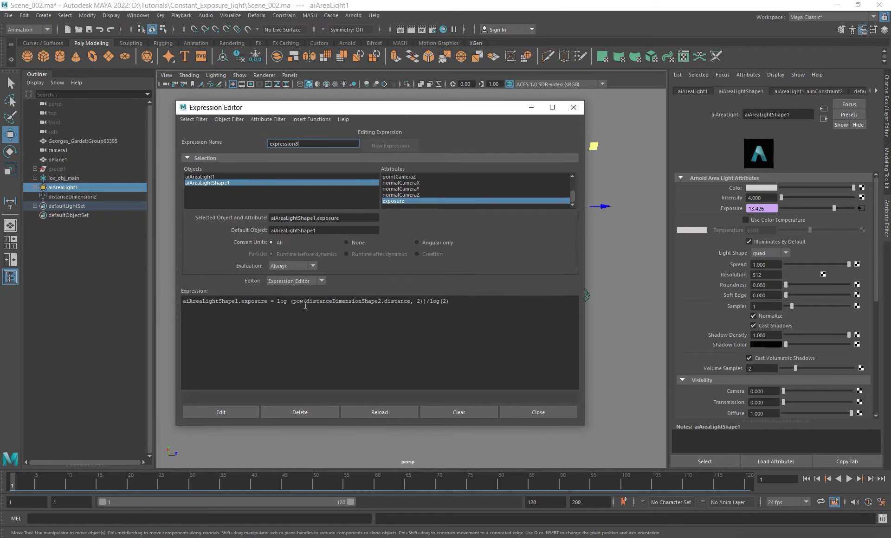
drag(296, 302, 435, 303)
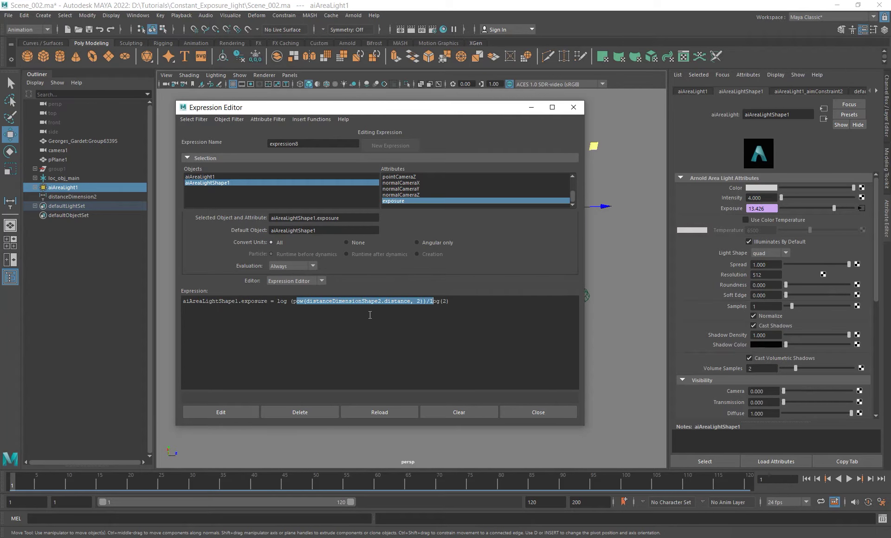
drag(291, 302, 461, 302)
drag(335, 293, 414, 293)
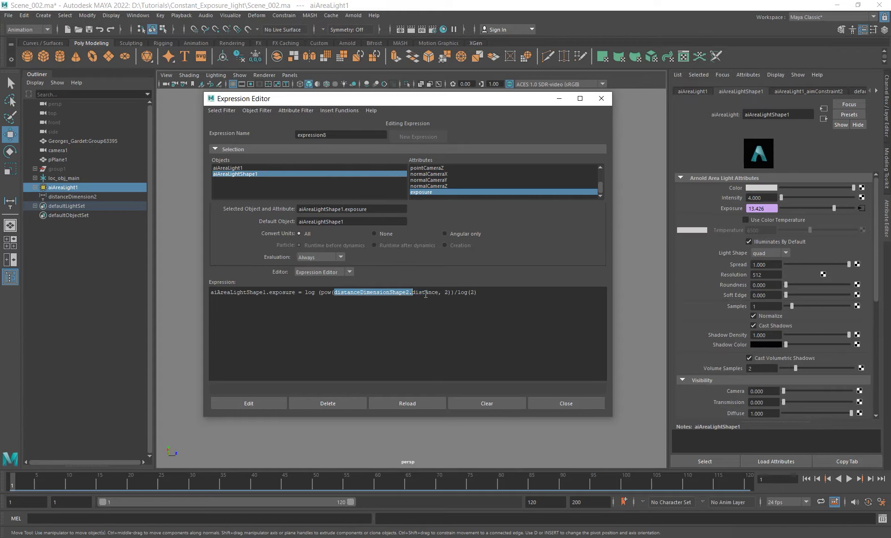
click(426, 294)
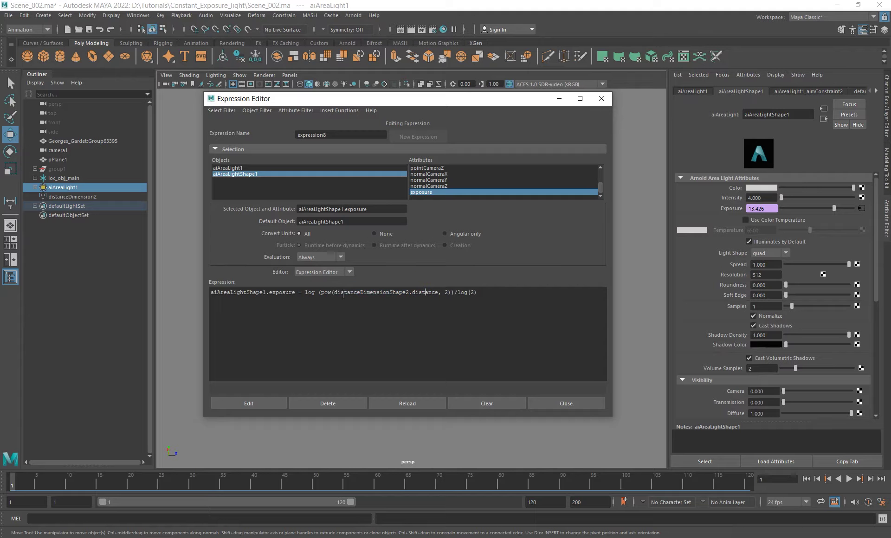
drag(334, 293, 438, 291)
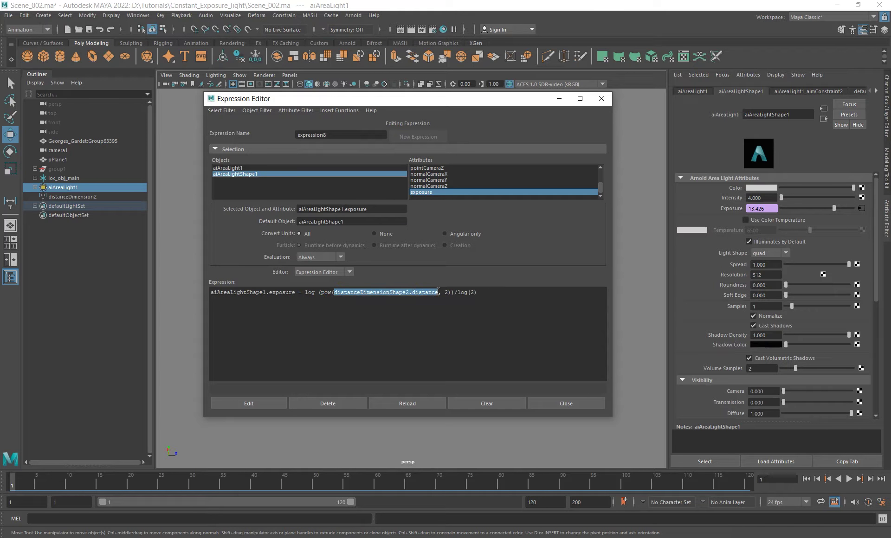
Rename distanceDimension2 as distanceDimension1 and check the name of its shape node.
click(90, 198)
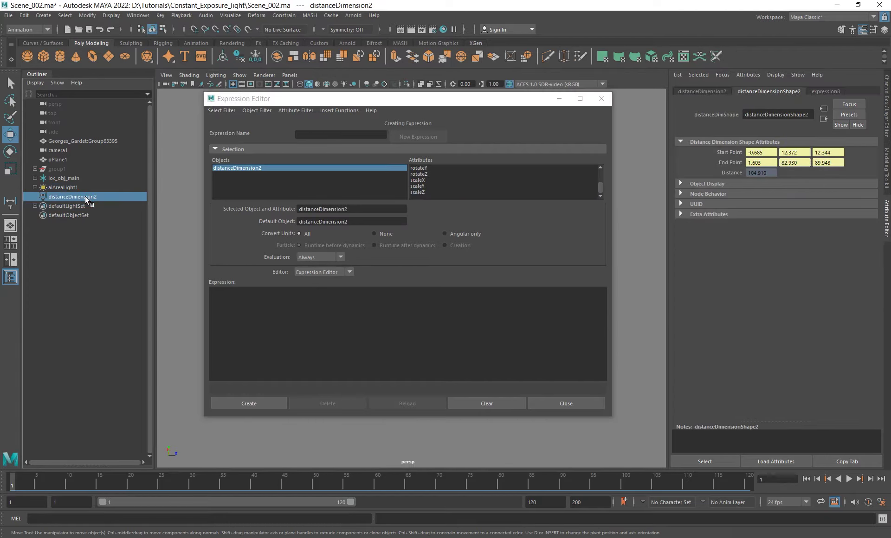
click(705, 91)
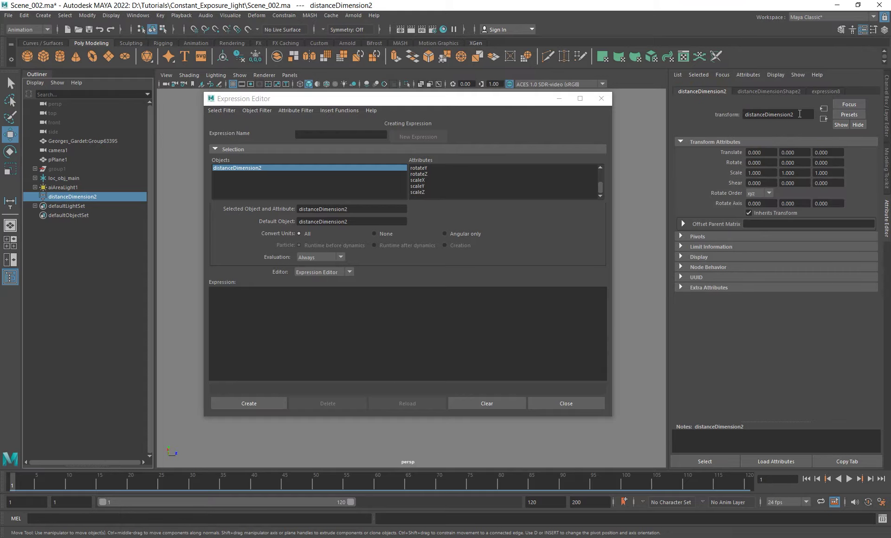
click(799, 114)
click(801, 115)
key(BackSpace)
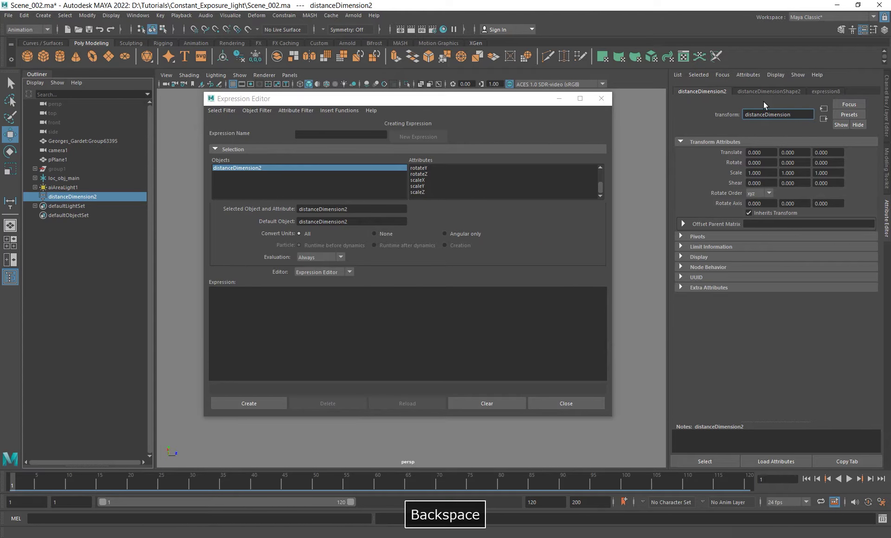
text(1)
key(Return)
click(766, 93)
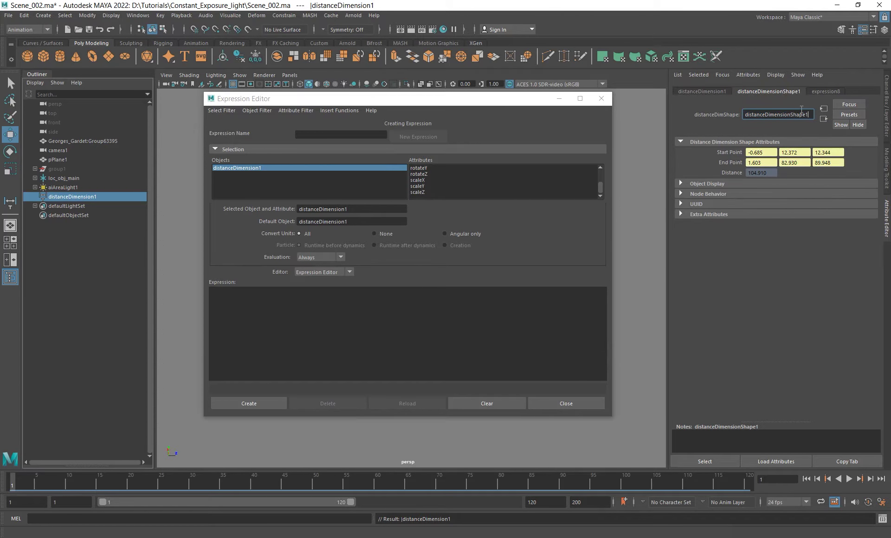
double_click(801, 112)
Reopen the Exposure expression of aiAreaLight1 and check the distance node reference inside the log formula.
click(67, 188)
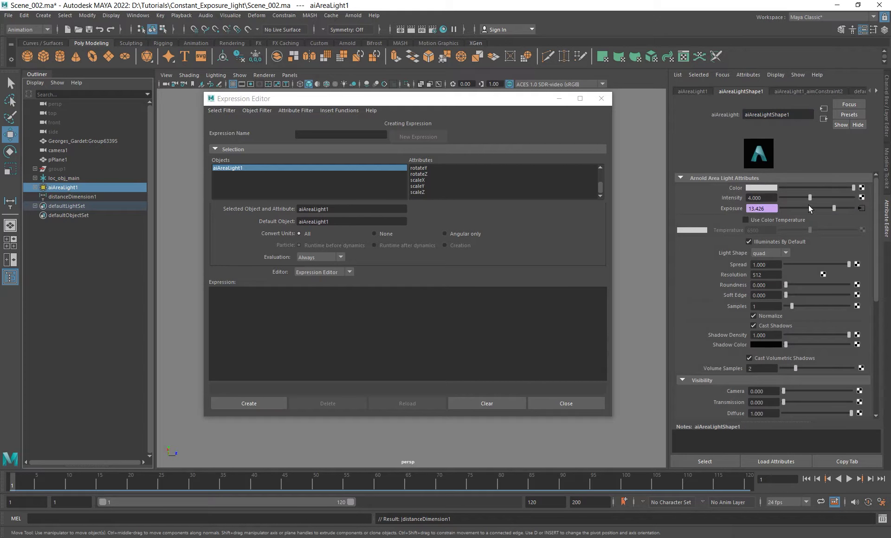
right_click(770, 209)
click(799, 207)
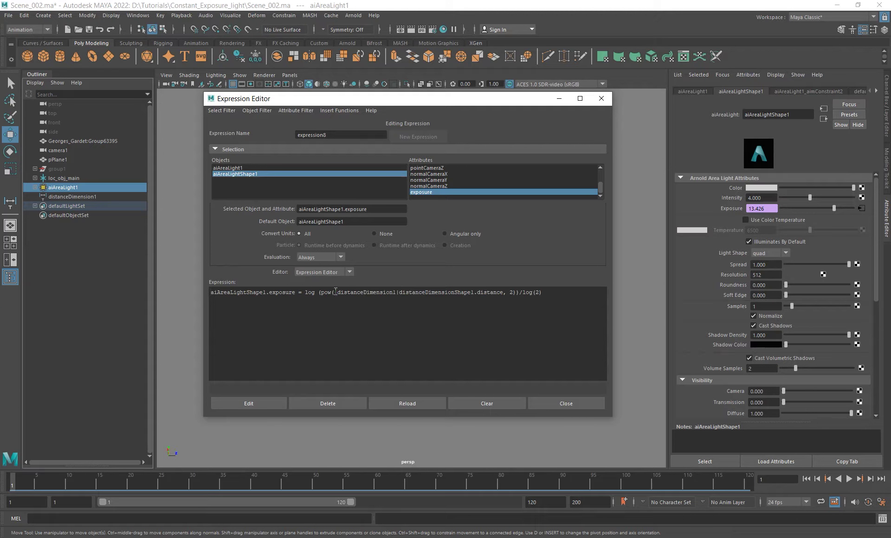
drag(336, 293, 473, 292)
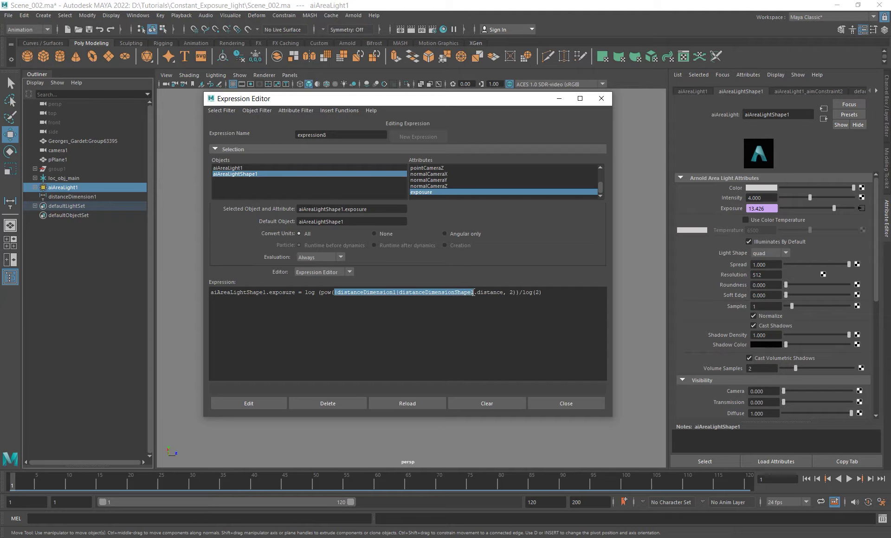
click(396, 293)
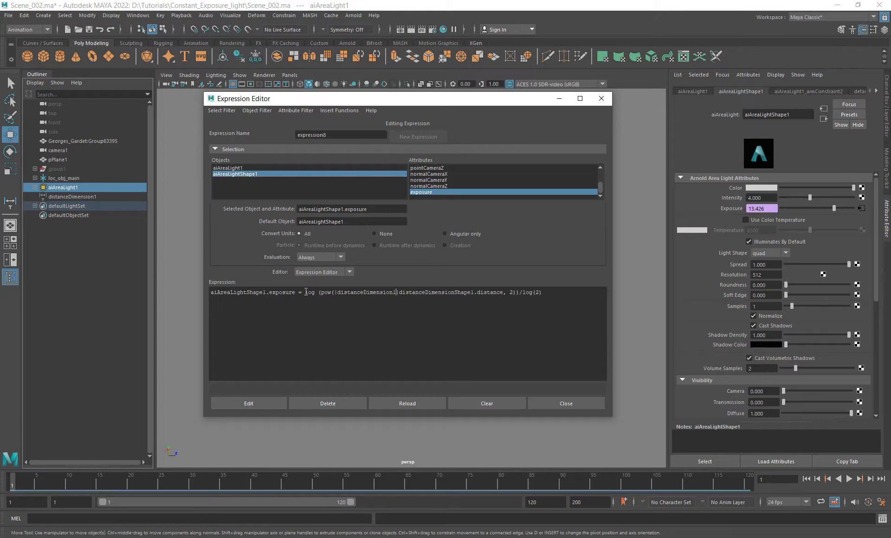
drag(304, 292, 528, 299)
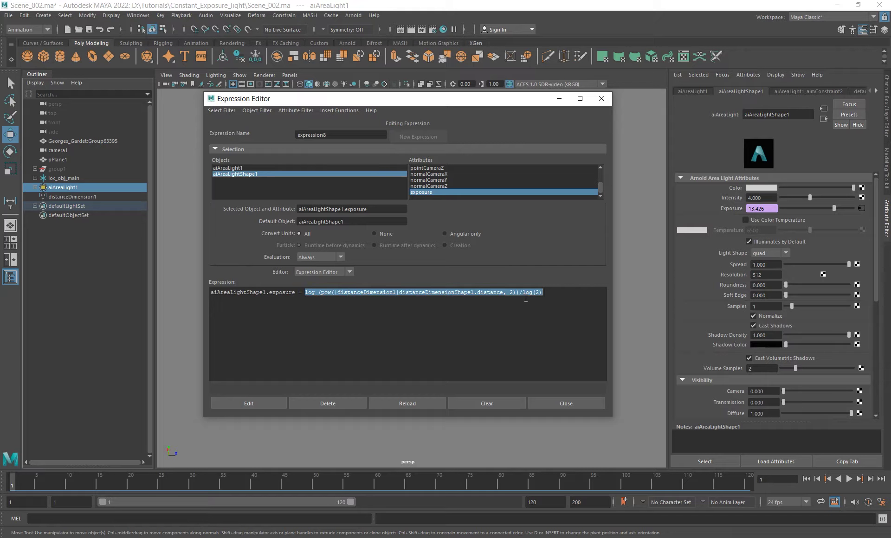
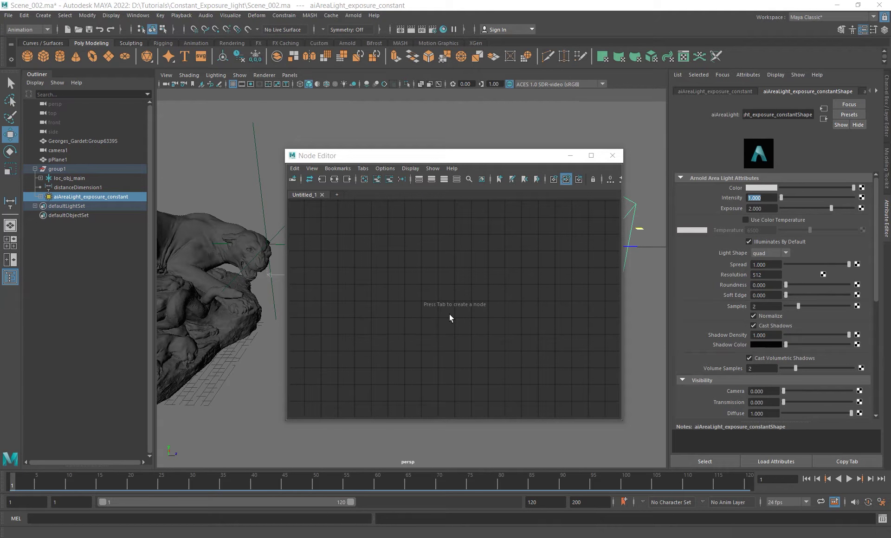
mouse_move(436, 155)
mouse_down()
mouse_move(402, 280)
mouse_move(431, 139)
mouse_move(446, 213)
mouse_move(428, 205)
mouse_move(436, 154)
mouse_up()
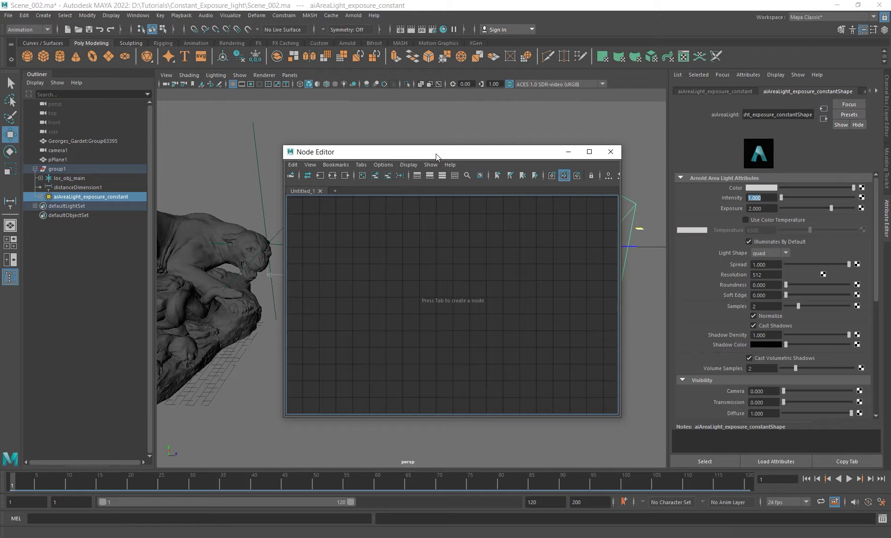
drag(435, 154, 422, 179)
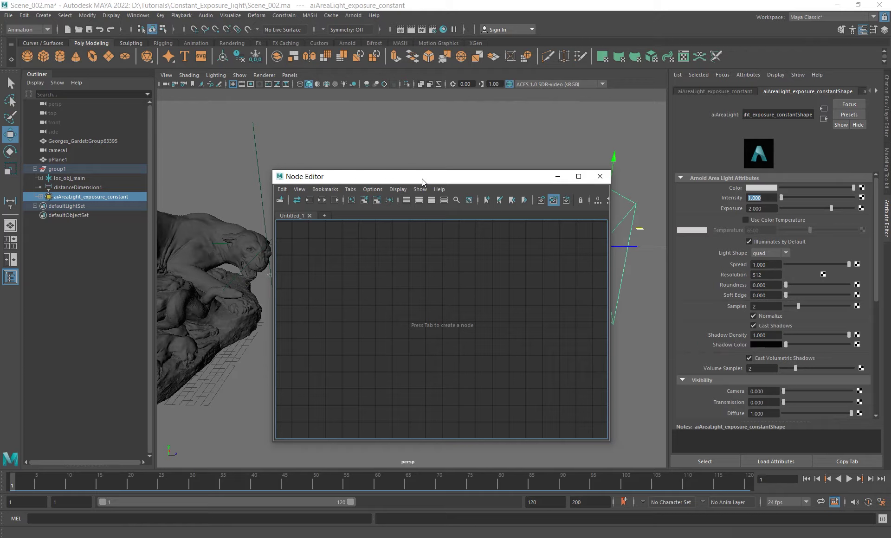
drag(460, 177, 456, 154)
drag(269, 147, 301, 189)
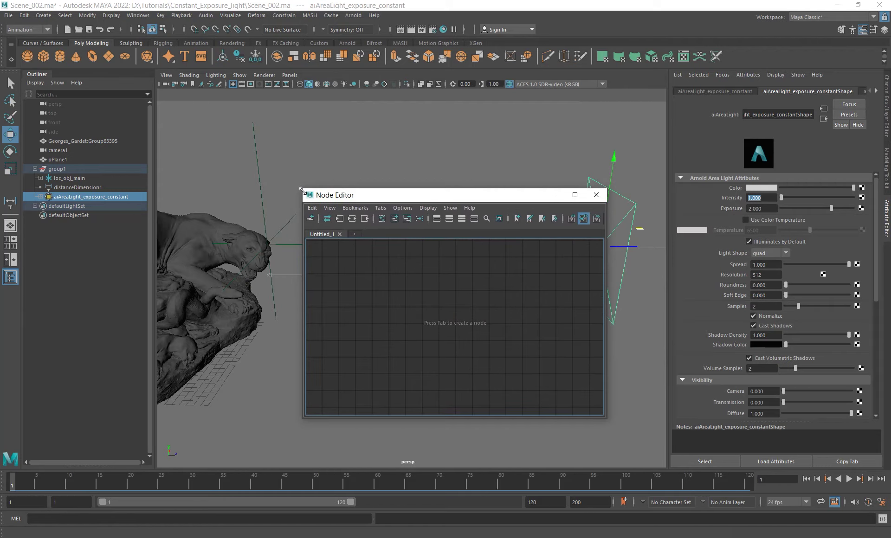
Select distanceDimension1 in group1 and add it to the Node Editor graph.
drag(454, 195, 476, 327)
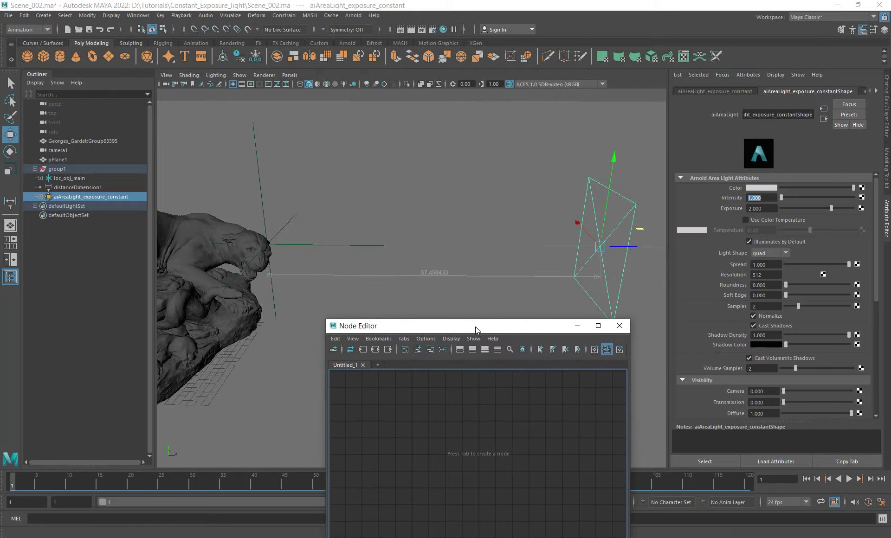
click(442, 272)
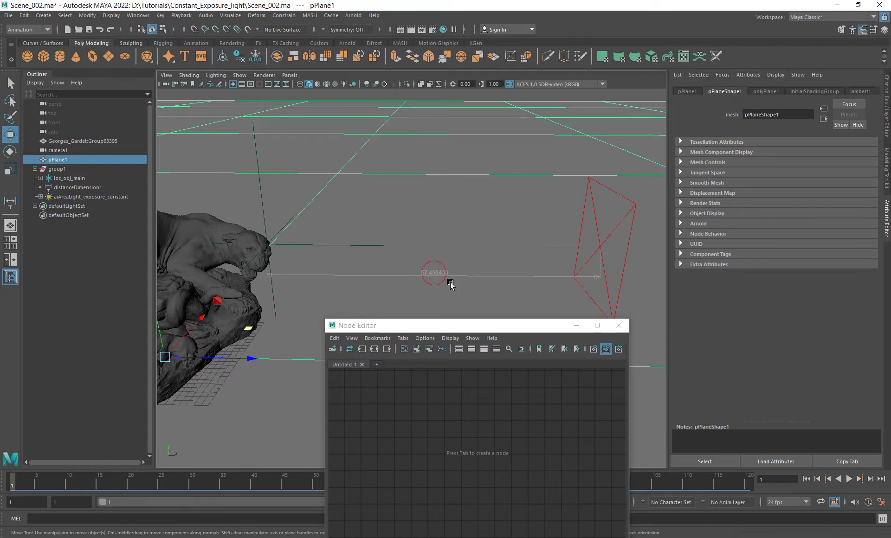
click(90, 188)
mouse_move(482, 327)
mouse_down()
mouse_move(487, 115)
mouse_move(465, 120)
mouse_move(546, 134)
mouse_up()
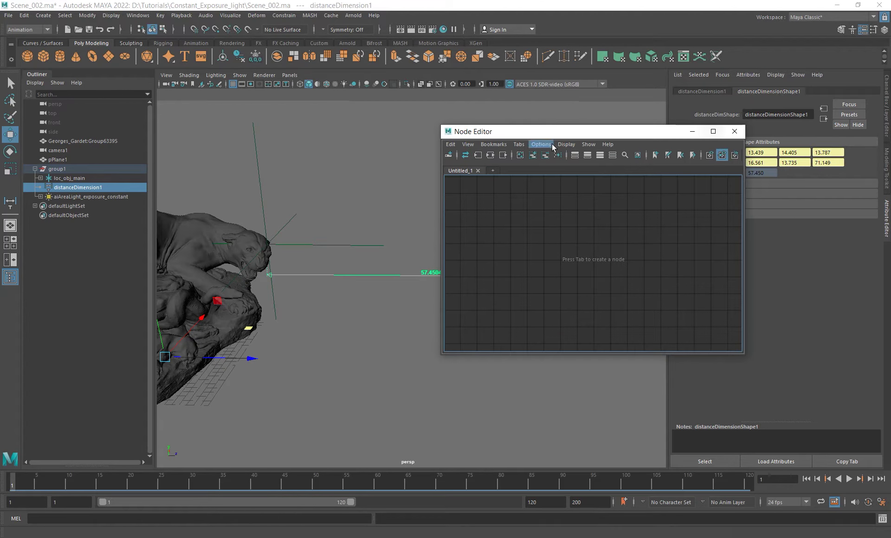
click(534, 155)
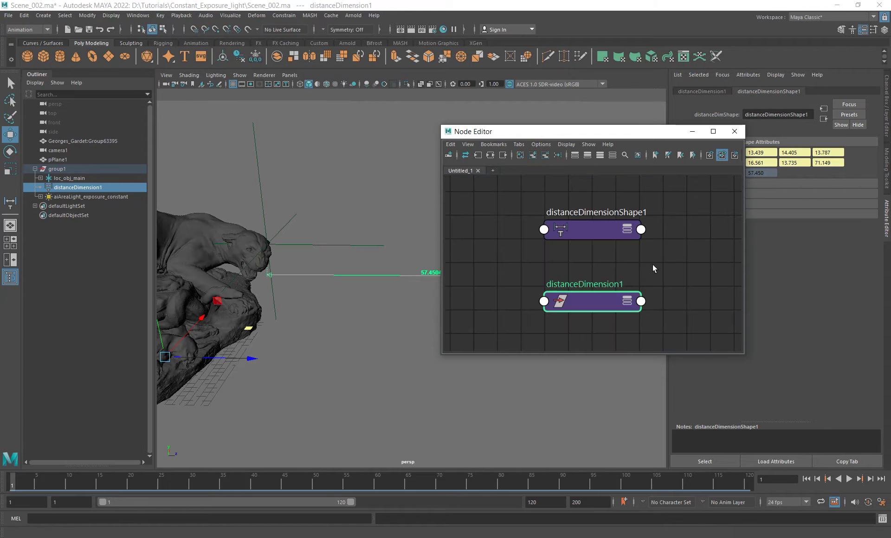
Enlarge the Node Editor and remove the distanceDimension1 transform node from the graph, keeping only distanceDimensionShape1.
alt+middle_drag(652, 258, 533, 236)
drag(575, 133, 272, 88)
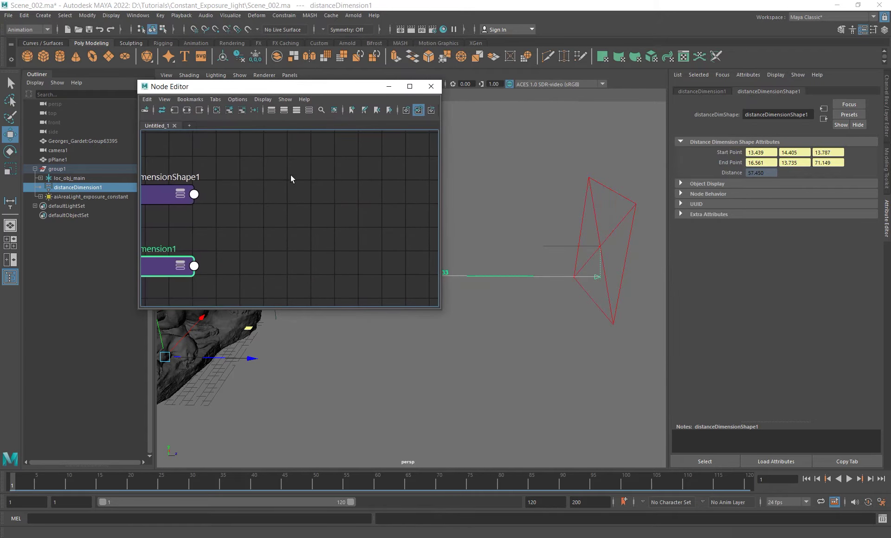
scroll(328, 199, down, 5)
drag(441, 309, 523, 384)
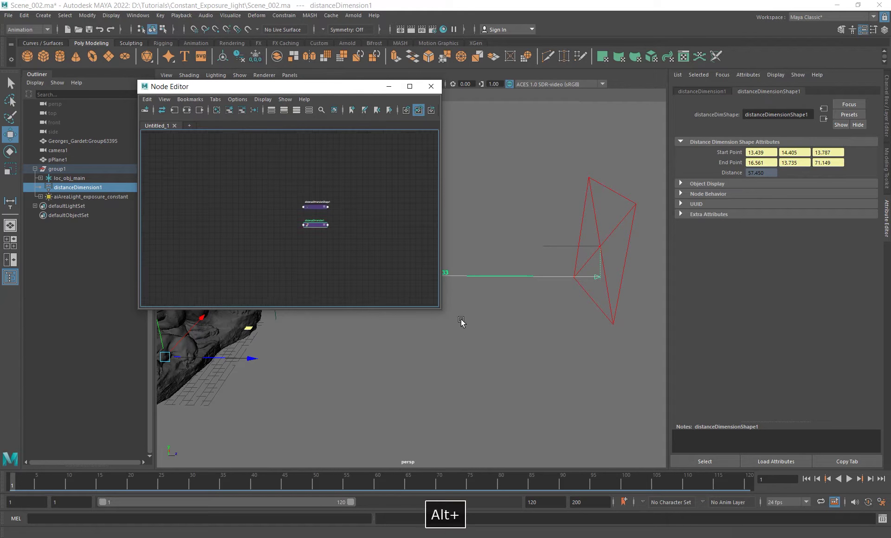
alt+right_drag(346, 236, 306, 216)
alt+middle_drag(307, 216, 292, 210)
drag(228, 257, 470, 360)
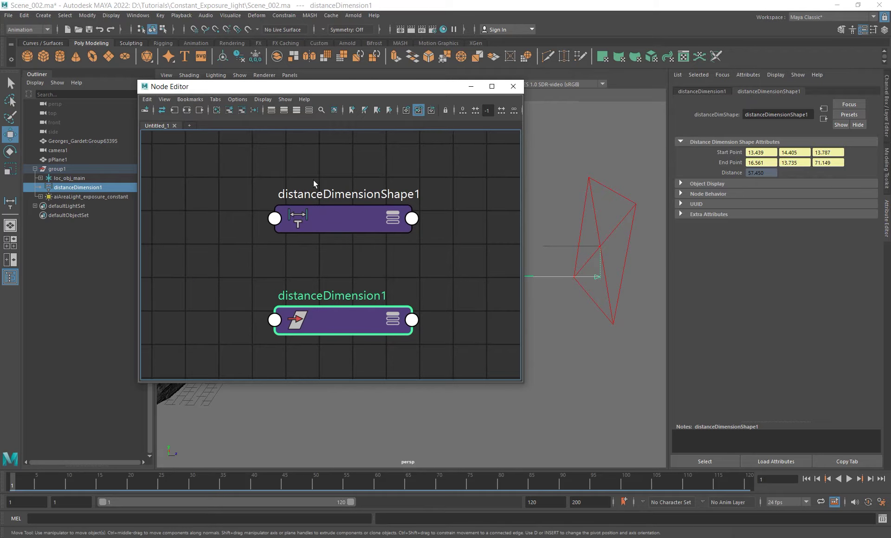
click(241, 111)
alt+middle_drag(370, 272, 260, 280)
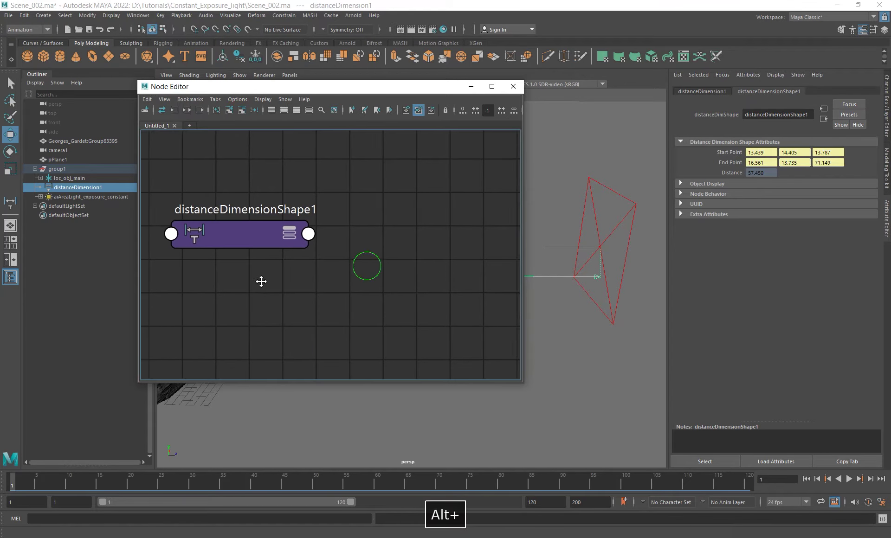
Expand all attributes of the distanceDimensionShape1 node and filter them by "dis" to show only the Distance output.
drag(361, 87, 496, 103)
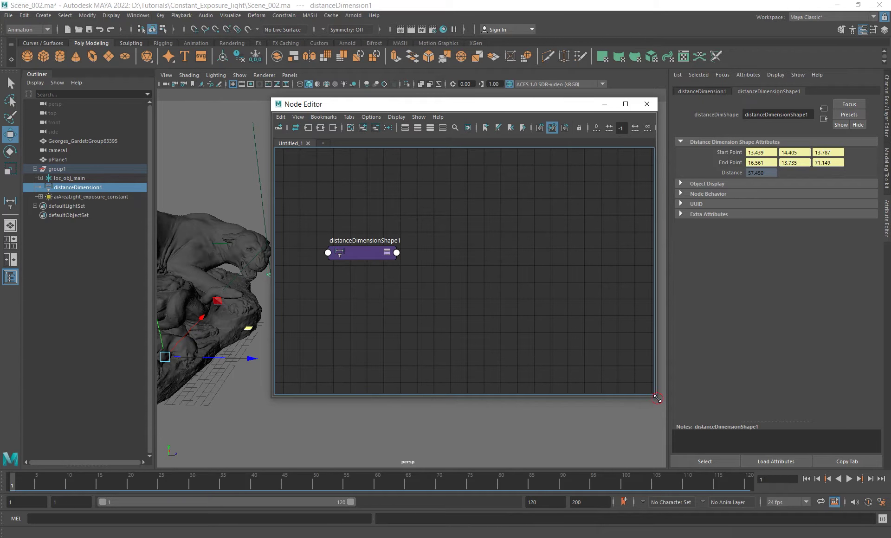
drag(656, 396, 604, 415)
drag(301, 203, 466, 325)
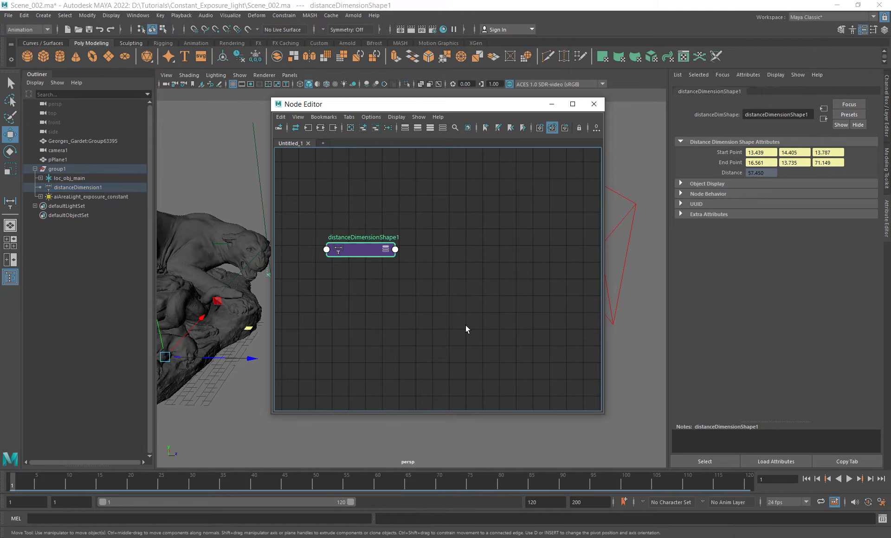
alt+middle_drag(443, 280, 439, 289)
drag(285, 211, 442, 303)
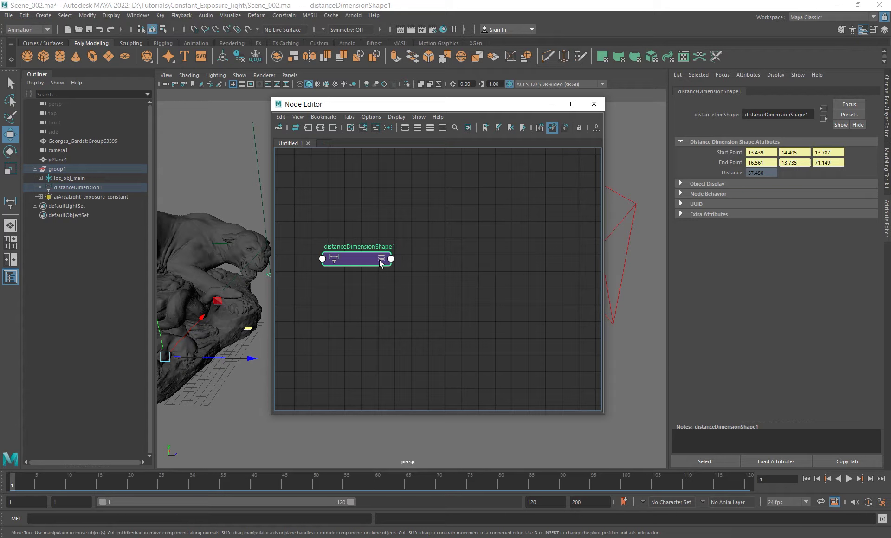
drag(368, 258, 363, 241)
click(381, 241)
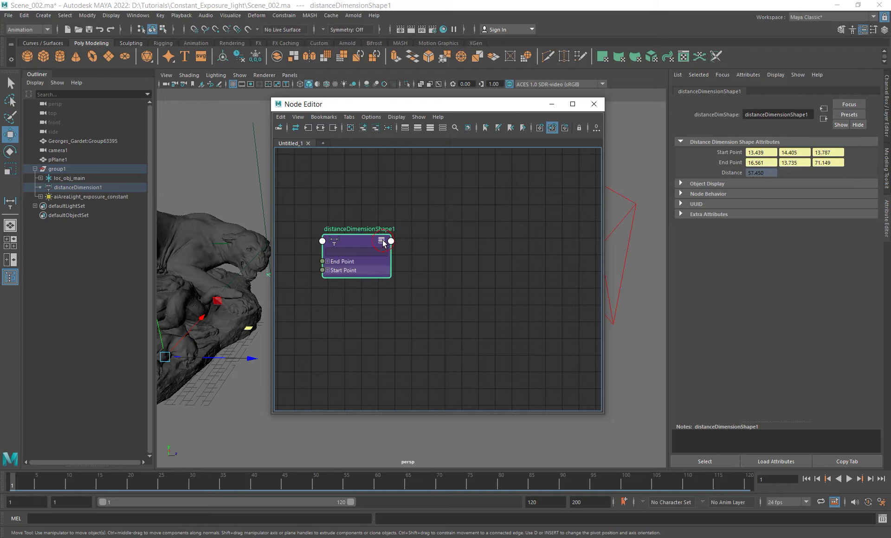
click(382, 240)
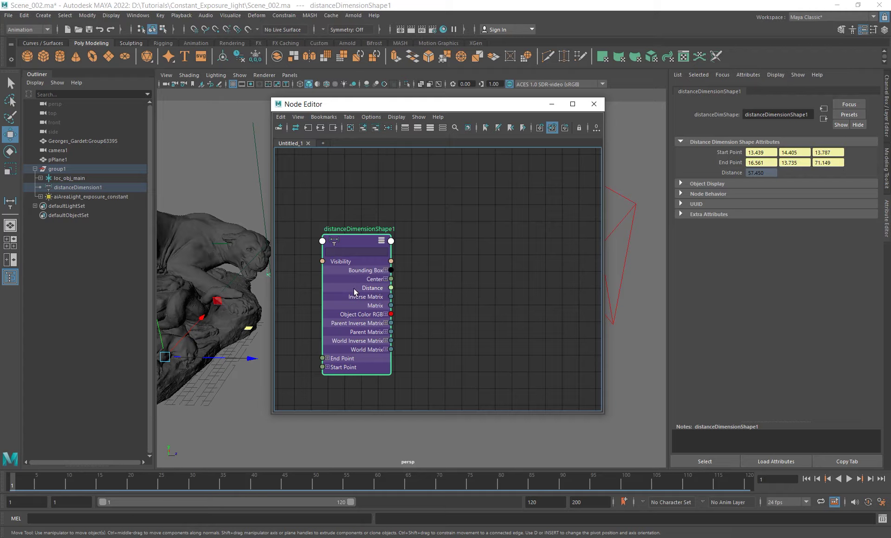
click(381, 240)
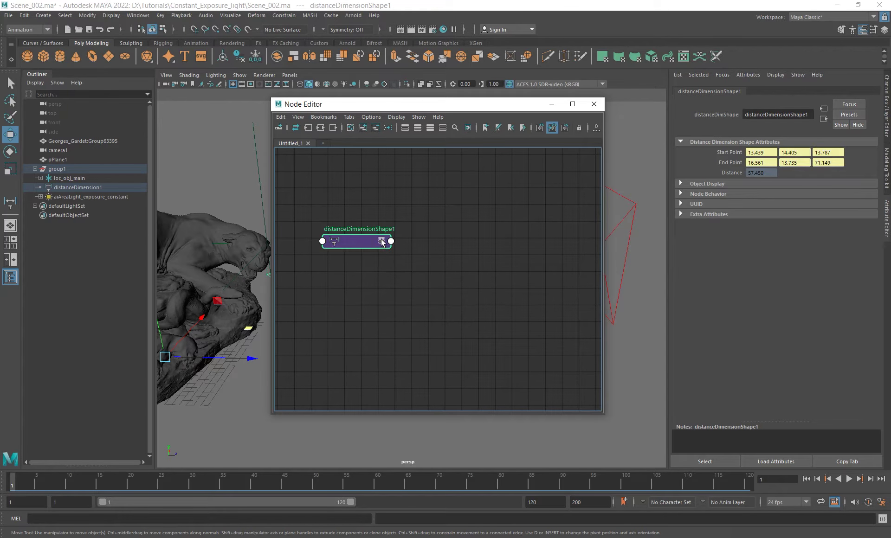
click(382, 241)
click(382, 241)
text(dis)
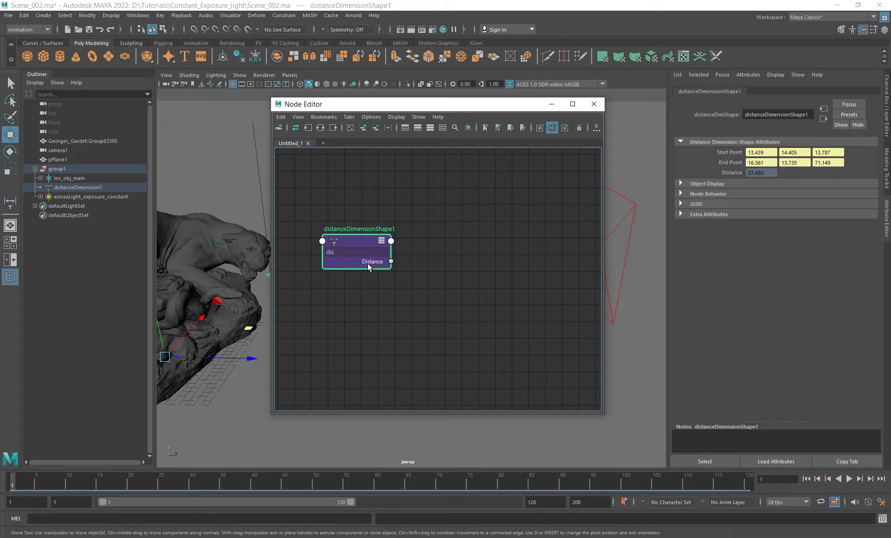
Create an aiPow node in the Node Editor and place it beside the distanceDimensionShape1 node.
alt+middle_drag(461, 266, 450, 268)
click(437, 274)
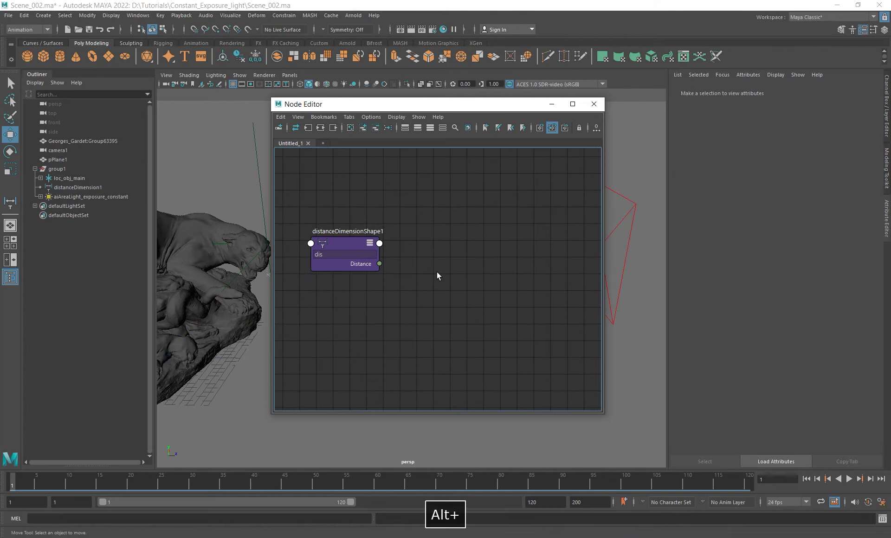
key(Tab)
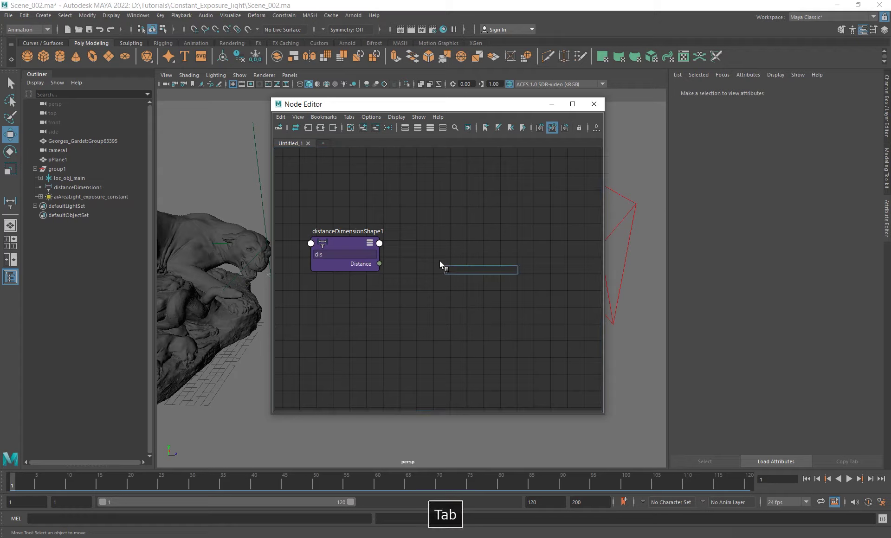
text(aipow)
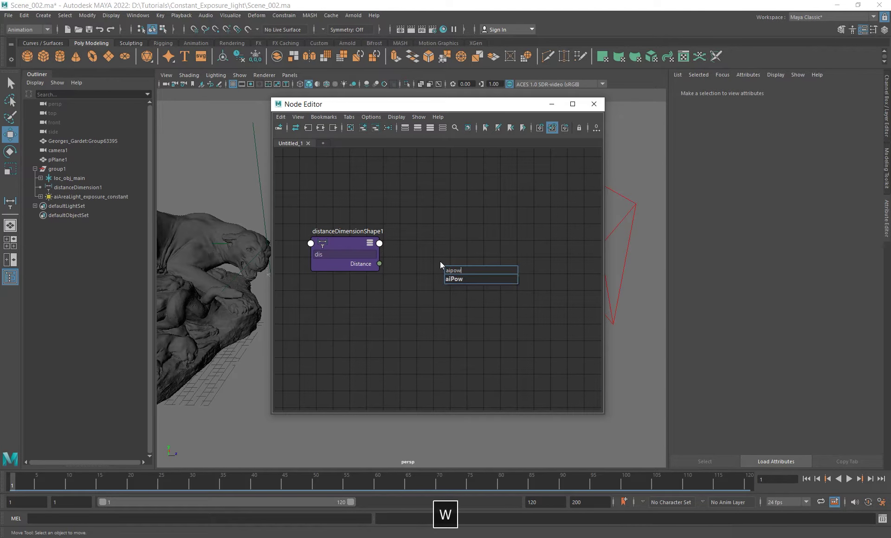
click(469, 279)
drag(455, 277, 451, 247)
alt+middle_drag(438, 291, 427, 296)
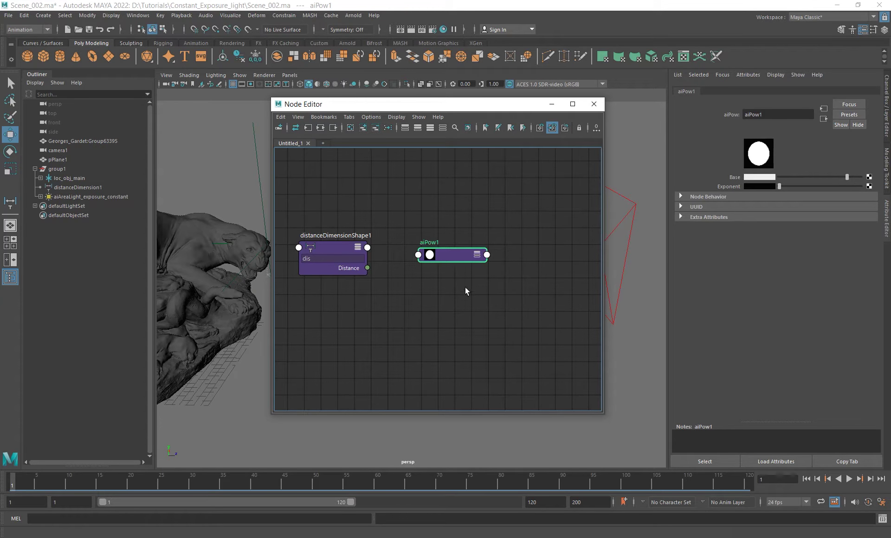
alt+middle_drag(465, 286, 474, 292)
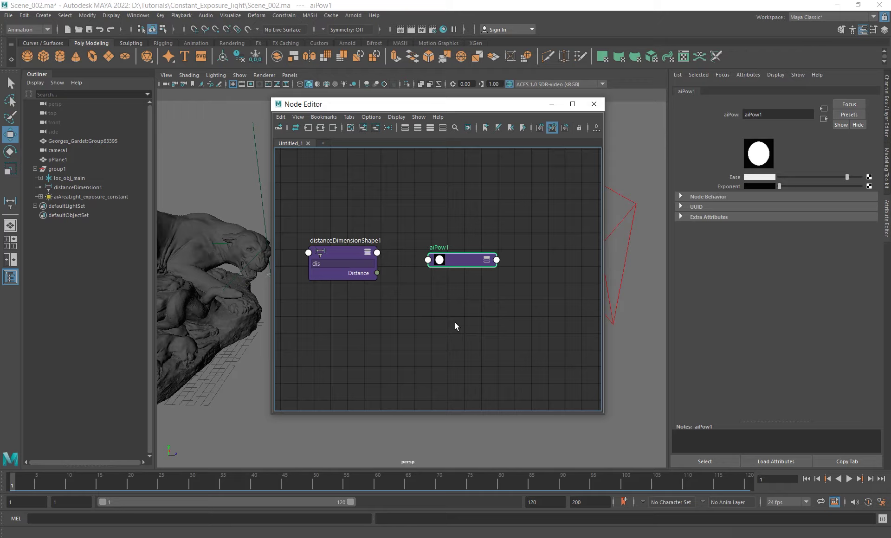
Show the input and output attributes of the aiPow1 node and expand Base into its R, G and B channels.
click(487, 260)
click(486, 261)
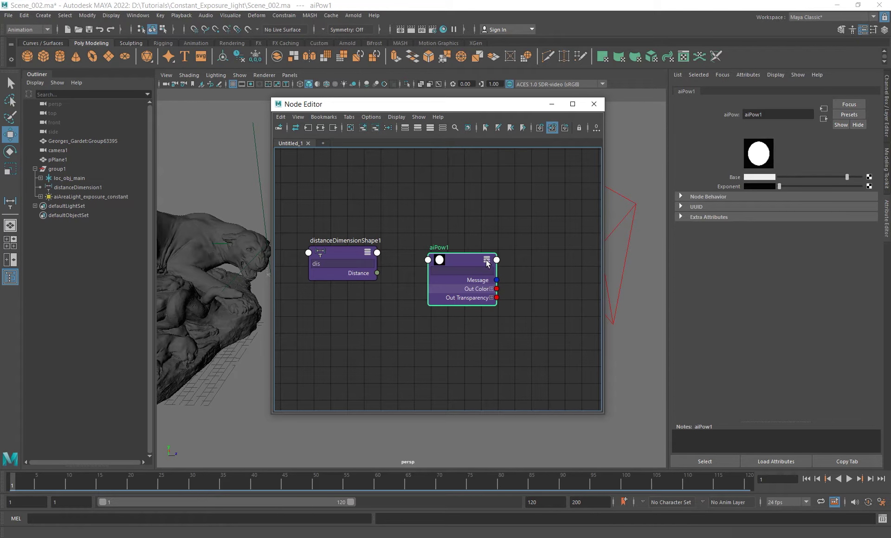
click(486, 260)
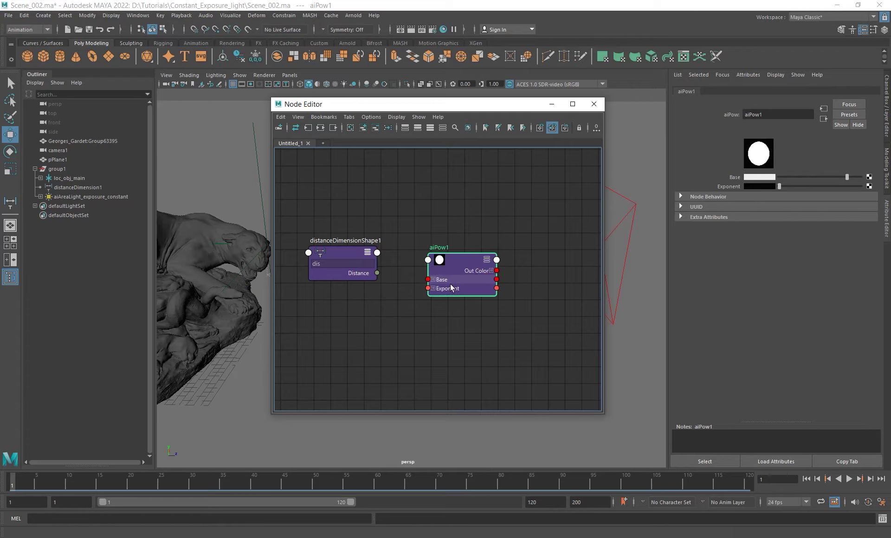
alt+right_drag(449, 286, 453, 280)
alt+middle_drag(454, 280, 452, 267)
click(445, 265)
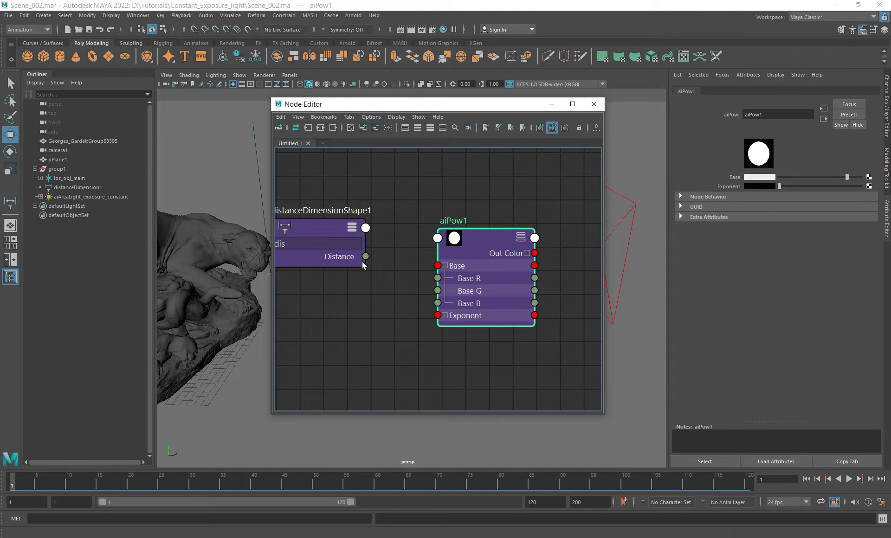
Connect the Distance output of distanceDimensionShape1 to Base R, Base G and Base B of aiPow1.
drag(366, 256, 438, 279)
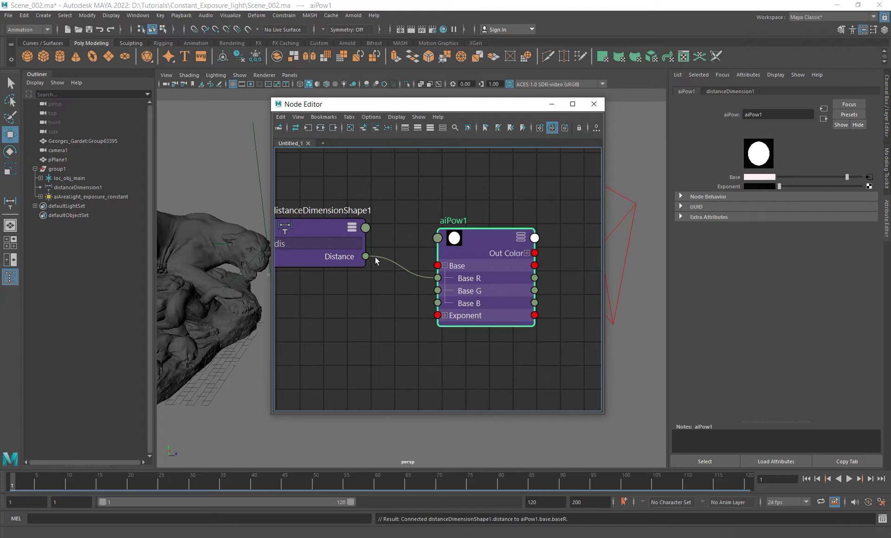
drag(366, 257, 437, 290)
drag(366, 256, 437, 303)
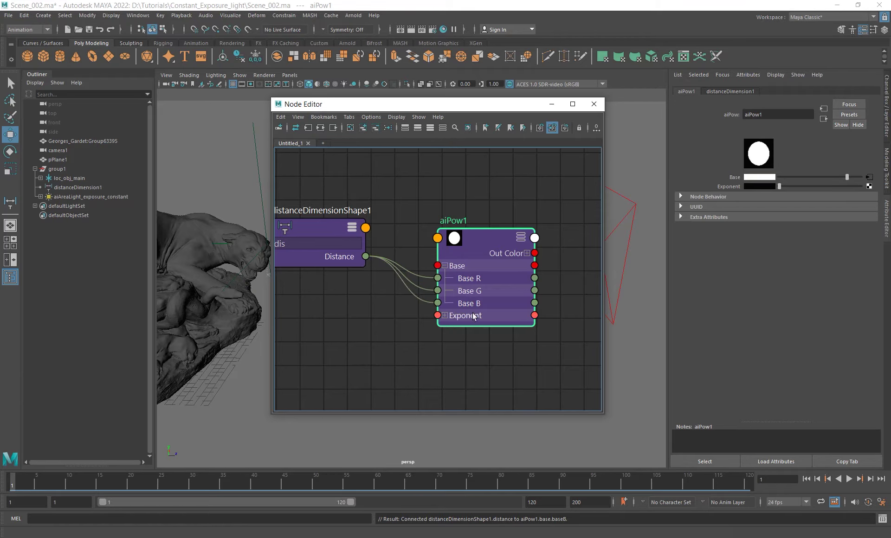
Set the aiPow1 Exponent color to a value (V) of 2.
click(767, 186)
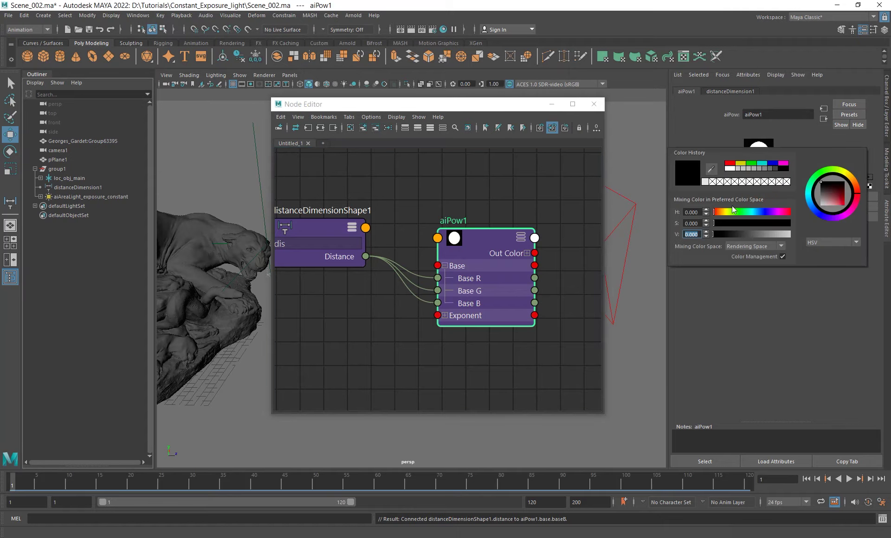
click(700, 234)
text(2)
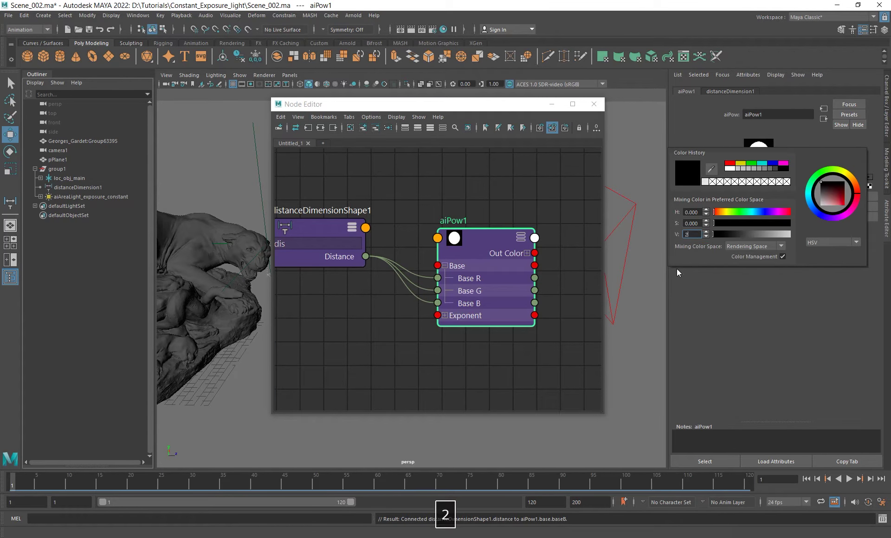
key(Return)
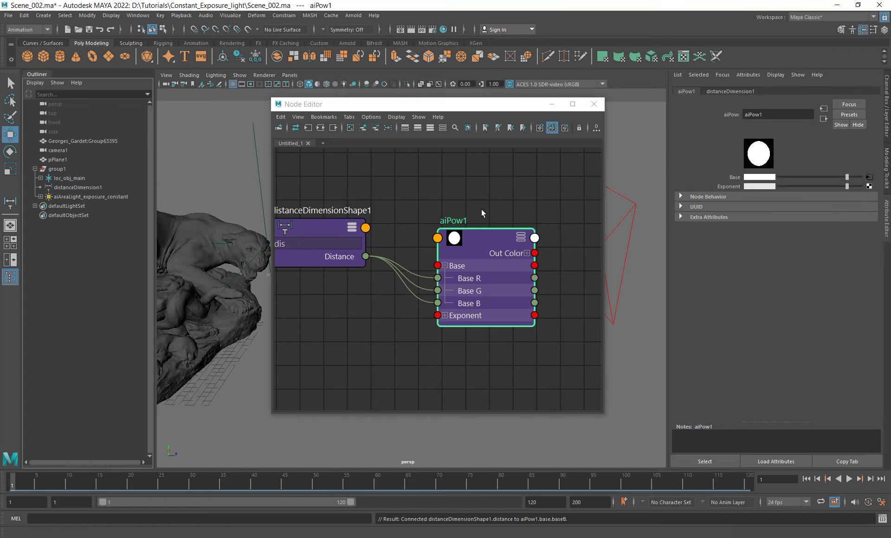
Move the Node Editor off the area light, select aiAreaLight_exposure_constant in the viewport and add it to the graph.
alt+middle_drag(482, 202, 435, 192)
scroll(435, 195, down, 2)
alt+middle_drag(461, 299, 432, 312)
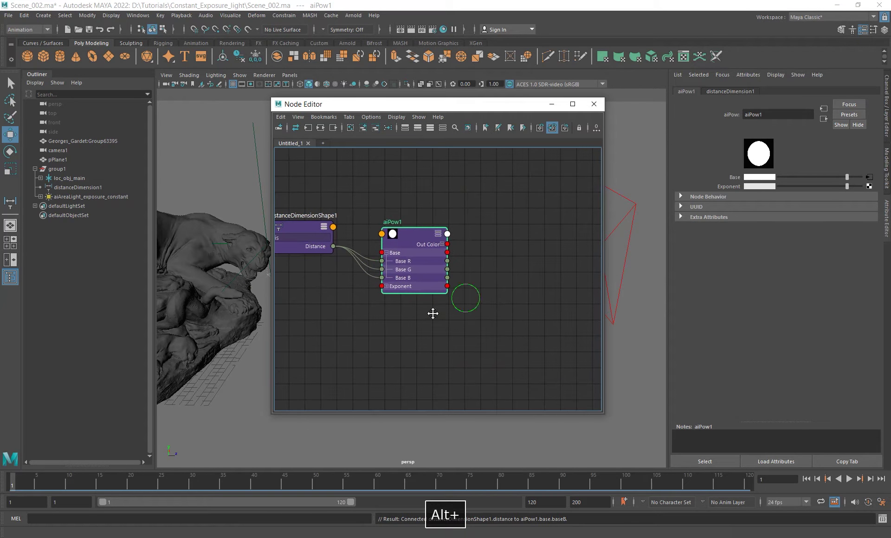
alt+middle_drag(317, 212, 364, 222)
drag(285, 204, 491, 338)
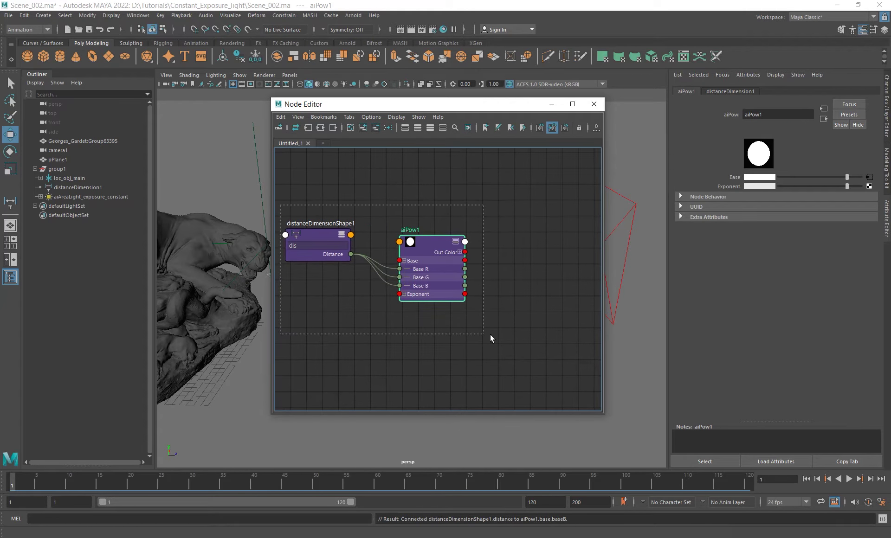
drag(512, 105, 453, 112)
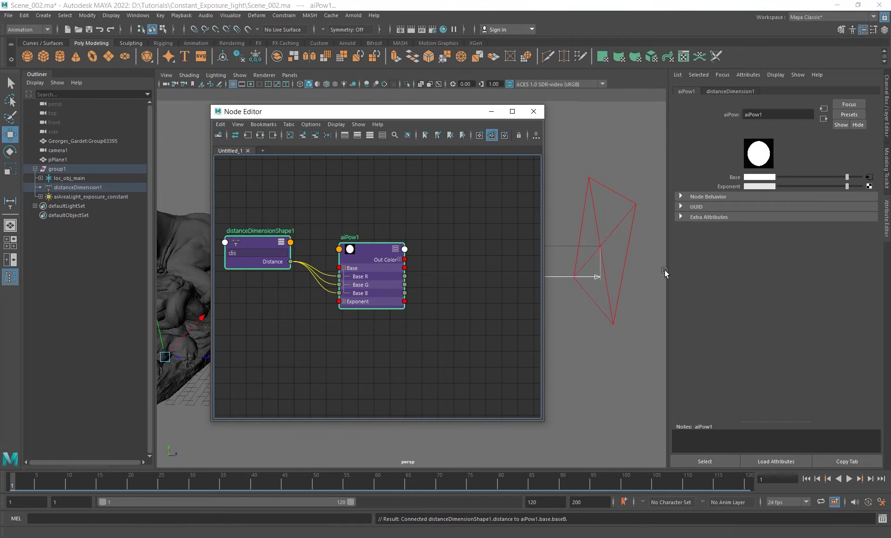
click(626, 225)
click(304, 135)
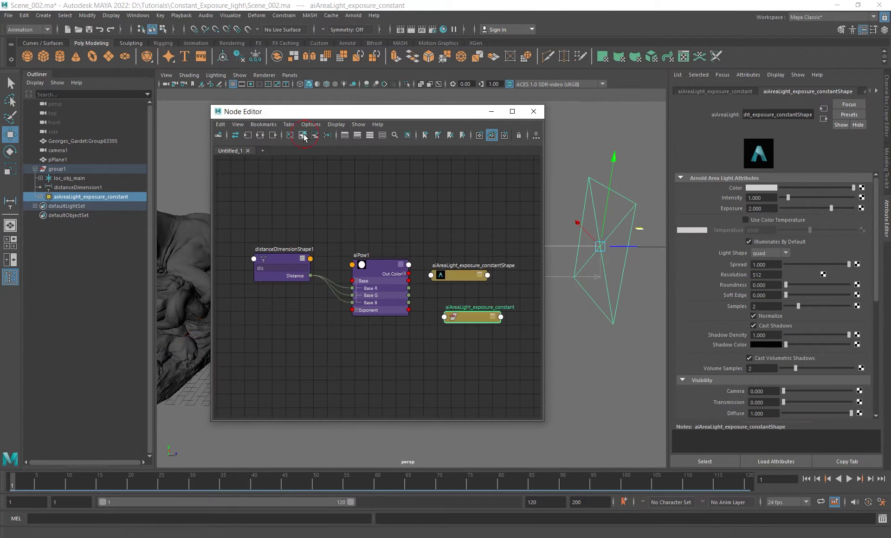
alt+middle_drag(442, 273, 417, 245)
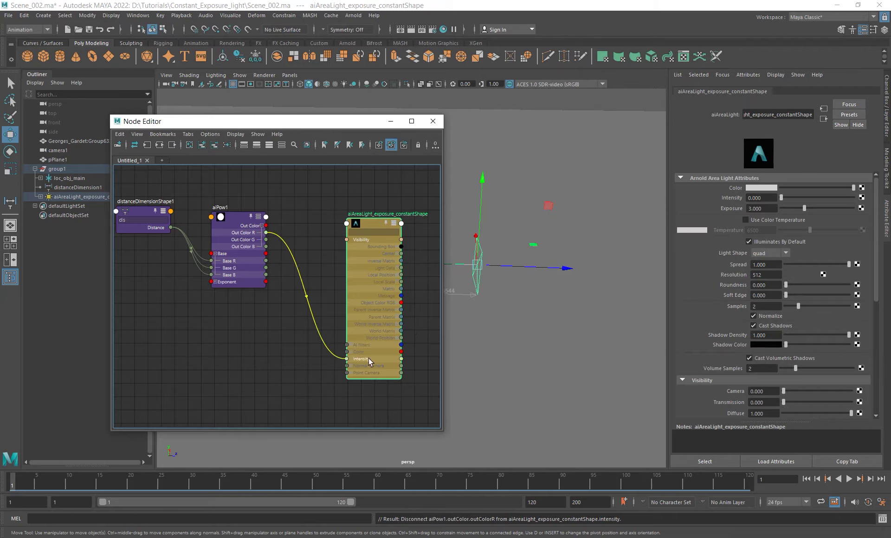
Connect Out Color R of aiPow1 to the Intensity of aiAreaLight_exposure_constantShape and select the light's Intensity value.
drag(350, 371, 347, 359)
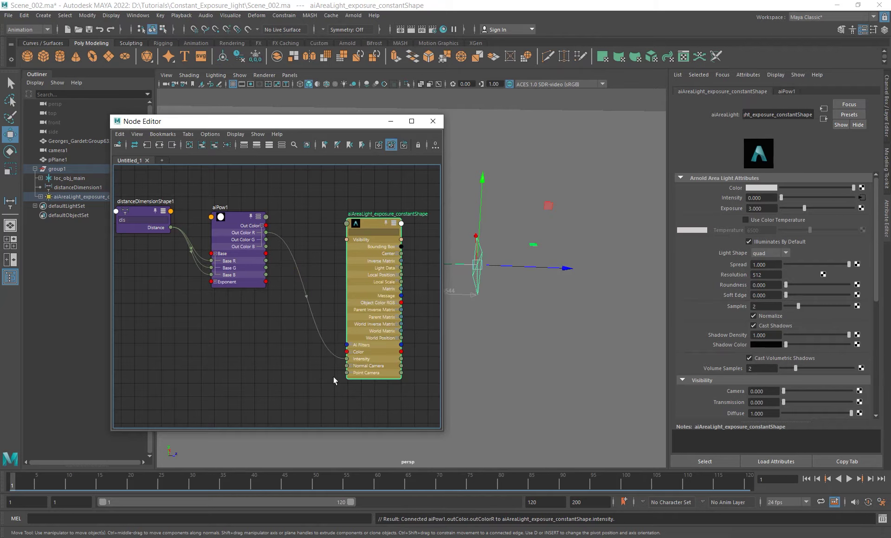
alt+right_drag(324, 355, 317, 322)
click(773, 197)
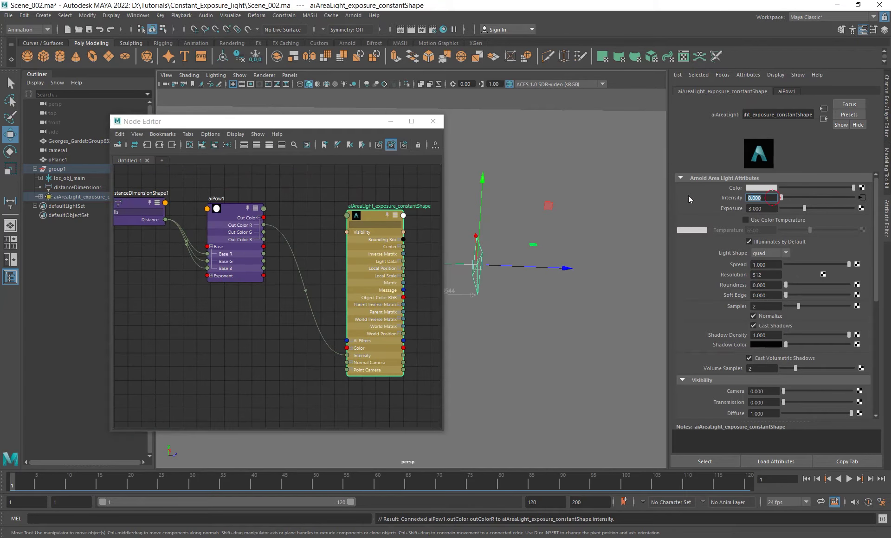
Connect aiPow1's Out Color to the area light's Color and disconnect its Out Color R from the light's Intensity.
alt+middle_drag(306, 302, 306, 301)
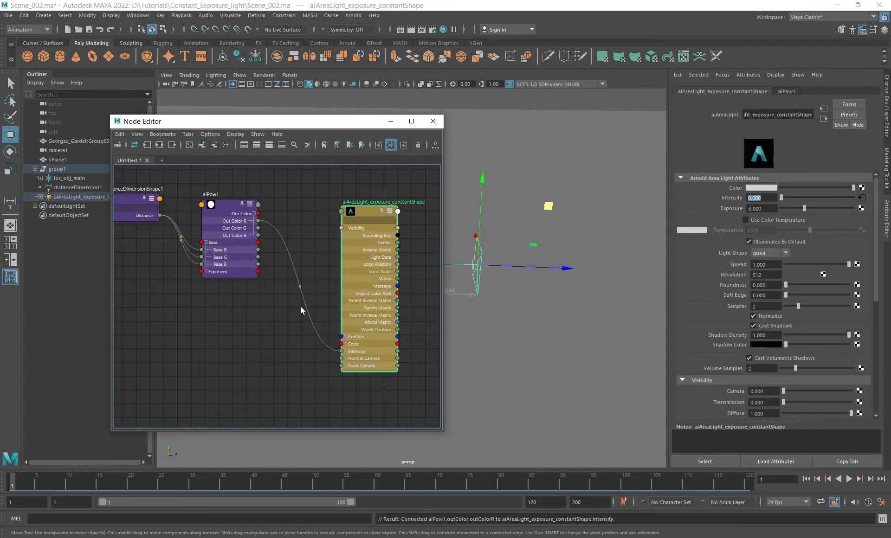
alt+right_drag(301, 306, 291, 230)
alt+middle_drag(301, 313, 321, 316)
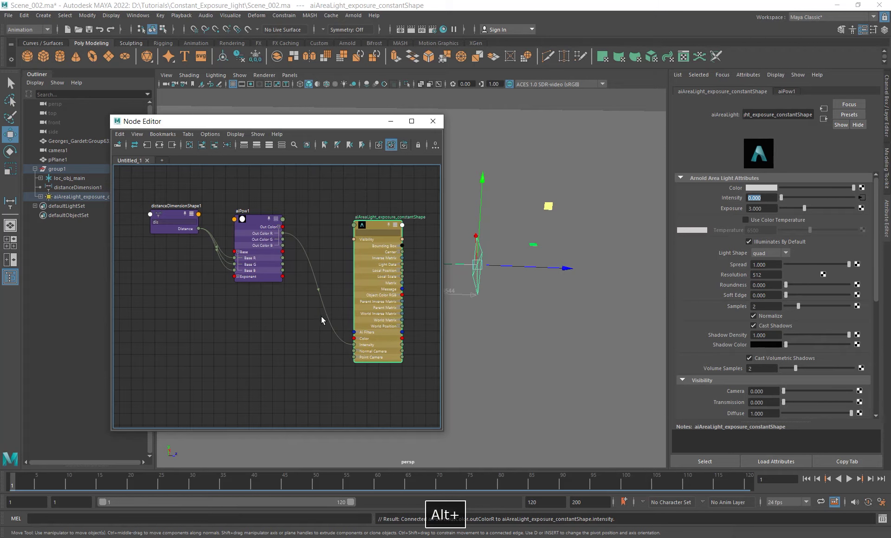
click(764, 198)
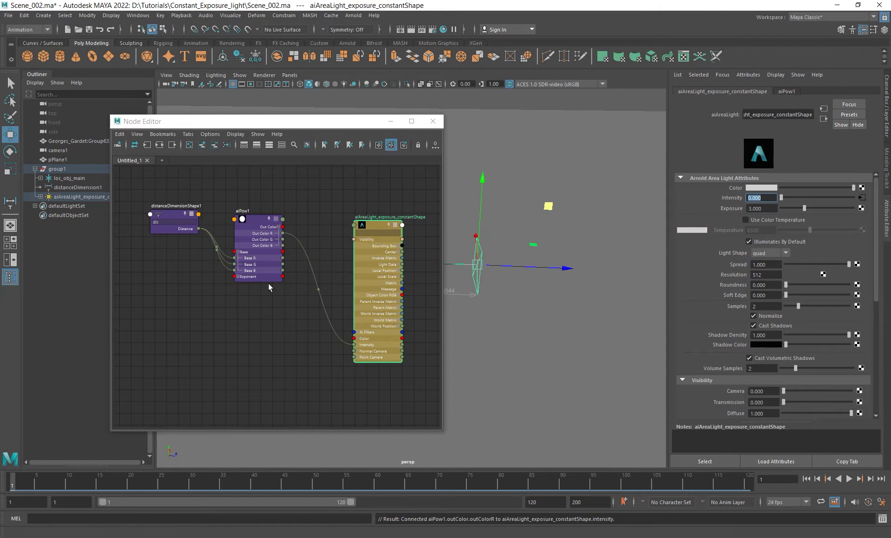
drag(283, 227, 354, 338)
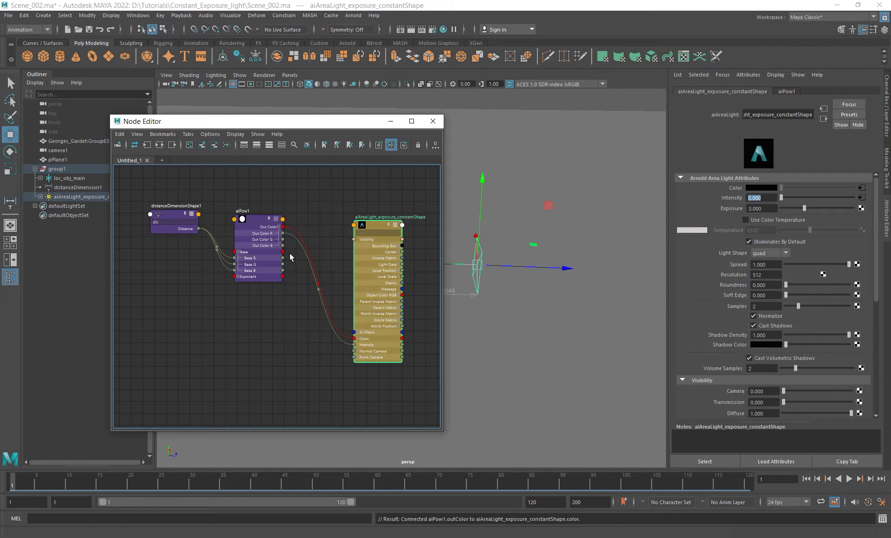
alt+shift+drag(289, 253, 302, 226)
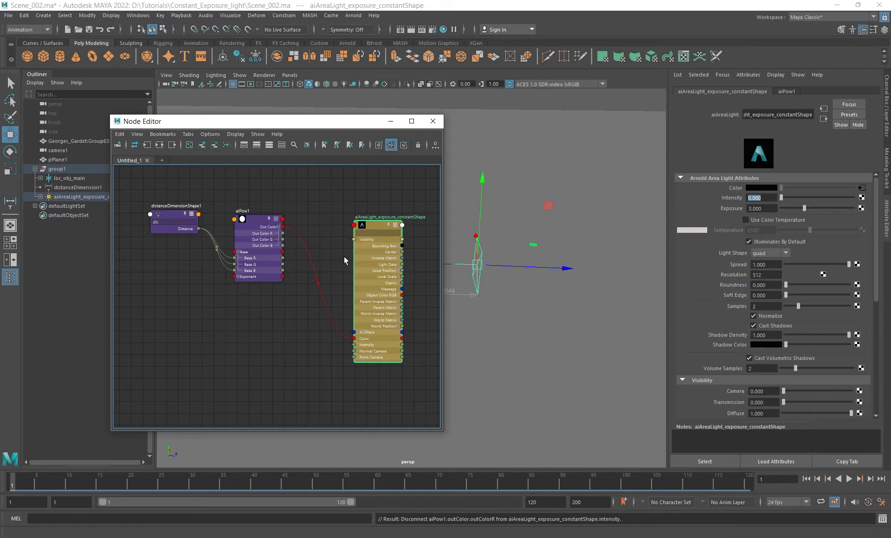
Open the Arnold render window beside the node graph and set the area light's Intensity to 1.
alt+middle_drag(344, 256, 331, 252)
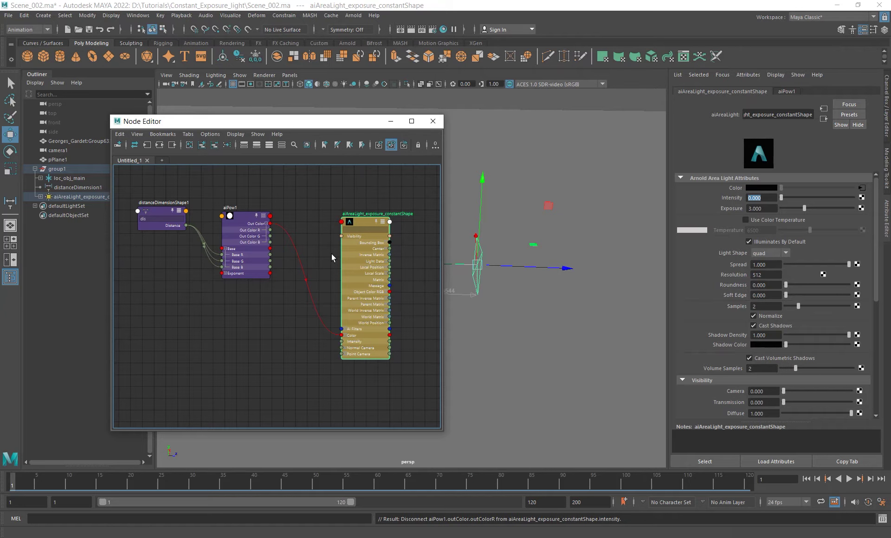
drag(331, 122, 409, 174)
click(353, 15)
click(374, 35)
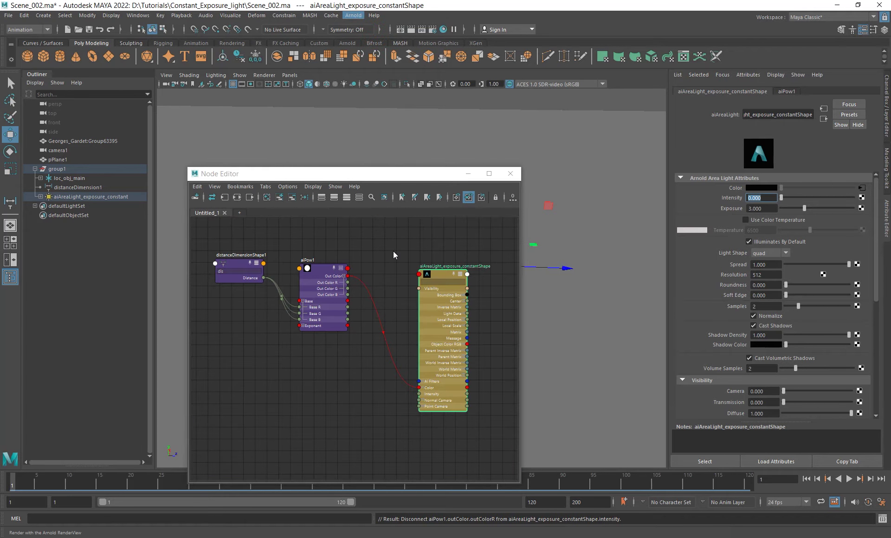
drag(393, 174, 460, 346)
text(10)
key(Return)
click(773, 199)
text(1)
key(Return)
Move the area light to about 72.7 units from the statue and define a render region around the panther's head.
mouse_move(554, 204)
mouse_down()
mouse_move(659, 148)
mouse_move(588, 177)
mouse_move(757, 142)
mouse_move(650, 172)
mouse_up()
shift+drag(204, 214, 293, 307)
shift+drag(213, 190, 291, 297)
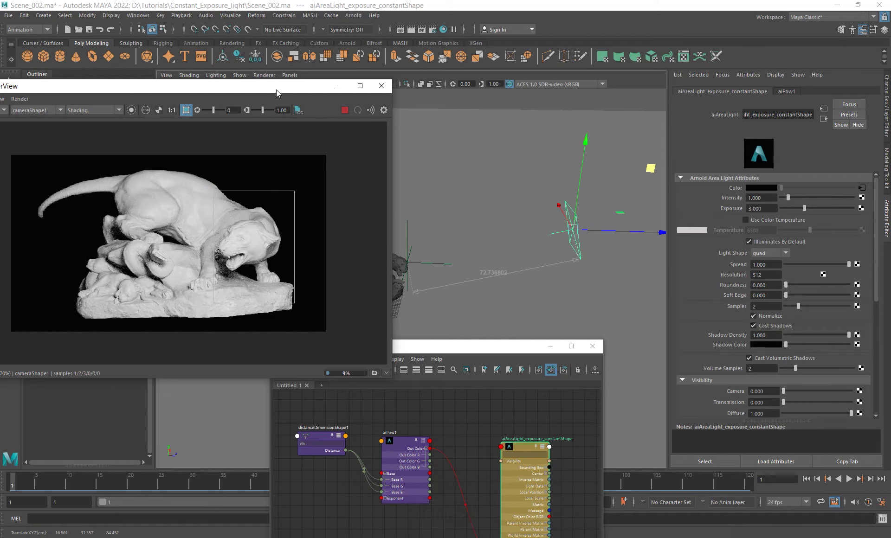
drag(277, 90, 0, 93)
scroll(296, 277, up, 3)
alt+middle_drag(303, 272, 257, 203)
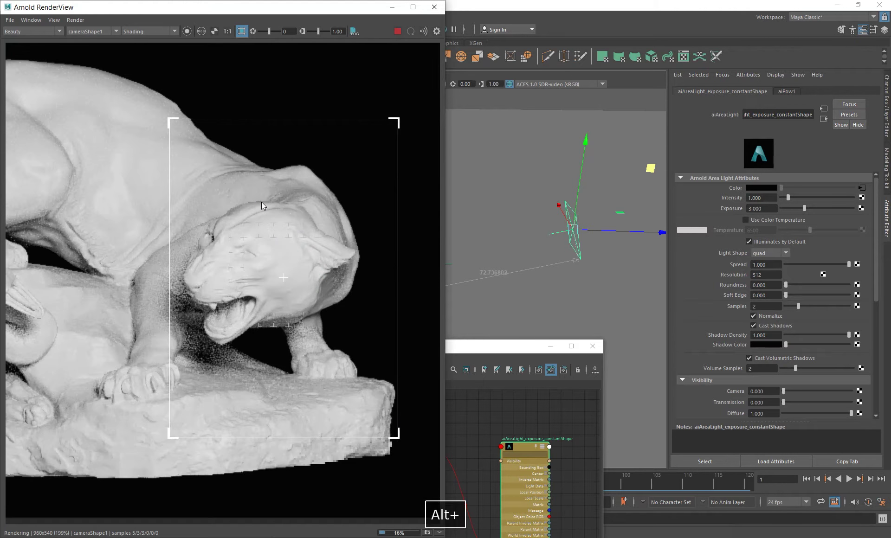
Move the area light farther from the statue, to a distance of about 135 units, and stop the render.
alt+drag(628, 277, 509, 262)
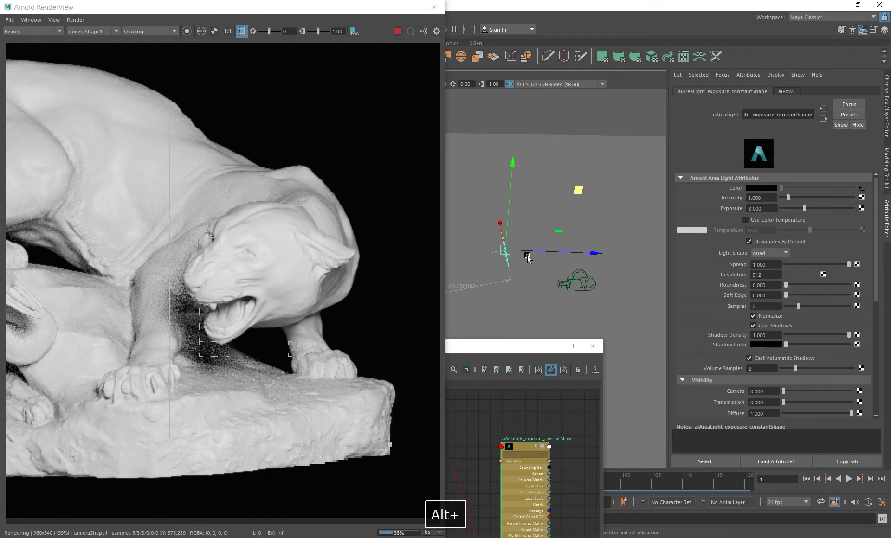
drag(578, 191, 661, 131)
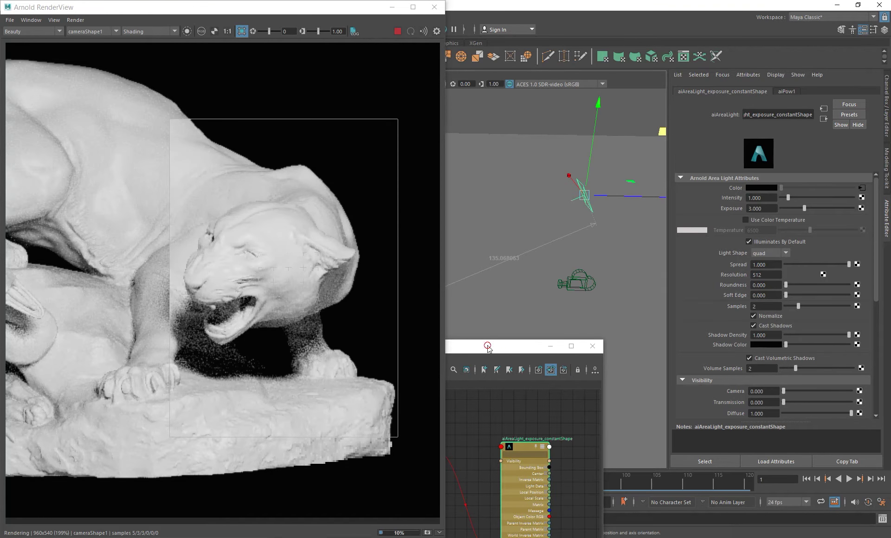
drag(485, 344, 638, 344)
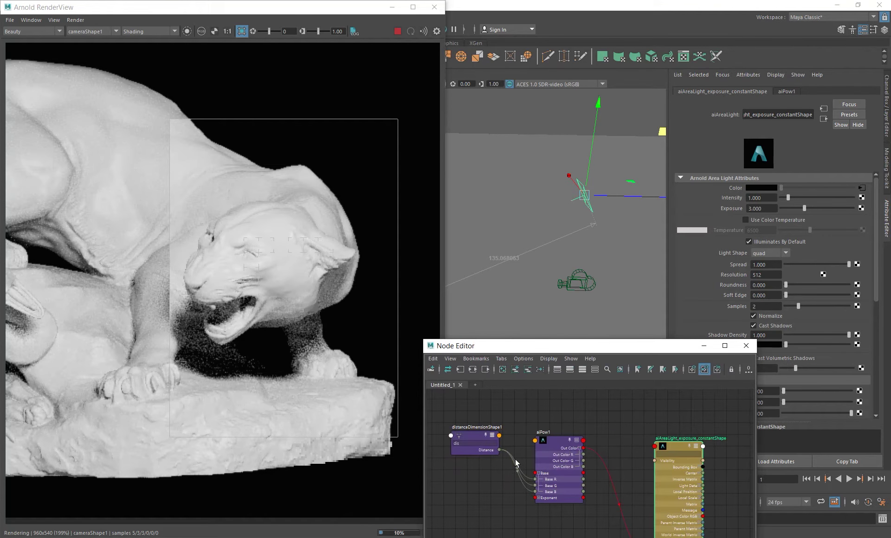
click(396, 31)
Shift the distanceDimension and aiPow1 nodes away from the area light node to make room between them.
drag(596, 349, 494, 284)
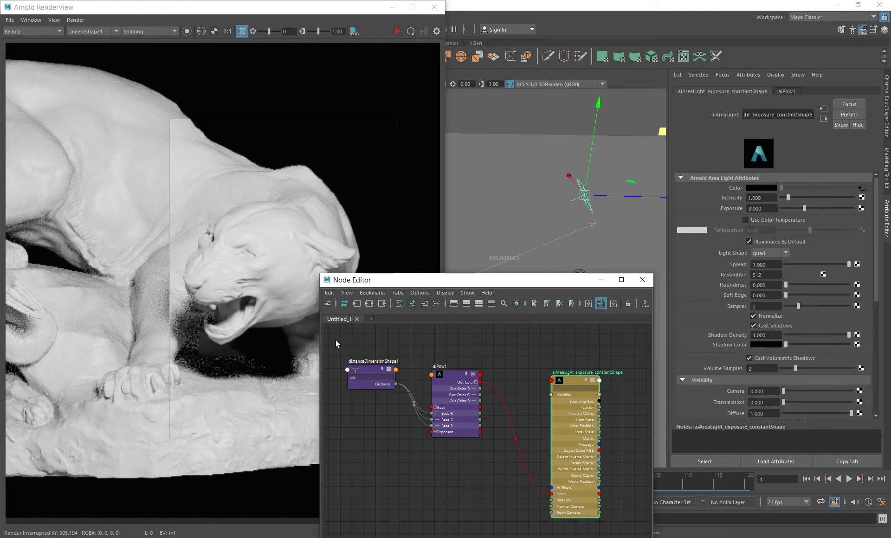
drag(335, 343, 501, 464)
drag(460, 405, 413, 417)
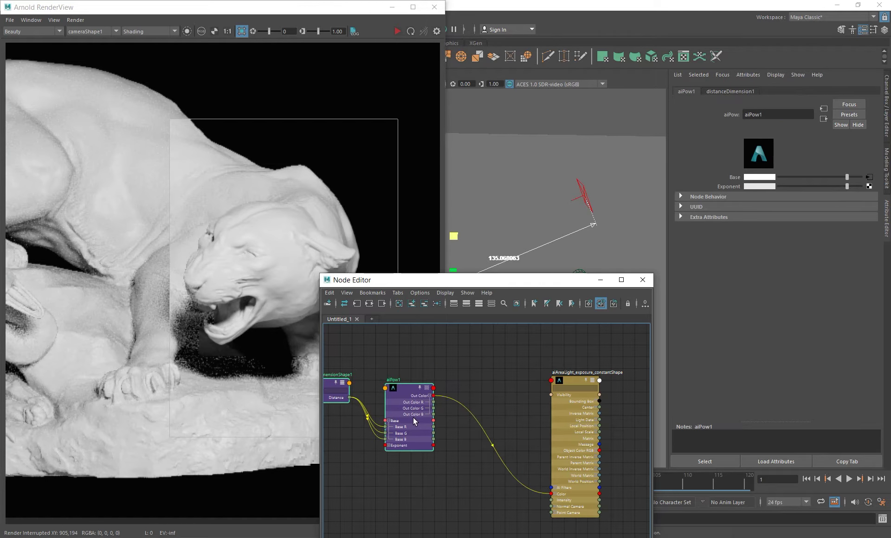
click(600, 403)
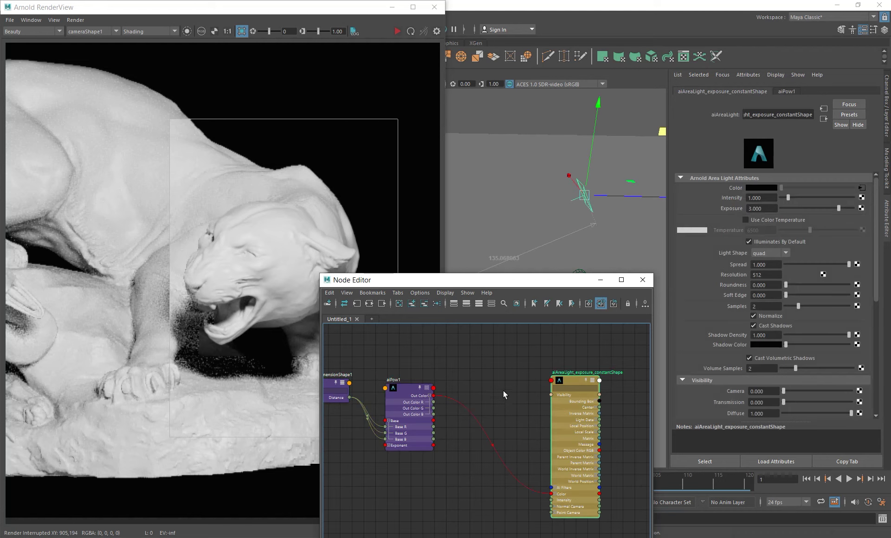
mouse_move(502, 391)
alt+middle_down()
mouse_move(534, 401)
mouse_move(499, 409)
alt+middle_up()
key(Tab)
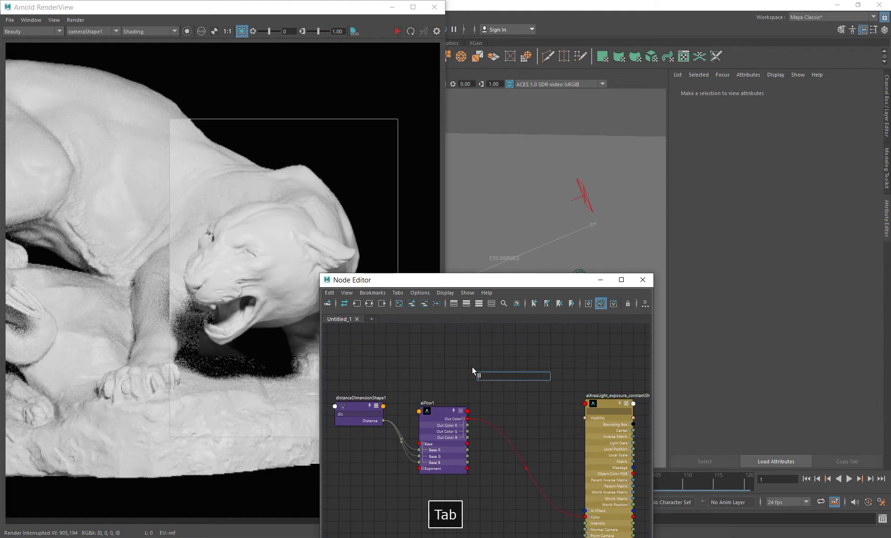
text(file)
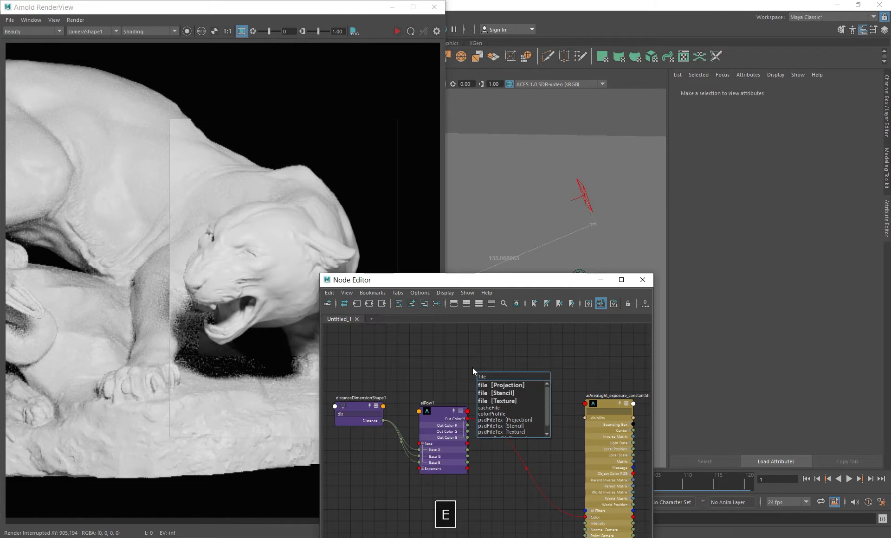
click(460, 360)
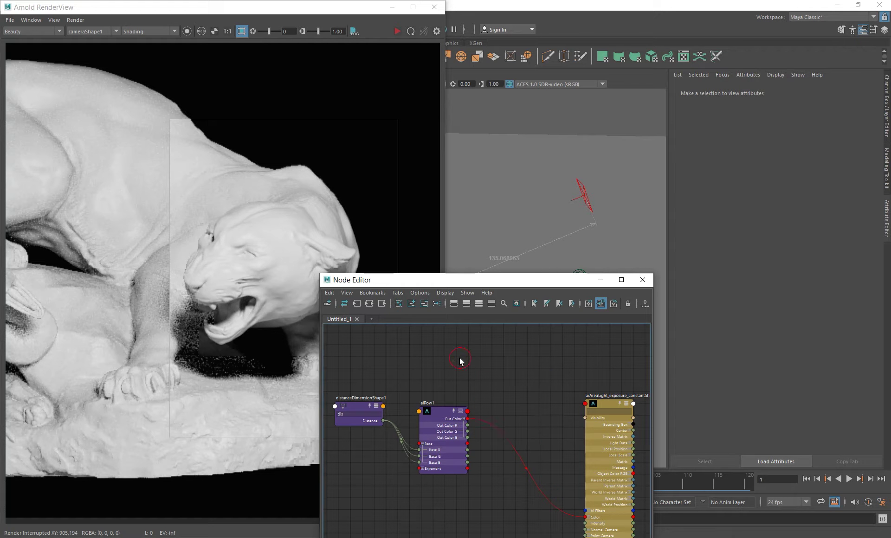
Create an aiBlackbody node in the node graph and place it above aiPow1.
key(Tab)
text(black)
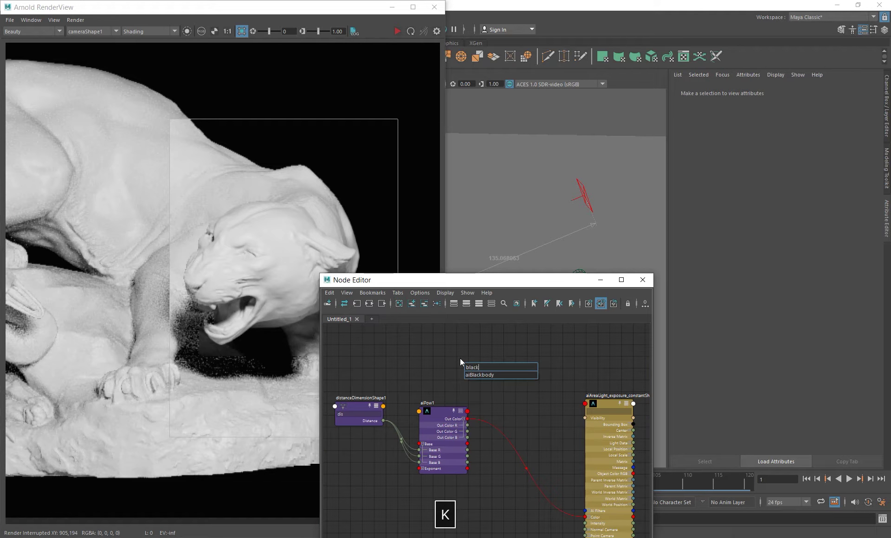
text(body)
key(Return)
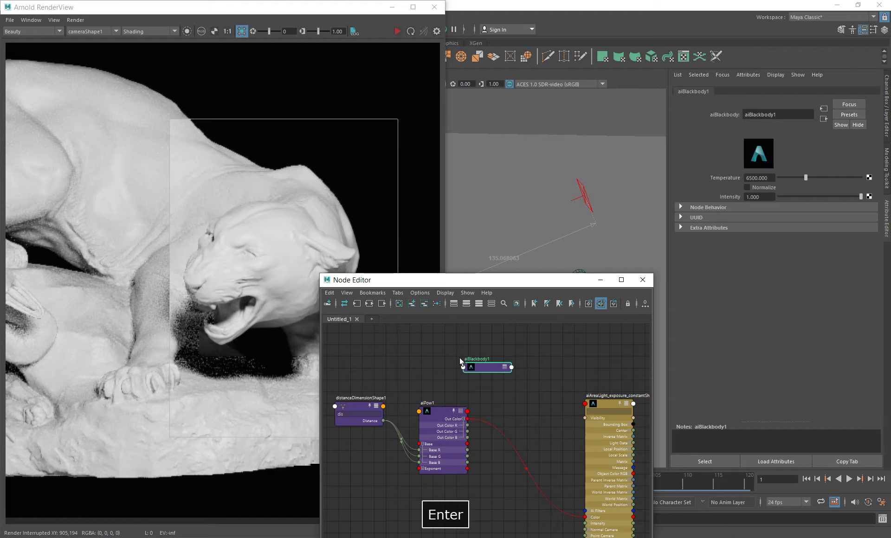
drag(471, 370, 416, 365)
Create an aiComposite node and connect aiBlackbody1 to its A input and aiPow1 to its B input.
click(502, 374)
key(Tab)
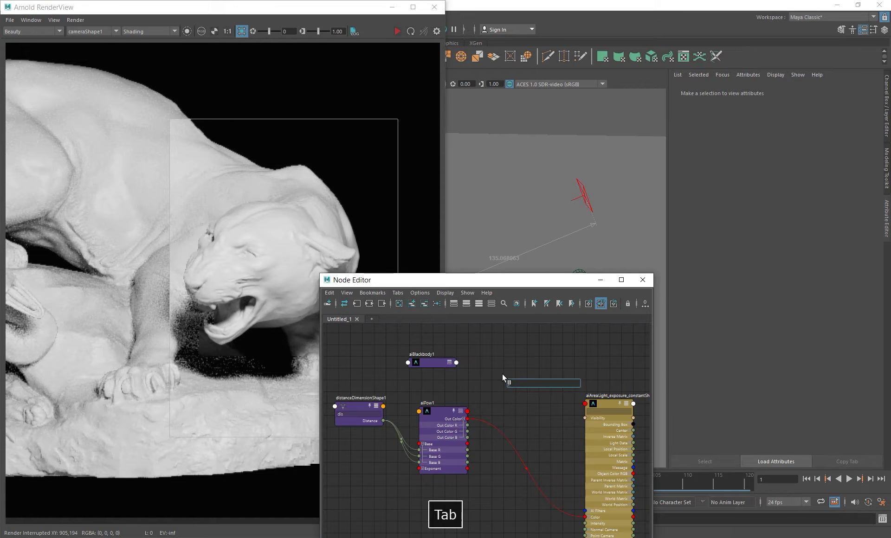
text(aicompo)
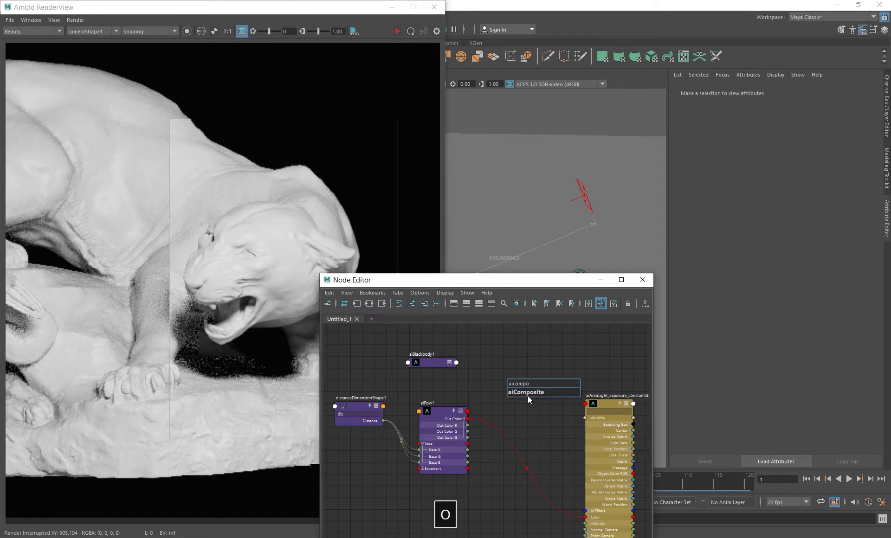
click(528, 393)
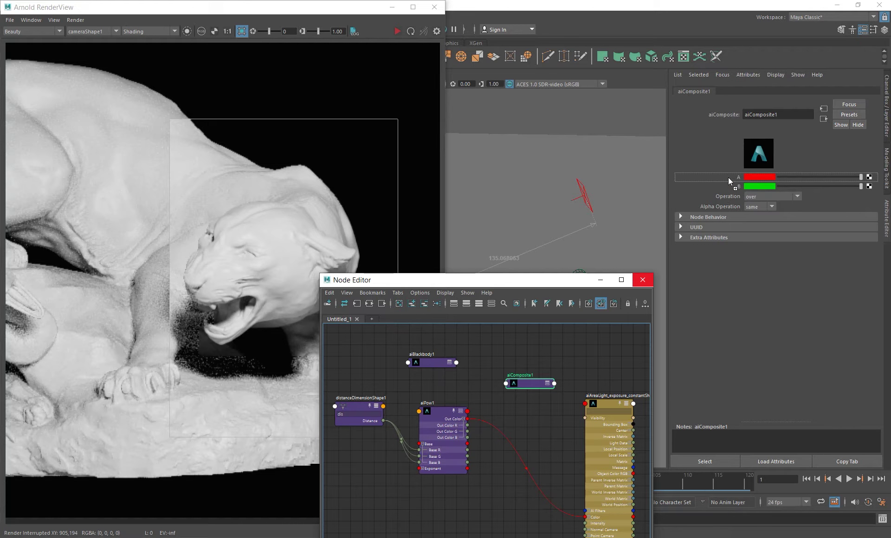
drag(456, 362, 505, 383)
middle_drag(730, 180, 737, 185)
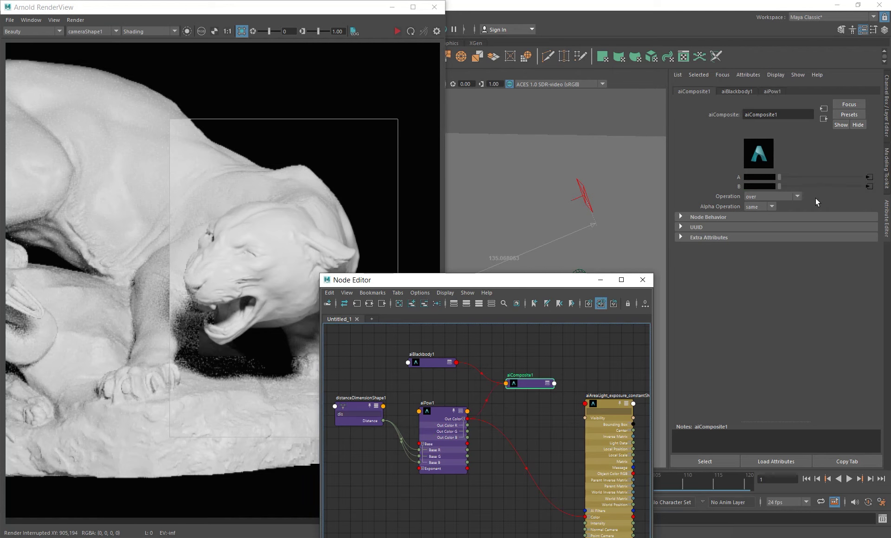
Set the aiComposite node's Operation to multiply.
click(797, 196)
scroll(762, 272, down, 2)
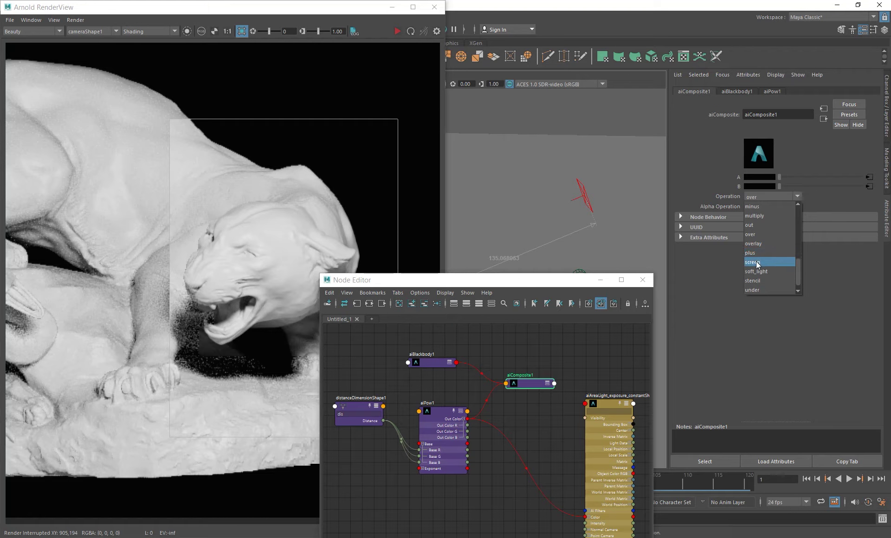
click(757, 263)
click(763, 197)
click(752, 258)
alt+middle_drag(535, 389, 519, 365)
click(766, 197)
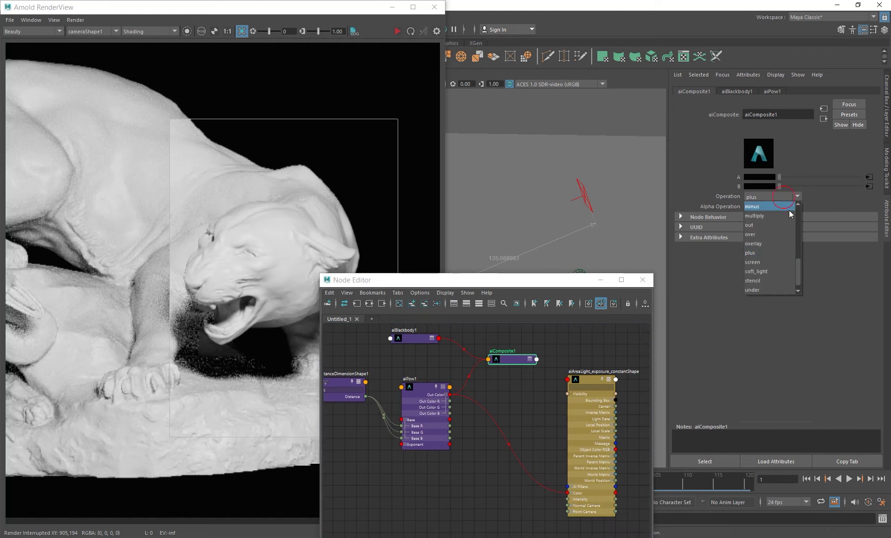
click(761, 228)
Connect the aiComposite node's output to the area light's Color in place of aiPow1.
alt+middle_drag(542, 398, 531, 394)
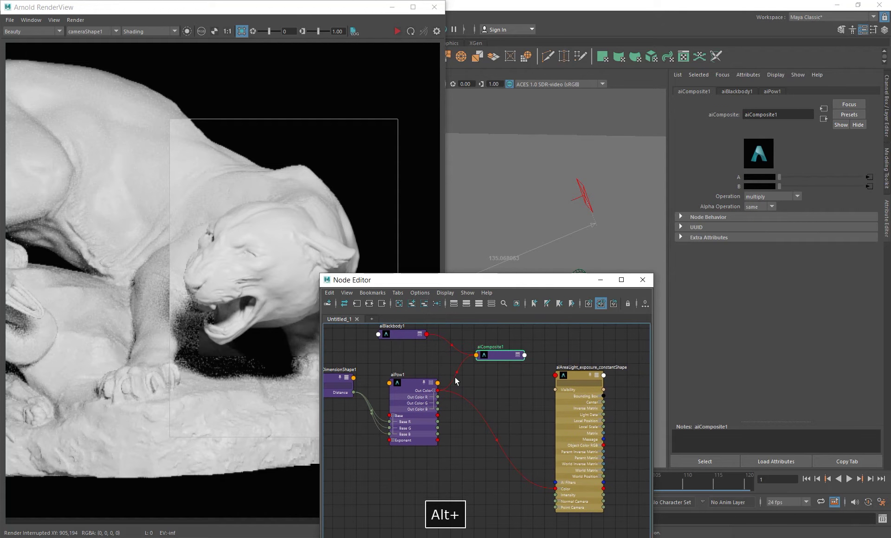
drag(444, 390, 525, 357)
click(556, 362)
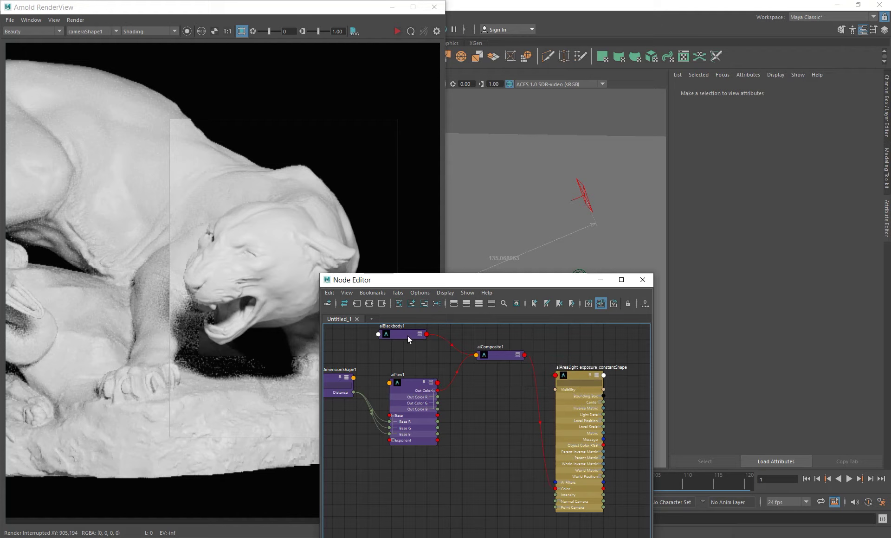
Restart the render and set the aiBlackbody node to Normalize with a Temperature of 3500.
click(407, 335)
click(397, 31)
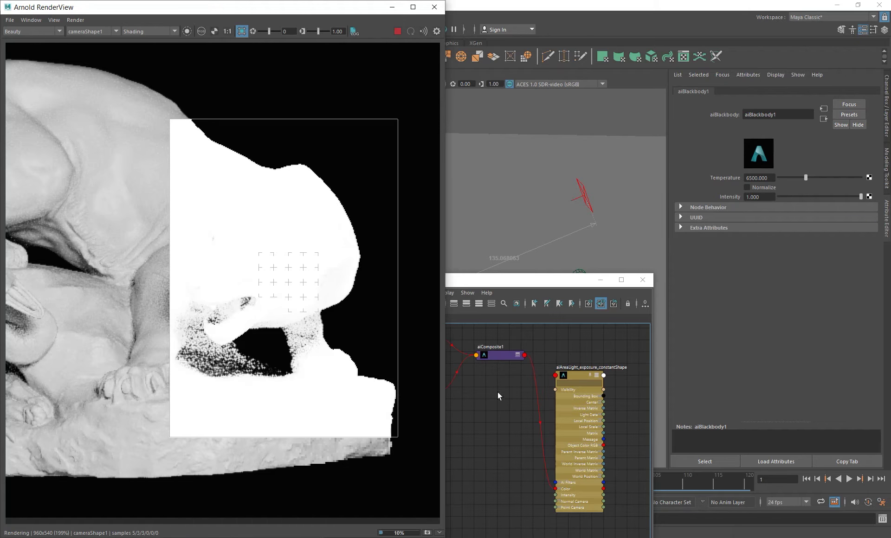
alt+middle_drag(497, 391, 485, 432)
click(759, 190)
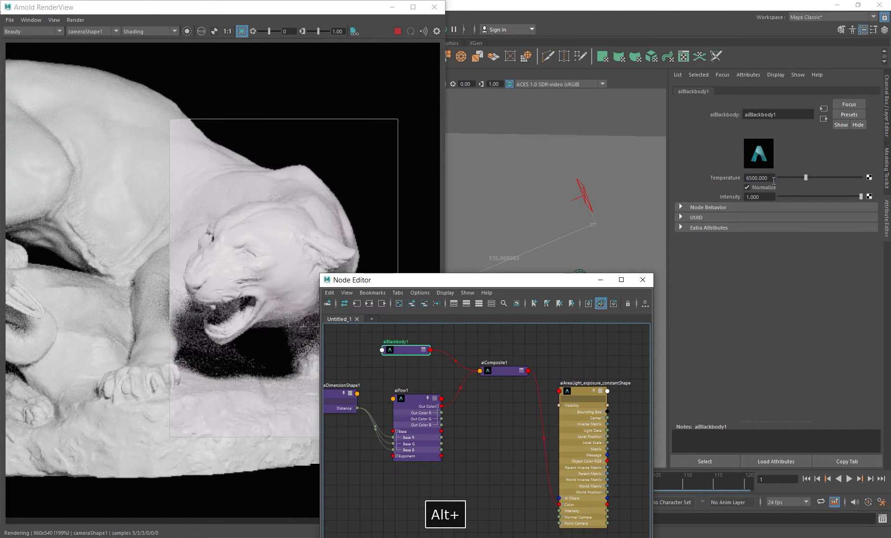
double_click(773, 181)
text(3500)
key(Return)
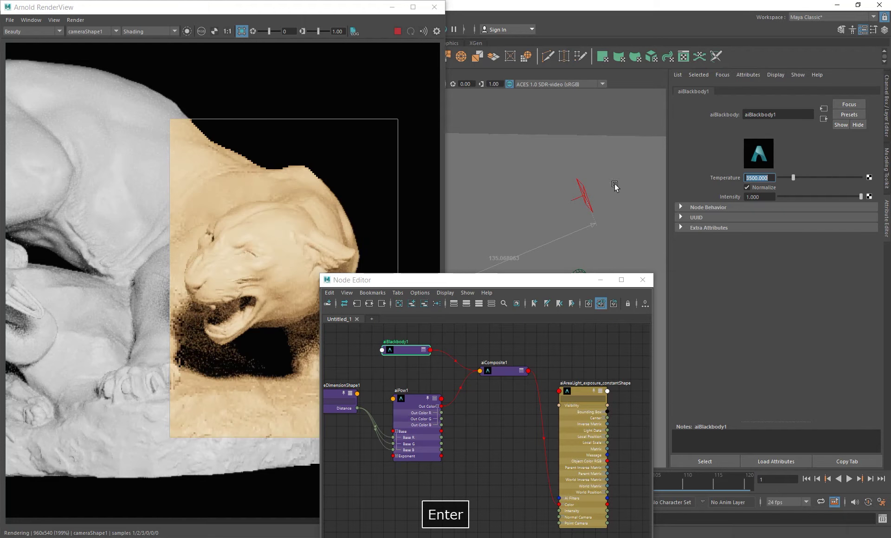
Create a file texture node and arrange it with its place2dTexture node above aiBlackbody1.
drag(479, 280, 496, 347)
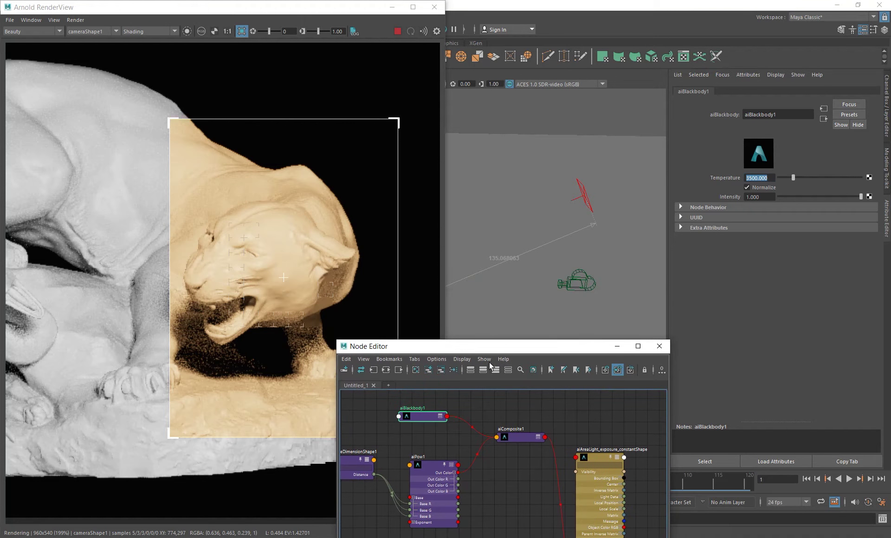
mouse_move(426, 434)
alt+middle_down()
mouse_move(455, 450)
mouse_move(436, 436)
alt+middle_up()
click(436, 429)
key(Tab)
text(file)
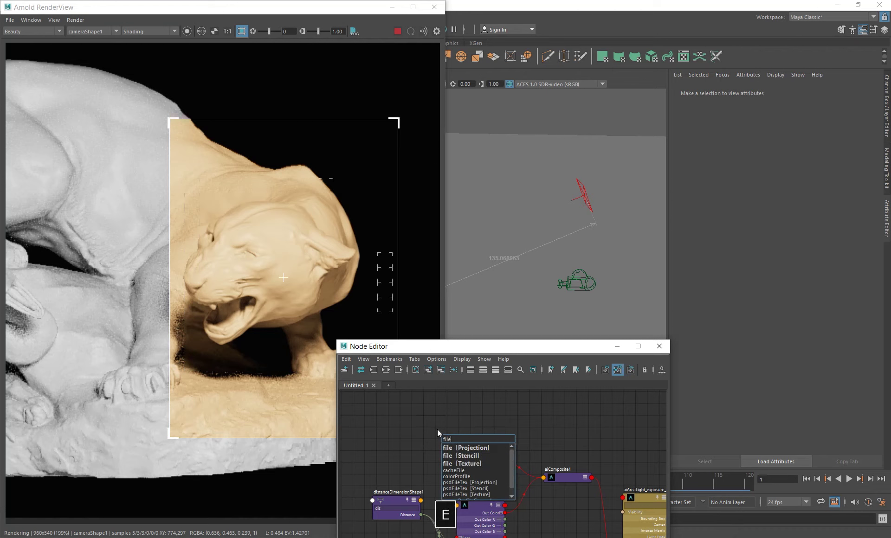
click(462, 464)
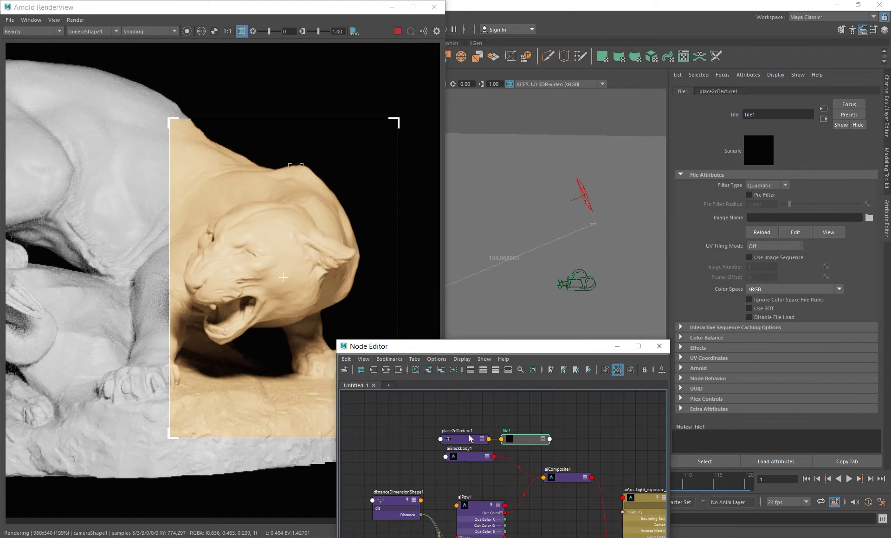
drag(469, 438, 408, 419)
drag(526, 441, 495, 426)
Connect the file1 texture to input A of aiComposite1 in place of aiBlackbody1.
double_click(564, 479)
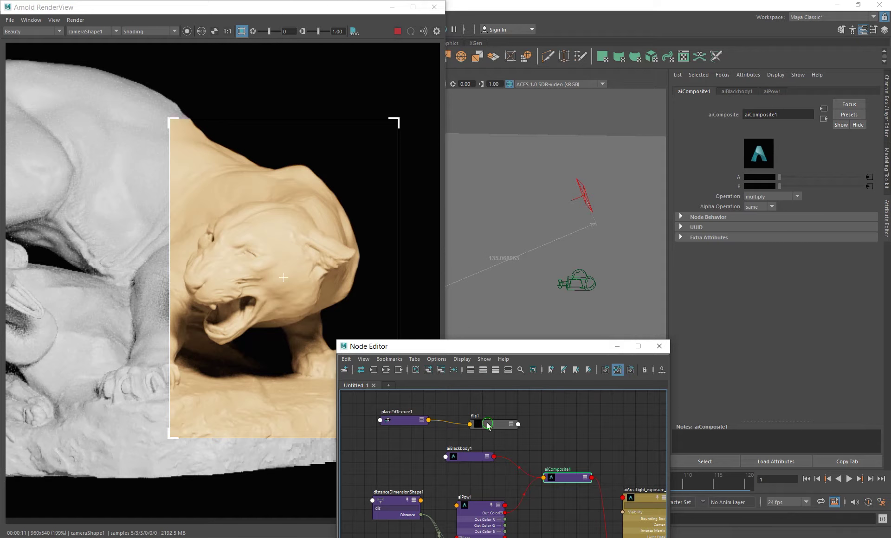
middle_drag(487, 426, 739, 179)
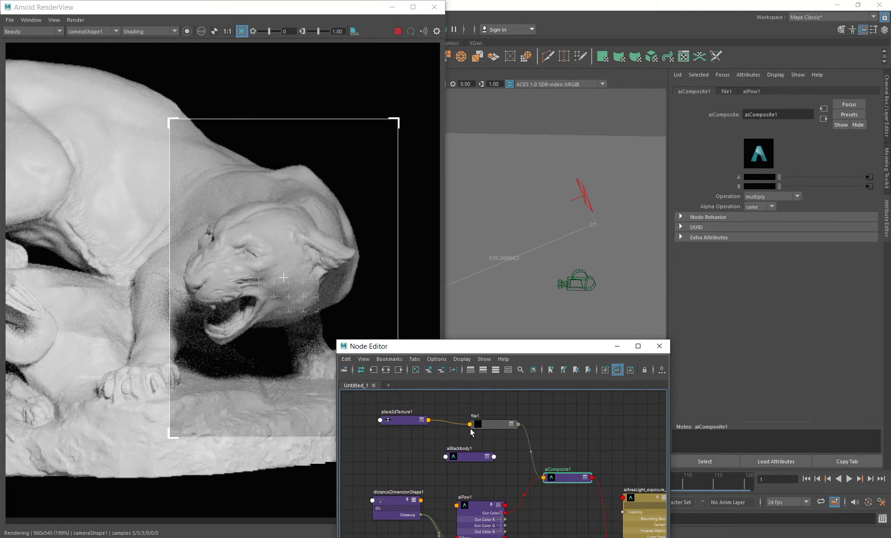
Select the constant-exposure area light and move it farther away from the sculpture.
alt+drag(610, 275, 570, 238)
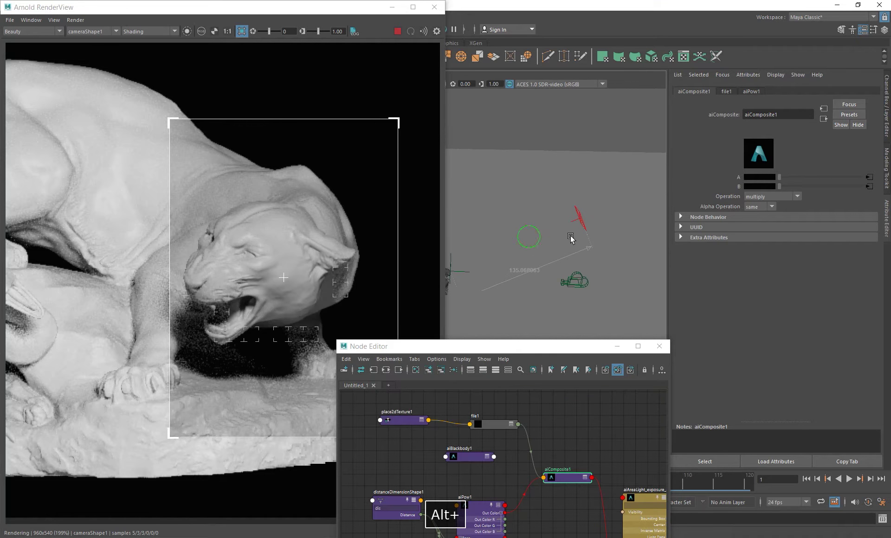
click(578, 217)
alt+right_drag(556, 231, 485, 260)
alt+middle_drag(485, 261, 538, 258)
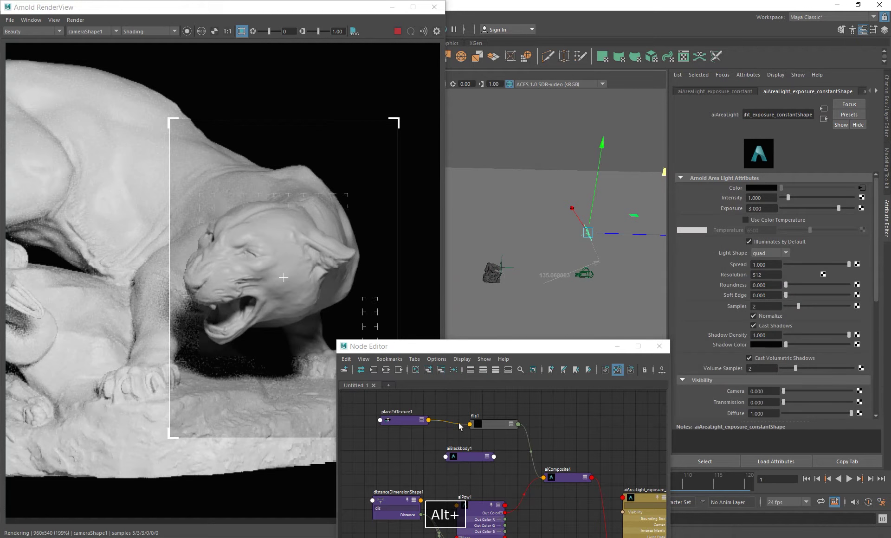
alt+middle_drag(606, 214, 585, 221)
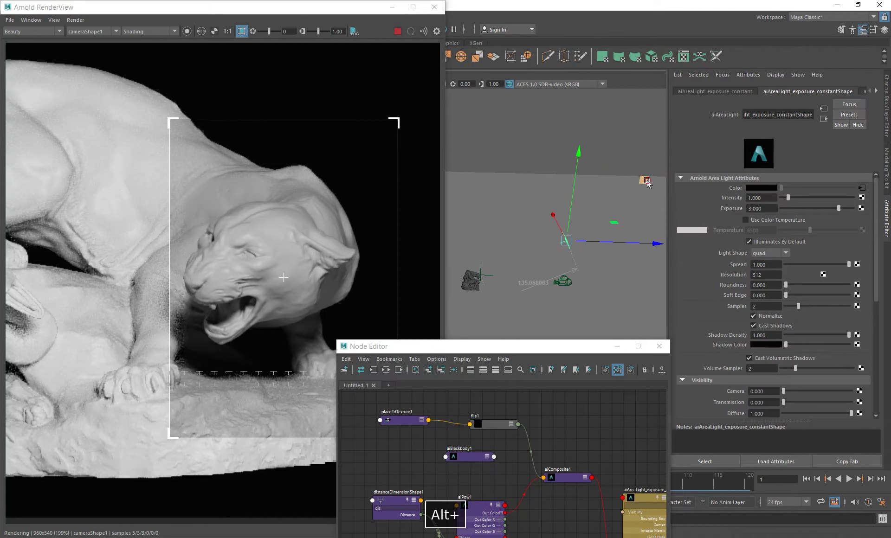
drag(643, 181, 688, 152)
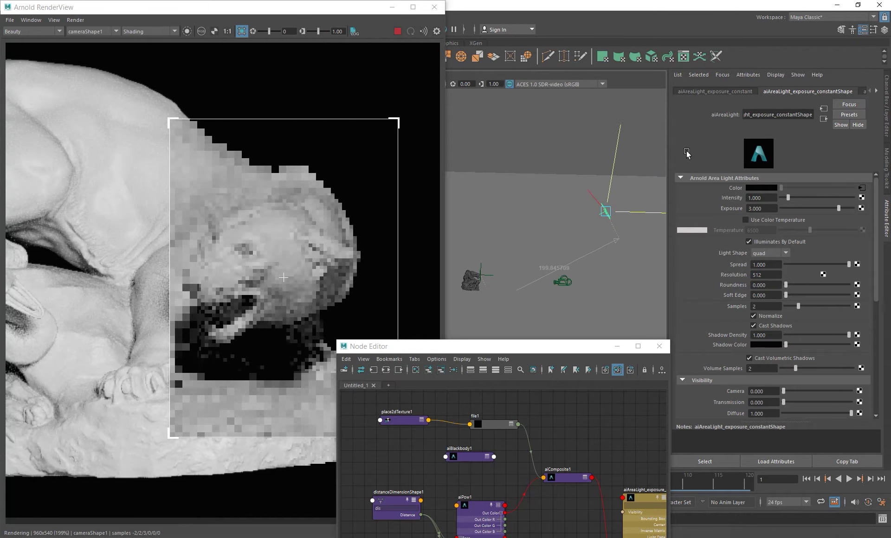
Stop the render and create a multiplyDivide node placed below aiPow1 in the node graph.
click(397, 31)
drag(551, 345, 548, 150)
alt+middle_drag(541, 348, 542, 283)
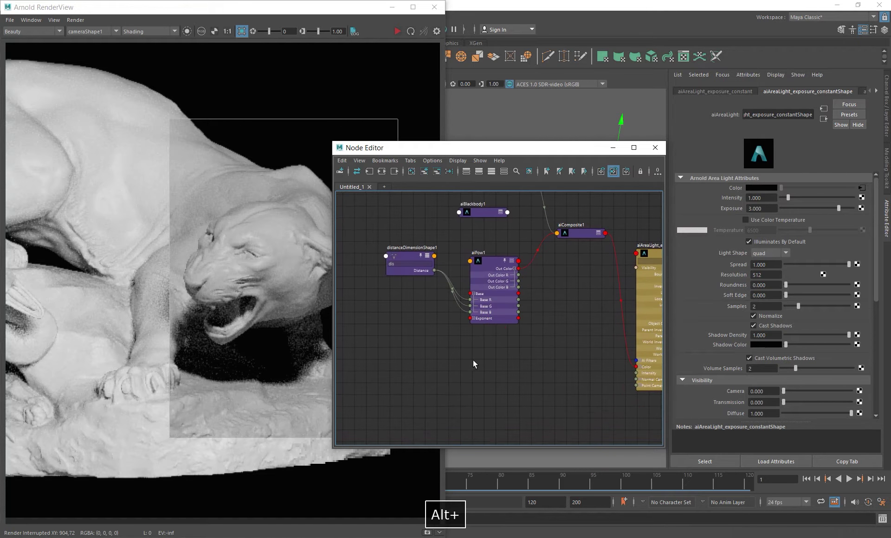
click(423, 363)
key(Tab)
text(multi)
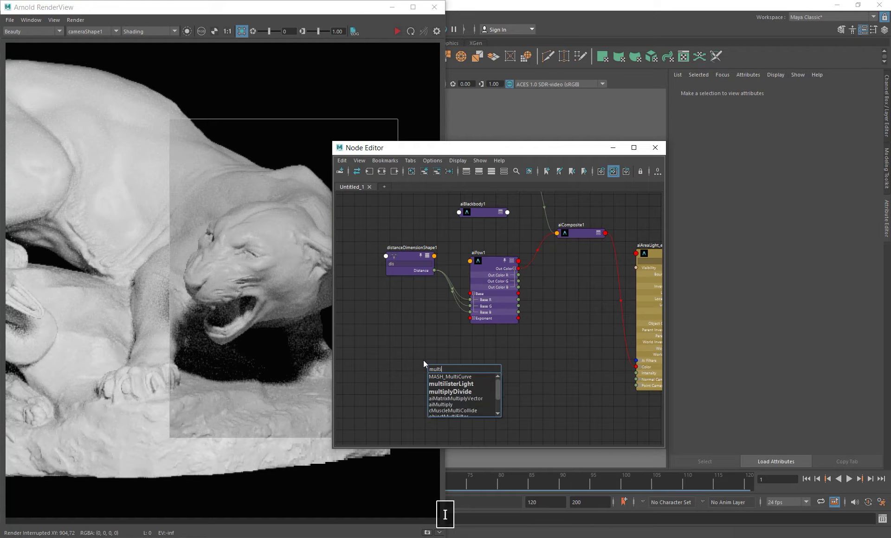
click(455, 391)
drag(483, 371, 501, 360)
click(502, 363)
click(502, 362)
click(502, 362)
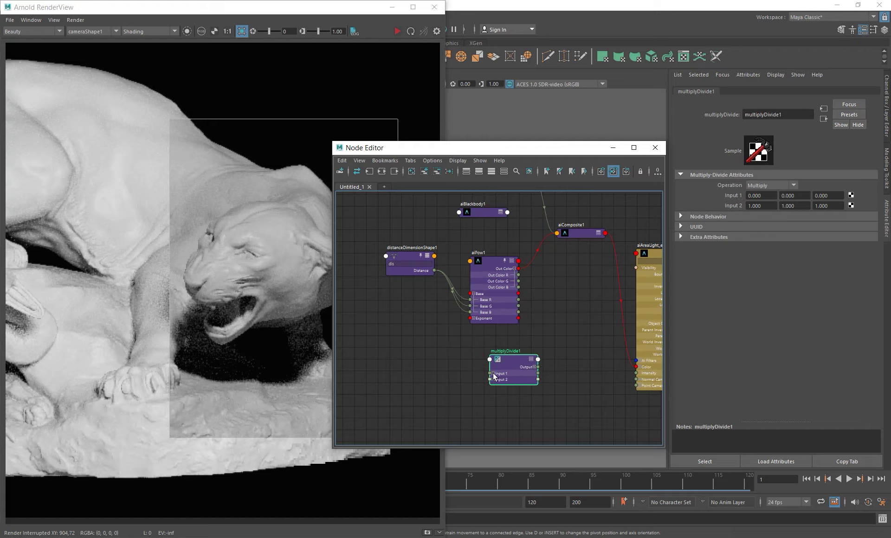
Connect distanceDimensionShape1's Distance to Input 1 X, Y, Z and Input 2 X, Y, Z of multiplyDivide1, keeping its Operation at Multiply.
drag(434, 271, 491, 376)
click(492, 374)
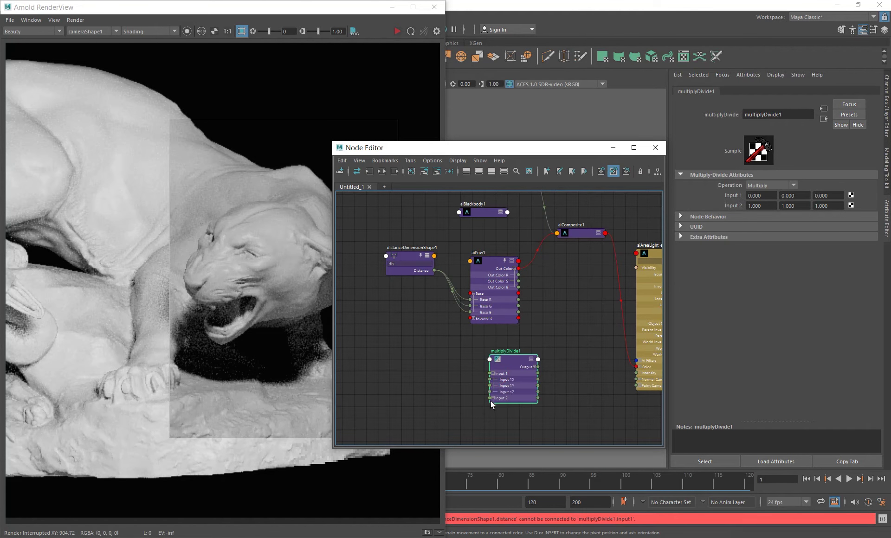
click(492, 398)
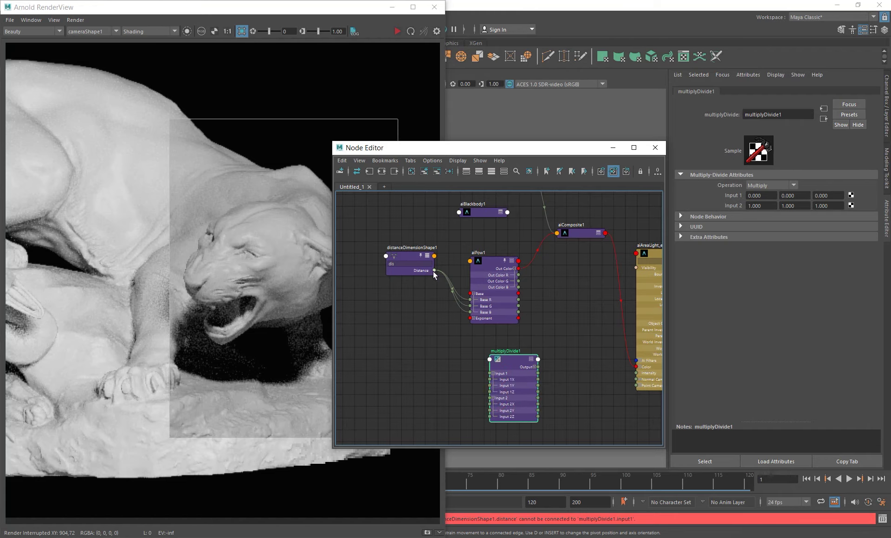
drag(433, 271, 490, 379)
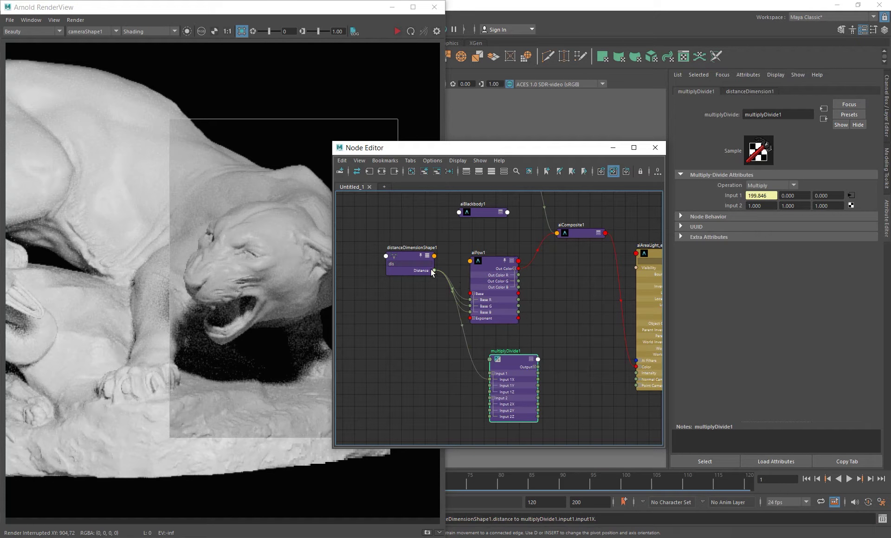
drag(433, 271, 490, 404)
alt+middle_drag(567, 381, 532, 379)
drag(398, 271, 454, 384)
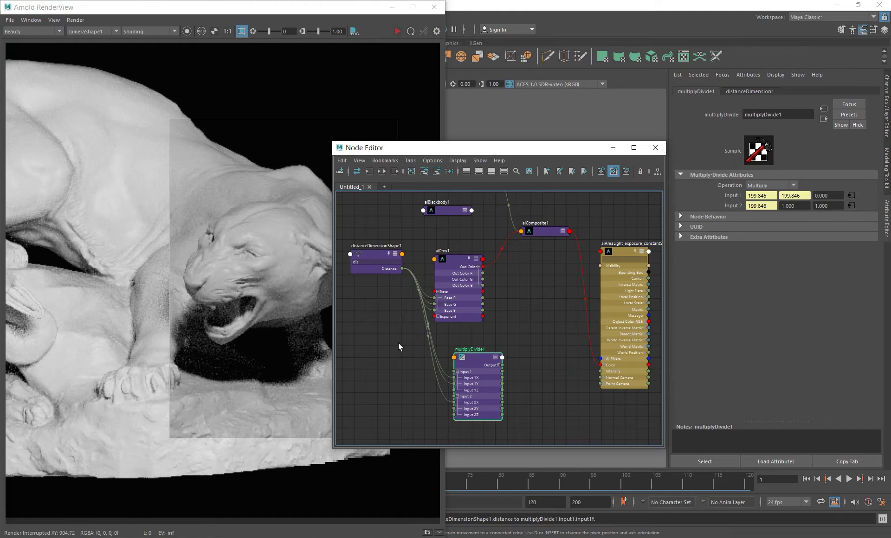
drag(403, 272, 455, 390)
drag(402, 271, 454, 408)
drag(403, 271, 455, 415)
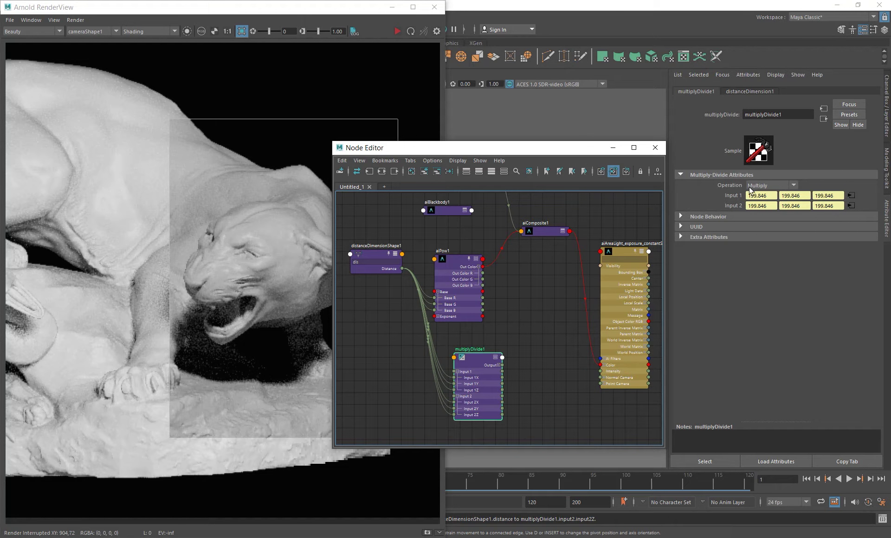
click(778, 185)
click(751, 213)
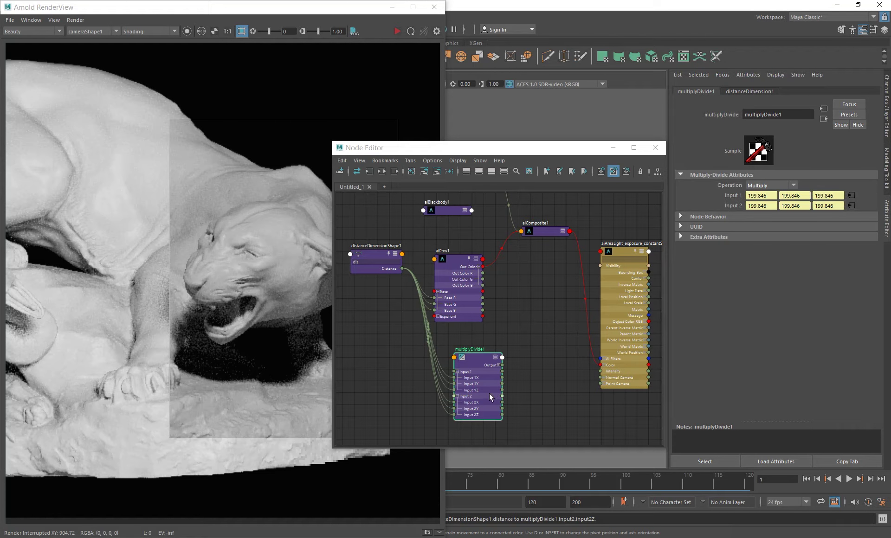
Align multiplyDivide1 under aiPow1 and connect its Output to input B of aiComposite1 in place of aiPow1.
drag(481, 369, 463, 367)
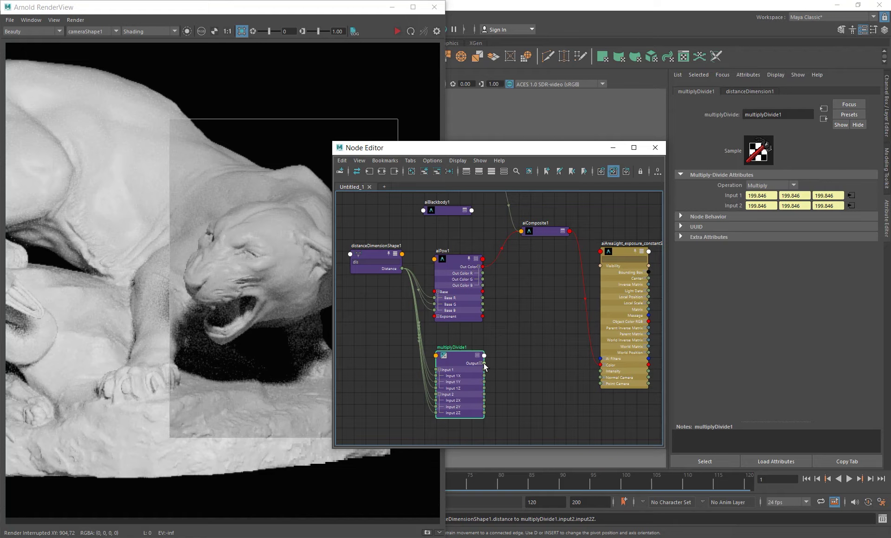
drag(486, 367, 521, 231)
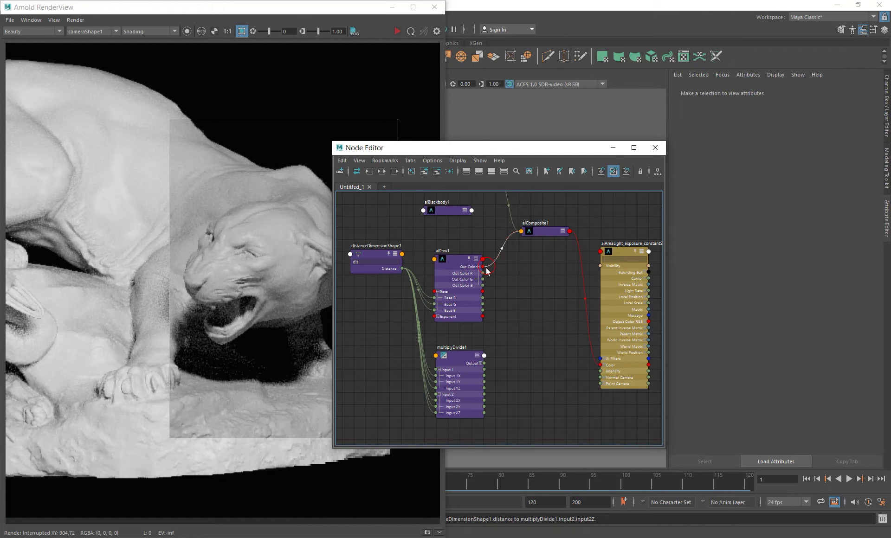
drag(483, 351, 483, 363)
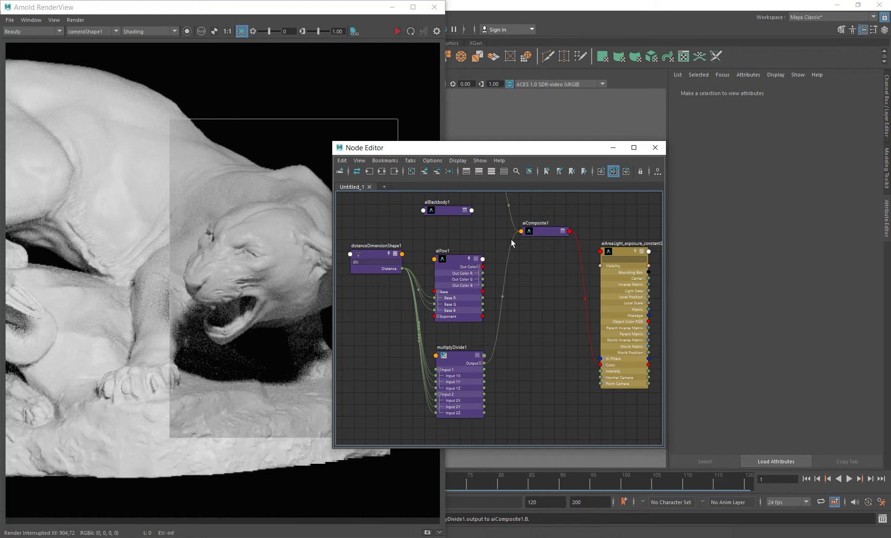
Restart the render, test the area light at different distances from the sculpture, and stop the render.
drag(542, 150, 586, 223)
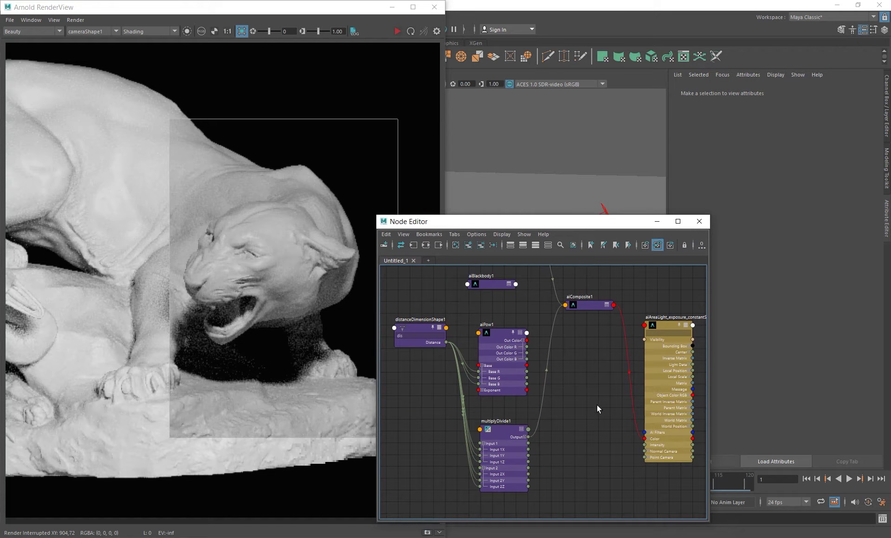
click(397, 31)
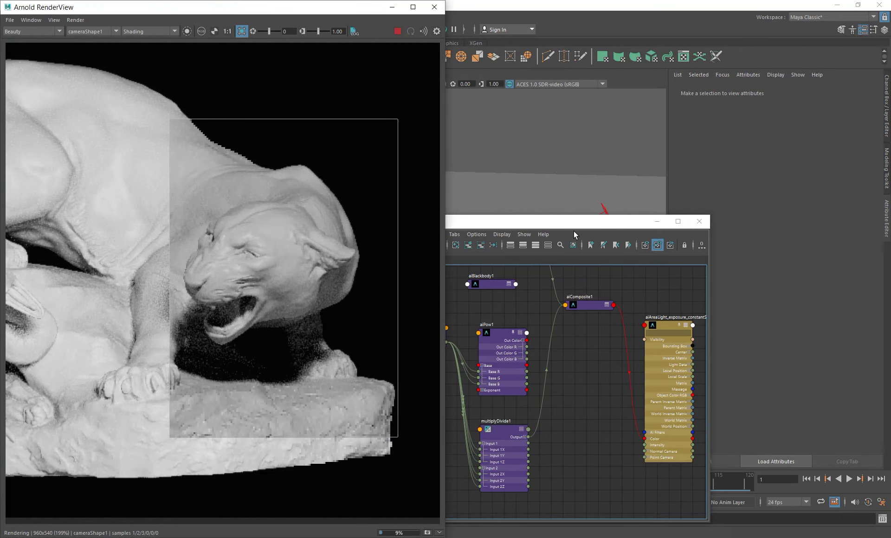
drag(574, 222, 564, 345)
click(604, 212)
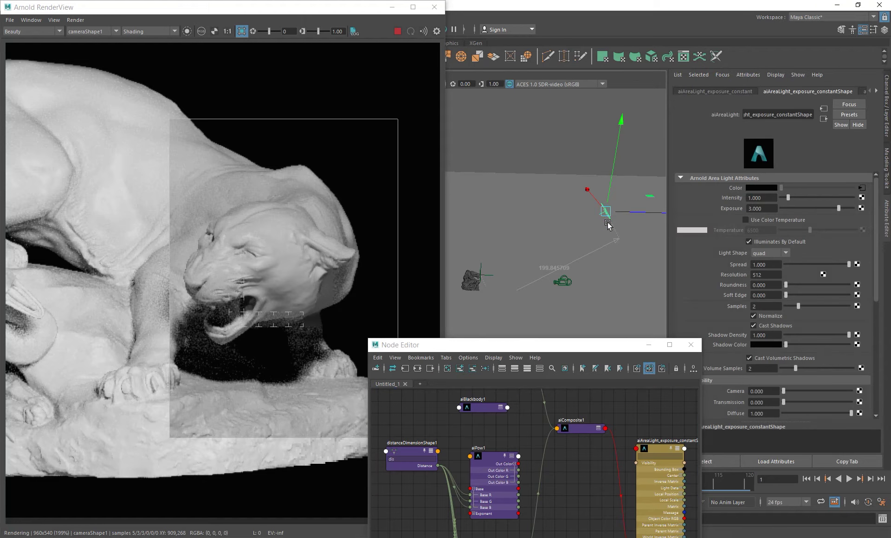
drag(625, 188, 580, 188)
middle_drag(664, 125, 673, 165)
drag(673, 164, 634, 175)
click(398, 31)
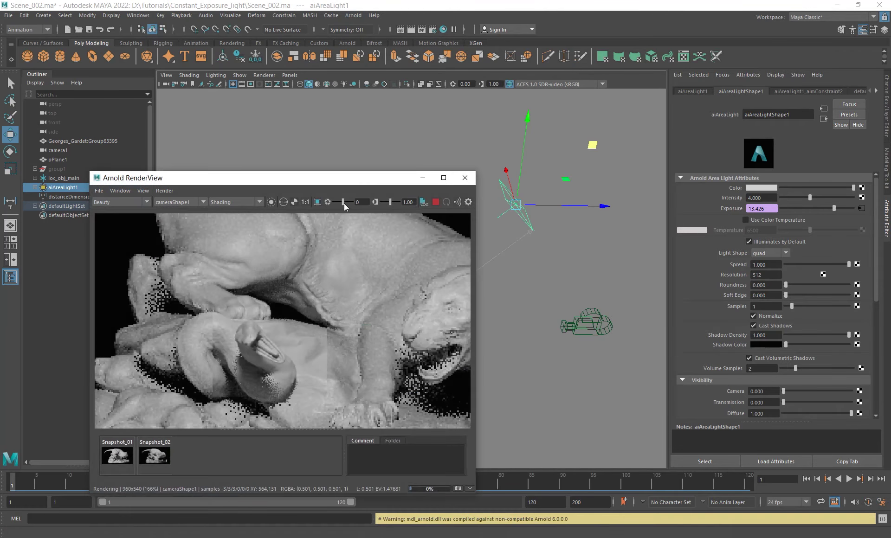
Set a render region around the small animal's raised head in the lower part of the sculpture in Scene_002.
drag(357, 175, 329, 94)
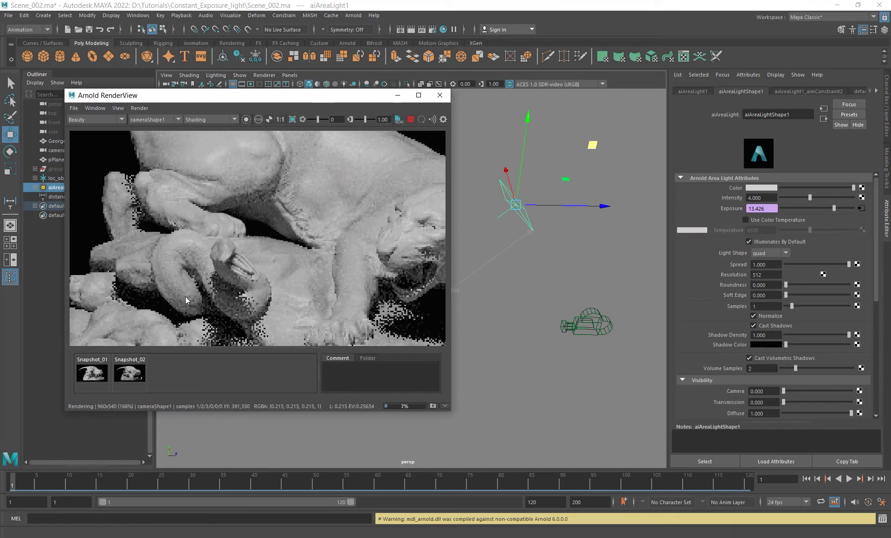
shift+drag(188, 231, 286, 366)
alt+middle_drag(288, 283, 309, 223)
click(283, 257)
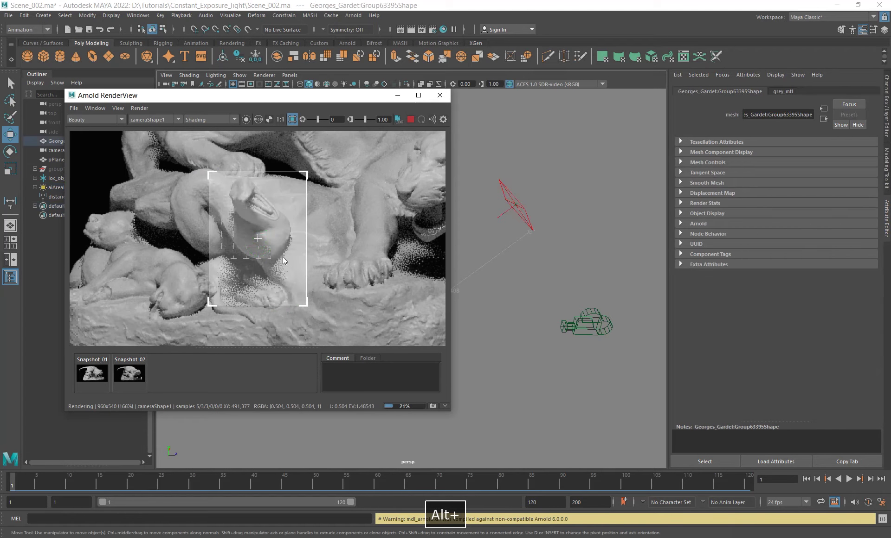
Select aiAreaLight1 and move it closer to the sculpture.
click(511, 196)
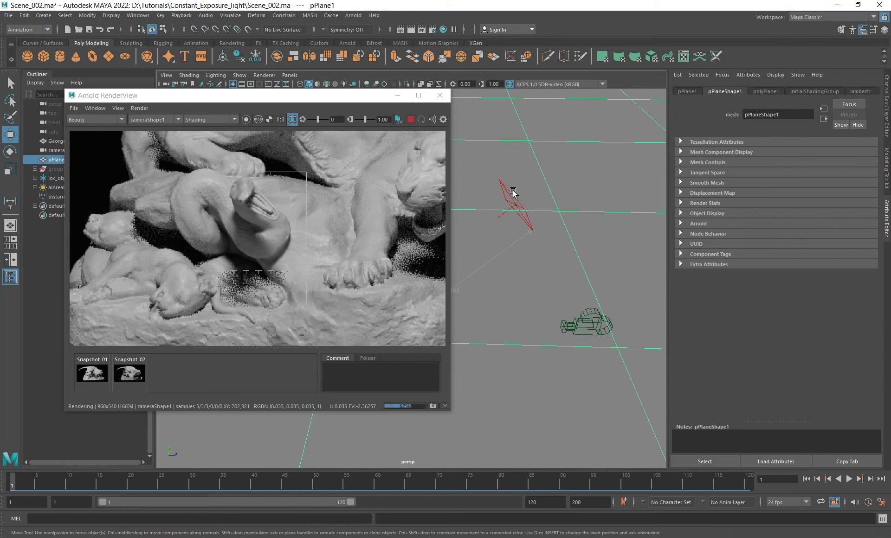
click(510, 195)
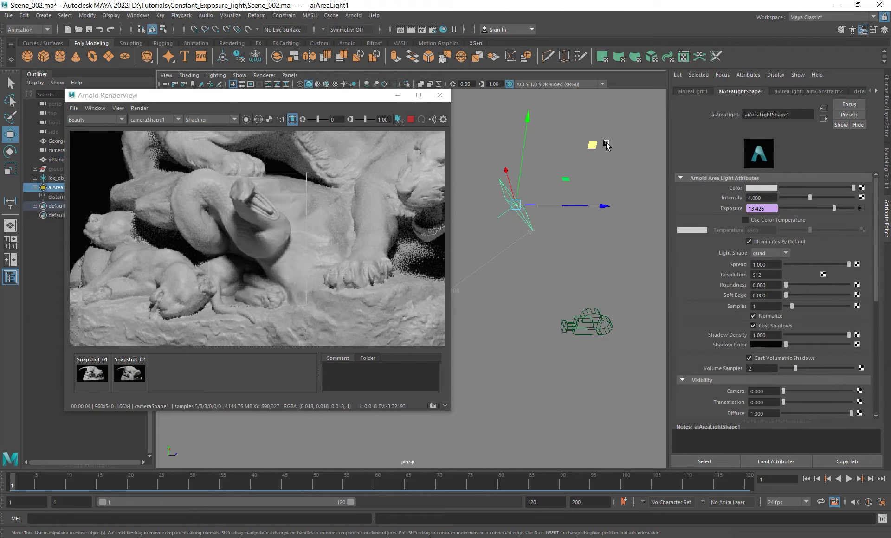
drag(607, 145, 534, 186)
drag(370, 96, 315, 84)
Set the X scale of aiAreaLight1 to 15 and resize the light uniformly about its centre.
alt+right_drag(482, 248, 522, 261)
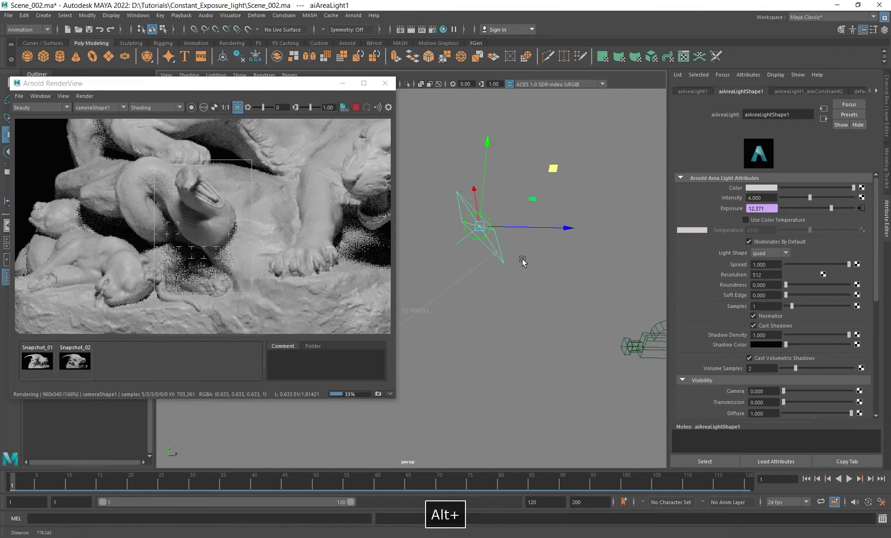
alt+drag(522, 261, 551, 245)
key(r)
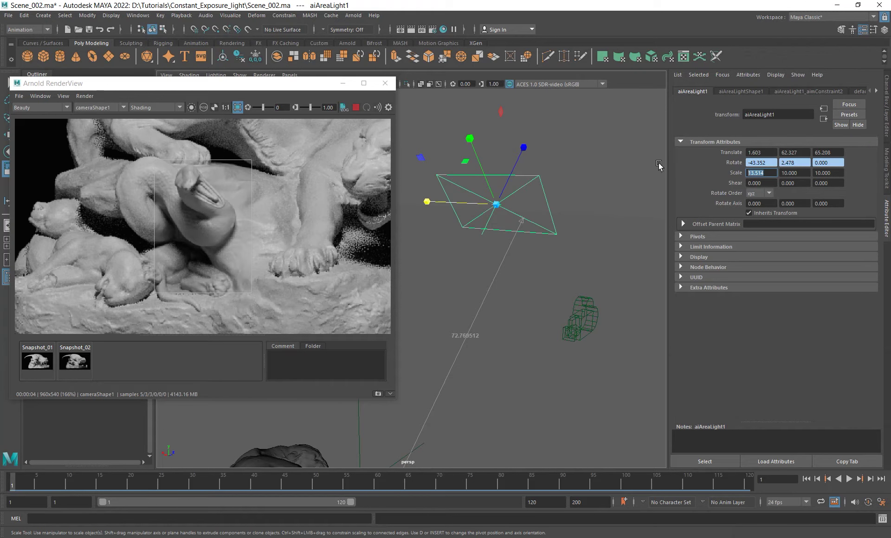
key(Return)
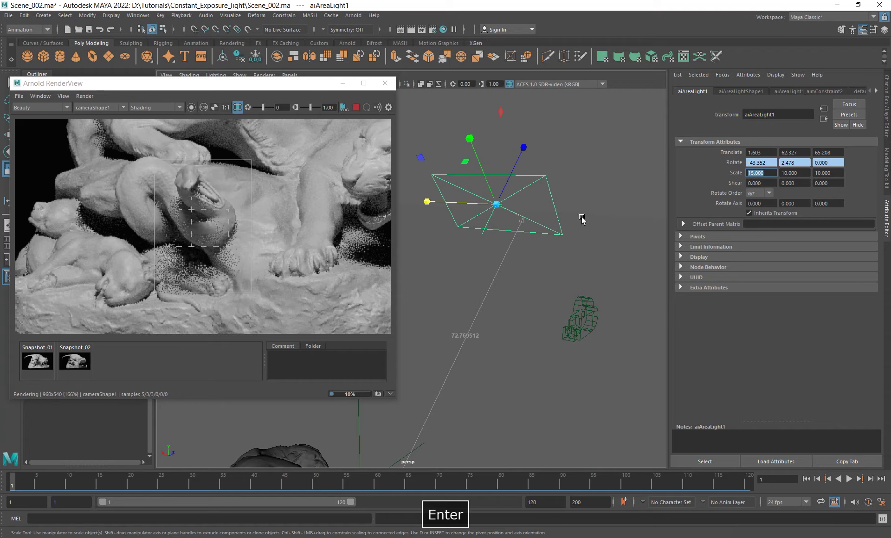
alt+drag(581, 218, 542, 213)
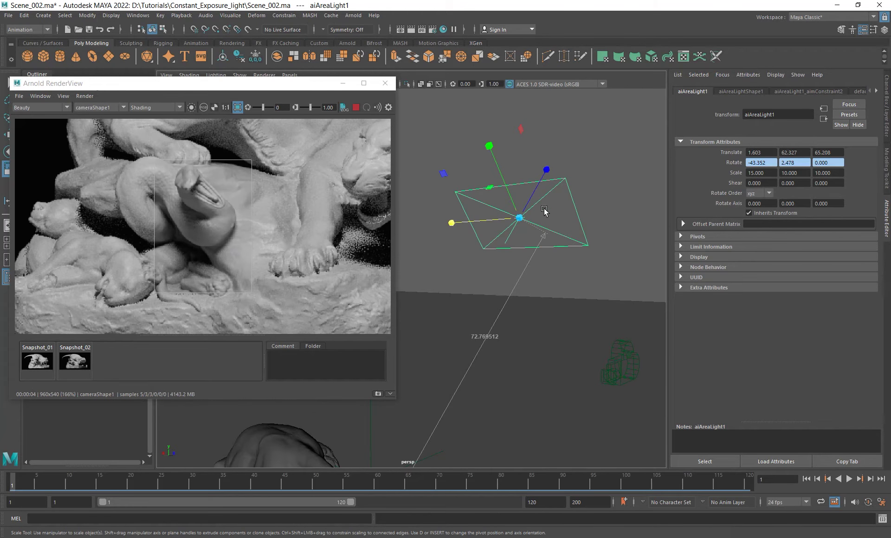
drag(521, 221, 501, 228)
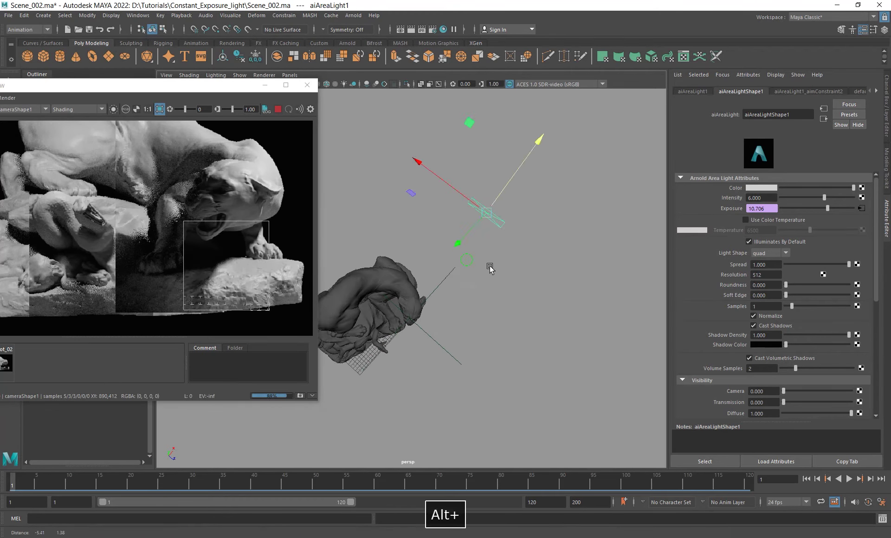
Set a render region over the panther's head and front paws and store a snapshot of the render.
alt+drag(487, 265, 493, 243)
shift+drag(163, 184, 282, 315)
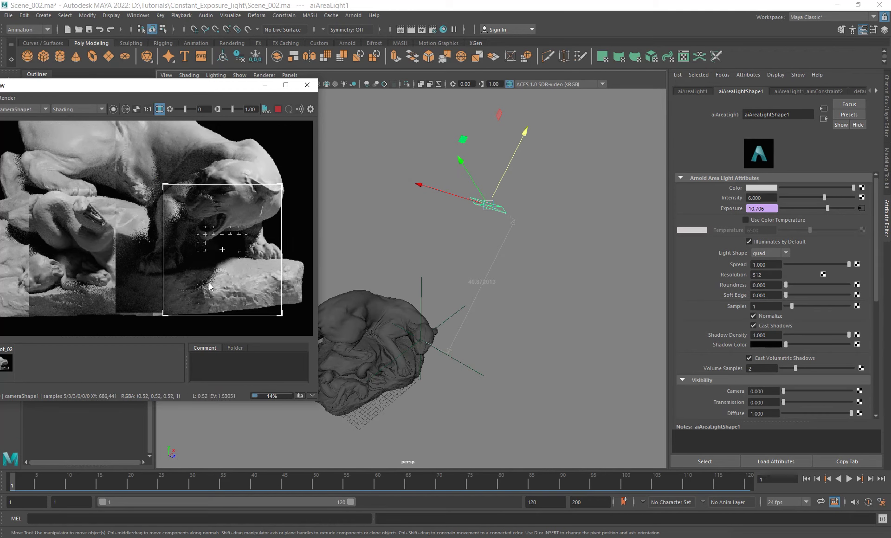
alt+drag(502, 248, 483, 262)
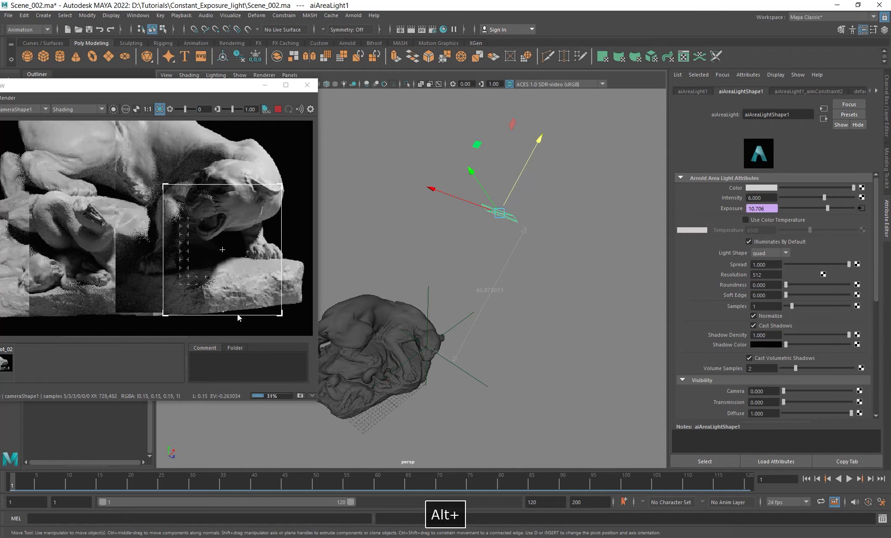
click(300, 396)
Move the area light closer to the sculpture, store another render snapshot and display it for comparison.
drag(540, 136, 510, 206)
click(300, 396)
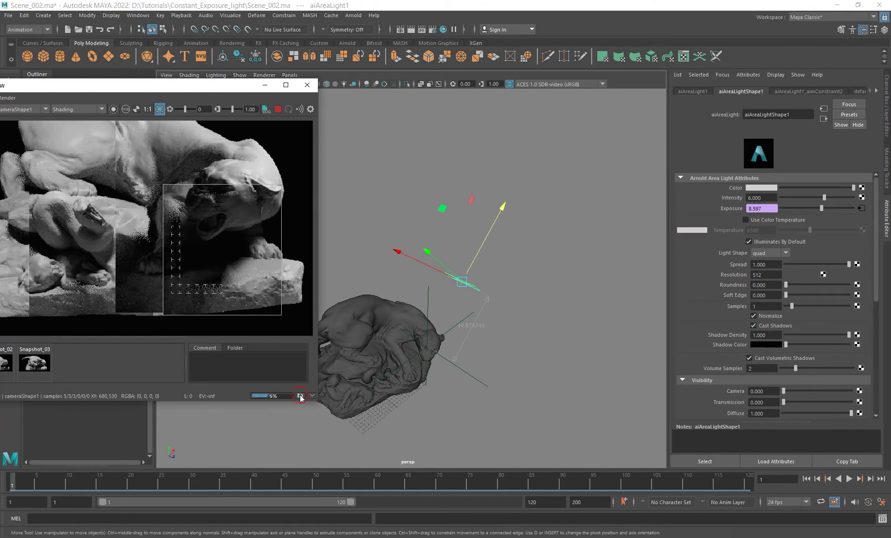
click(70, 366)
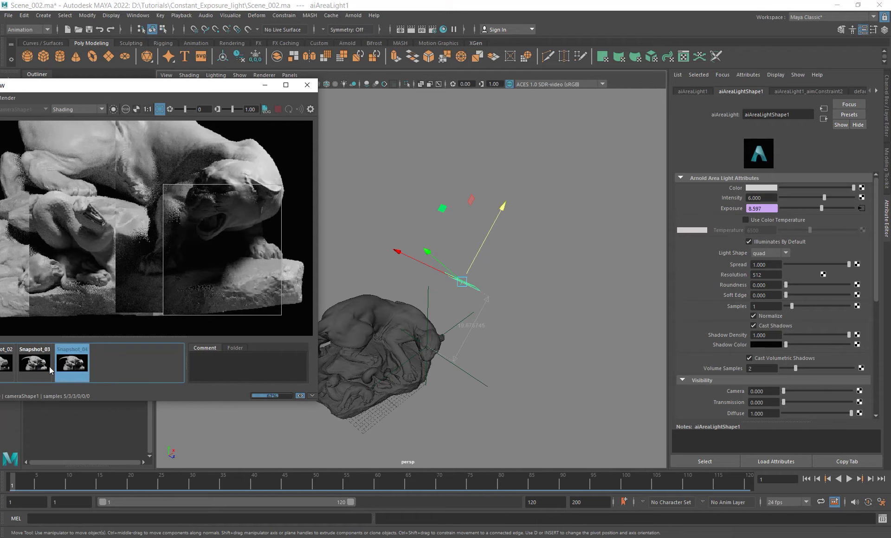
Compare the Snapshot_03 and Snapshot_04 renders by displaying them alternately.
click(35, 365)
click(72, 364)
click(31, 365)
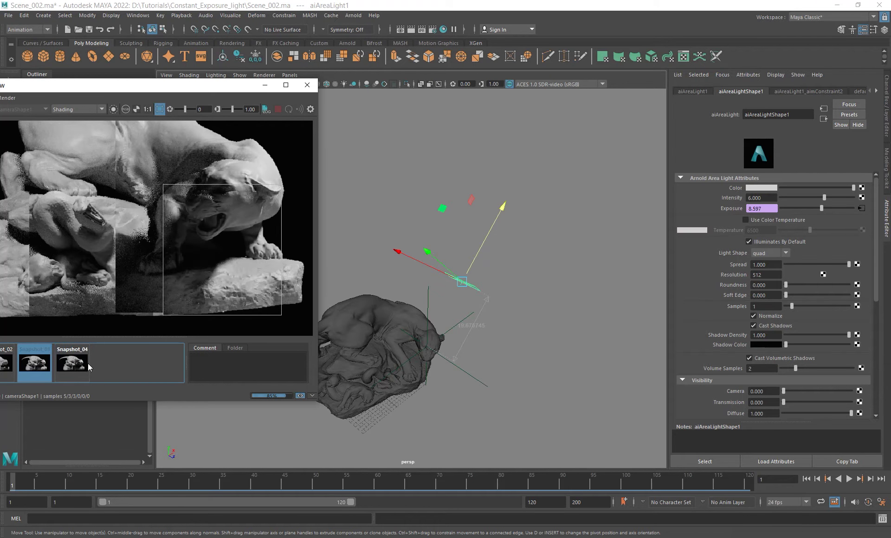
click(58, 364)
click(70, 382)
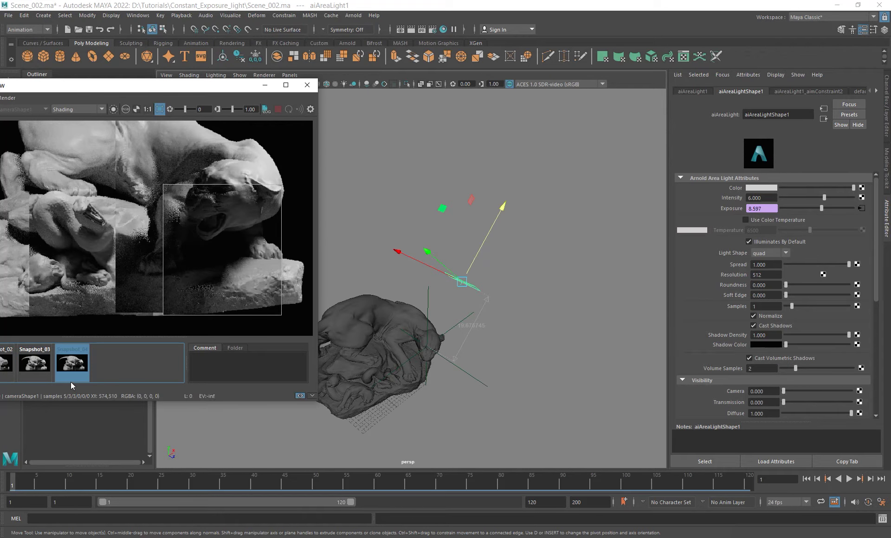
click(39, 367)
click(69, 361)
alt+drag(445, 287, 533, 259)
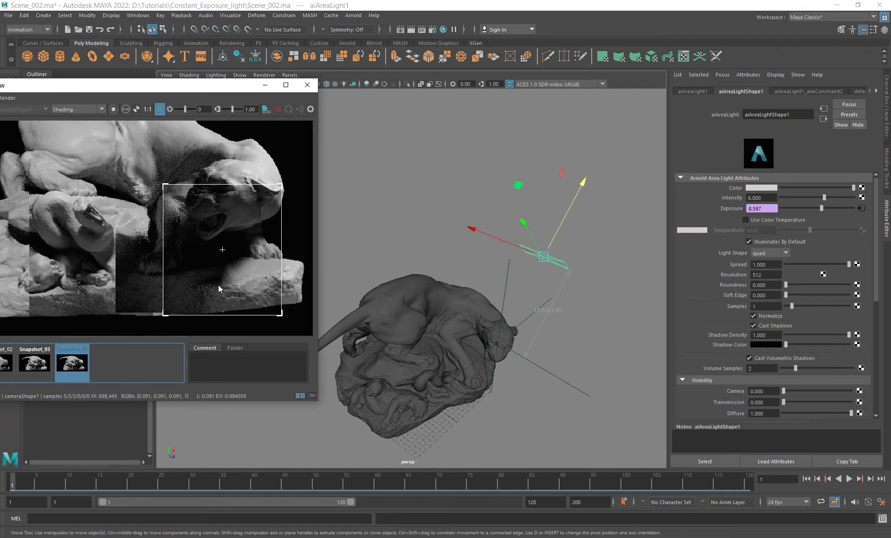
click(69, 359)
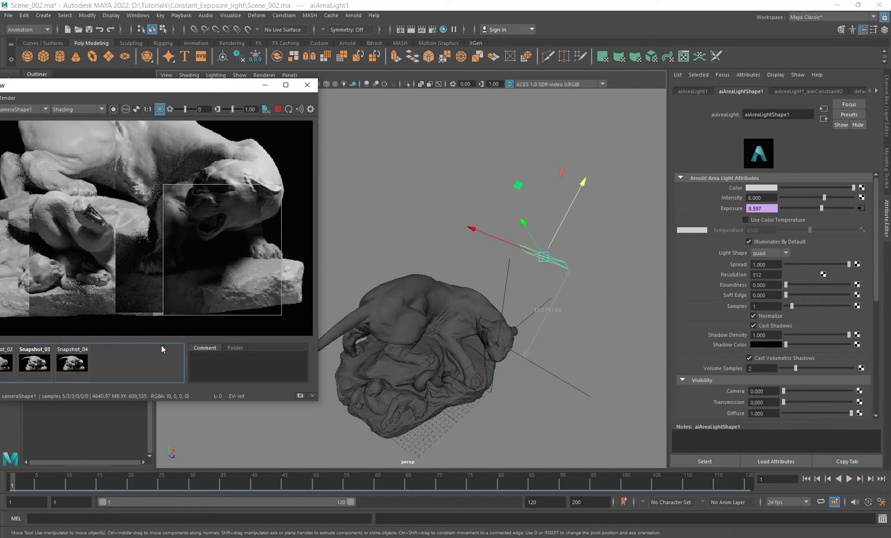
Set a larger render region over the panther's head and front paws and move the area light farther from the sculpture.
alt+right_drag(230, 271, 152, 256)
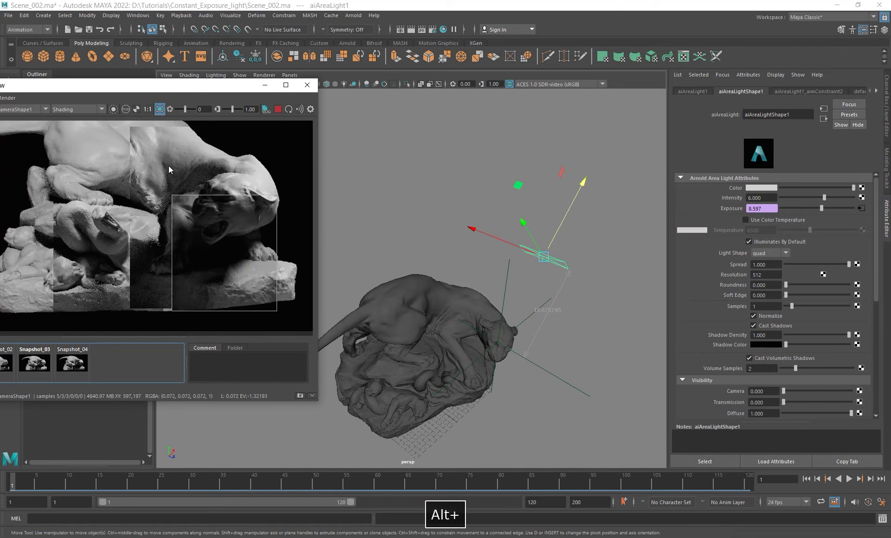
drag(150, 156, 293, 312)
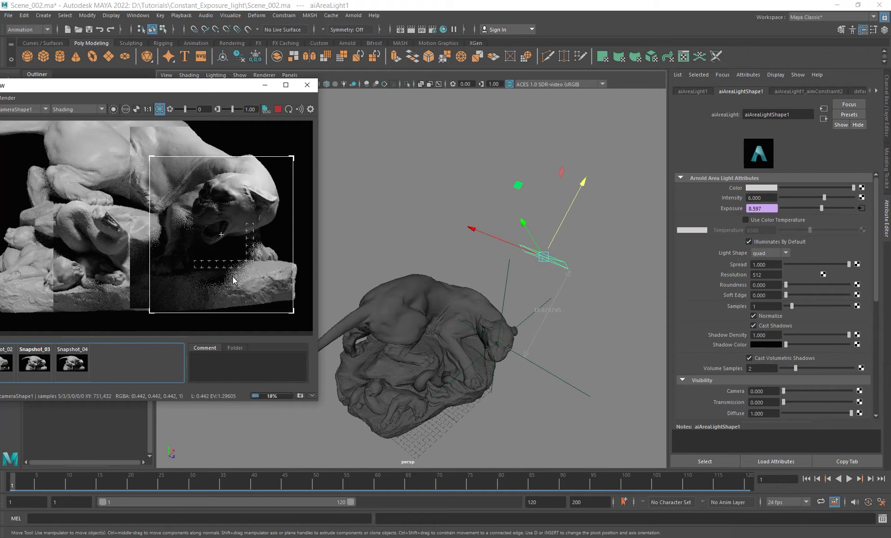
drag(581, 182, 655, 85)
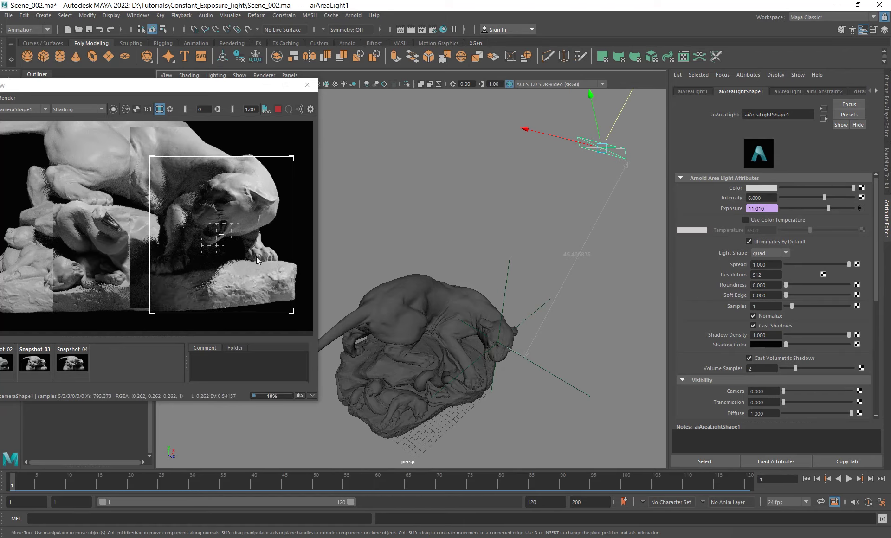
Render smaller regions around the front paws and rock, and examine the shadow edge up close.
shift+drag(205, 251, 244, 291)
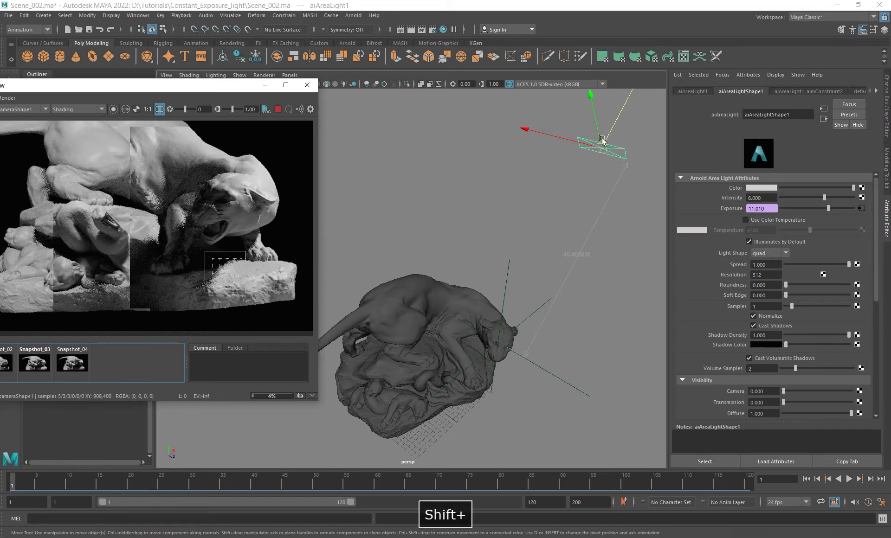
shift+drag(179, 231, 261, 294)
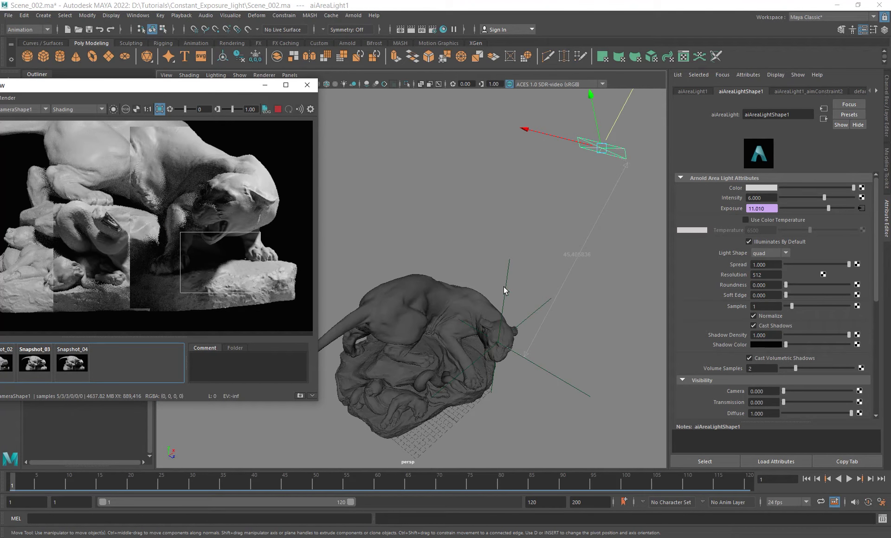
scroll(230, 276, up, 2)
alt+middle_drag(251, 267, 233, 248)
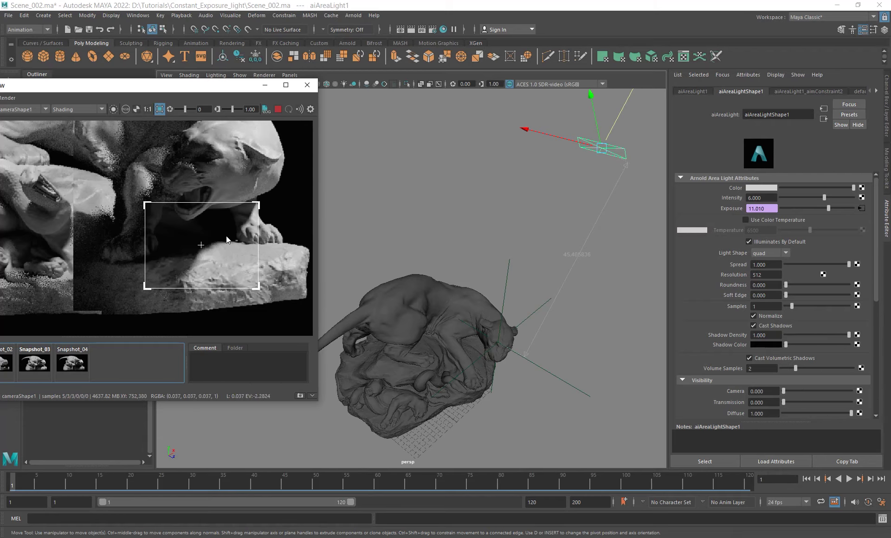
drag(242, 89, 341, 86)
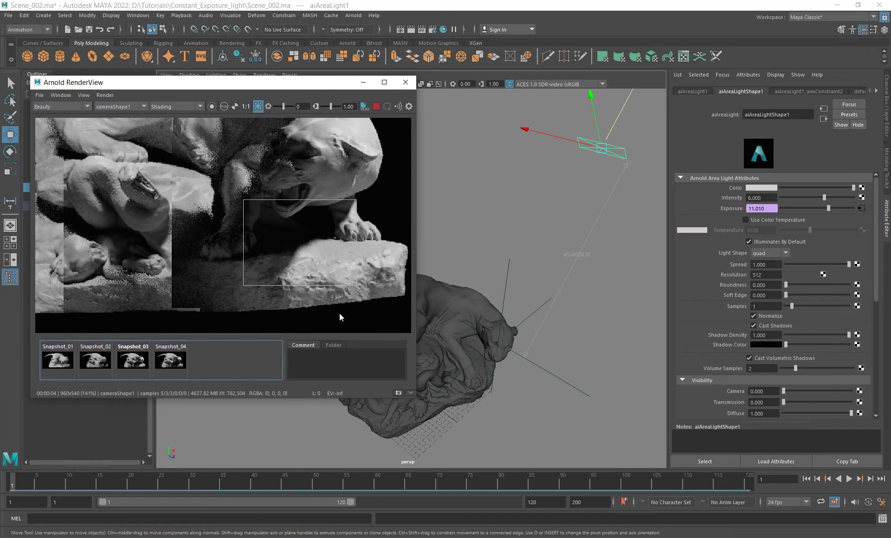
Display the transform attributes of aiAreaLight1 to examine its scale, and store a snapshot of the current render.
alt+drag(591, 210, 560, 221)
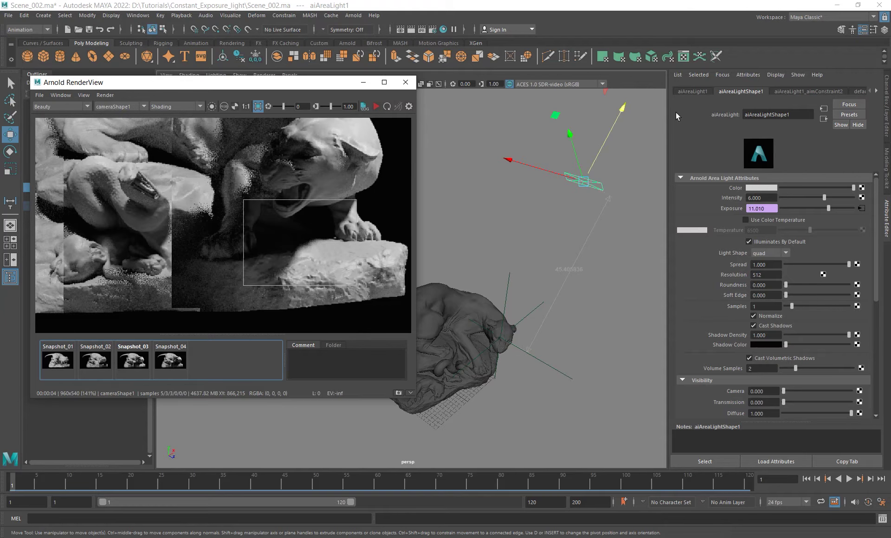
click(692, 91)
alt+drag(534, 332, 542, 273)
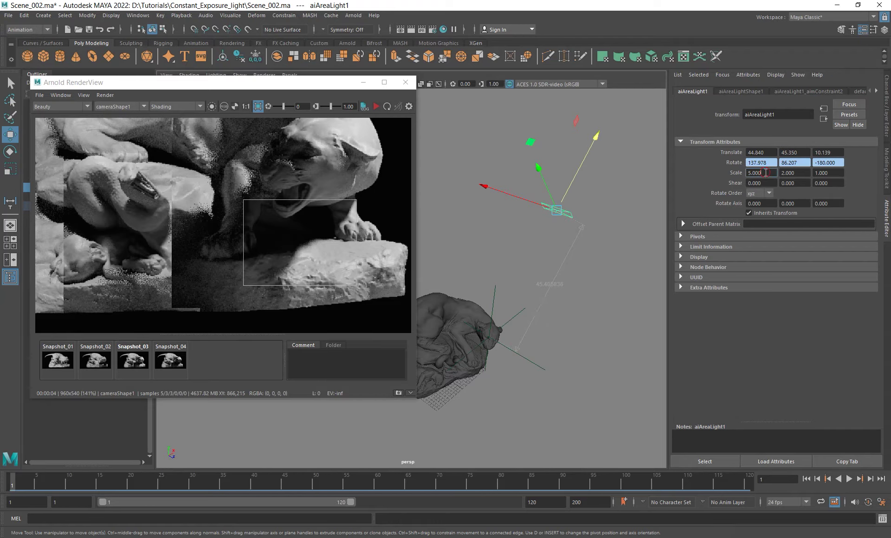
click(806, 173)
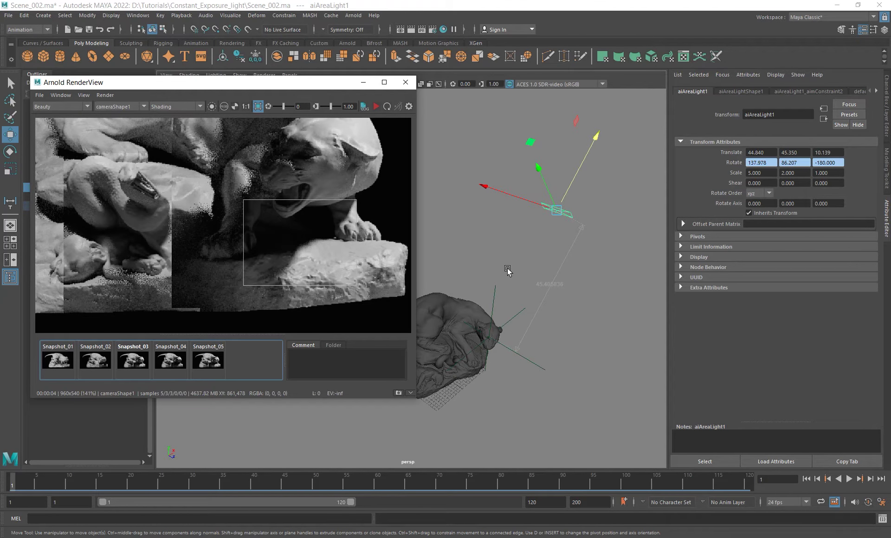
alt+drag(507, 270, 530, 290)
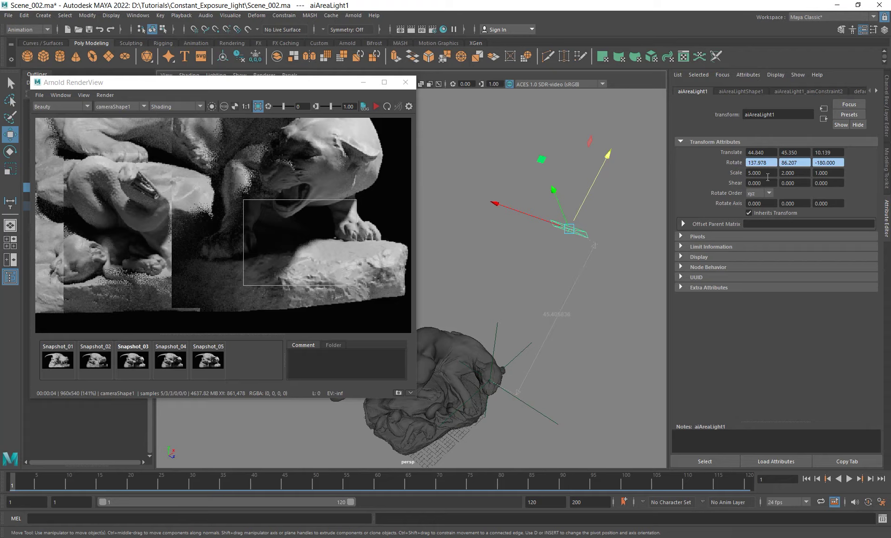
drag(771, 173, 743, 176)
mouse_move(551, 258)
alt+mouse_down()
mouse_move(539, 260)
mouse_move(515, 230)
mouse_move(519, 249)
mouse_move(559, 261)
alt+mouse_up()
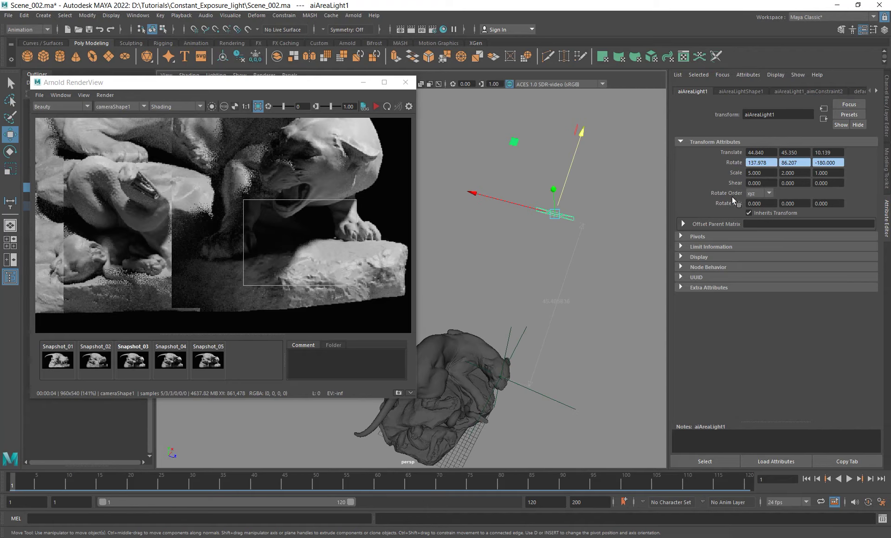
Start a new expression for the X scale of aiAreaLight1 and insert aiAreaLight1.scaleX as its target.
right_click(767, 173)
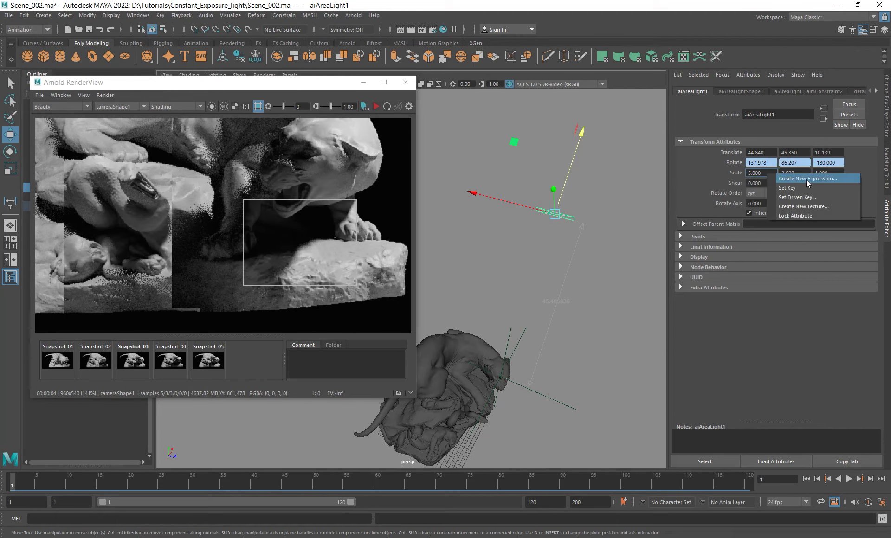
click(806, 179)
drag(381, 99, 557, 119)
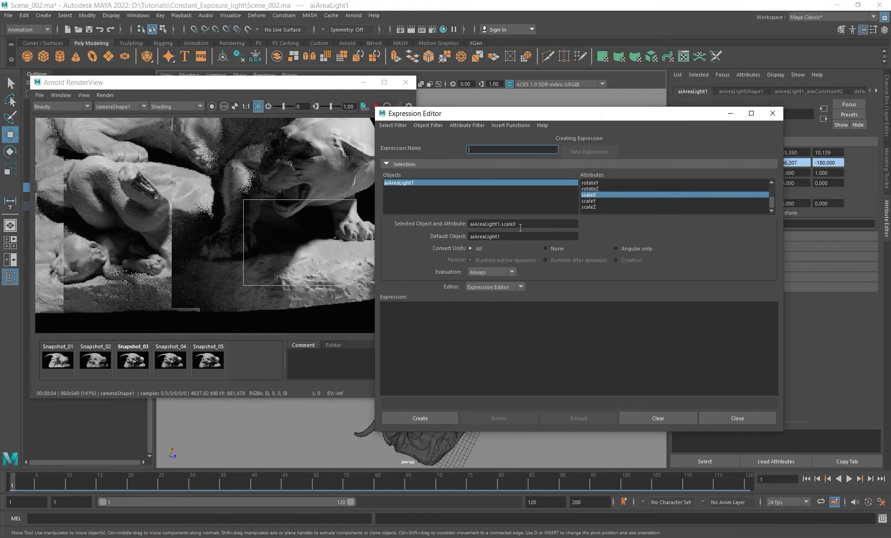
click(501, 225)
click(474, 339)
text(aiAreaLight1.scaleX)
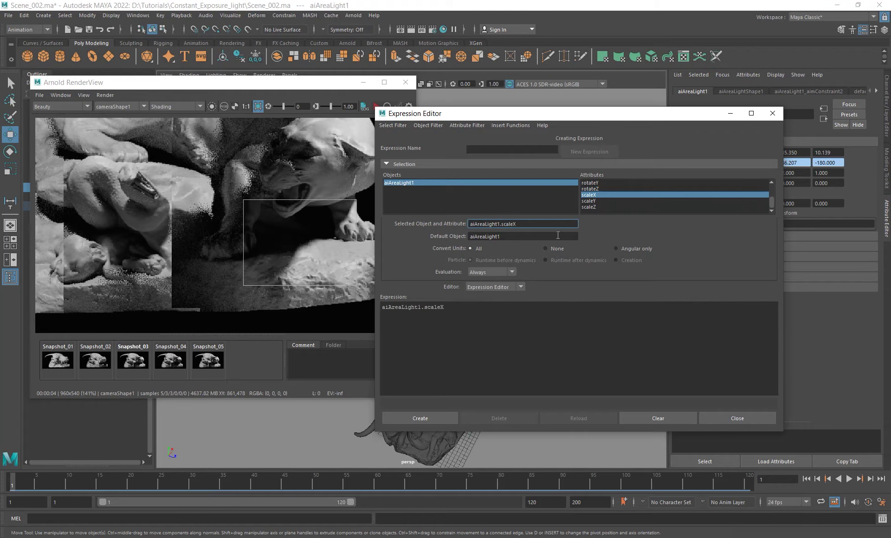
Complete the expression as aiAreaLight1.scaleX = distanceDimension1.distance.
drag(606, 118, 333, 111)
click(189, 299)
text(=)
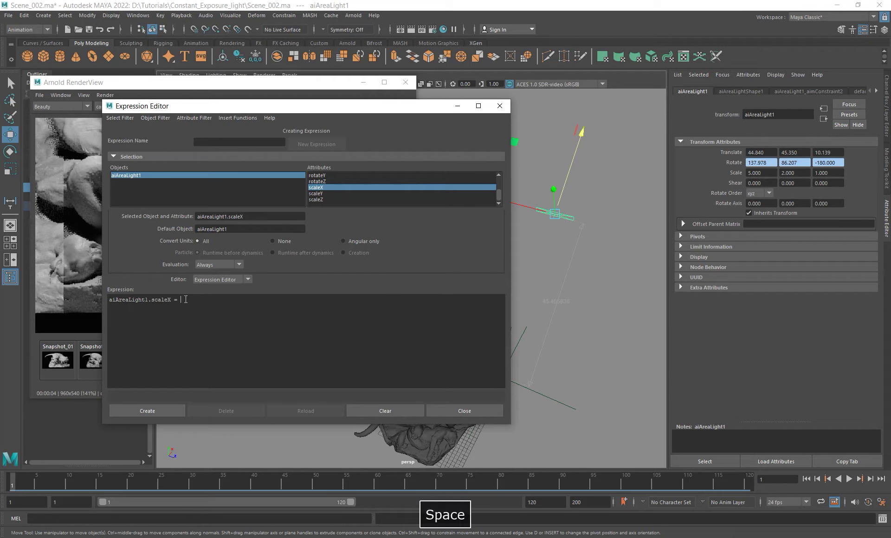
text(distanceDimension1)
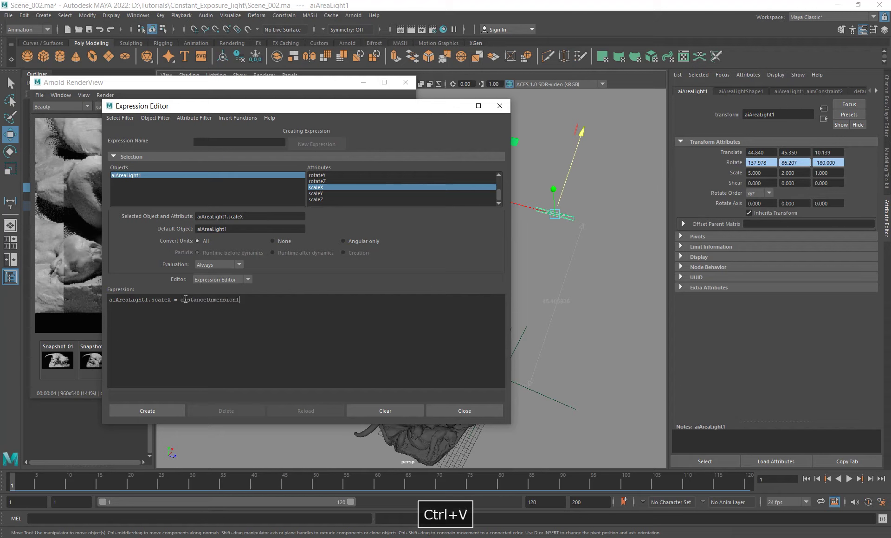
text(.)
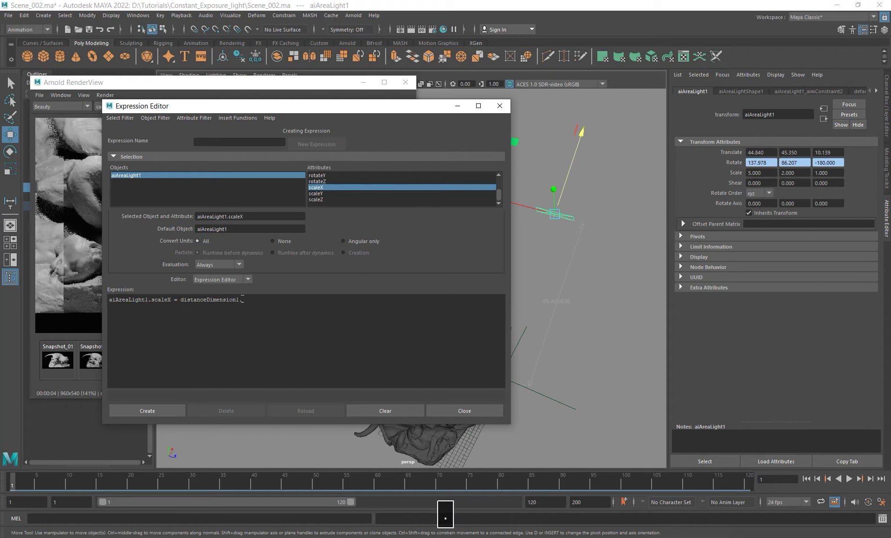
text(distance)
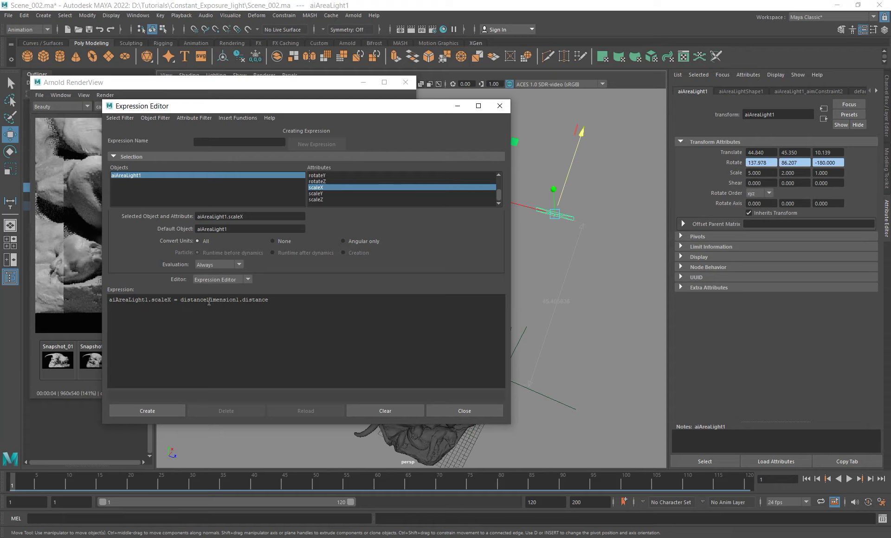
drag(389, 110, 317, 105)
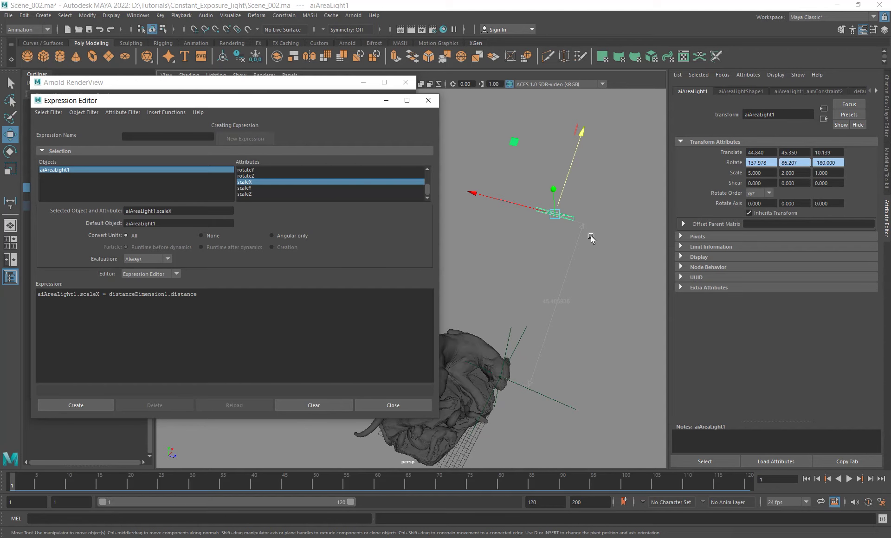
Divide the distance in the expression by the light's reference distance, 45.405836.
alt+drag(591, 238, 576, 251)
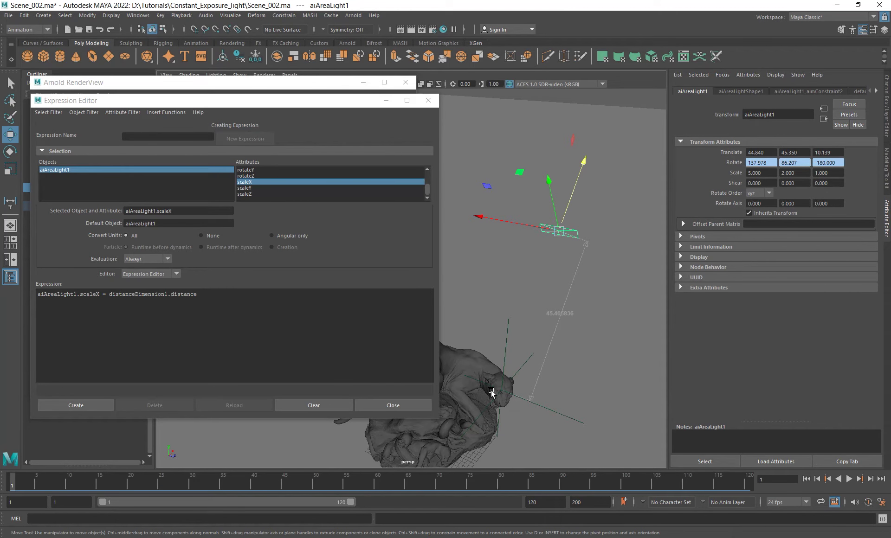
click(210, 295)
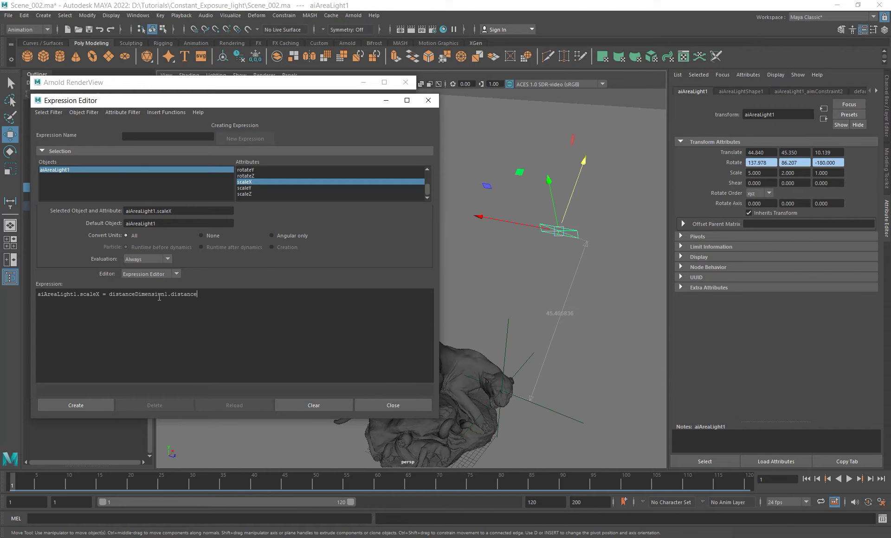
drag(149, 297, 198, 295)
click(202, 296)
text(/45.405836)
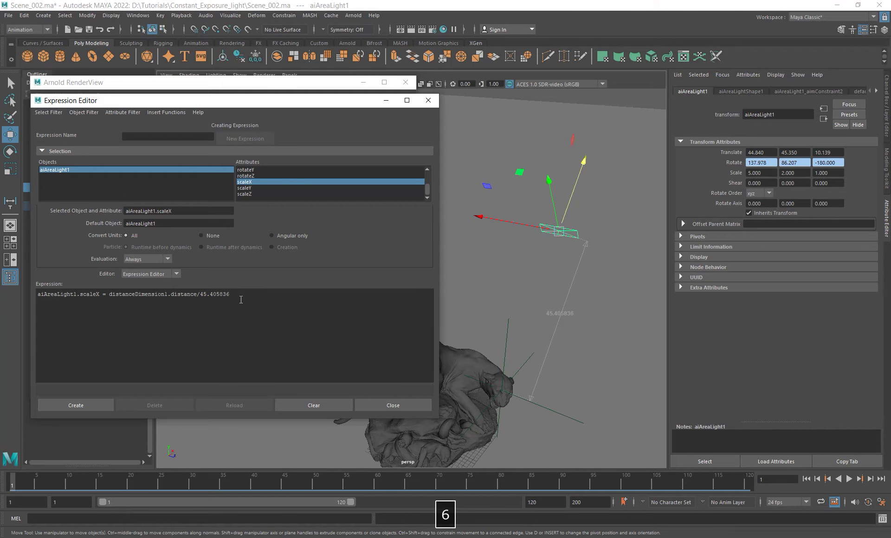
Enclose the distance ratio in parentheses, multiply it by 5 and end the expression with a semicolon.
drag(134, 296, 240, 294)
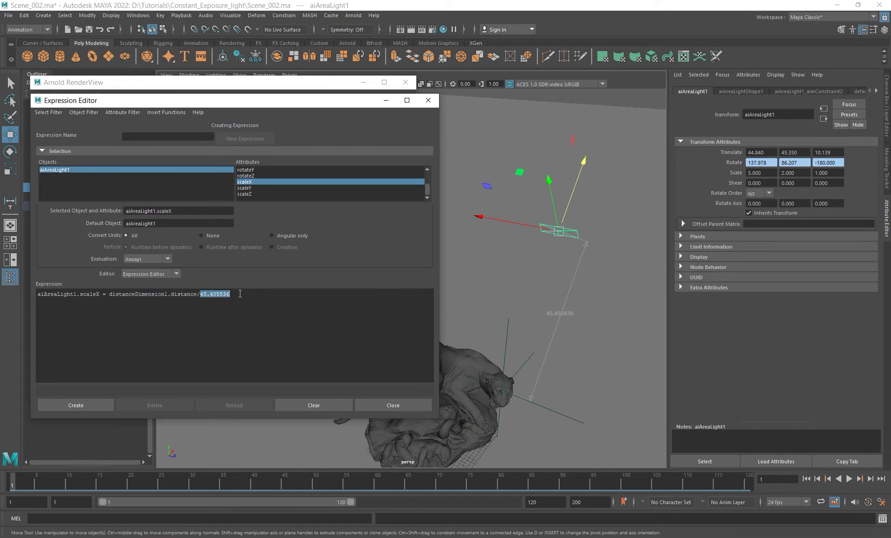
click(241, 294)
text())
text(()
click(257, 293)
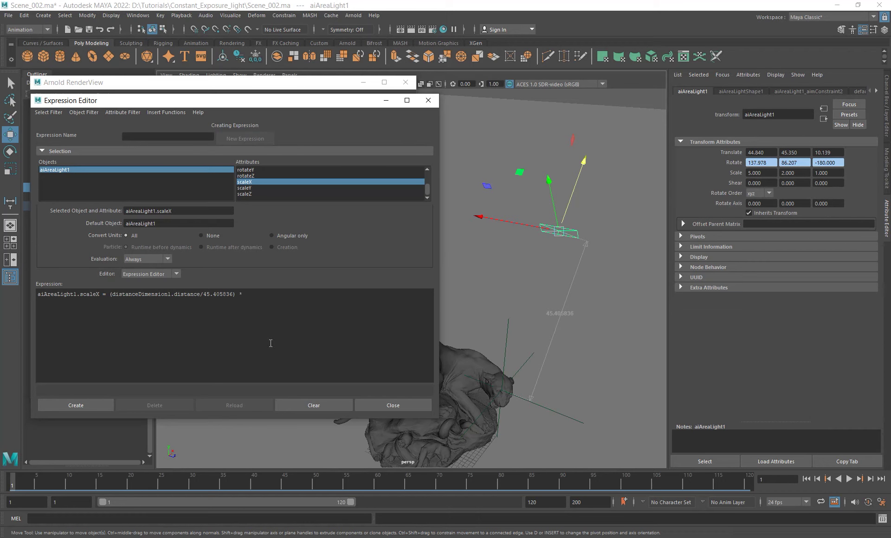
text(* 5)
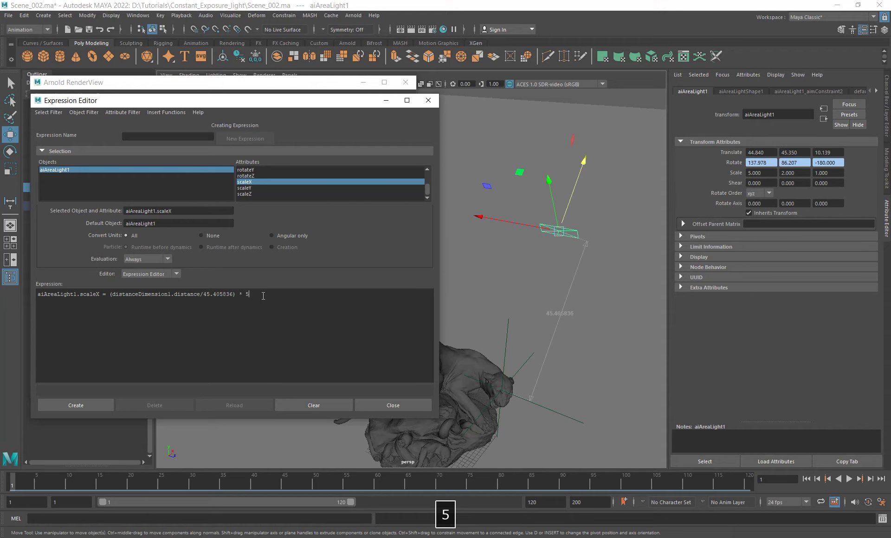
text(;)
Try to create the scaleX expression, first with distanceDimension1 and again with distanceDimensionShape1 as the distance source.
click(64, 407)
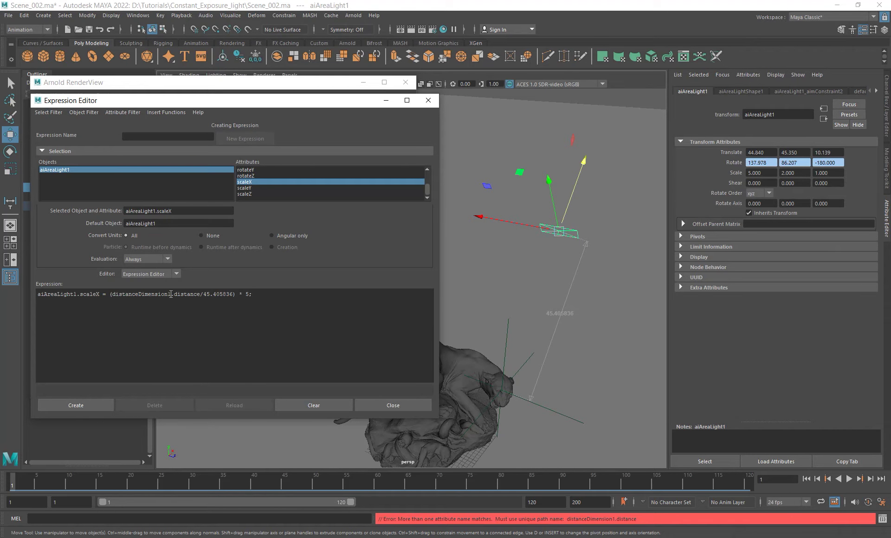
text(Shape)
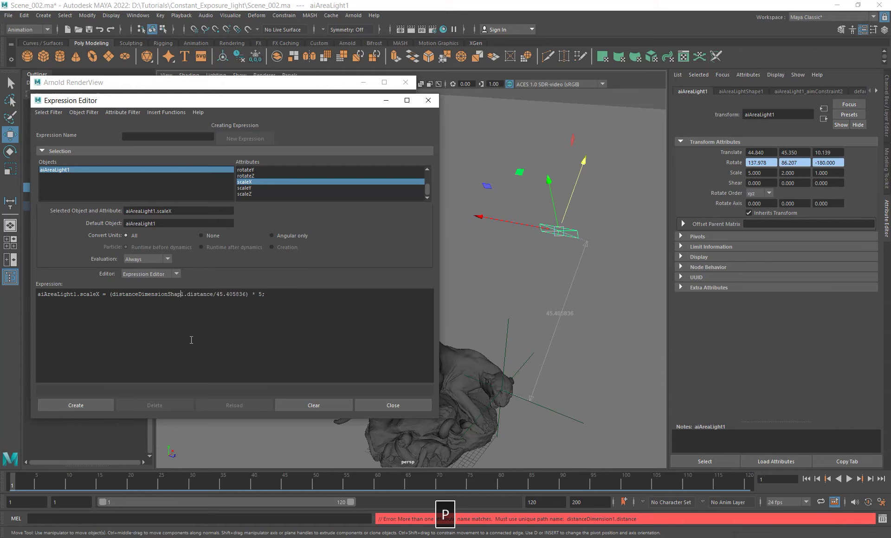
click(76, 405)
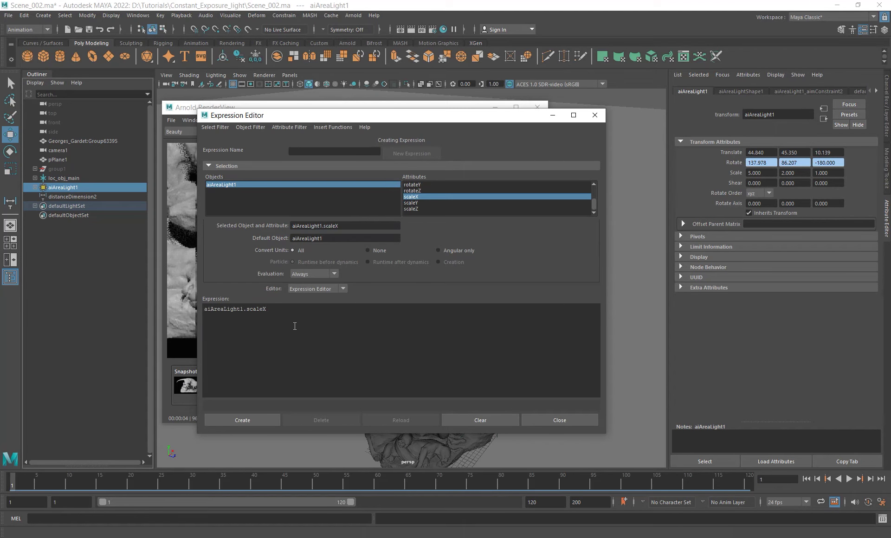
Assign distanceDimensionShape2.distance followed by a division operator to aiAreaLight1.scaleX, and close the render view covering the distance read-out.
text(=)
text(distanceDimensionShape2)
text(.)
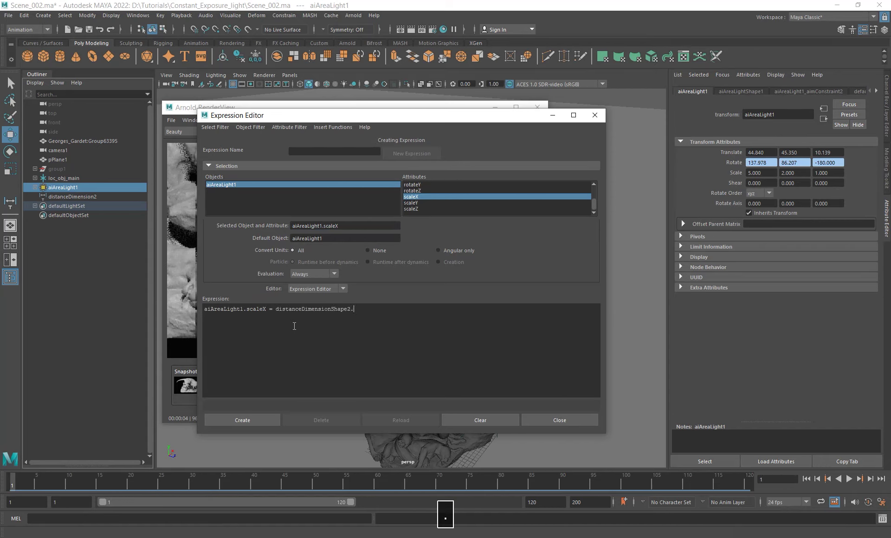
text(distance/)
drag(480, 117, 360, 115)
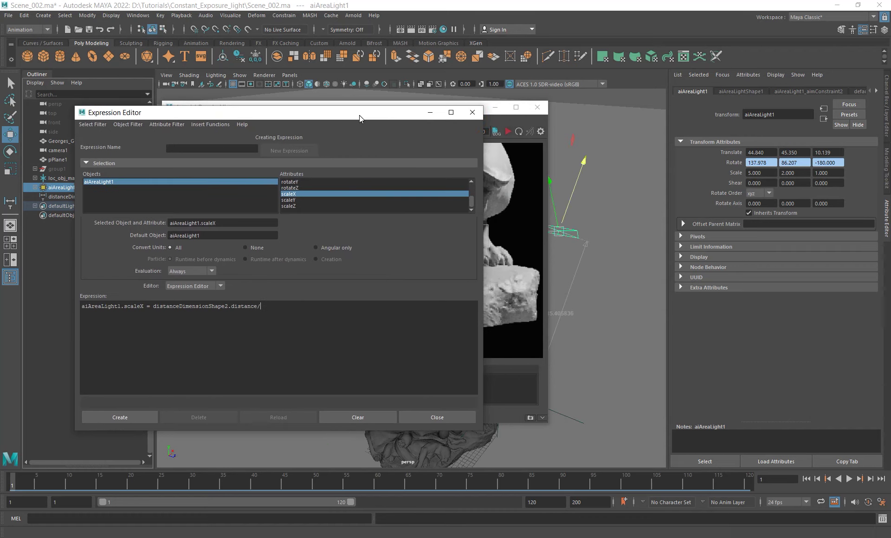
click(538, 107)
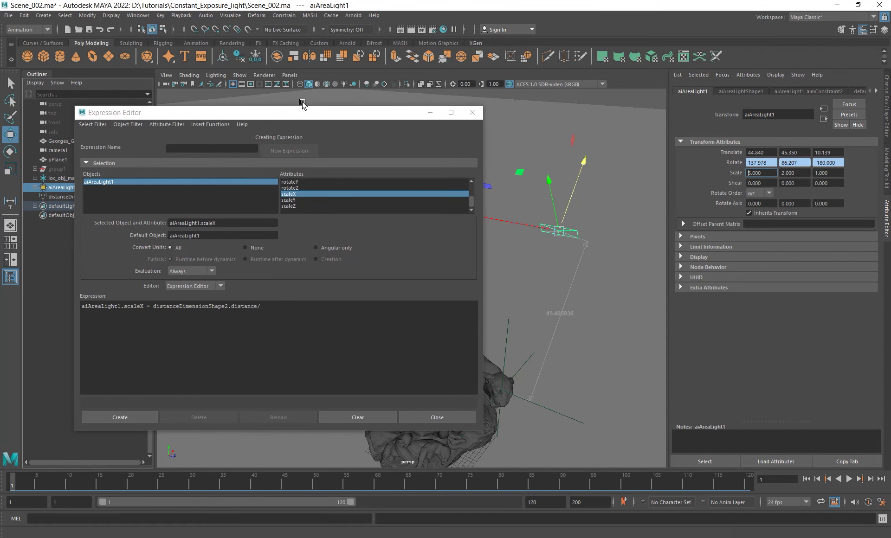
Enter 45.405836 as the divisor in the scaleX expression and enclose the distance ratio in parentheses.
click(320, 114)
text(45)
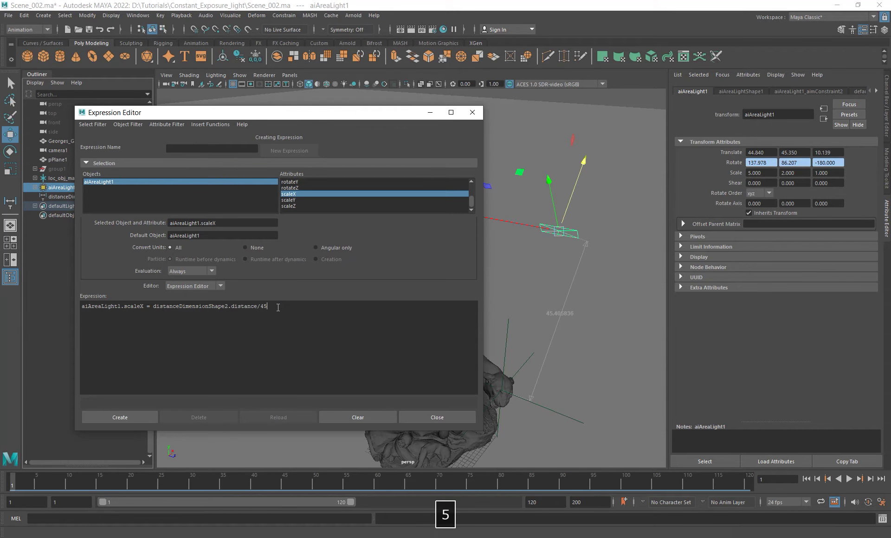
text(.405836))
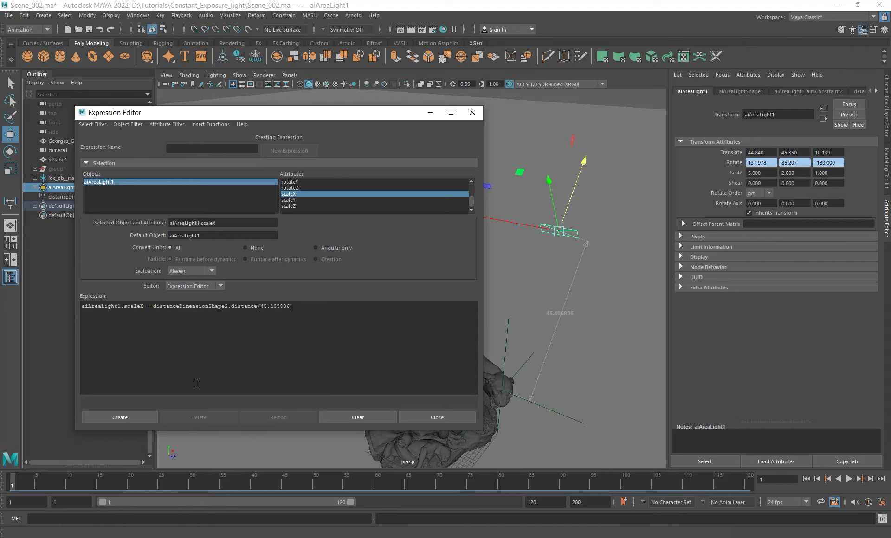
text(()
click(259, 307)
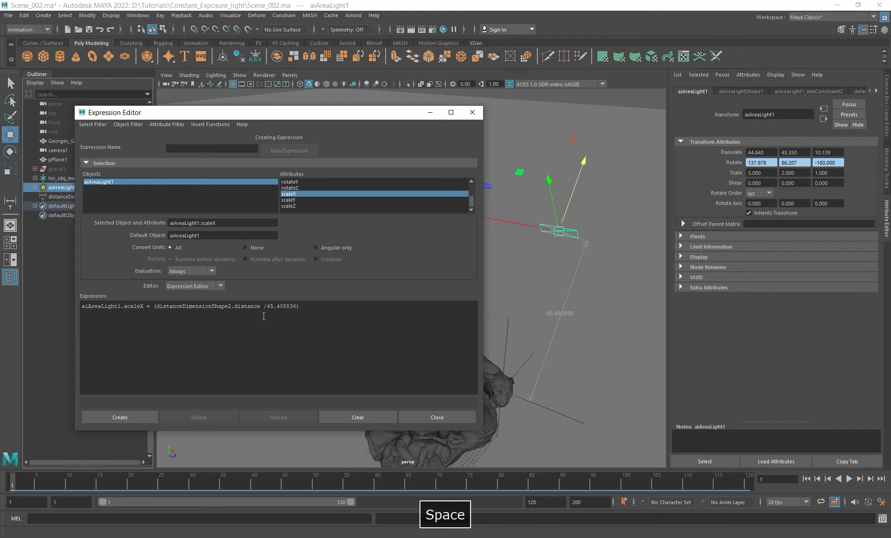
click(266, 307)
Multiply the distance ratio by 5 and create the scaleX expression.
text(*)
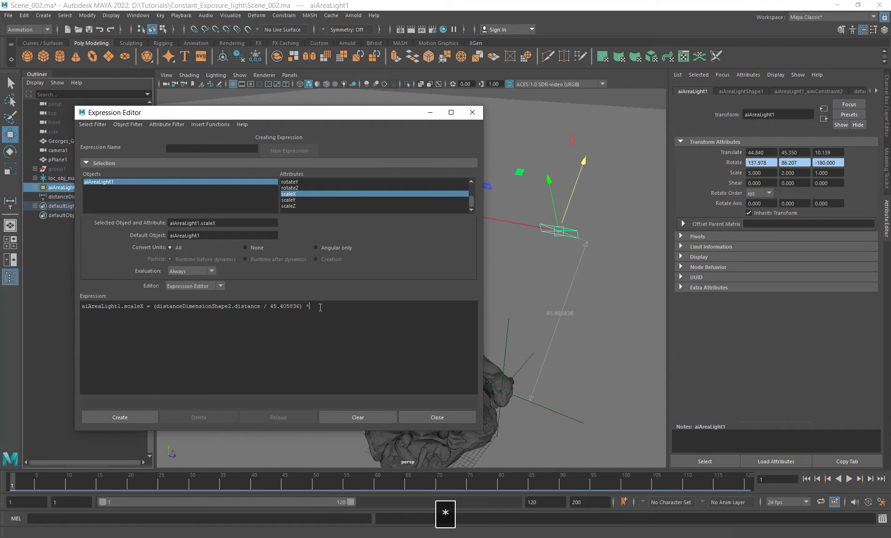
text(5)
click(310, 306)
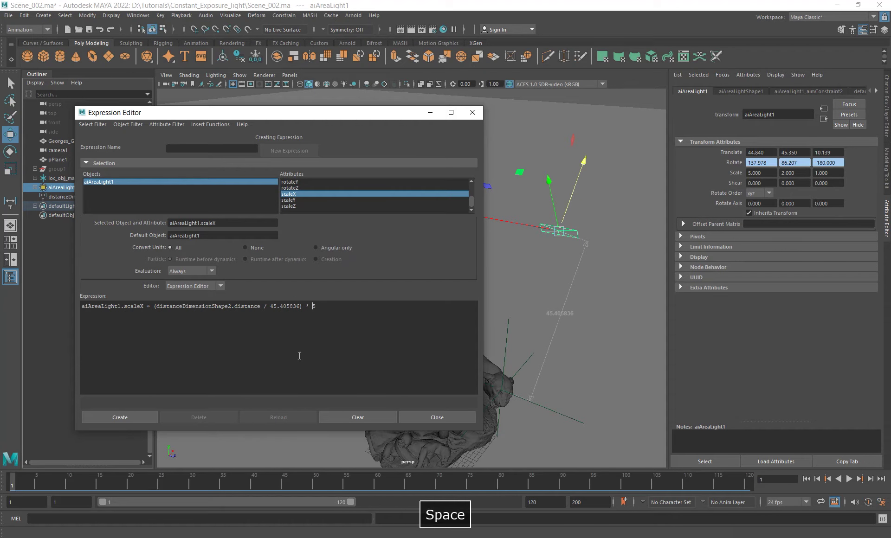
click(123, 416)
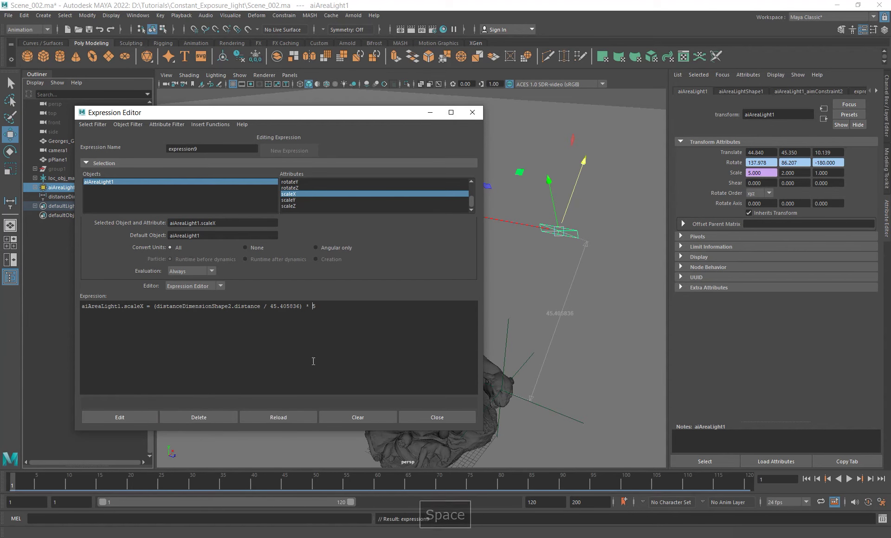
Examine the terms of the scaleX expression alongside the light's Scale X value.
drag(297, 307, 298, 301)
click(301, 311)
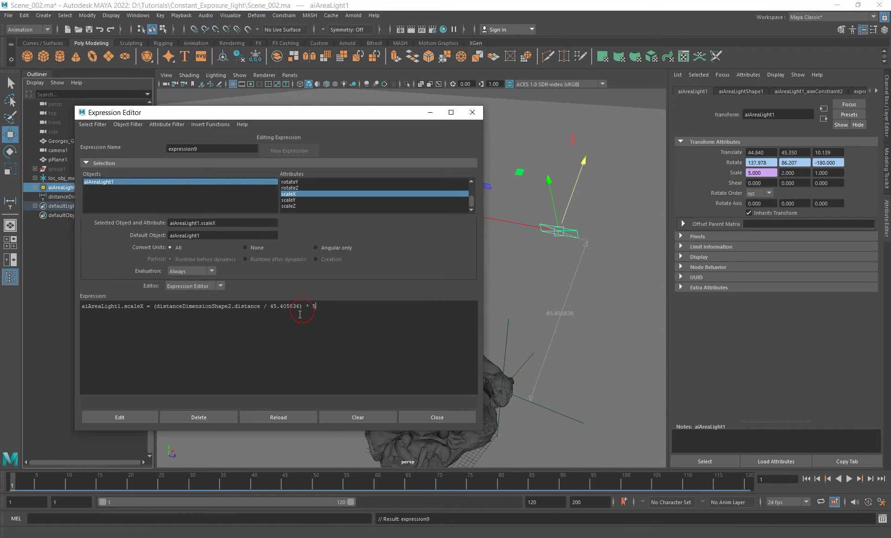
click(765, 173)
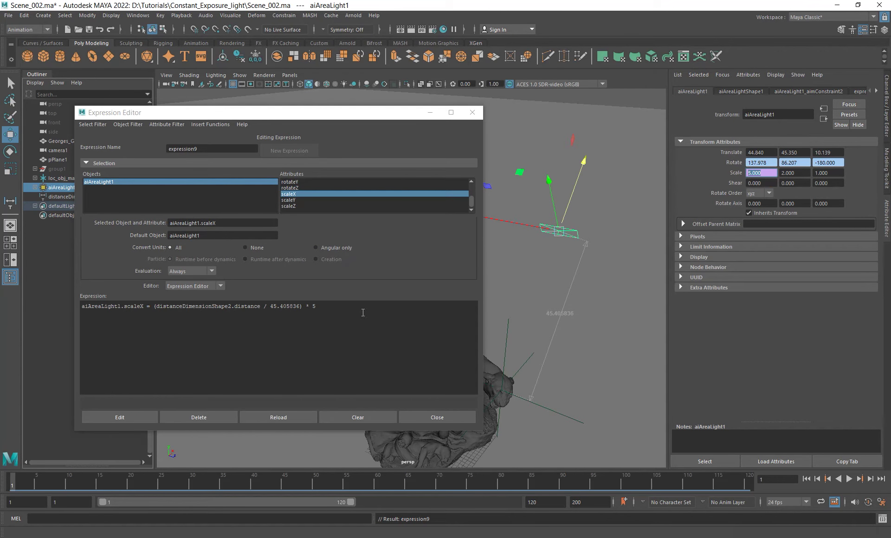
drag(363, 114, 385, 106)
click(182, 298)
drag(182, 298, 322, 299)
click(278, 302)
click(339, 300)
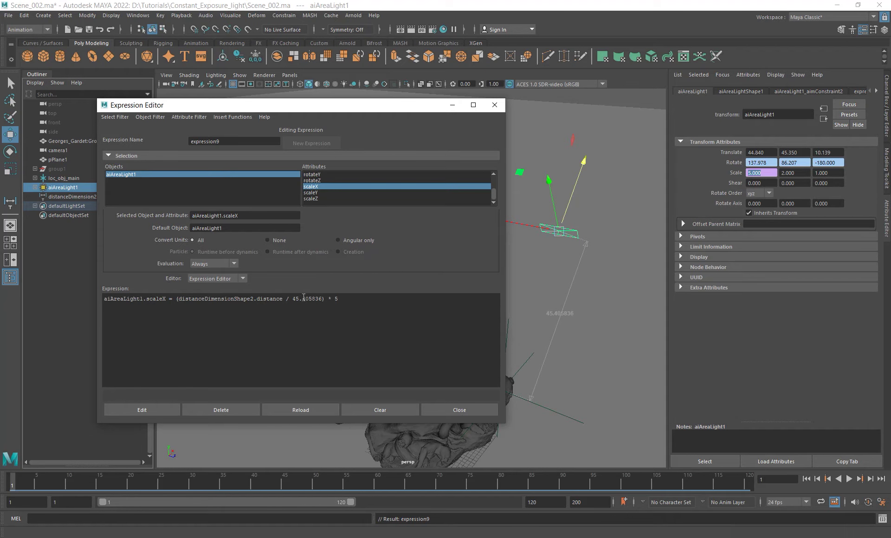
End the scaleX line with a semicolon and duplicate the whole line below it.
click(342, 301)
text(;)
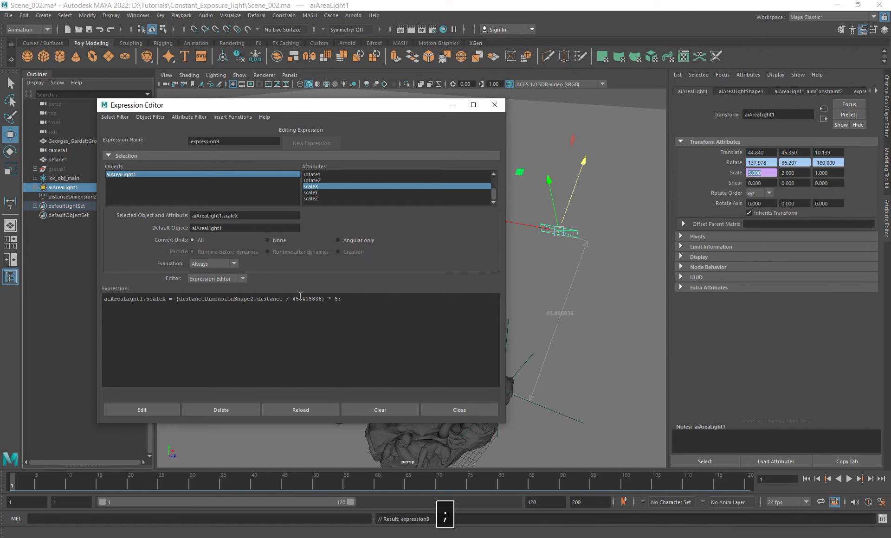
triple_click(147, 300)
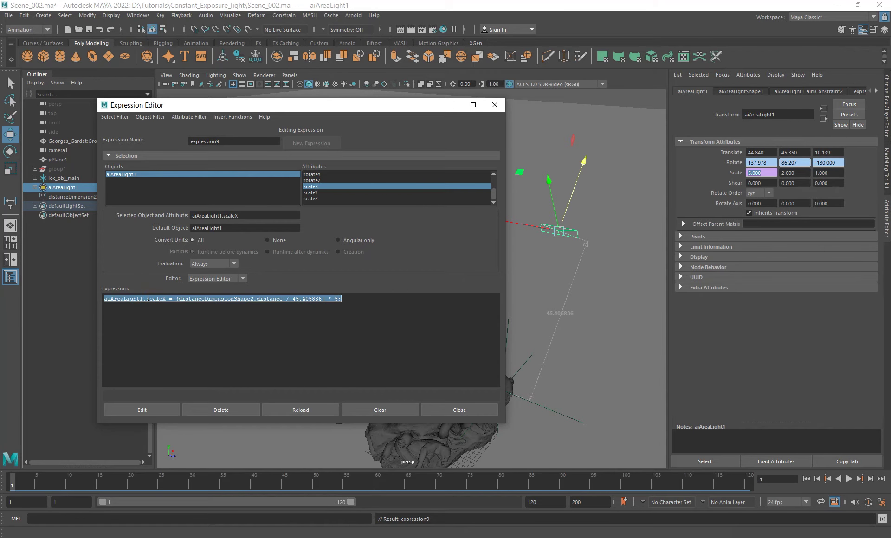
key(ctrl+c)
click(125, 309)
click(365, 299)
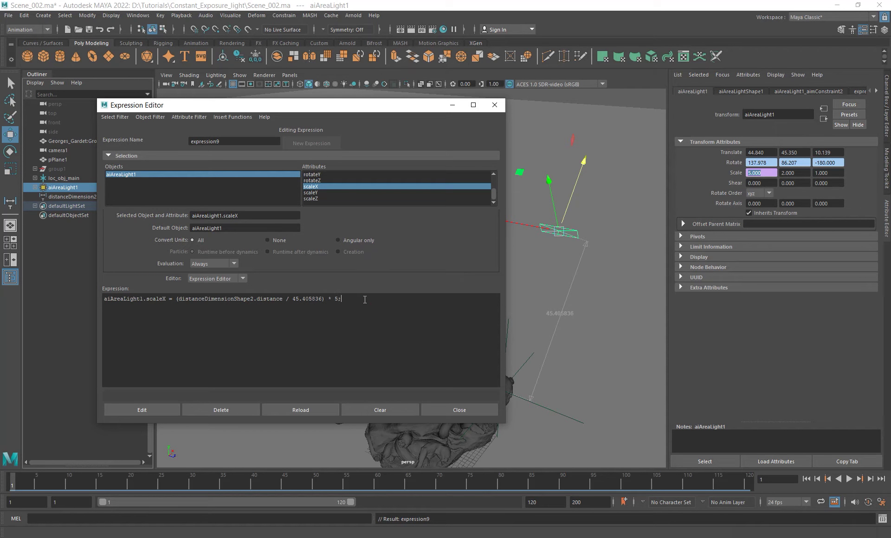
key(shift+Return)
key(ctrl+v)
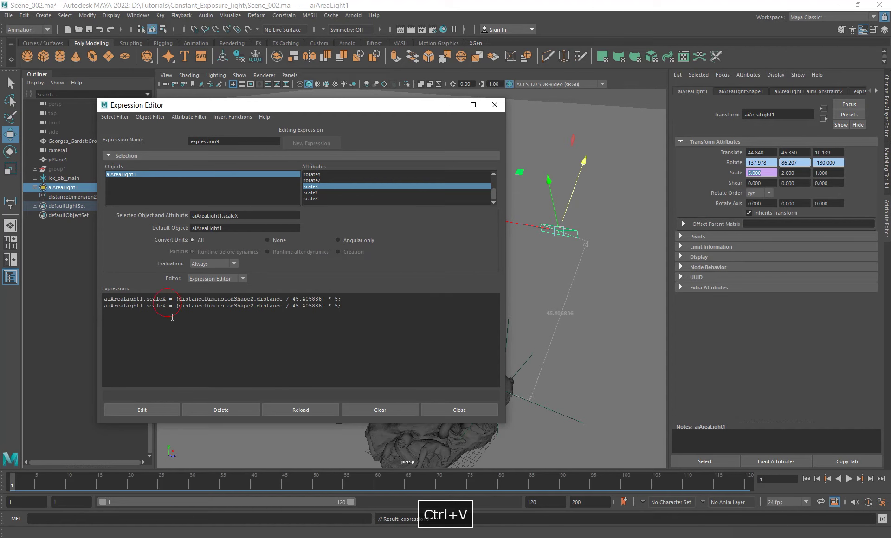
Change the duplicated line to scaleY with a multiplier of 2 and apply the edited expression.
key(BackSpace)
text(Y)
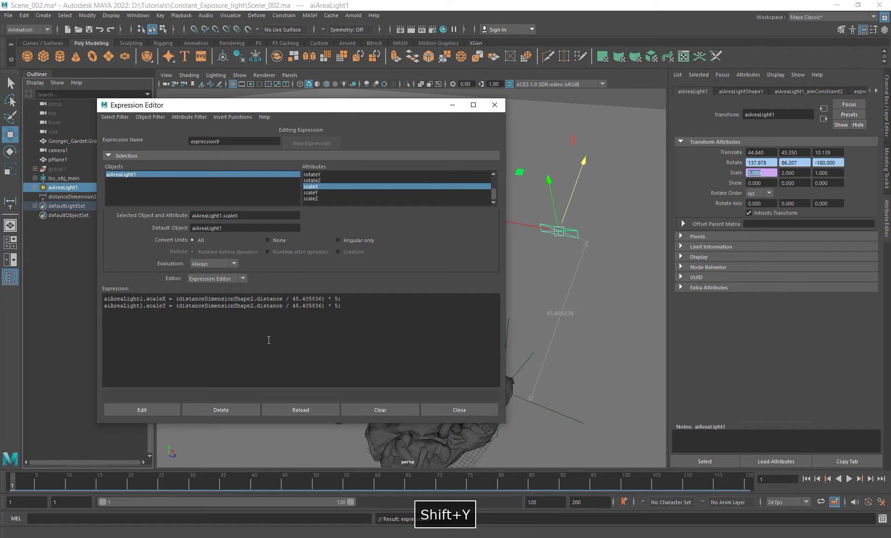
double_click(333, 305)
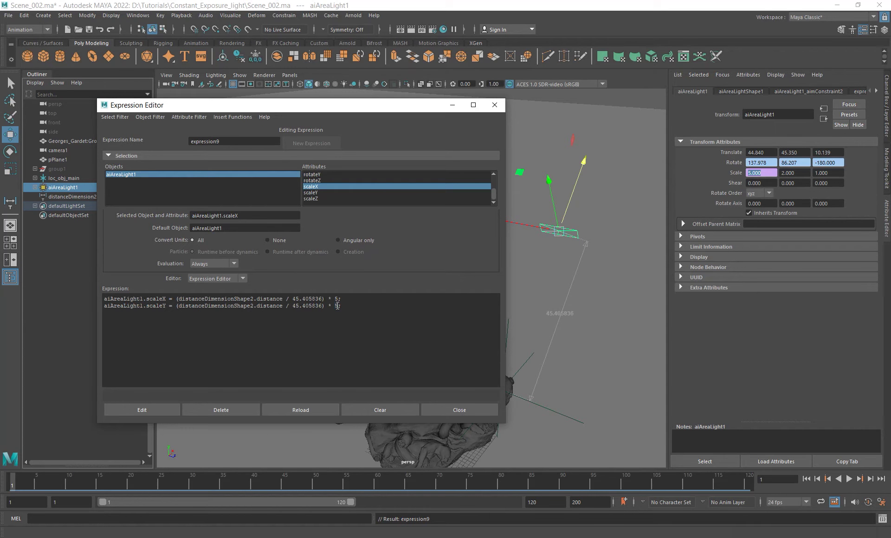
key(BackSpace)
text(2)
click(158, 411)
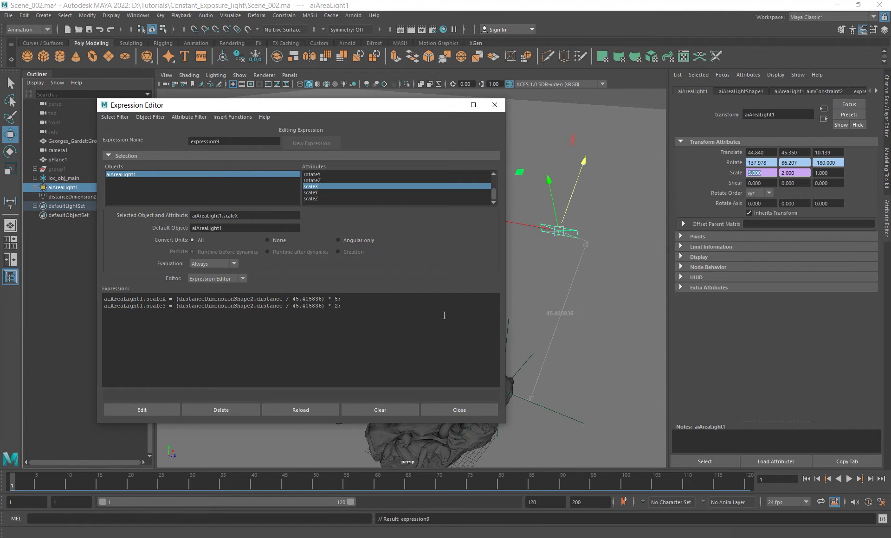
Close the expression editor and move the area light back to about 102 units from the sculpture.
click(494, 105)
alt+drag(534, 331, 498, 245)
drag(496, 158, 526, 144)
key(ctrl+z)
alt+drag(514, 258, 503, 260)
key(ctrl+z)
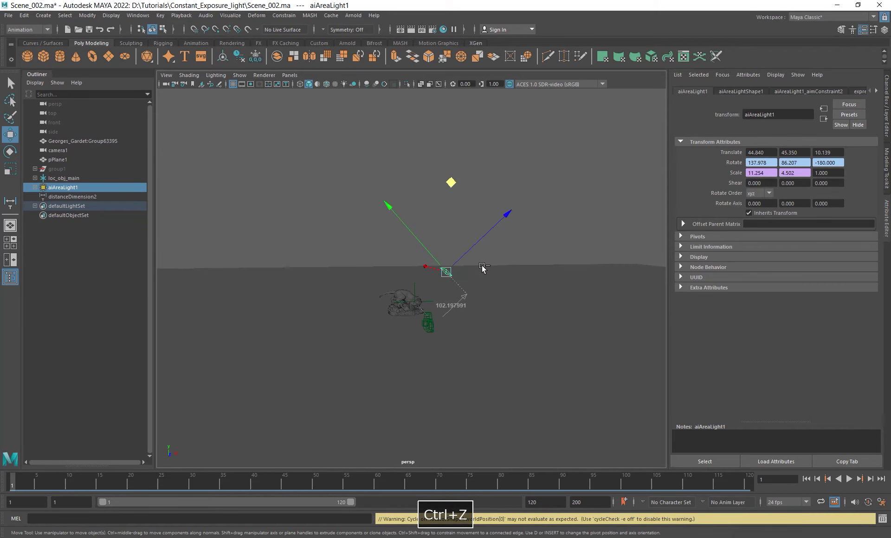
alt+right_drag(473, 261, 598, 289)
alt+middle_drag(497, 260, 464, 223)
alt+right_drag(464, 224, 589, 241)
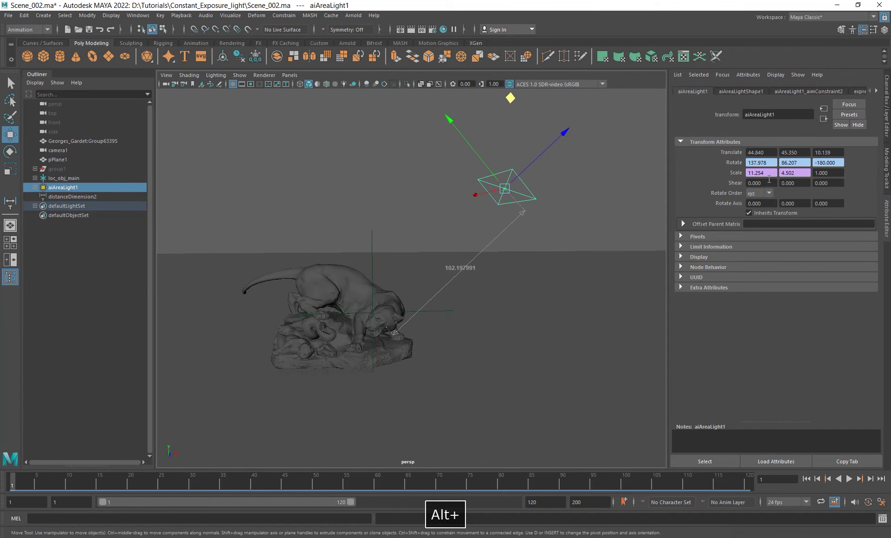
Reopen the light's scale expression and examine how the scaleX and scaleY lines are built, then close the editor.
right_click(774, 173)
click(791, 178)
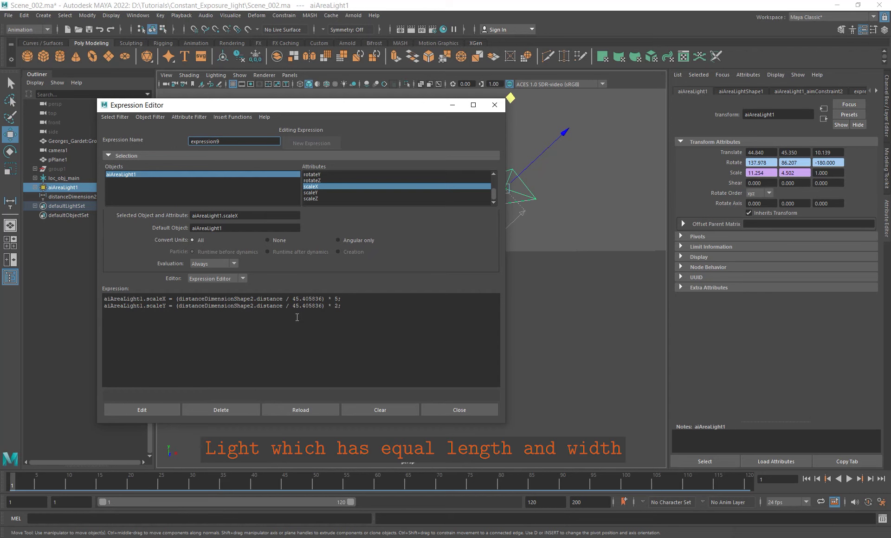
drag(392, 105, 345, 115)
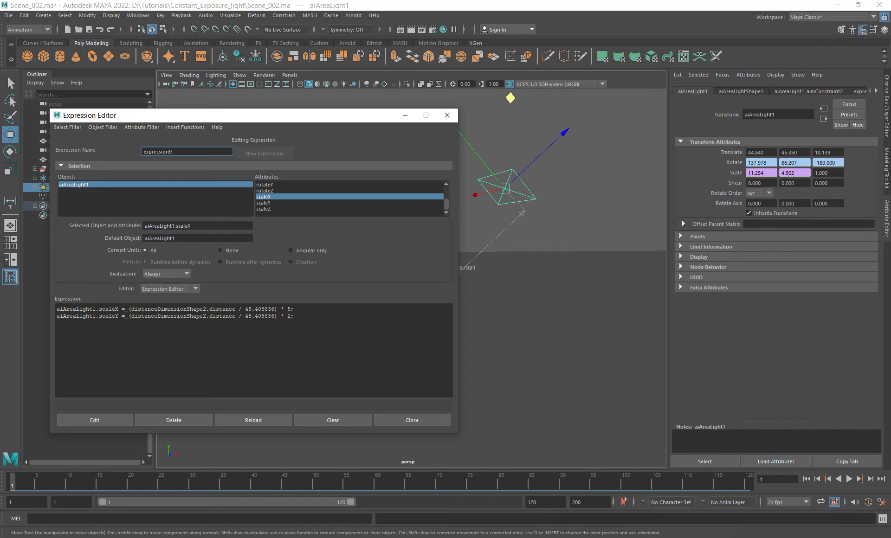
drag(129, 309, 154, 309)
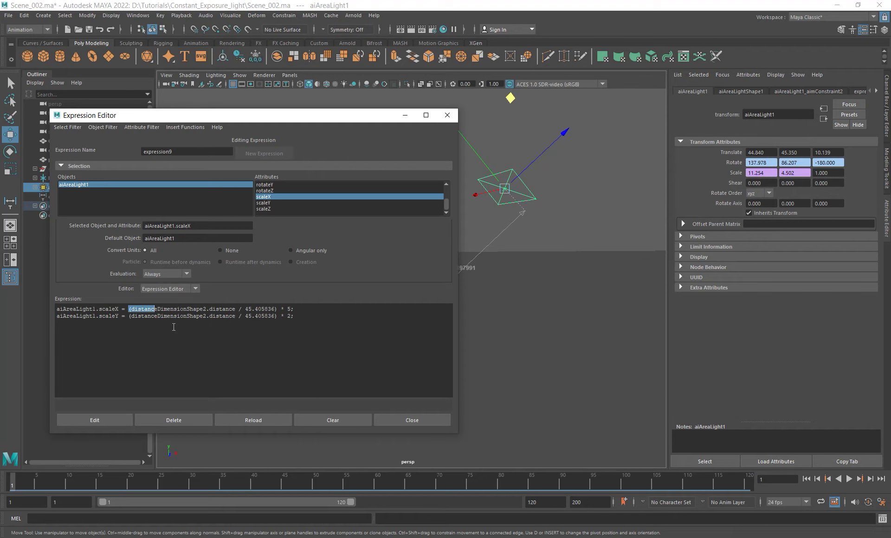
drag(119, 319, 25, 320)
click(262, 329)
drag(377, 121, 363, 106)
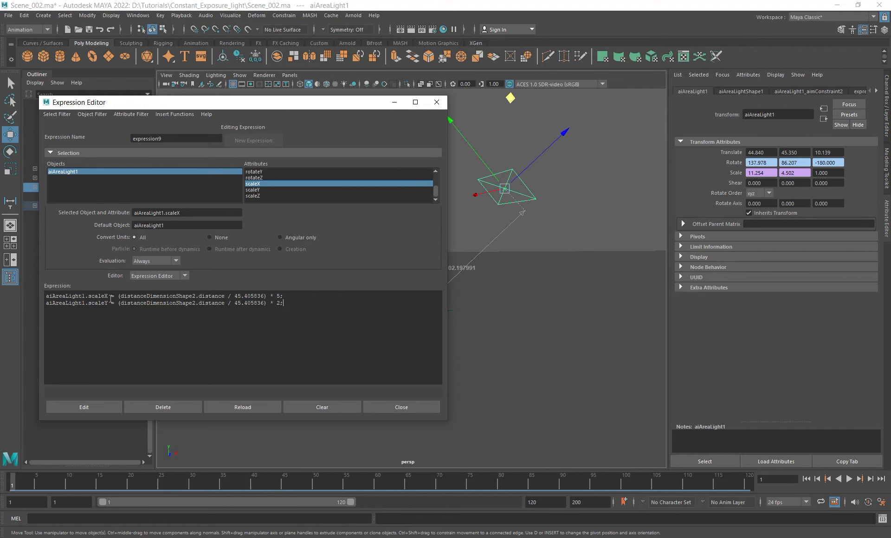
double_click(90, 297)
double_click(89, 304)
drag(118, 304, 288, 304)
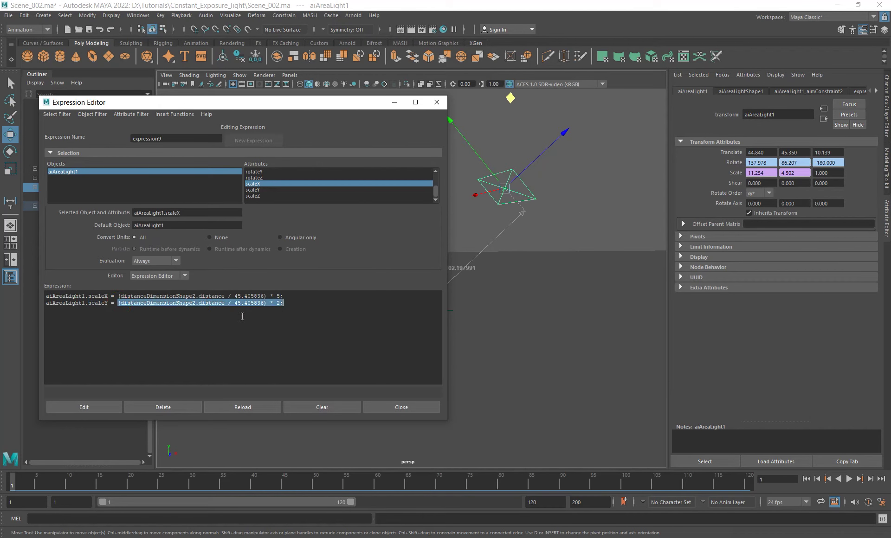
triple_click(140, 304)
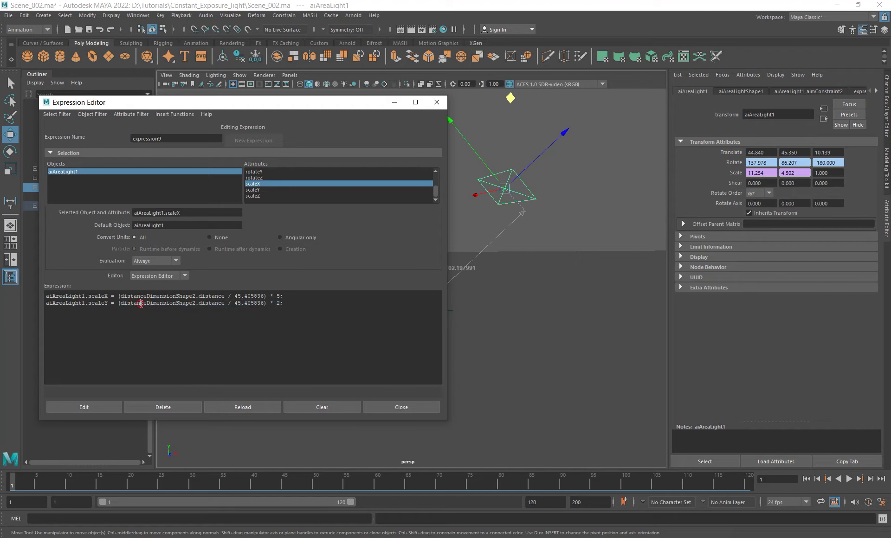
click(98, 307)
drag(345, 106, 378, 122)
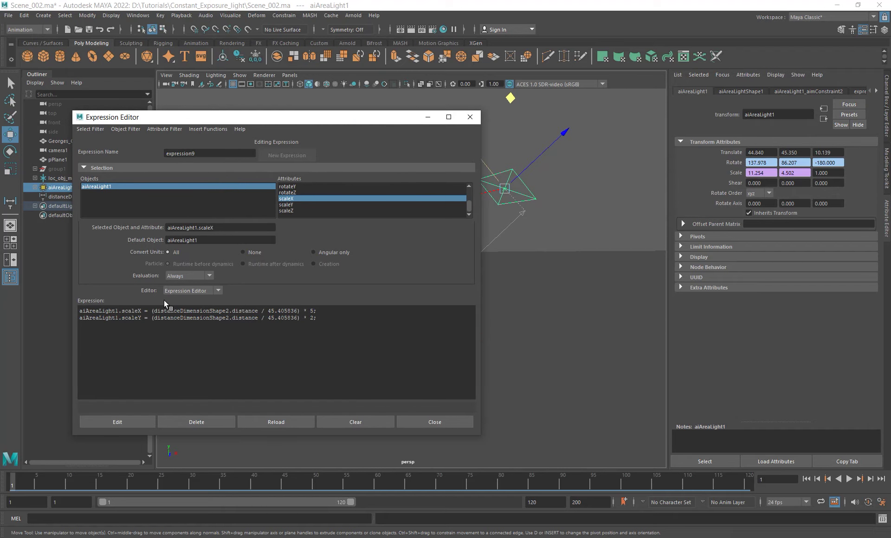
click(470, 116)
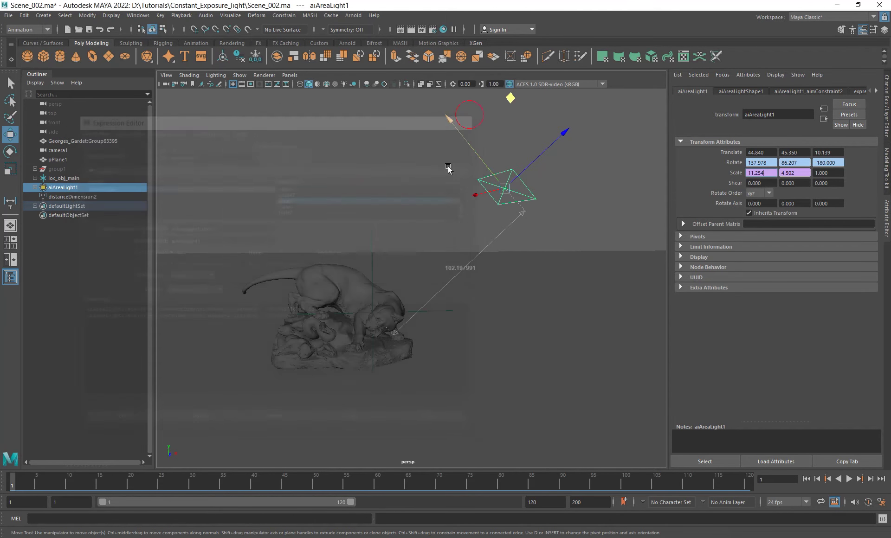
Render the scene in the Arnold RenderView and restrict rendering to a region over the shadow beneath the animal's head.
click(353, 15)
click(383, 33)
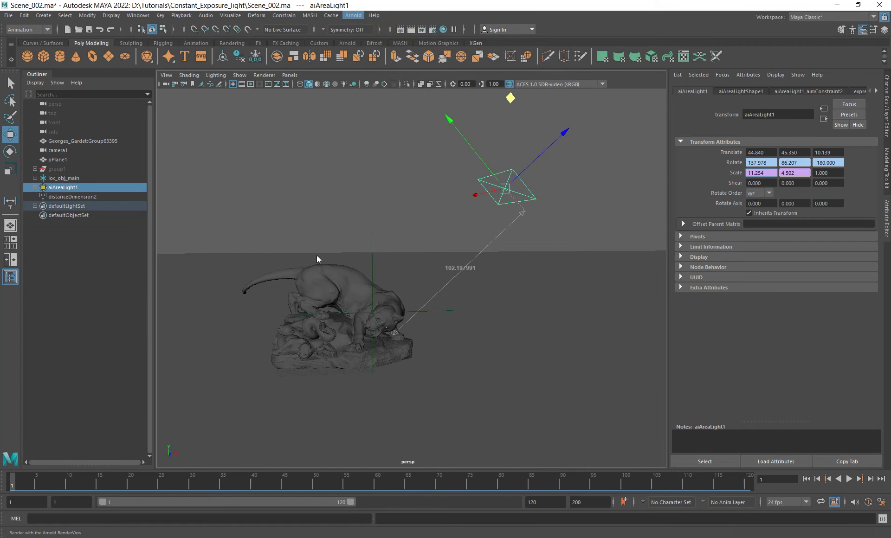
drag(434, 109, 315, 83)
scroll(332, 275, down, 2)
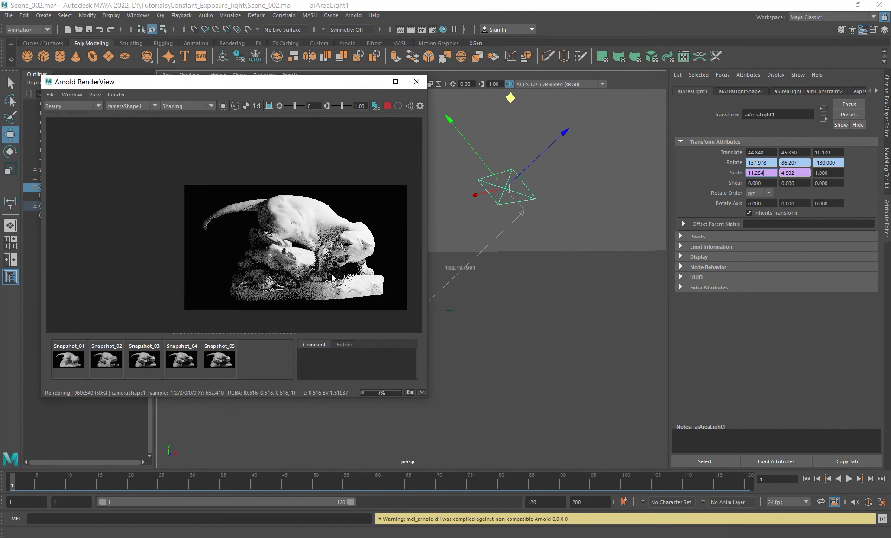
alt+middle_drag(331, 274, 288, 260)
scroll(287, 250, up, 3)
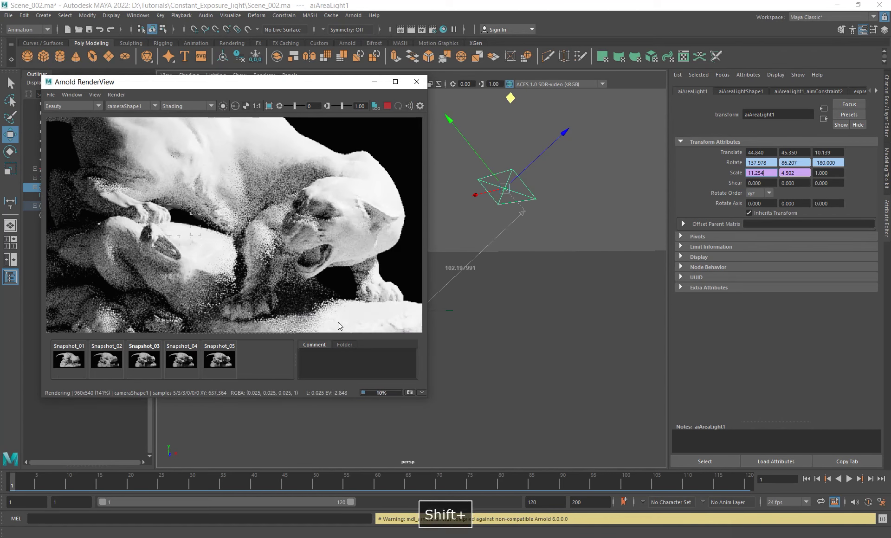
drag(261, 274, 363, 332)
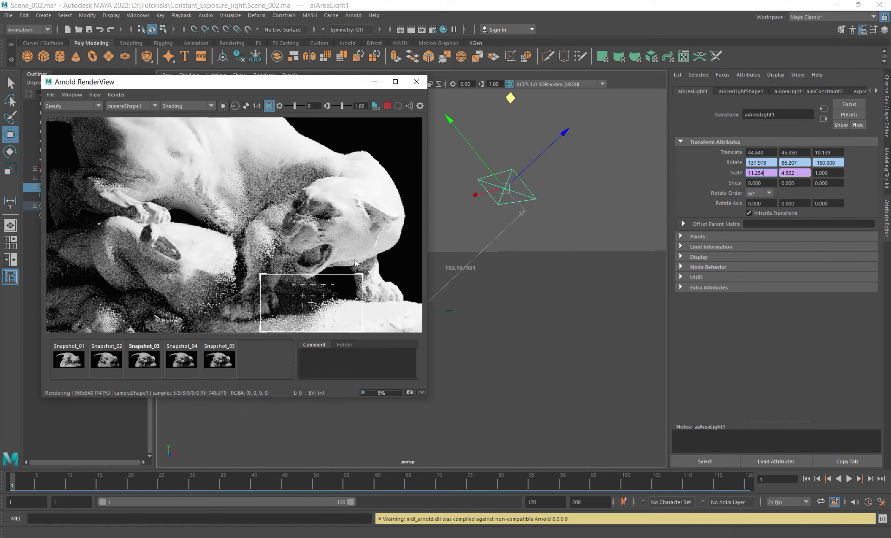
Move the render window aside and compare the shadow in the render region between Snapshot_03, Snapshot_04 and Snapshot_05.
drag(340, 84, 281, 92)
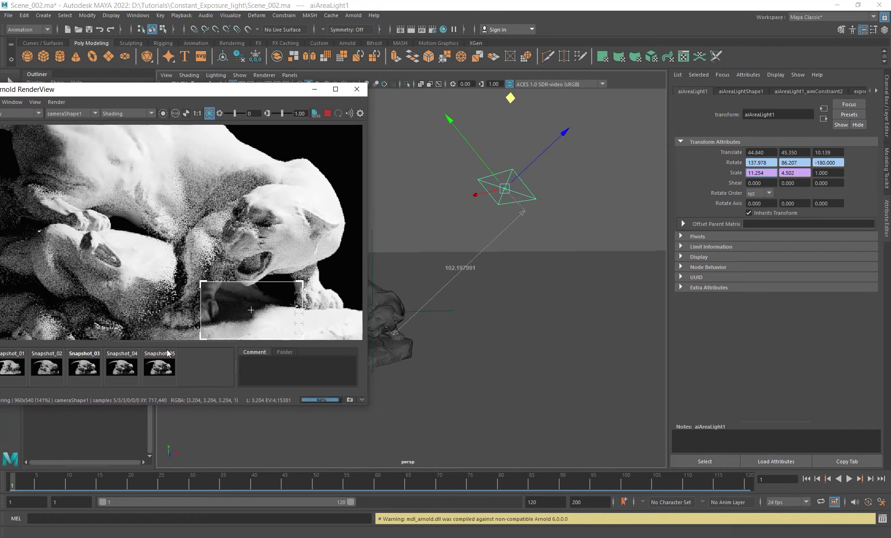
click(162, 367)
click(124, 371)
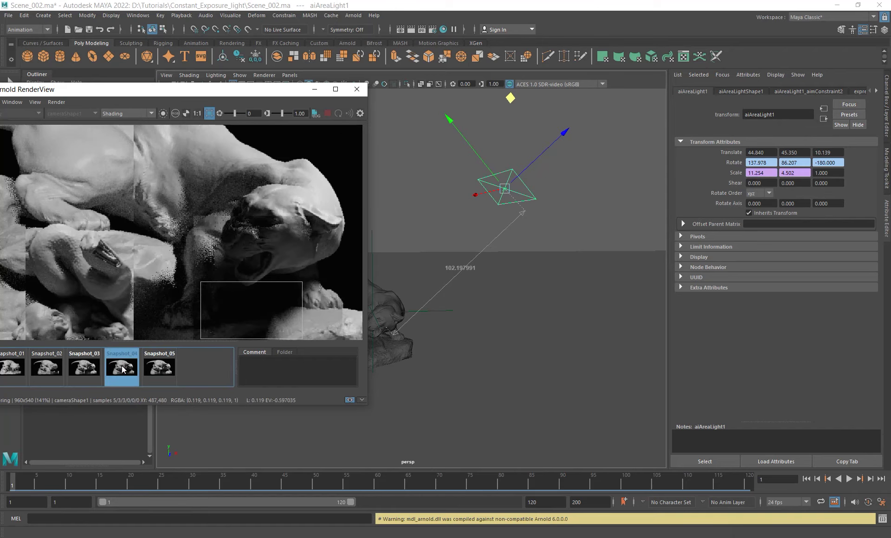
click(87, 369)
click(159, 367)
click(94, 370)
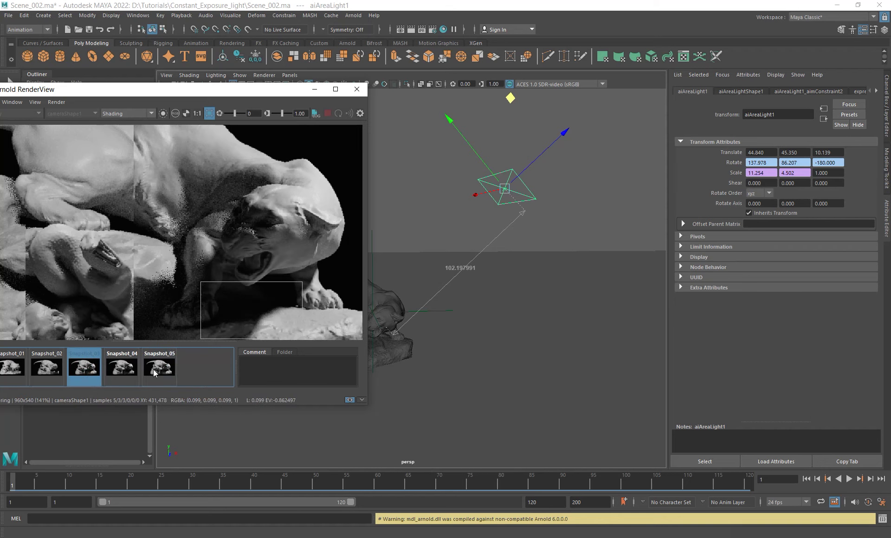
click(156, 373)
click(87, 371)
click(159, 369)
Compare Snapshot_04 with Snapshot_02 and Snapshot_03, then check the whole sculpture's shadows in Snapshot_03 and Snapshot_05.
click(117, 371)
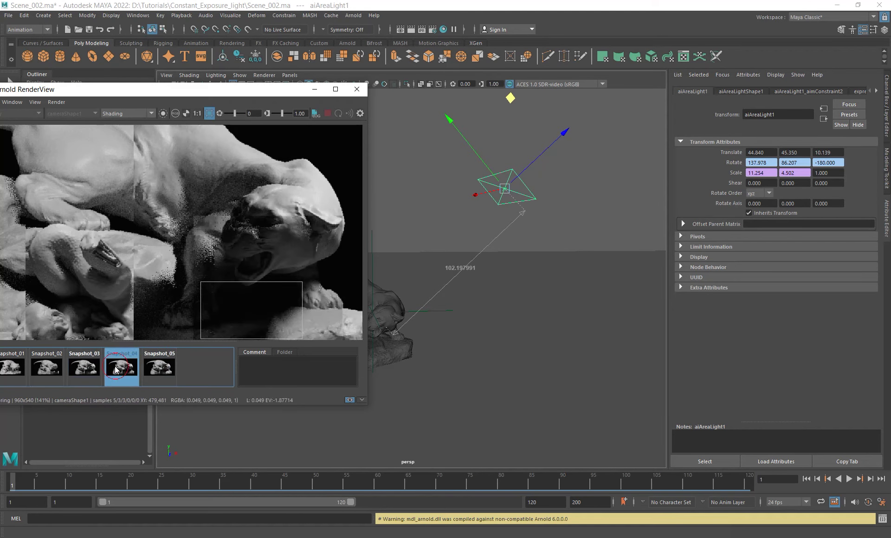
click(93, 367)
click(49, 368)
click(92, 369)
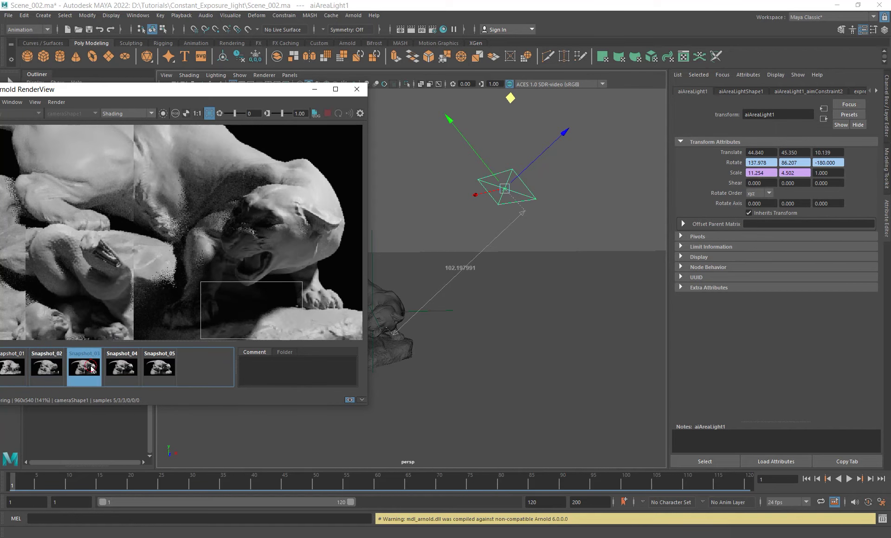
click(123, 368)
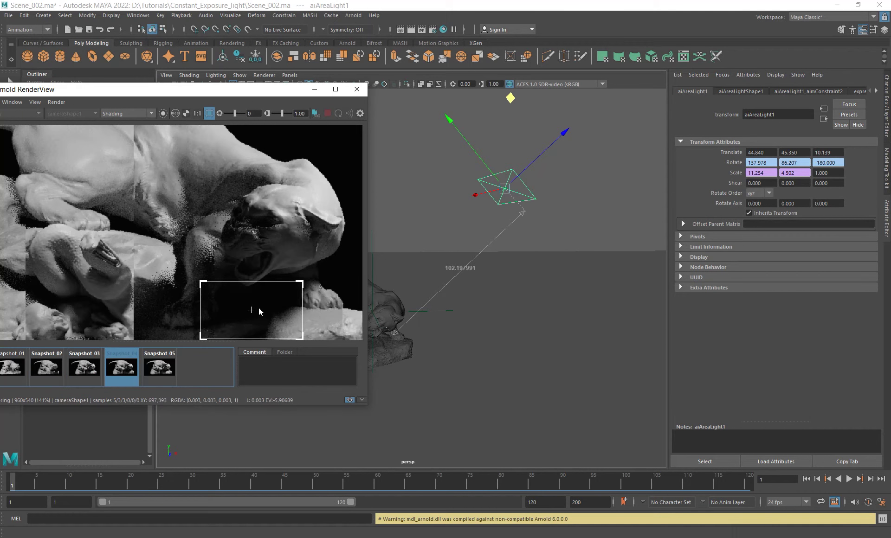
scroll(258, 308, down, 1)
alt+middle_drag(269, 301, 266, 273)
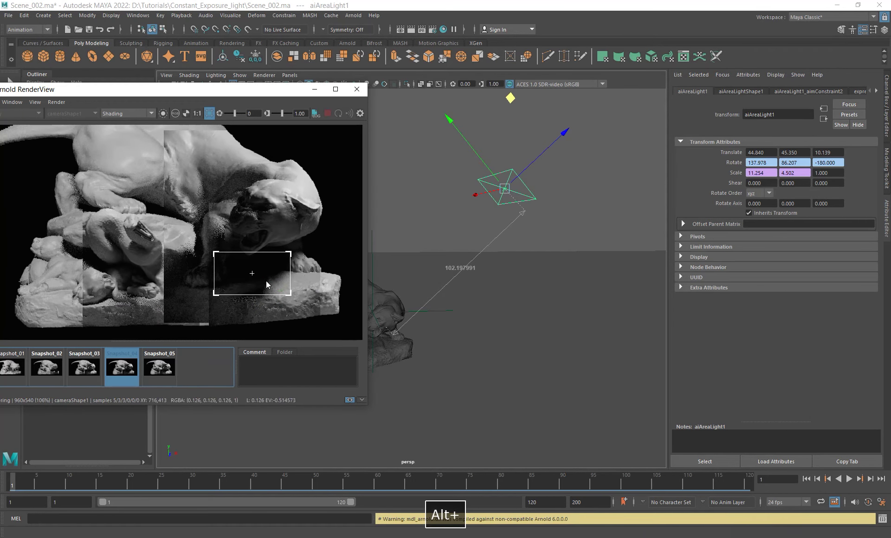
click(84, 369)
click(163, 367)
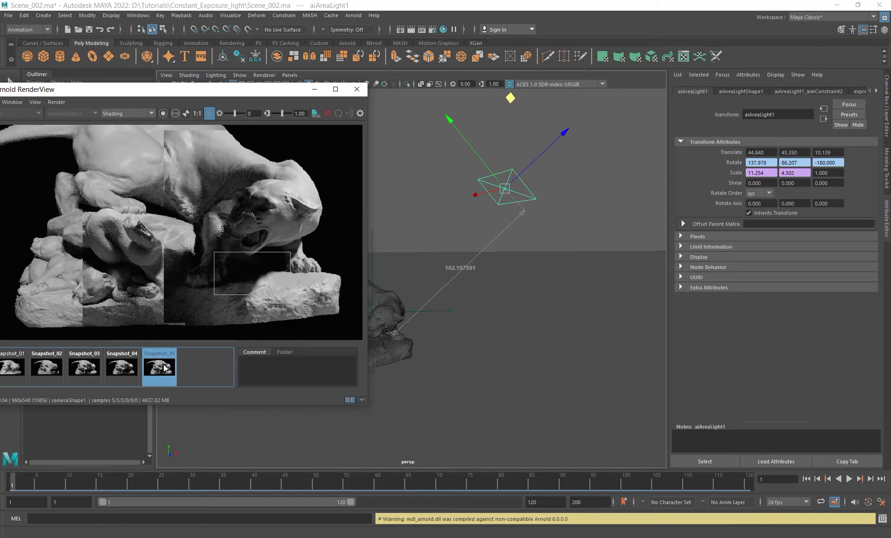
Move the area light in to about 23 units from the sculpture and compare the rendered shadow with Snapshot_03.
drag(564, 134, 551, 145)
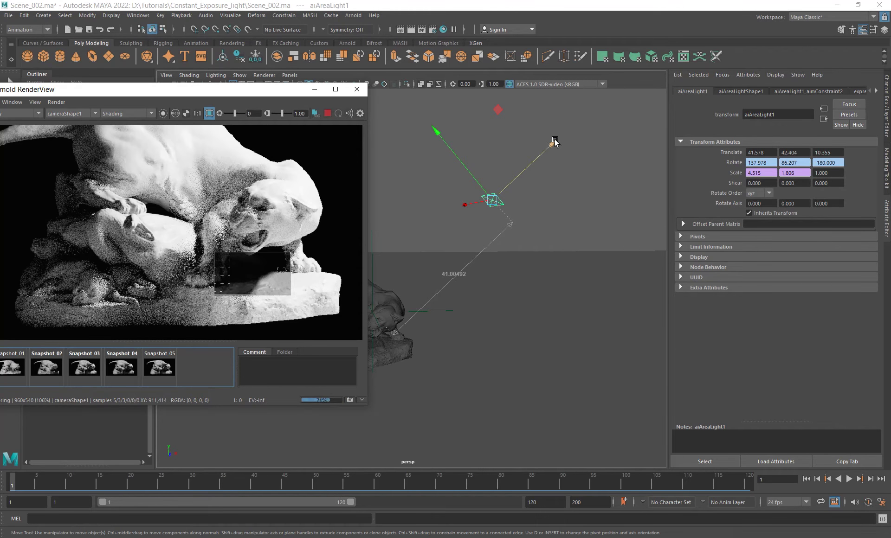
drag(554, 142, 513, 193)
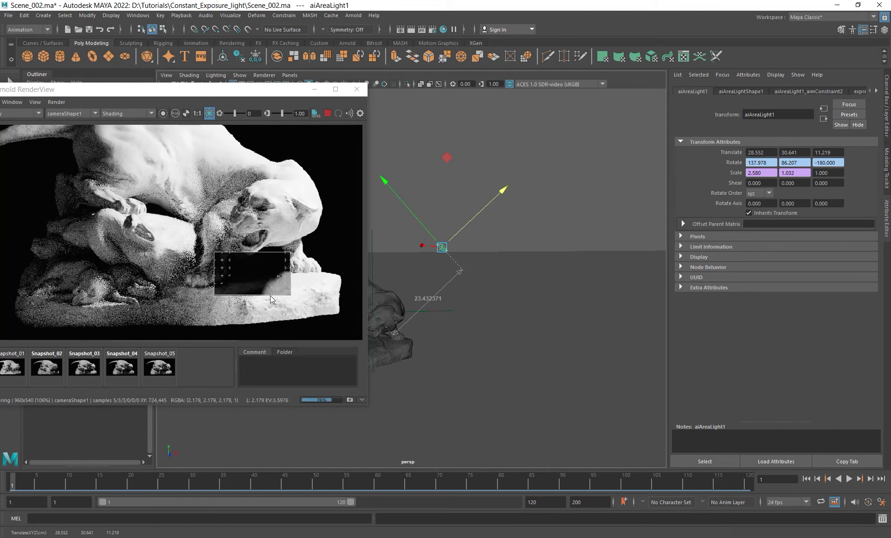
click(93, 368)
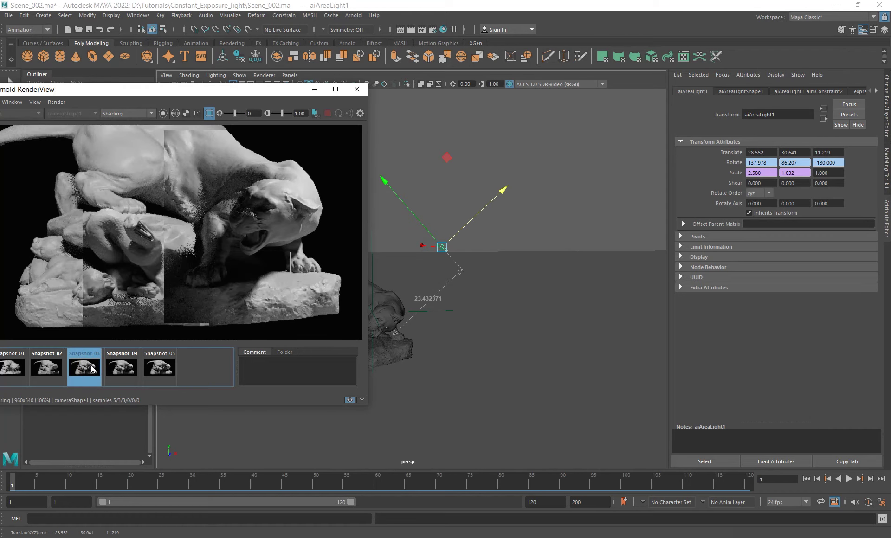
click(93, 367)
click(92, 368)
click(93, 368)
click(92, 368)
click(93, 367)
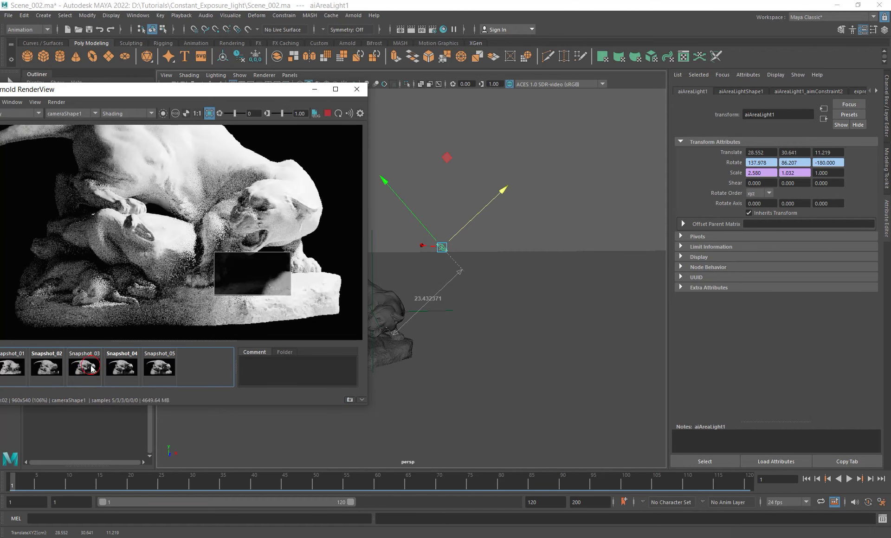
click(92, 368)
click(92, 368)
Compare the shadow in the close-light region render with Snapshot_04.
click(124, 369)
click(127, 371)
click(127, 371)
click(127, 372)
click(127, 371)
click(126, 371)
click(127, 371)
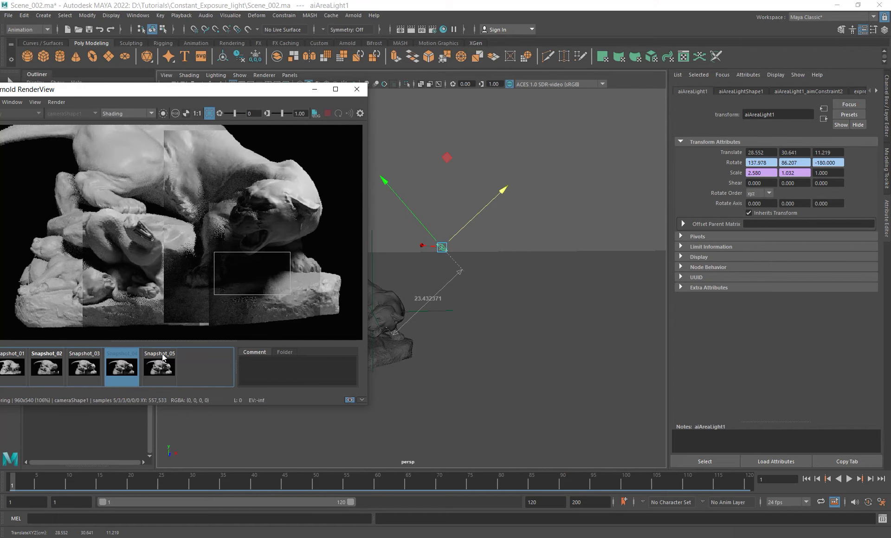
click(122, 368)
Compare the close-light region render with Snapshot_03 again and with Snapshot_05, checking shadow softness and brightness.
click(84, 370)
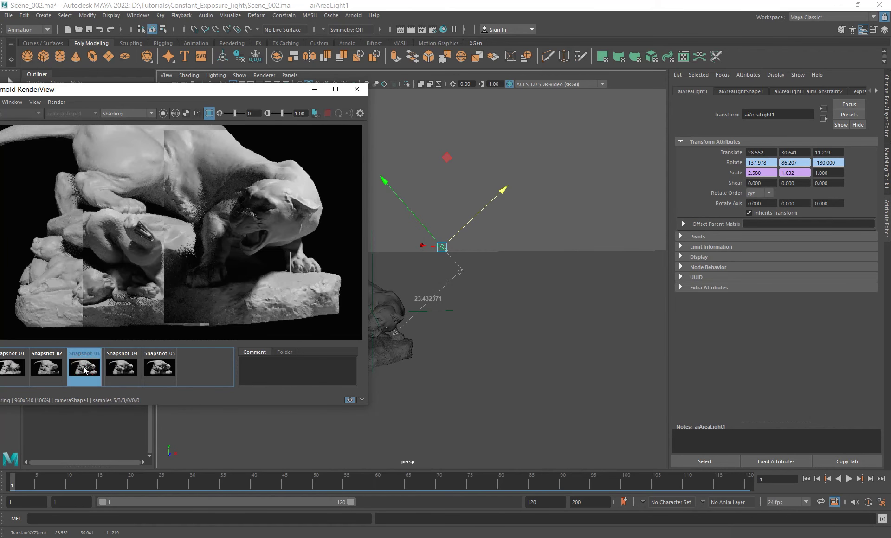
click(84, 369)
click(84, 370)
click(84, 370)
click(84, 369)
click(84, 370)
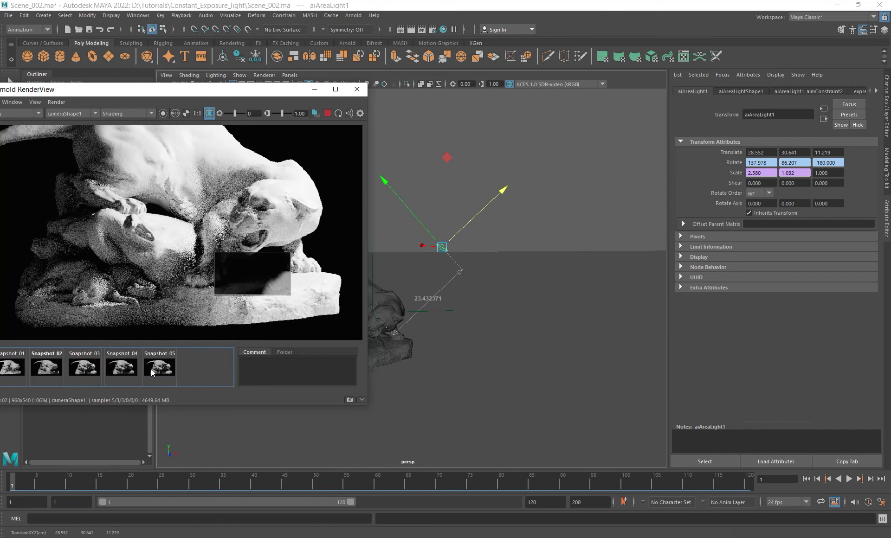
click(160, 367)
click(160, 366)
click(160, 366)
click(160, 367)
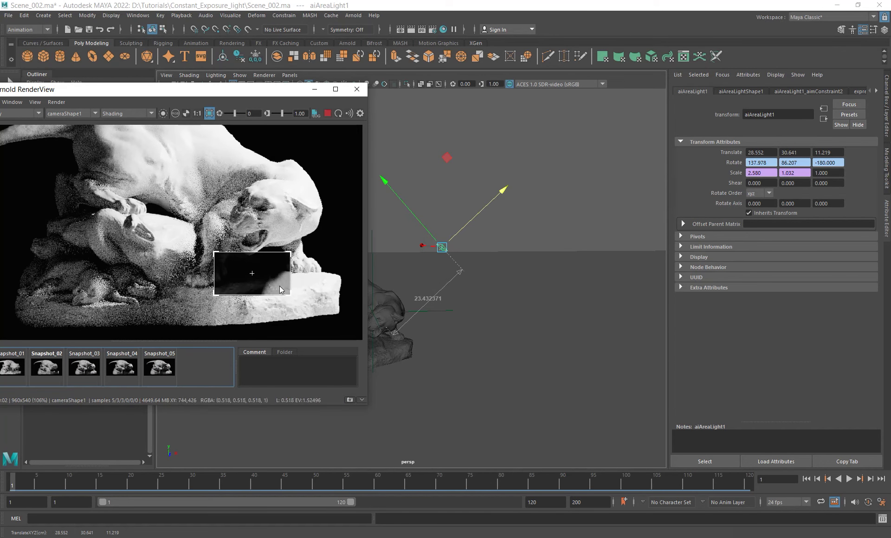
click(154, 369)
click(154, 370)
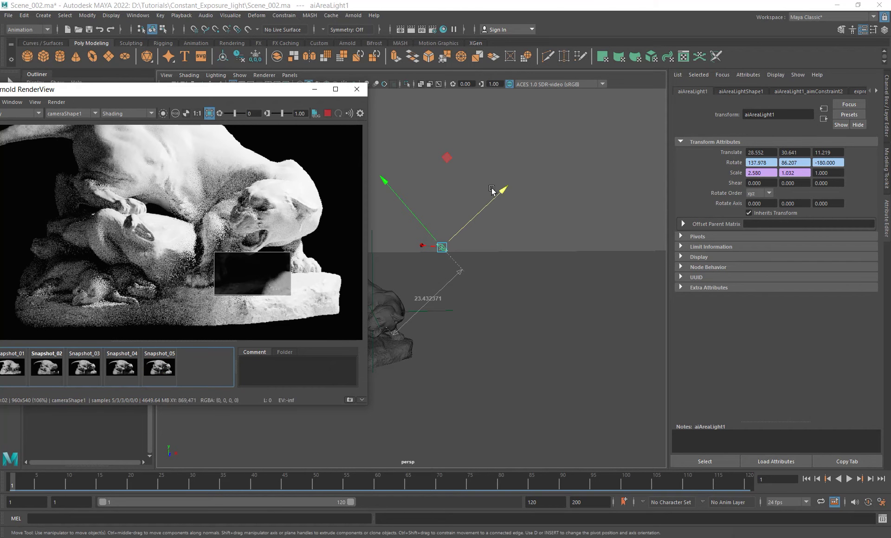
Move the area light out to about 83 units from the sculpture and compare the rendered shadow with Snapshot_05.
drag(503, 190, 672, 77)
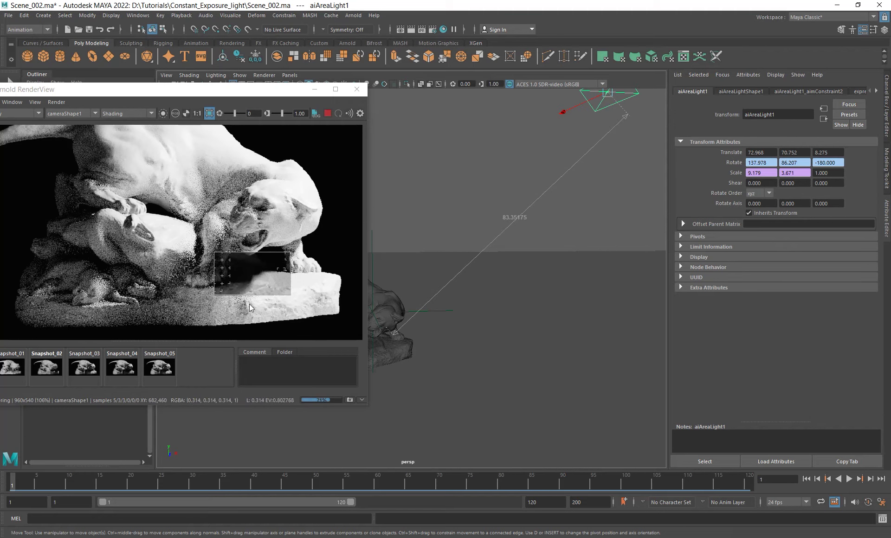
click(159, 367)
click(159, 367)
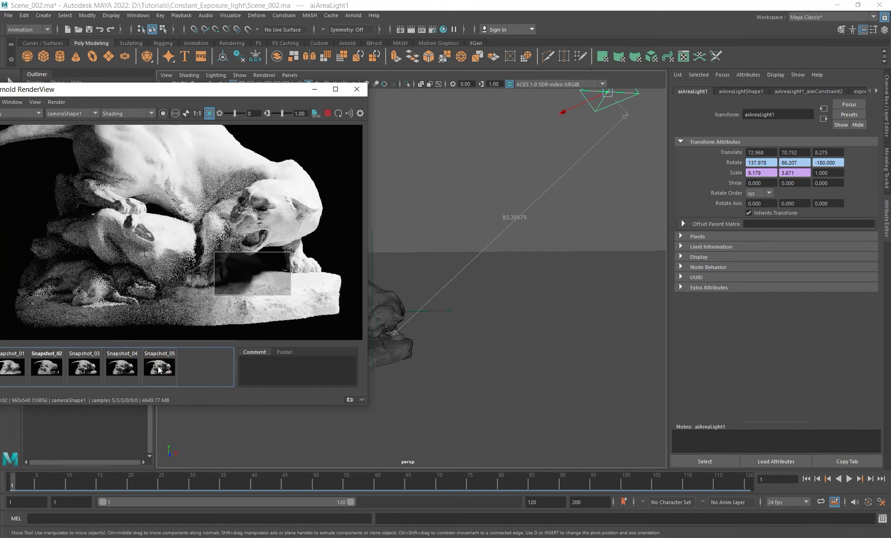
click(159, 368)
click(159, 367)
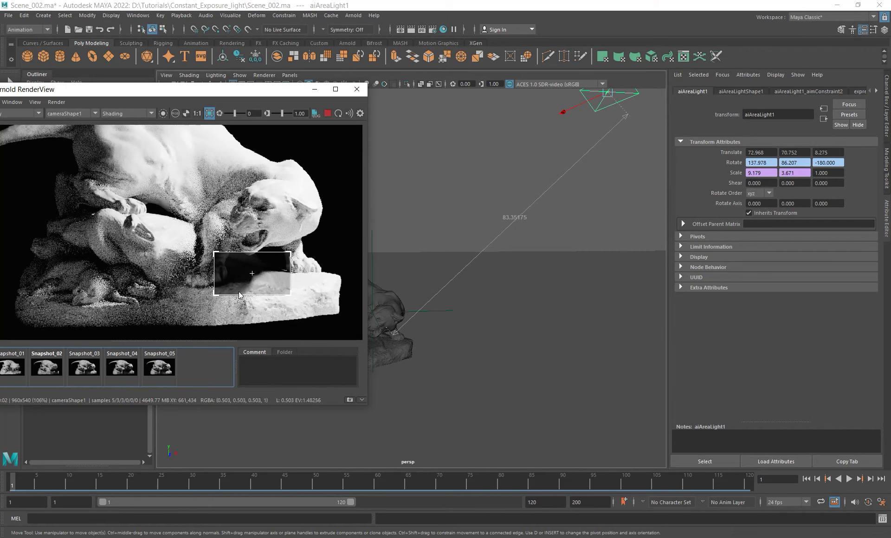
click(161, 369)
click(161, 369)
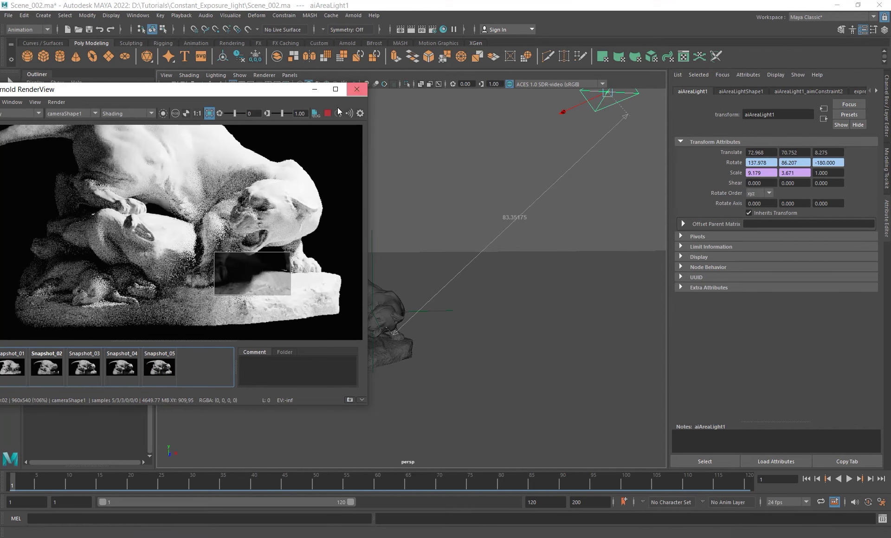
Close the Arnold RenderView and view the area light, distance dimension and sculpture from several angles.
click(357, 89)
alt+right_drag(521, 212, 385, 199)
alt+drag(386, 199, 413, 246)
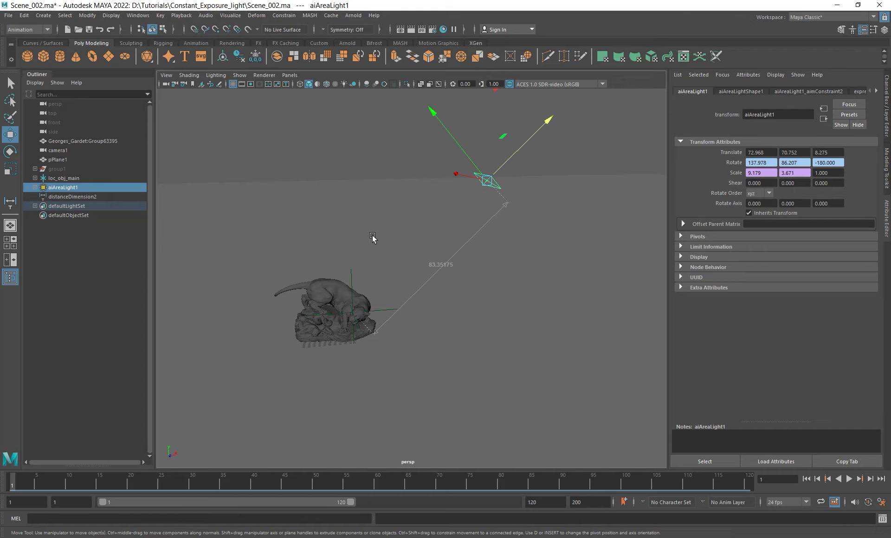
mouse_move(399, 238)
alt+mouse_down()
mouse_move(427, 239)
mouse_move(395, 245)
alt+mouse_up()
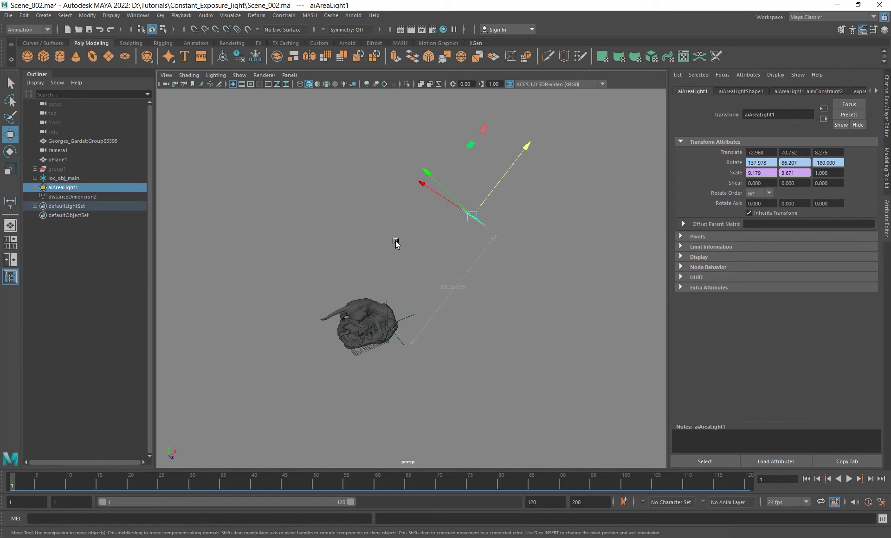
alt+drag(412, 260, 405, 215)
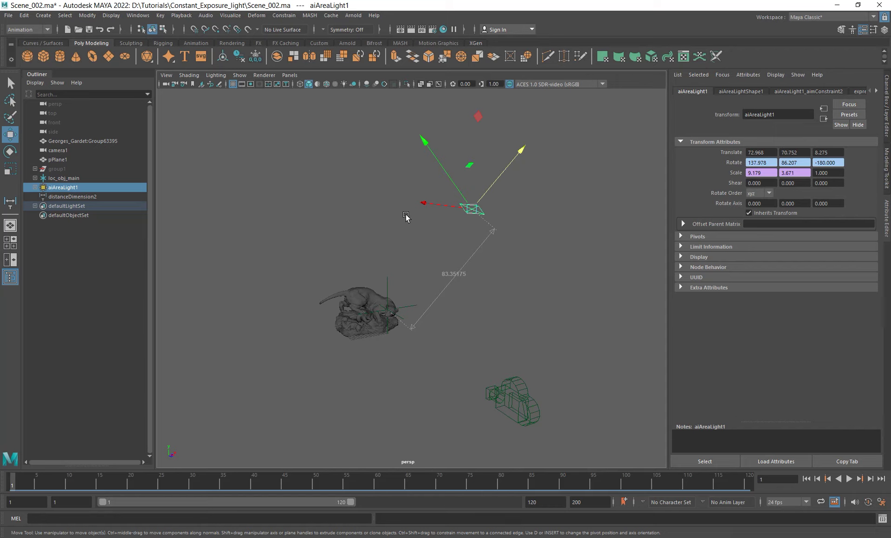
alt+drag(405, 217, 308, 259)
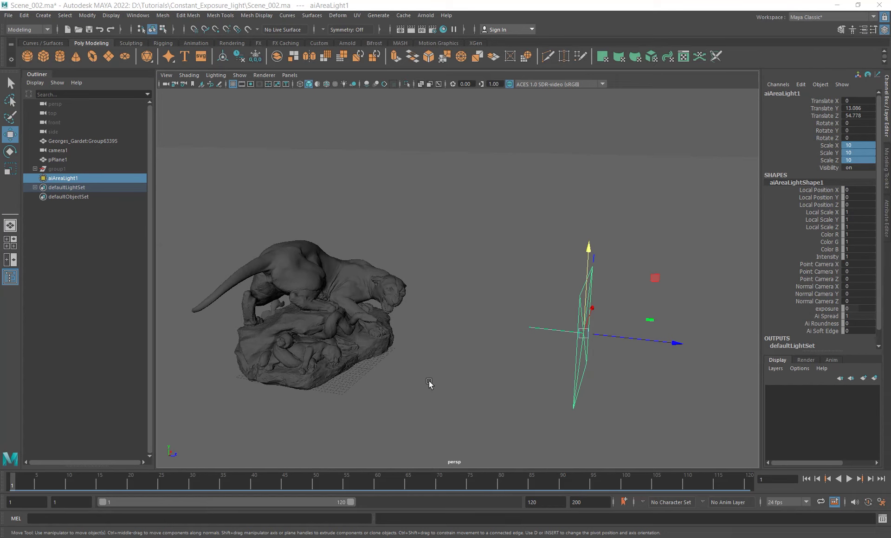
alt+drag(483, 347, 390, 313)
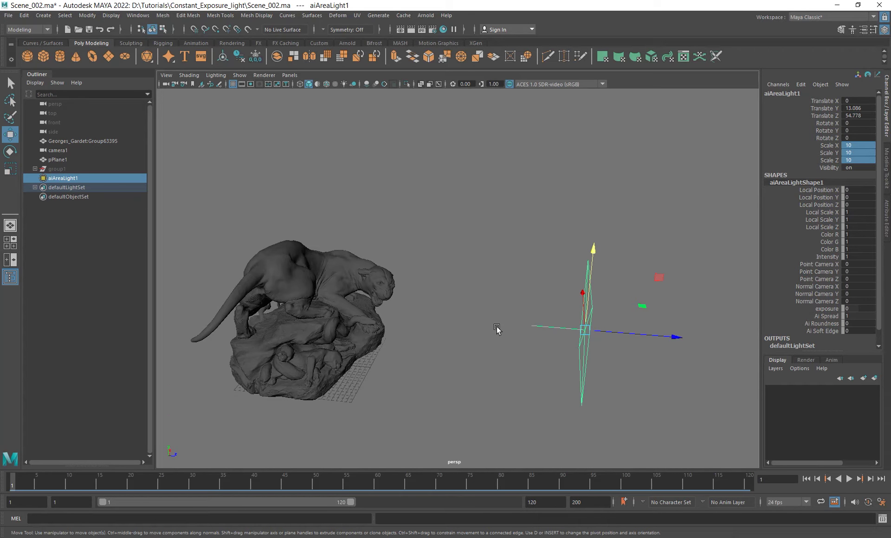
alt+middle_drag(497, 330, 488, 302)
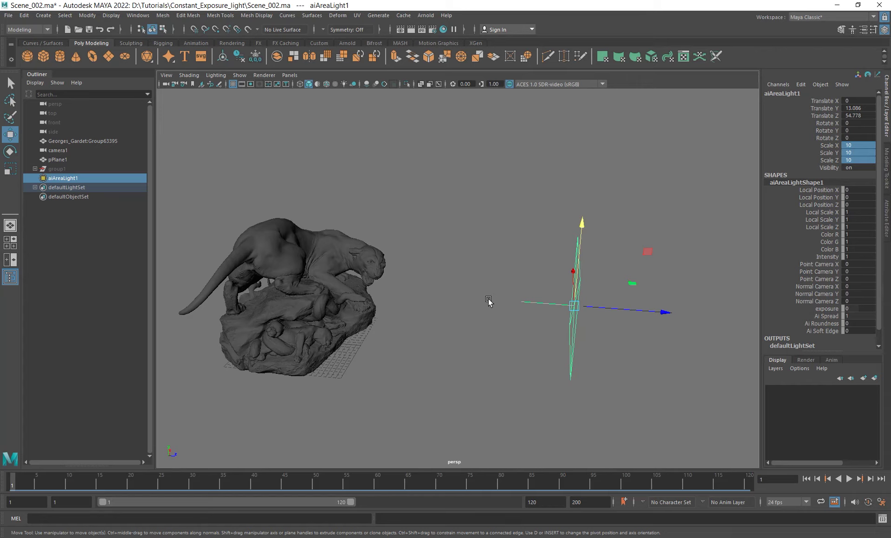
mouse_move(517, 304)
alt+mouse_down()
mouse_move(494, 300)
mouse_move(486, 310)
alt+mouse_up()
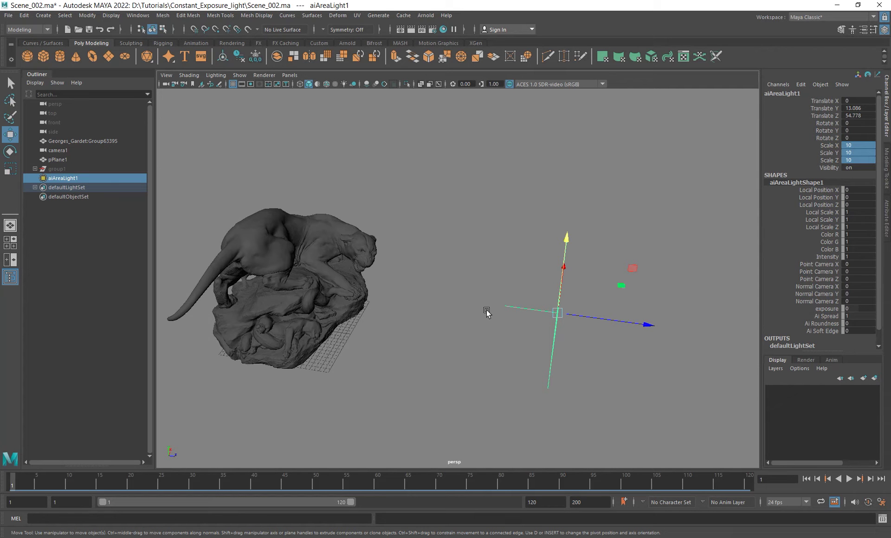
mouse_move(450, 310)
alt+mouse_down()
mouse_move(457, 302)
mouse_move(446, 299)
alt+mouse_up()
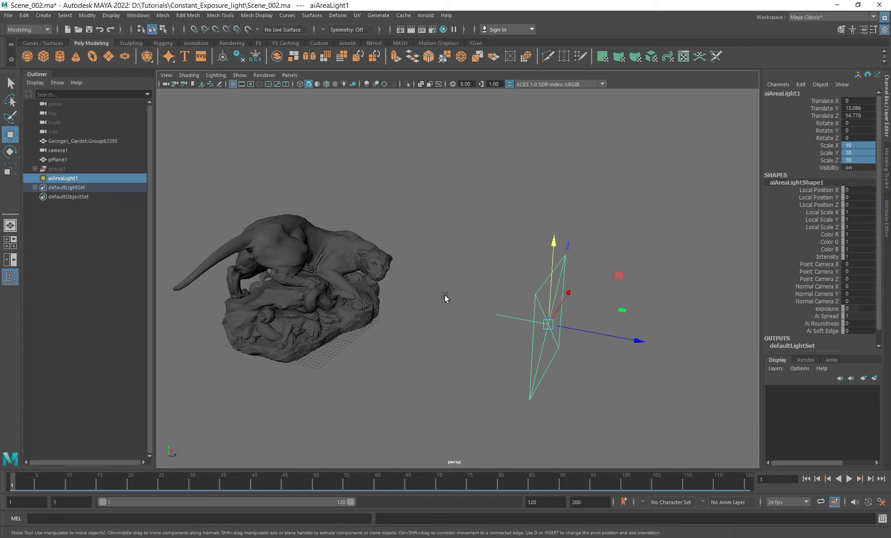
alt+drag(461, 283, 458, 278)
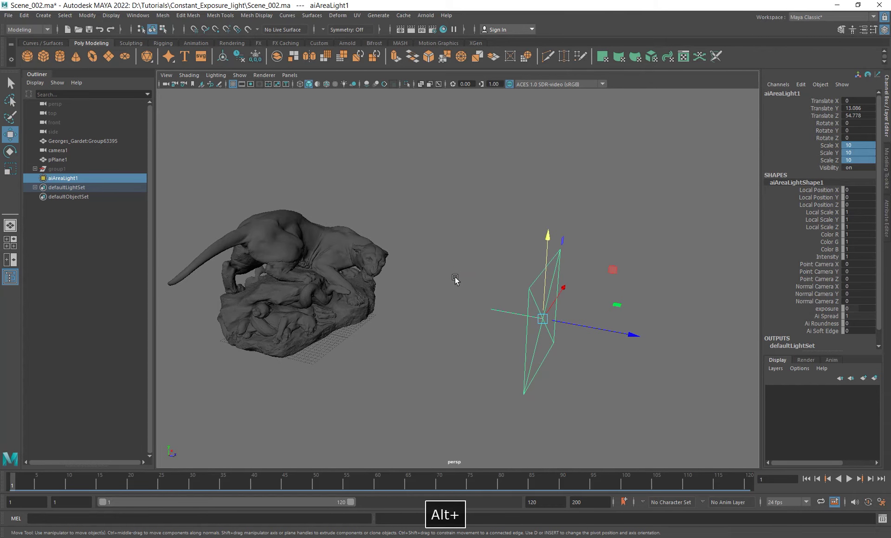
mouse_move(408, 291)
alt+mouse_down()
mouse_move(436, 288)
mouse_move(428, 289)
alt+mouse_up()
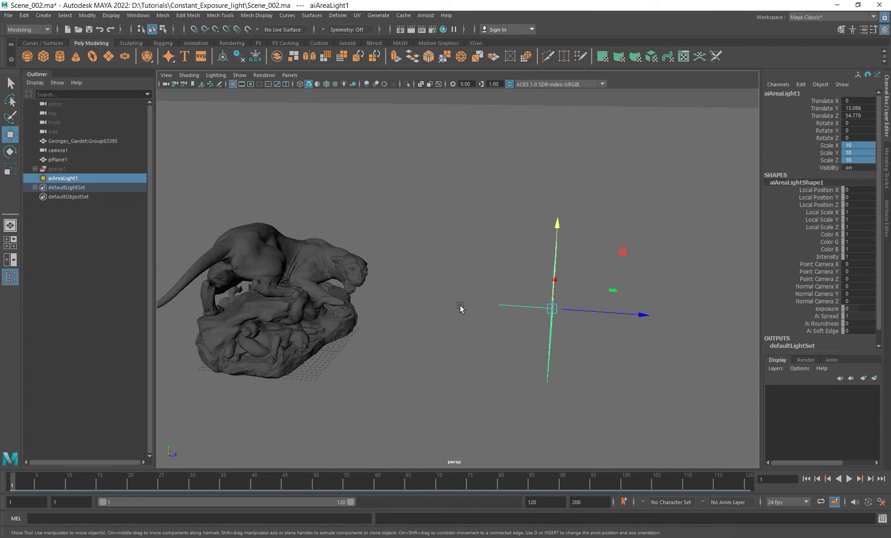
alt+drag(460, 308, 439, 308)
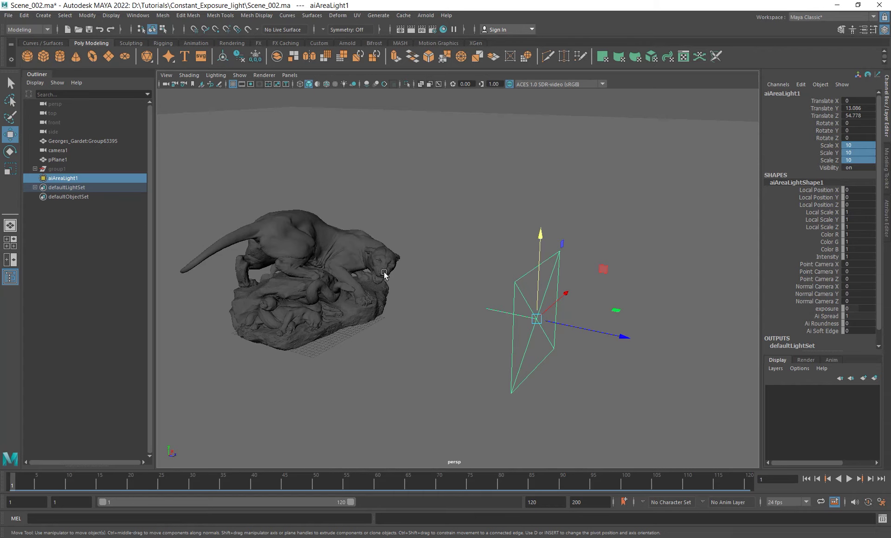
alt+middle_drag(384, 274, 458, 278)
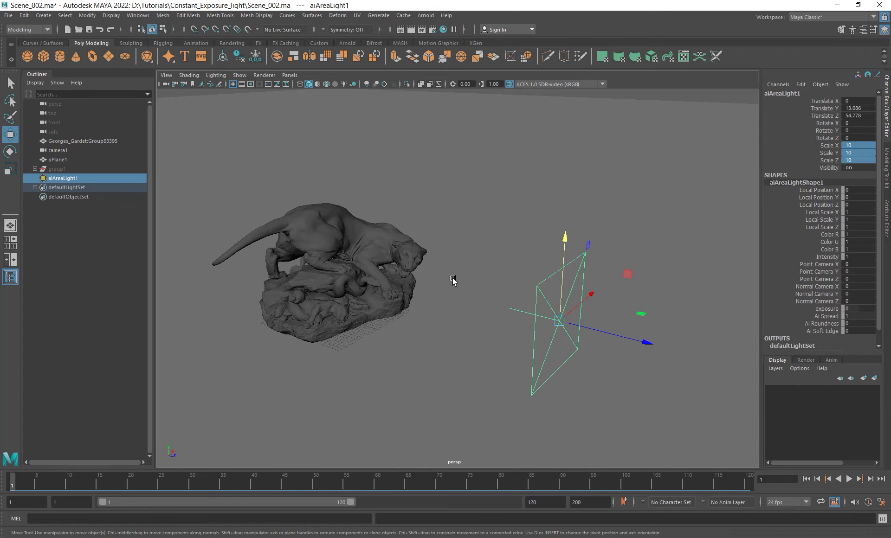
alt+drag(453, 280, 445, 320)
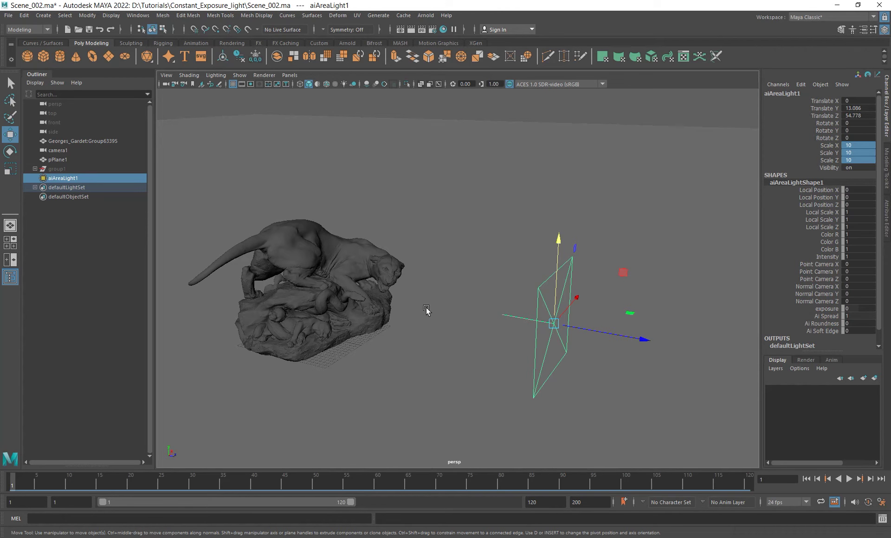
alt+drag(426, 304, 447, 302)
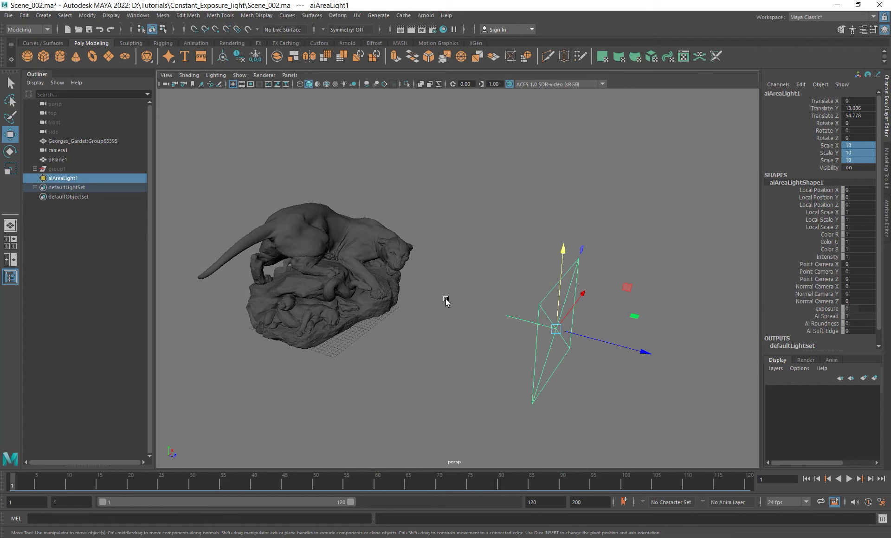
Place a distance dimension about 46 units long from beside the sculpture to a point near the area light, and show its shape attributes.
click(43, 15)
mouse_move(153, 190)
click(196, 190)
click(259, 354)
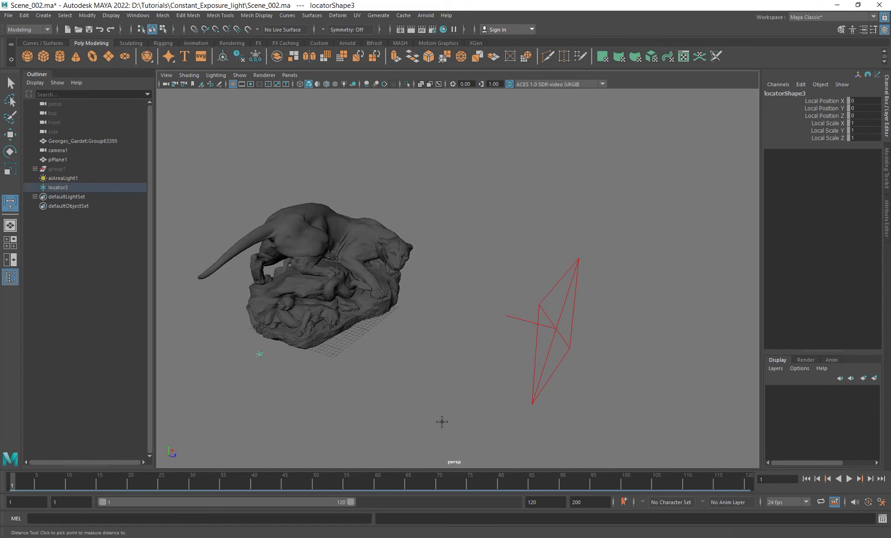
click(455, 422)
alt+drag(400, 380, 418, 340)
click(885, 219)
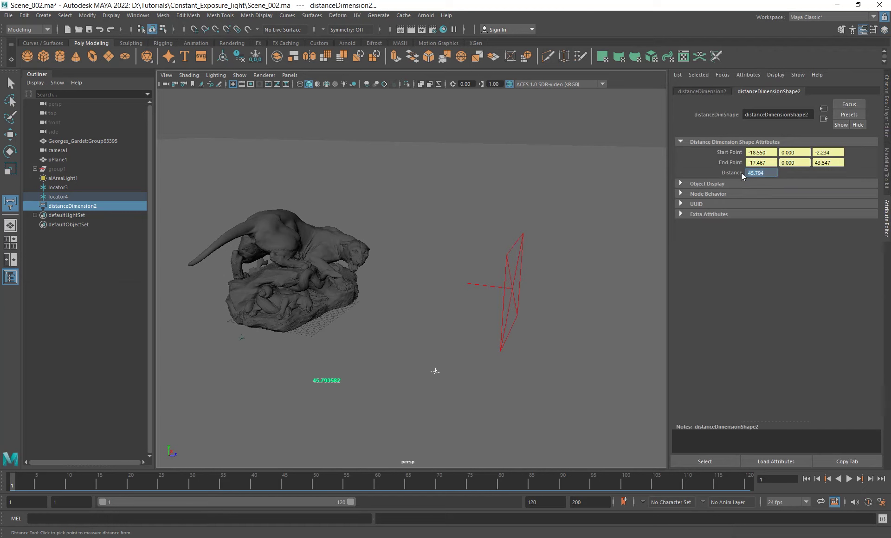
Examine the distance dimension, its start and end locators, the sculpture and the area light from several angles.
alt+drag(392, 376, 334, 306)
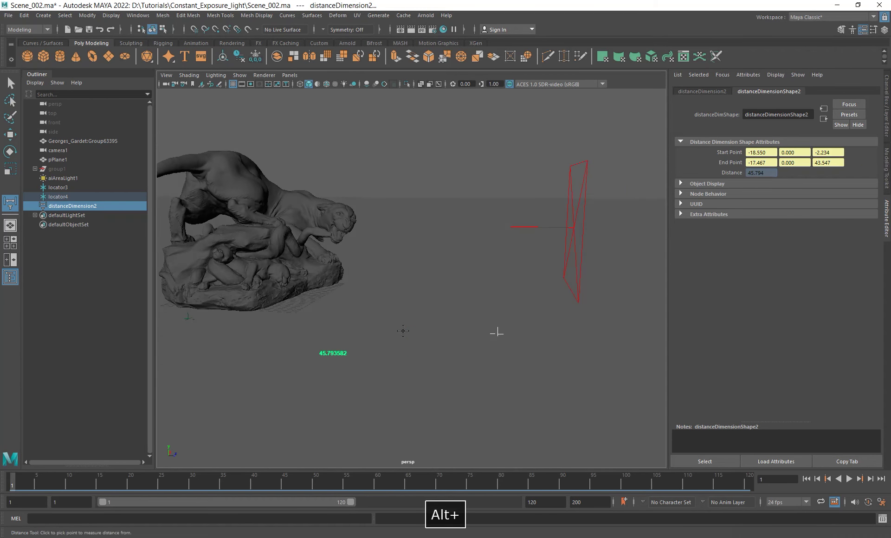
alt+drag(403, 330, 420, 339)
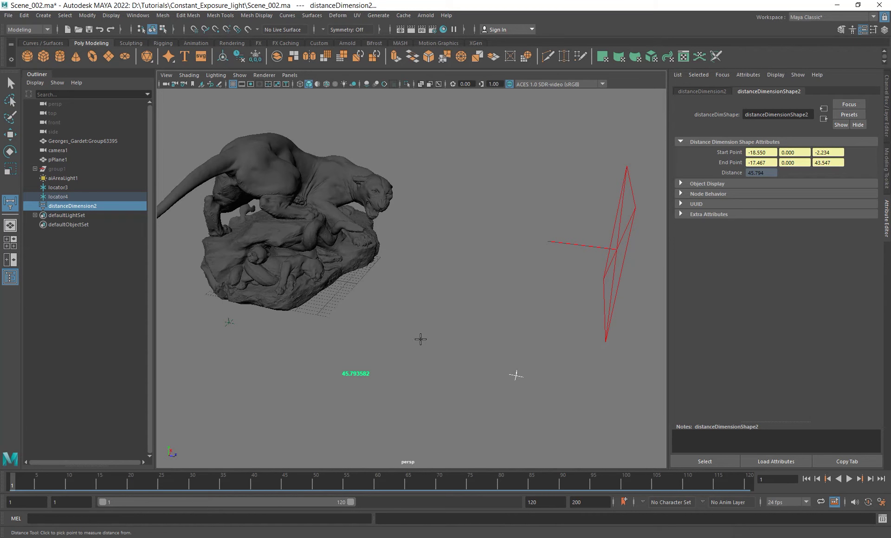
alt+middle_drag(420, 339, 423, 312)
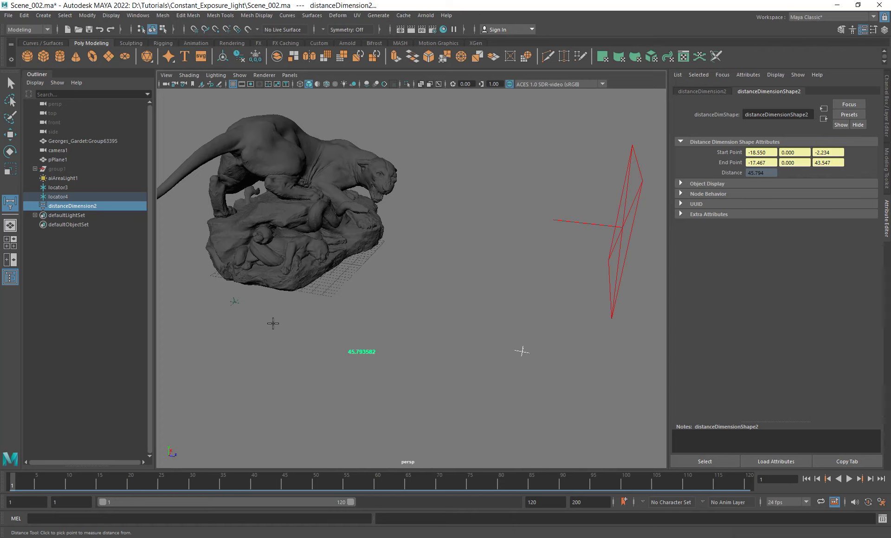
mouse_move(272, 324)
alt+mouse_down()
mouse_move(285, 322)
mouse_move(288, 314)
mouse_move(273, 308)
mouse_move(280, 310)
alt+mouse_up()
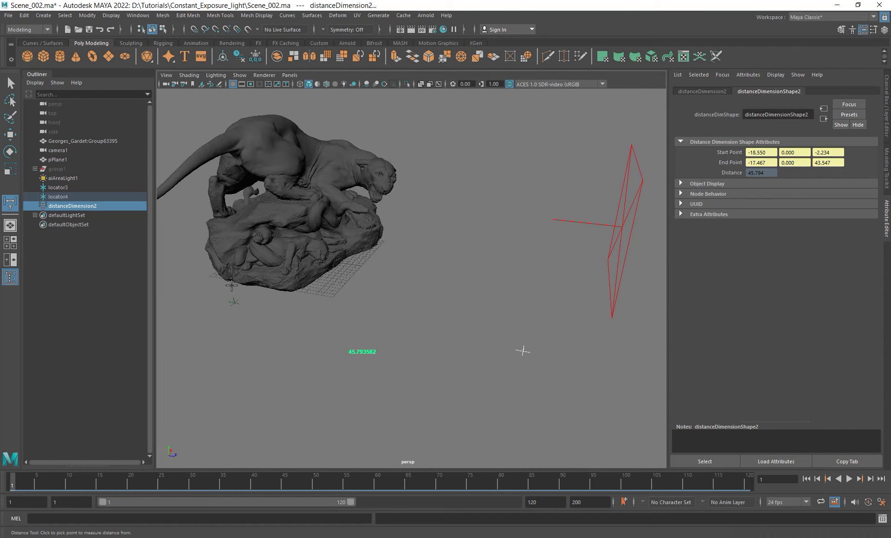
key(a)
key(b)
key(ctrl+a)
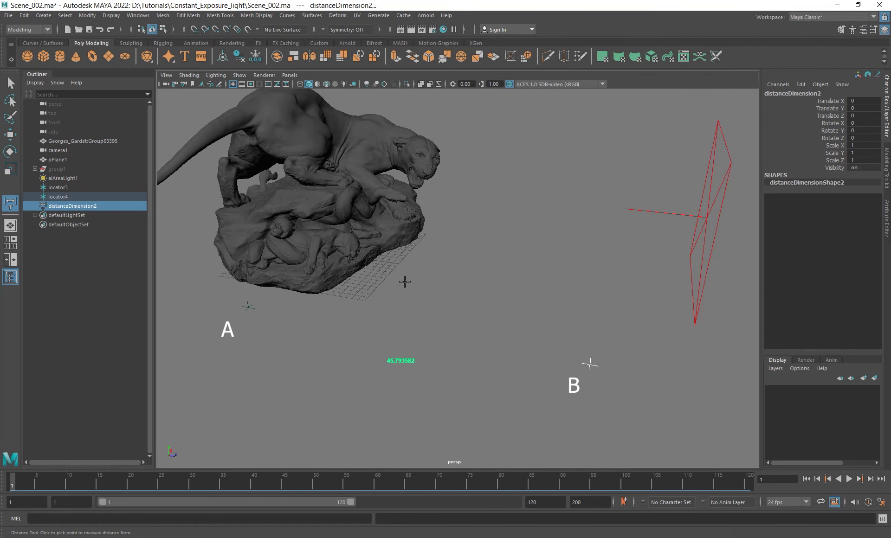
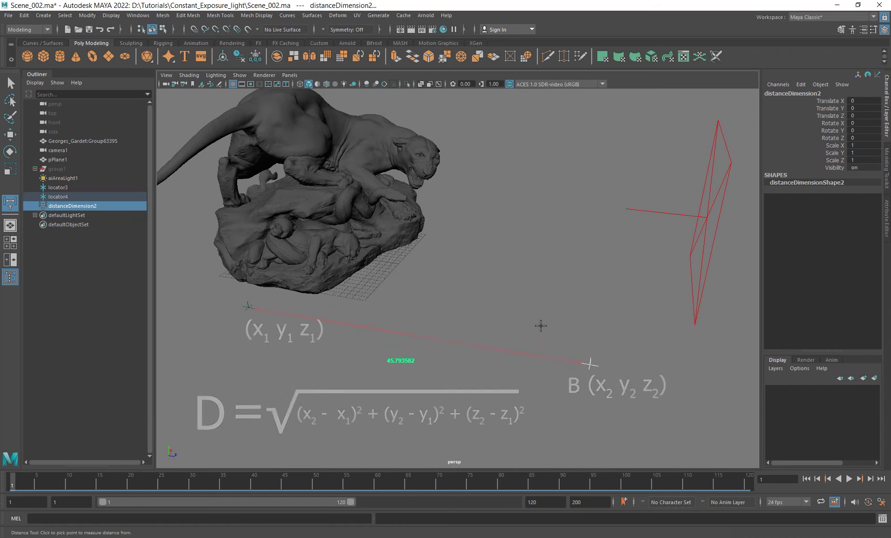
alt+drag(536, 324, 534, 330)
alt+right_drag(535, 330, 499, 322)
alt+drag(438, 313, 492, 324)
alt+right_drag(510, 328, 582, 339)
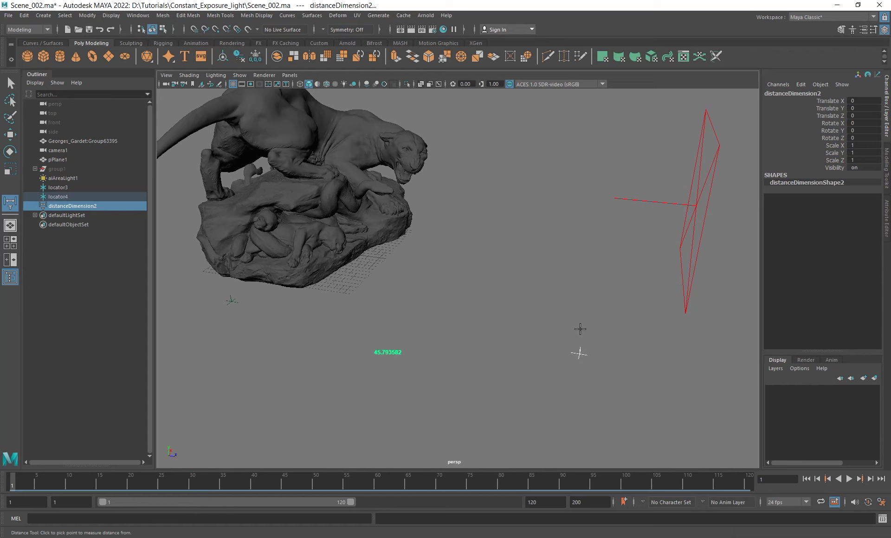
alt+drag(547, 298, 513, 284)
alt+middle_drag(513, 284, 498, 303)
alt+drag(498, 303, 515, 304)
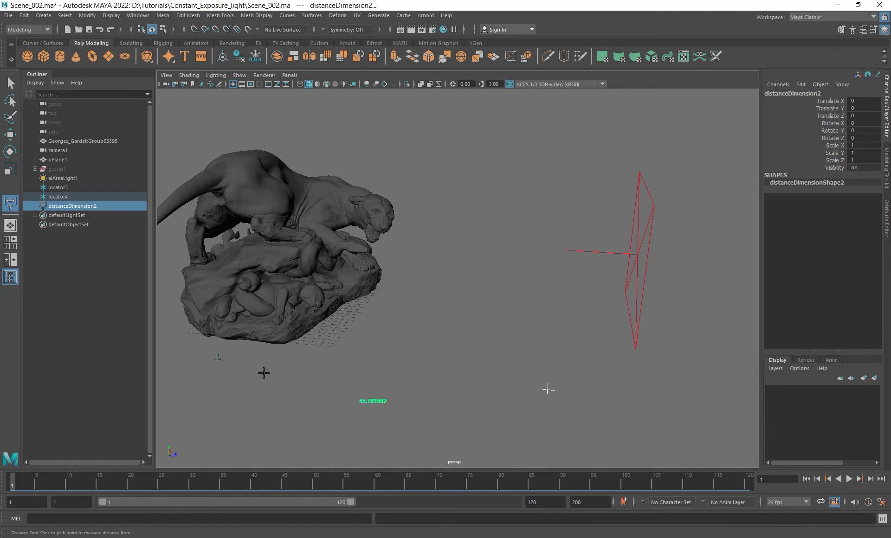
alt+middle_drag(436, 295, 455, 290)
mouse_move(455, 291)
alt+mouse_down()
mouse_move(441, 300)
mouse_move(479, 279)
mouse_move(464, 279)
alt+mouse_up()
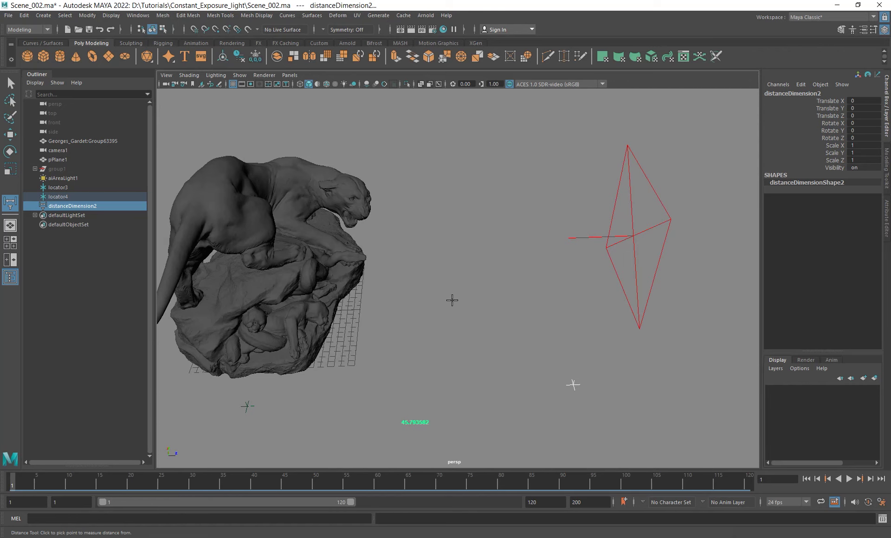
alt+drag(451, 302, 441, 291)
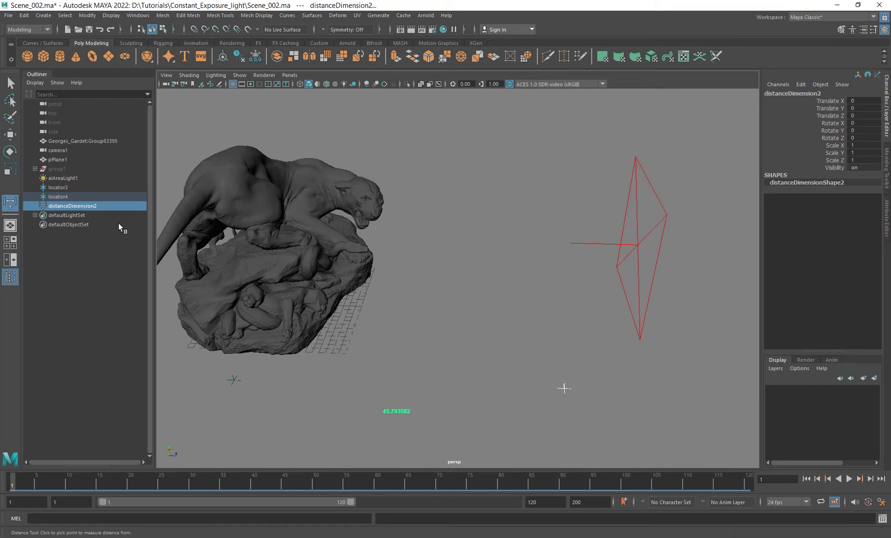
Delete the distance dimension together with its two locators.
shift+click(62, 188)
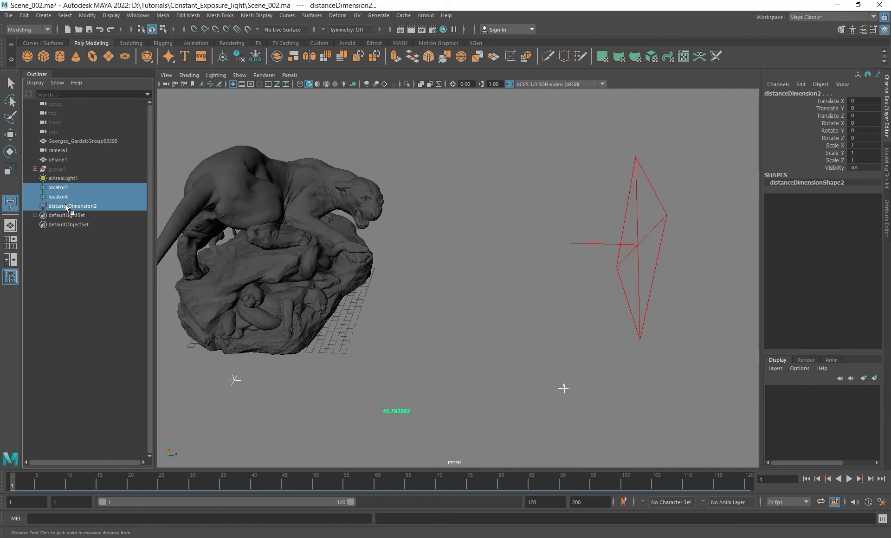
key(Delete)
alt+drag(505, 260, 469, 255)
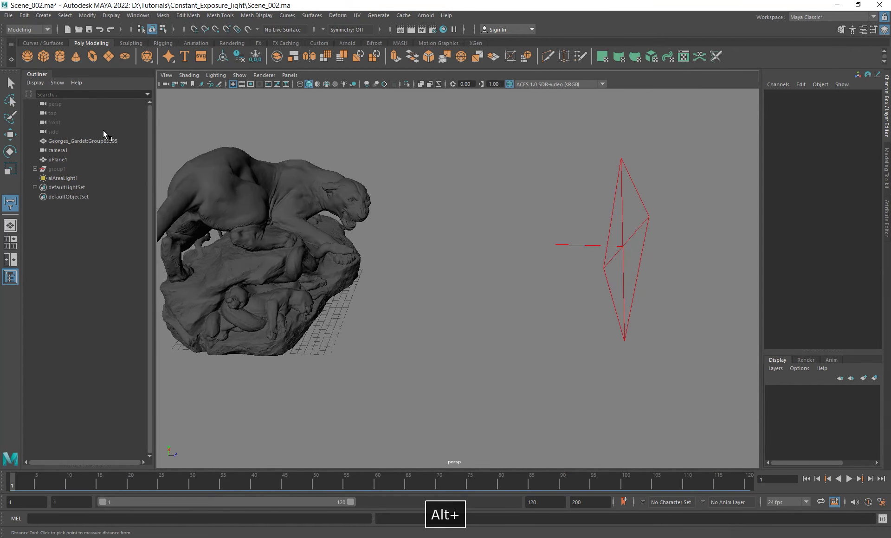
Create a polygon sphere and move it near the panther's head, to about Translate Y 16.453 and Translate Z 11.126.
click(28, 55)
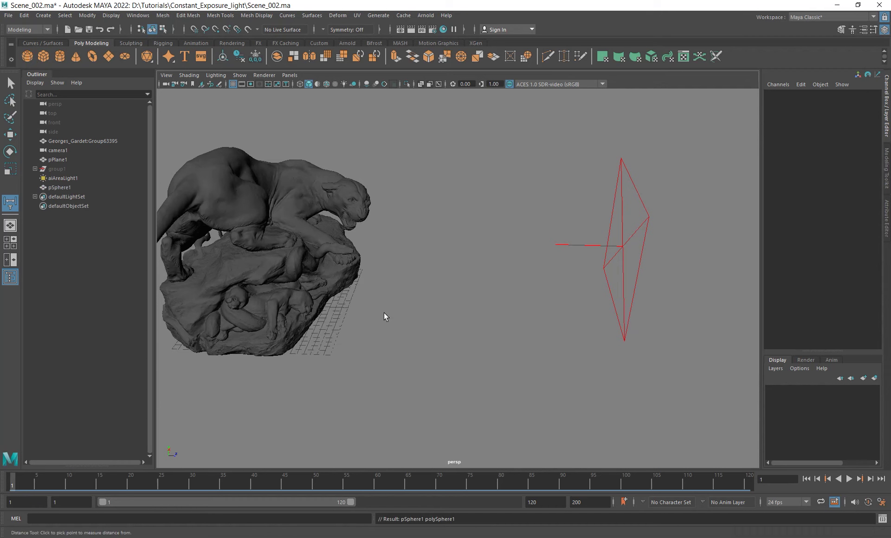
key(w)
alt+drag(258, 308, 417, 275)
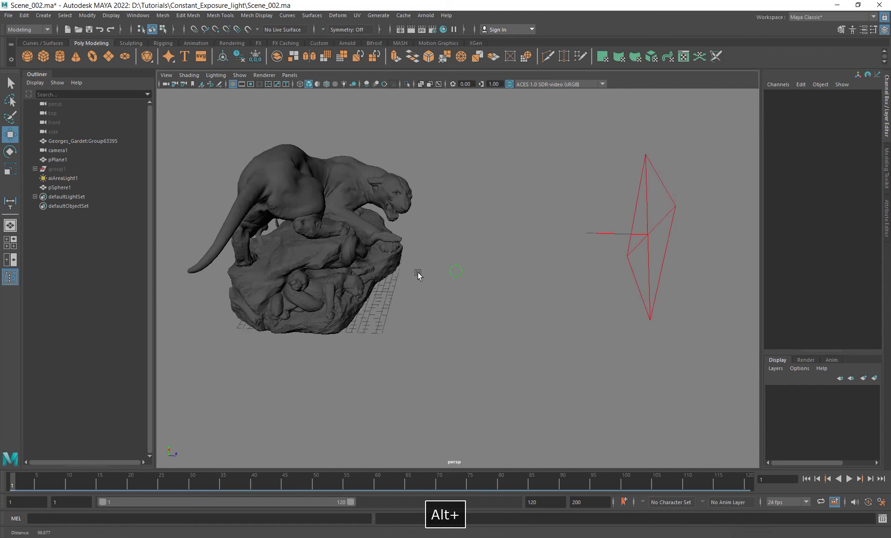
alt+right_drag(417, 275, 371, 278)
click(59, 188)
drag(440, 229, 472, 191)
alt+right_drag(474, 192, 599, 227)
click(886, 218)
click(886, 106)
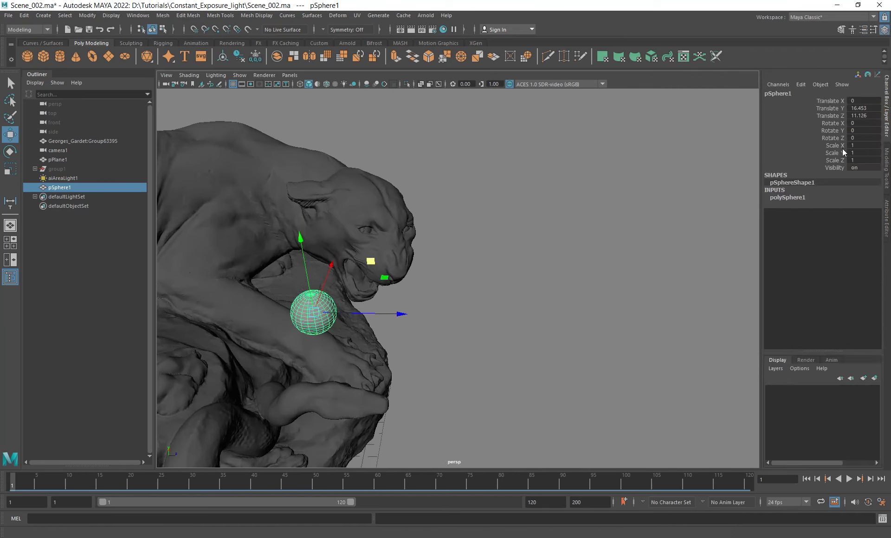
Try to scale the sphere down to 0.1 on all three axes.
drag(863, 145, 863, 160)
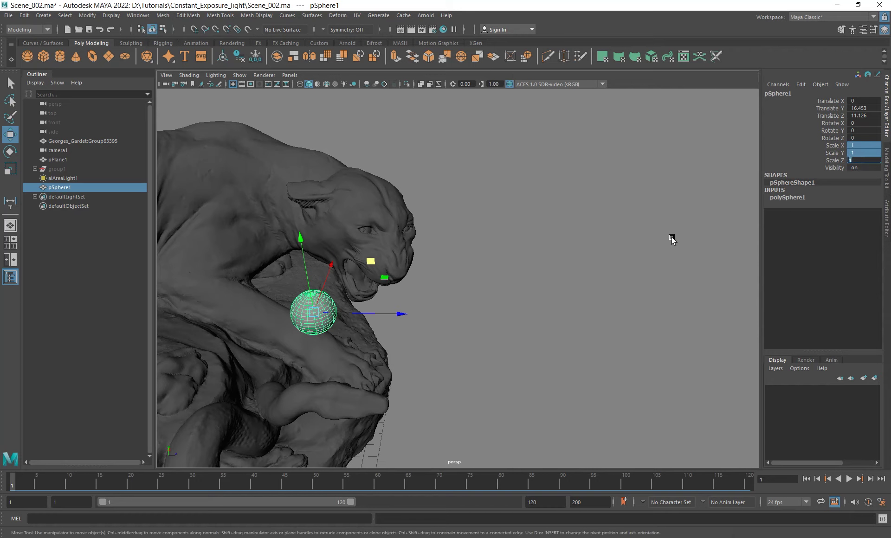
mouse_move(672, 237)
middle_down()
mouse_move(650, 237)
mouse_move(665, 234)
middle_up()
key(ctrl+z)
drag(862, 145, 850, 168)
text(0.1)
key(Return)
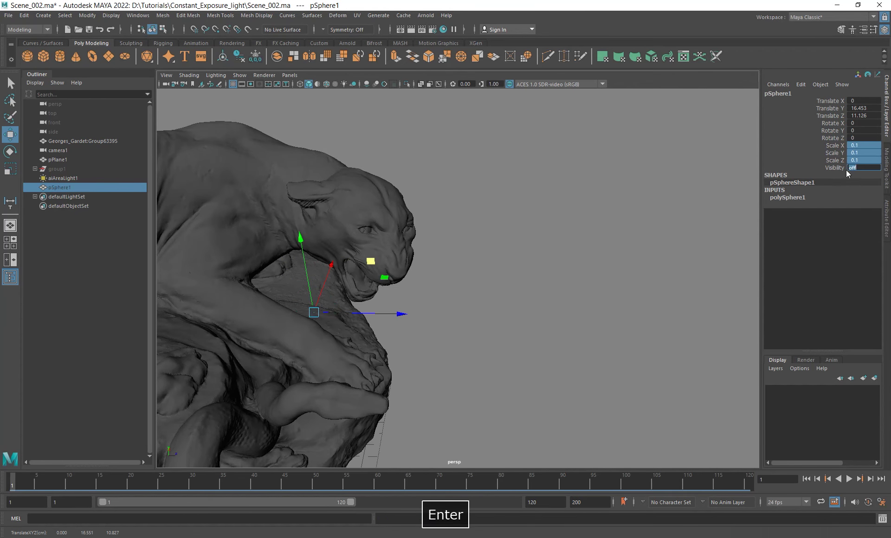
Enable drawing overrides on the sphere and set its level of detail to Bounding Box.
key(ctrl+a)
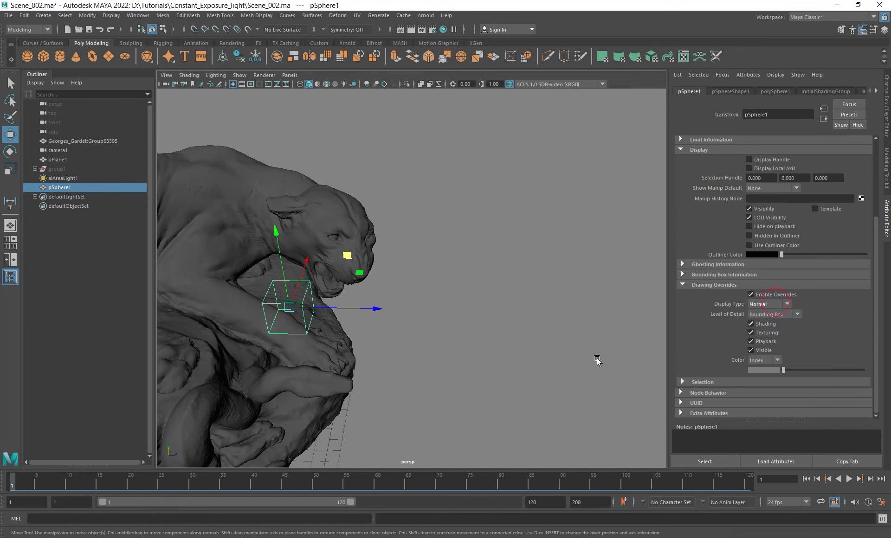
mouse_move(399, 322)
alt+mouse_down()
mouse_move(391, 237)
mouse_move(403, 238)
alt+mouse_up()
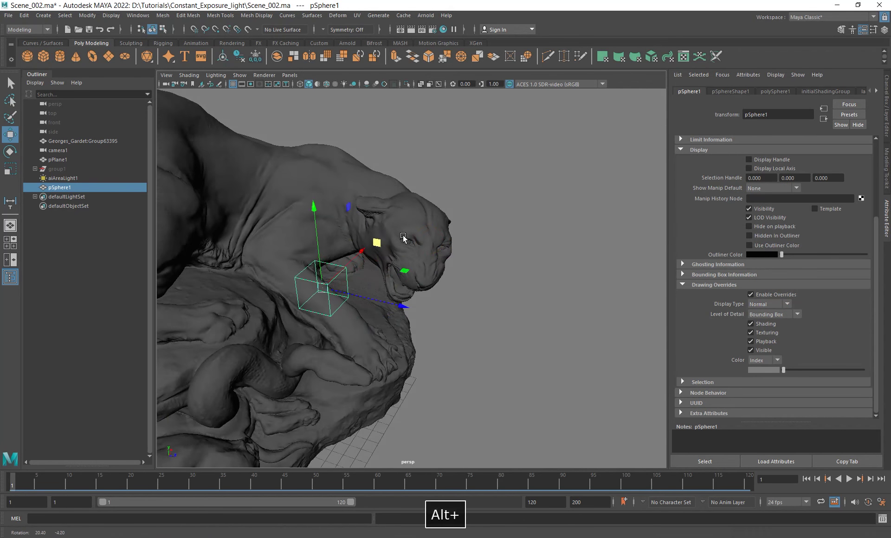
alt+right_drag(403, 238, 378, 244)
alt+drag(379, 244, 392, 252)
alt+right_drag(392, 252, 408, 255)
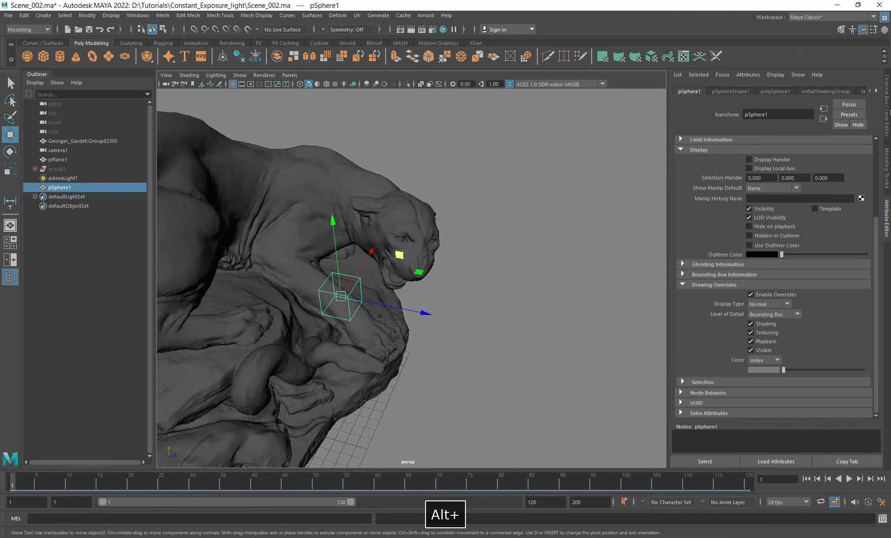
Set the sphere's Scale X, Y and Z to 0.2.
key(ctrl+a)
drag(862, 145, 863, 160)
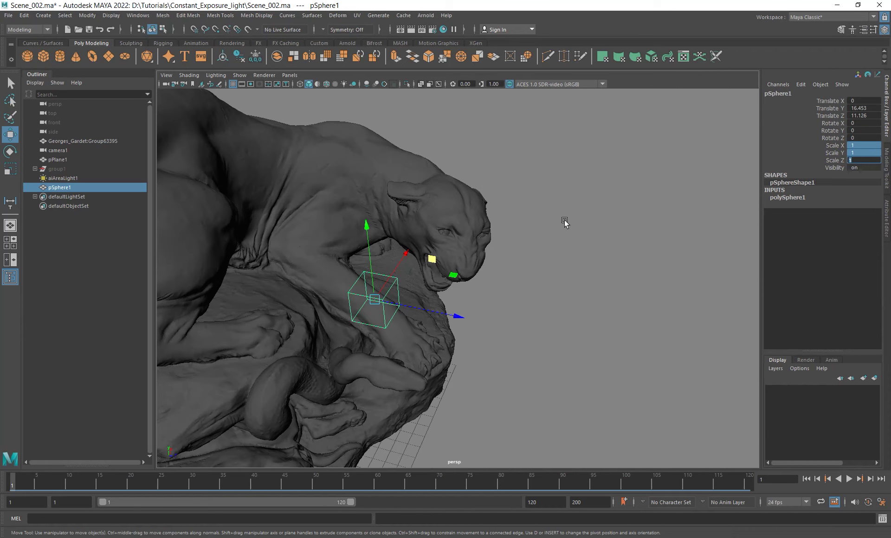
text(0.2)
key(Return)
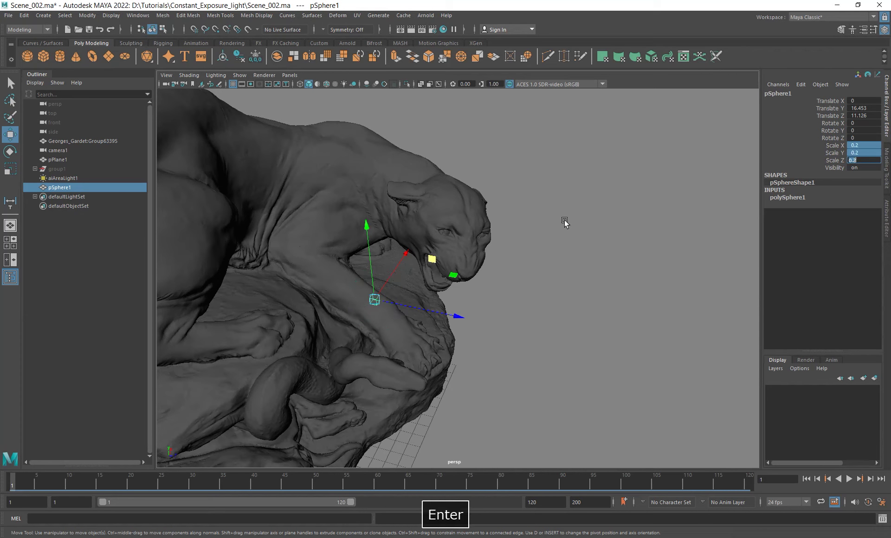
Snap the small sphere to a vertex on the panther's head, at about X 12.981, Y 15.854, Z 11.969.
alt+drag(565, 222, 397, 252)
alt+right_drag(409, 251, 461, 265)
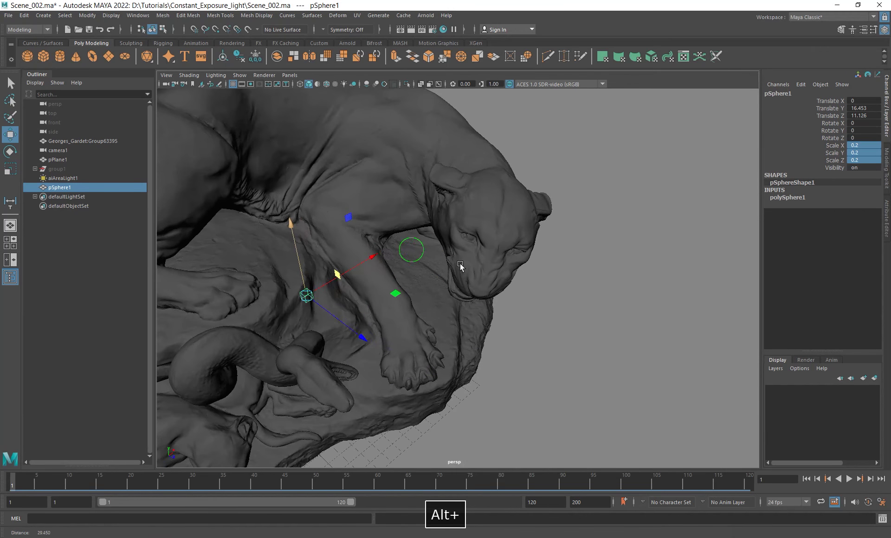
alt+middle_drag(344, 209, 337, 213)
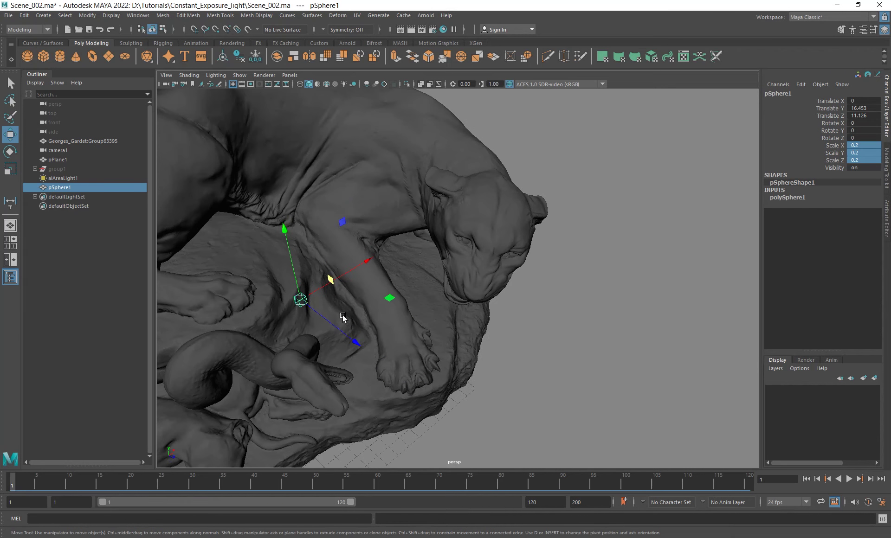
alt+middle_drag(383, 274, 360, 285)
alt+drag(360, 285, 363, 300)
key(w)
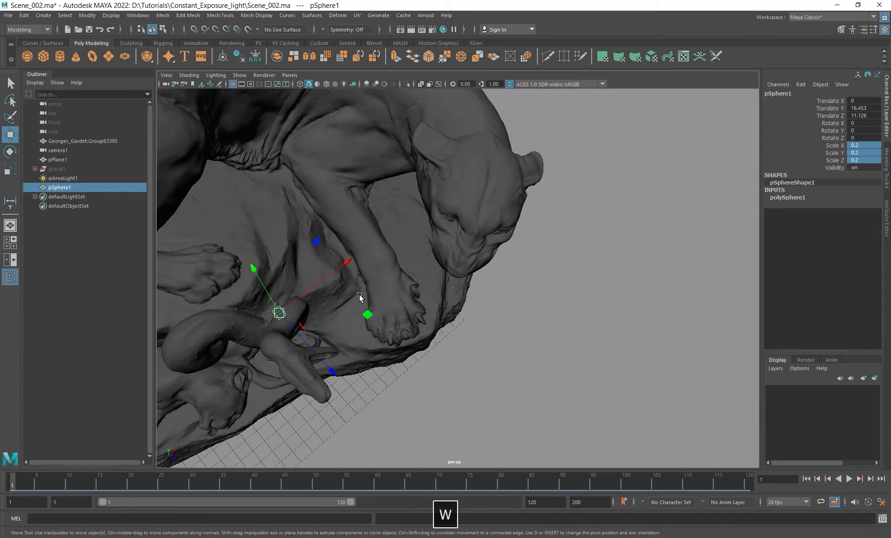
key(v)
drag(279, 313, 463, 245)
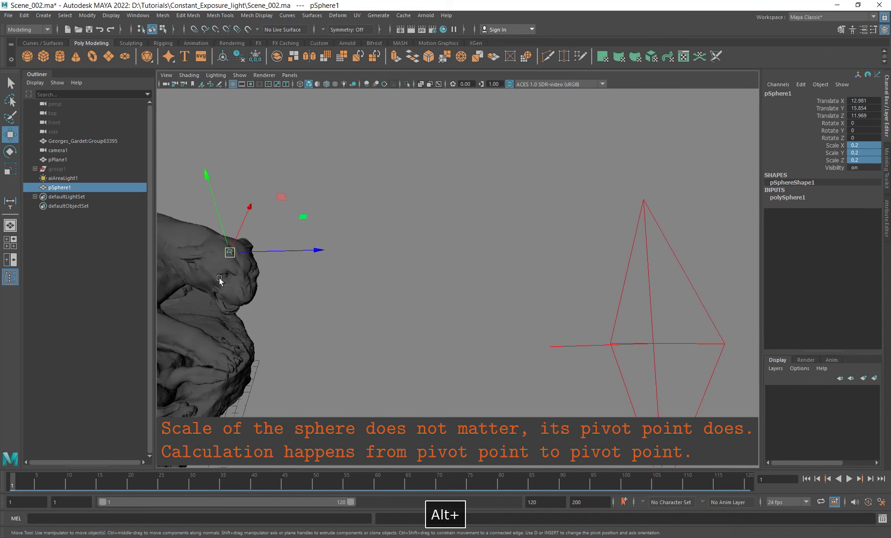
alt+drag(497, 322, 464, 302)
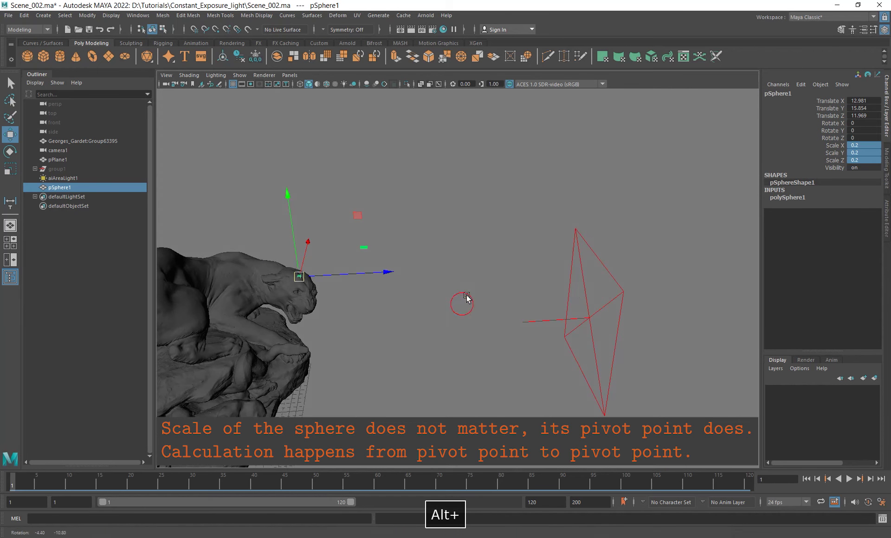
Switch to the Animation menu set and add an aim constraint that makes the area light point at the sphere.
click(588, 250)
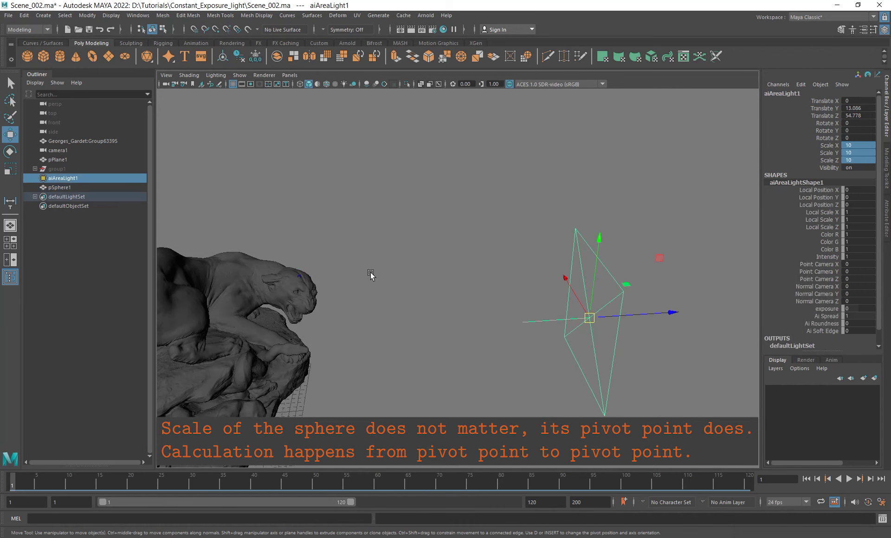
alt+drag(410, 284, 319, 260)
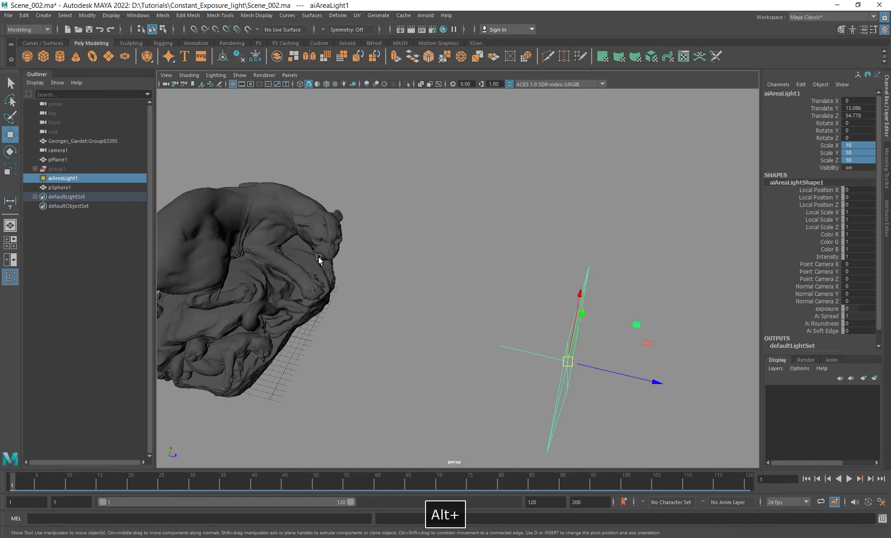
ctrl+click(58, 188)
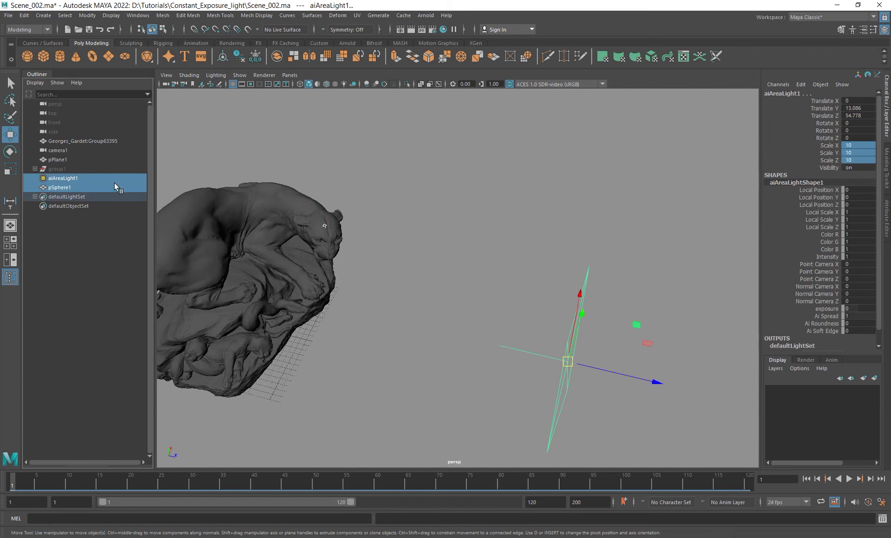
key(F4)
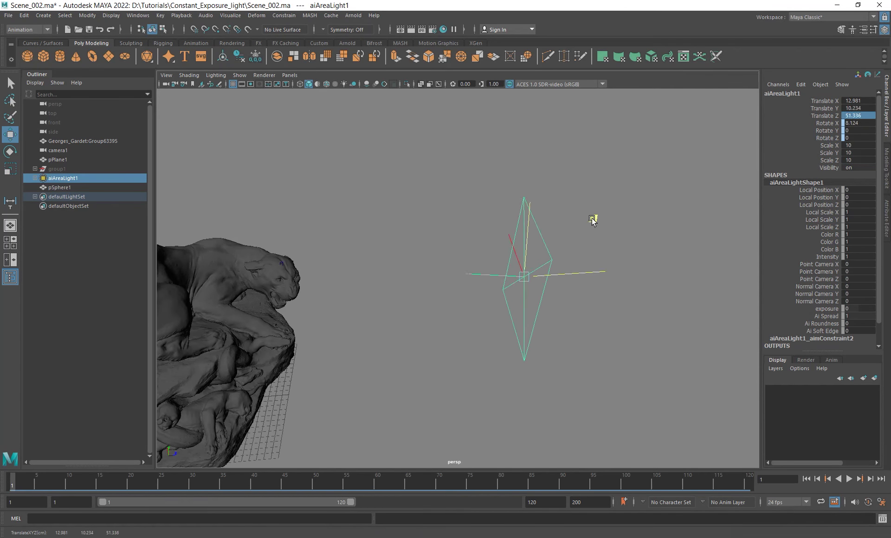
Move the area light around to check its aim at the sphere, undo the move, and inspect the sphere and the light.
middle_drag(596, 232, 654, 171)
key(ctrl+z)
mouse_move(566, 236)
alt+mouse_down()
mouse_move(493, 205)
mouse_move(454, 203)
mouse_move(242, 260)
alt+mouse_up()
click(239, 258)
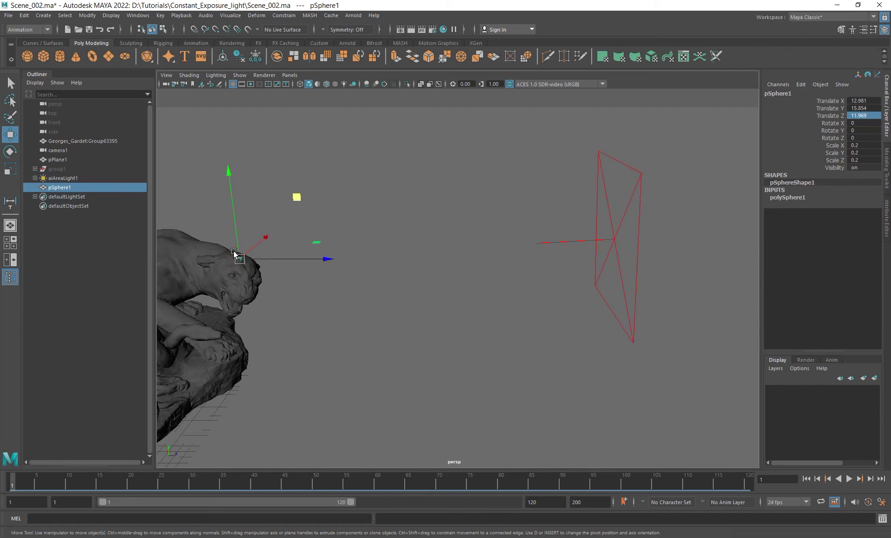
click(615, 239)
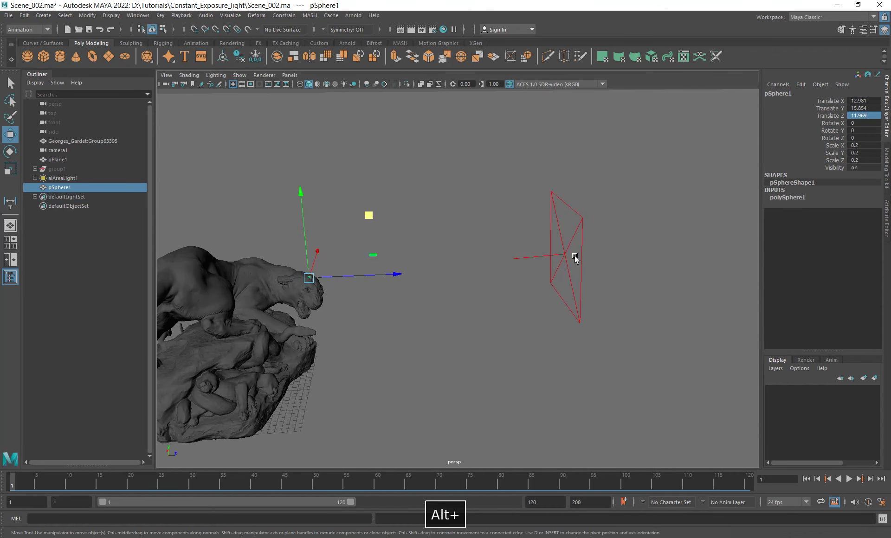
Select the area light, show its shape attributes, and start a new expression on its Intensity.
click(580, 234)
click(580, 297)
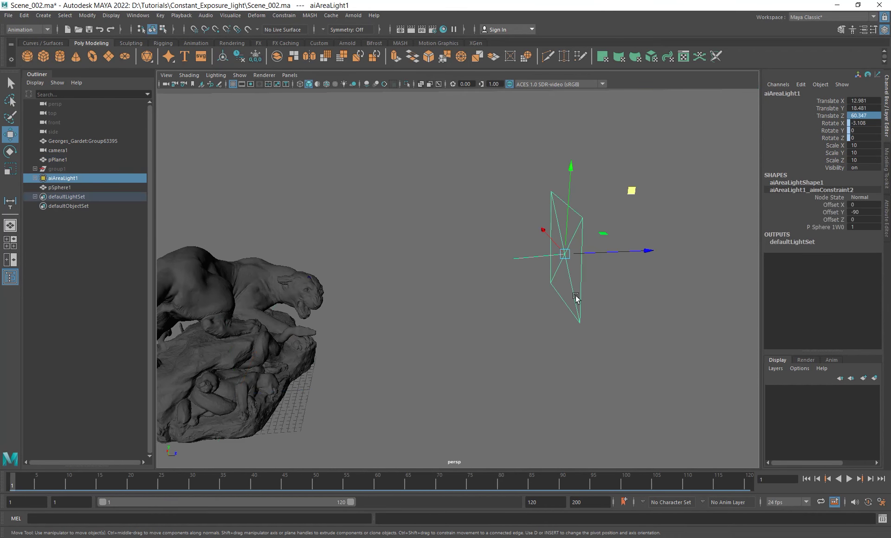
click(887, 210)
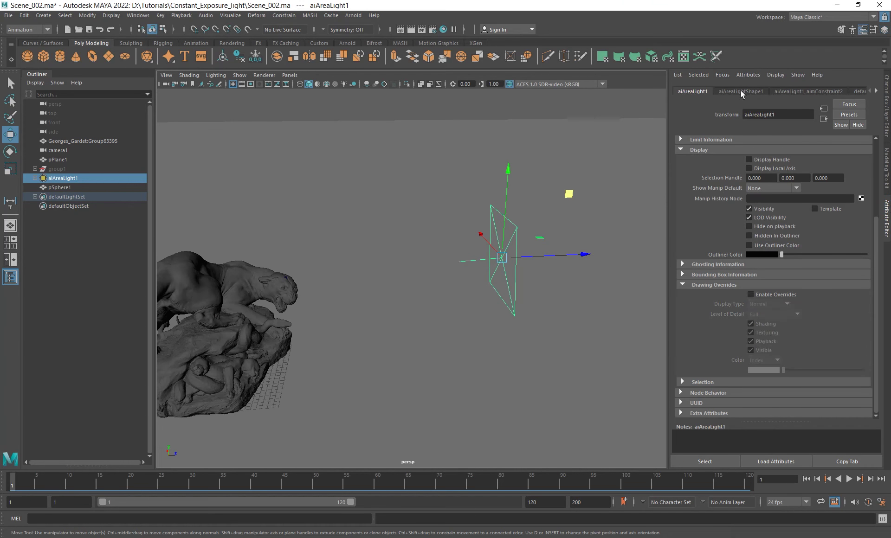
right_click(728, 199)
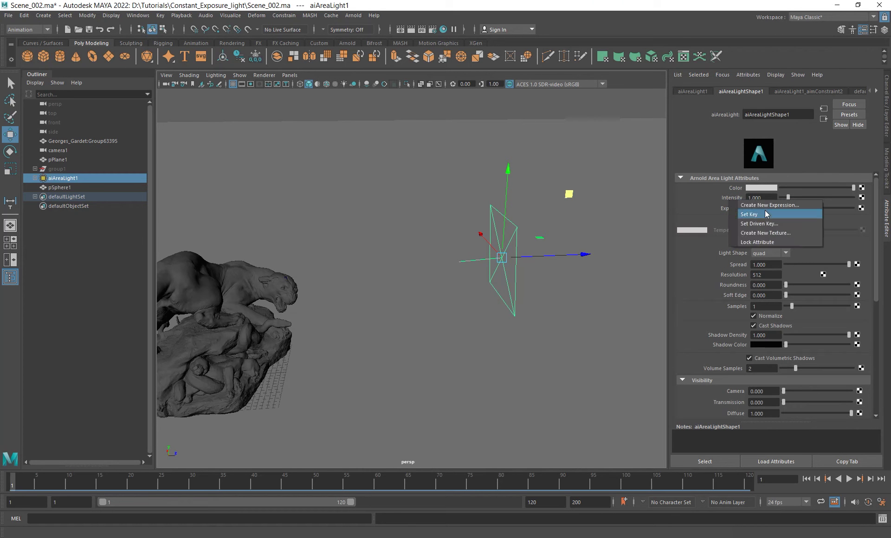
click(760, 204)
drag(426, 104, 586, 126)
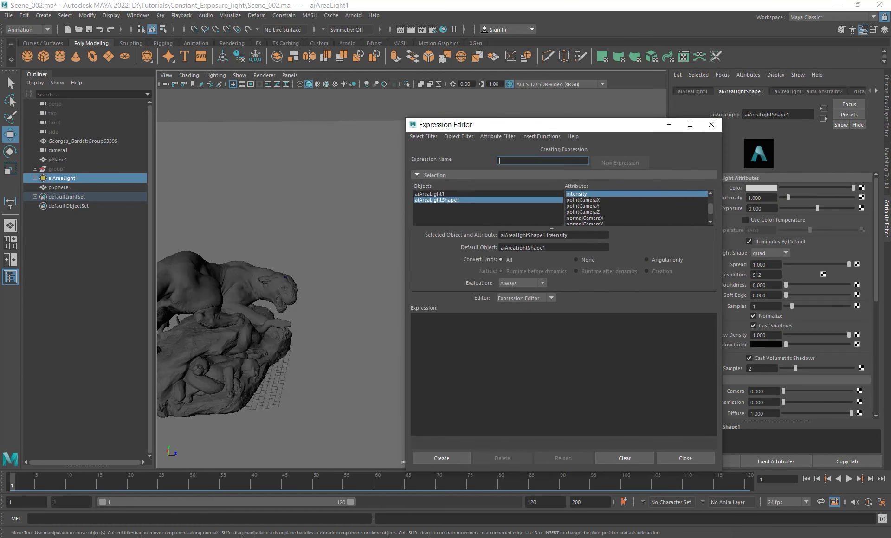
drag(567, 235, 500, 235)
key(ctrl+c)
click(511, 321)
key(ctrl+v)
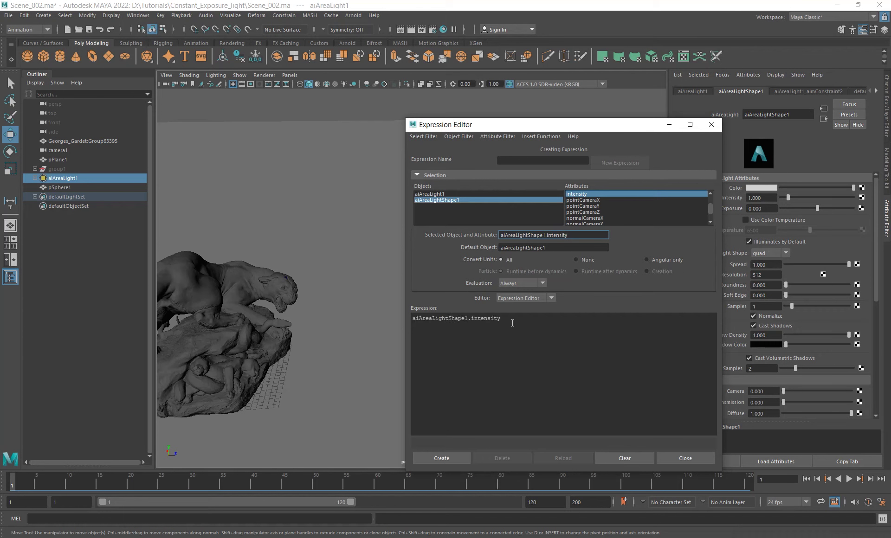
drag(518, 319, 352, 304)
click(418, 320)
key(Return)
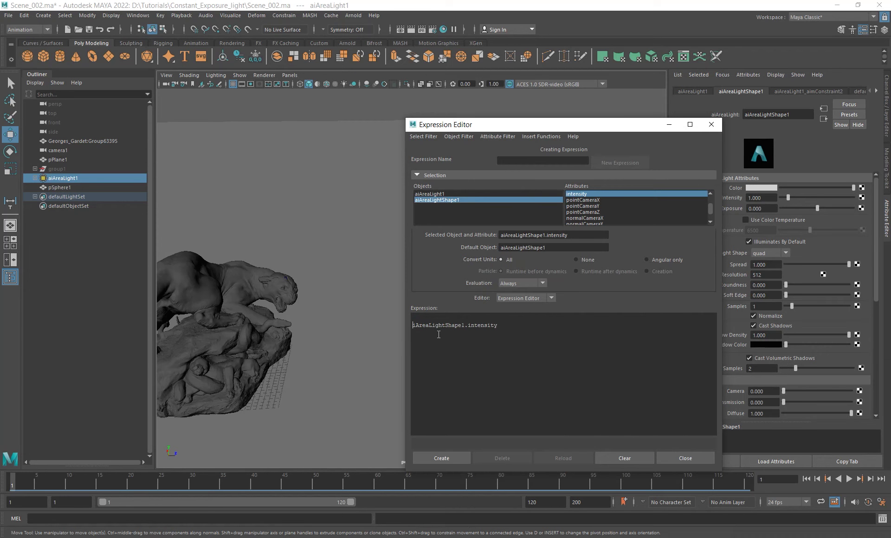
text(a)
Start a new expression on the sphere's Translate X, copy the attribute name pSphere1.translateX, and close the Expression Editor.
click(59, 187)
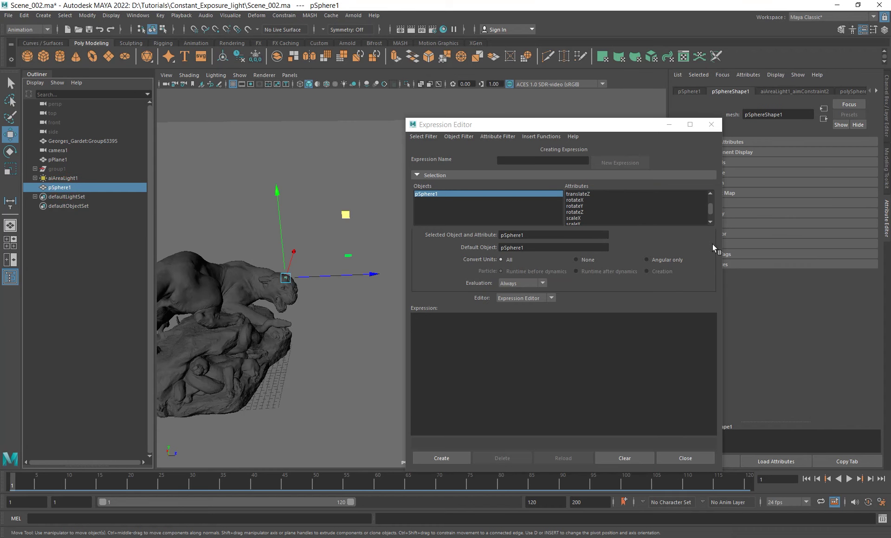
click(693, 92)
drag(653, 131, 535, 147)
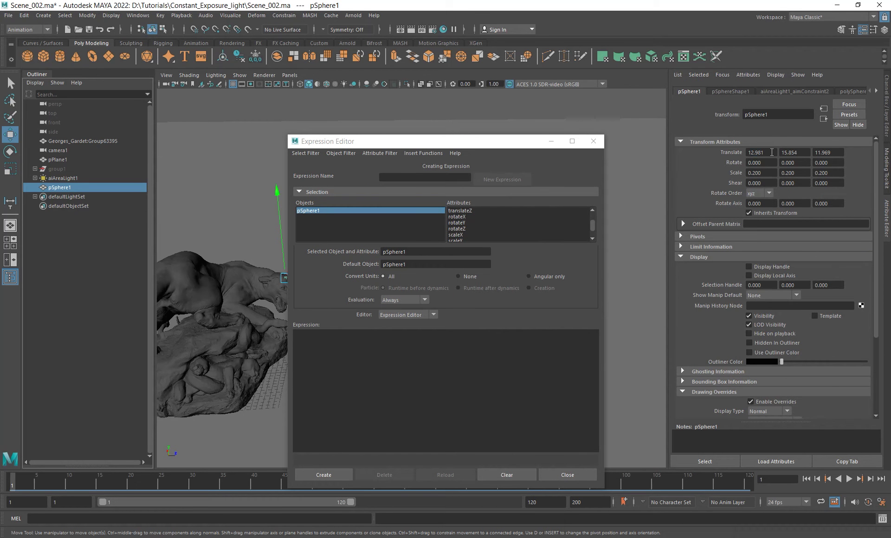
right_click(771, 152)
click(803, 159)
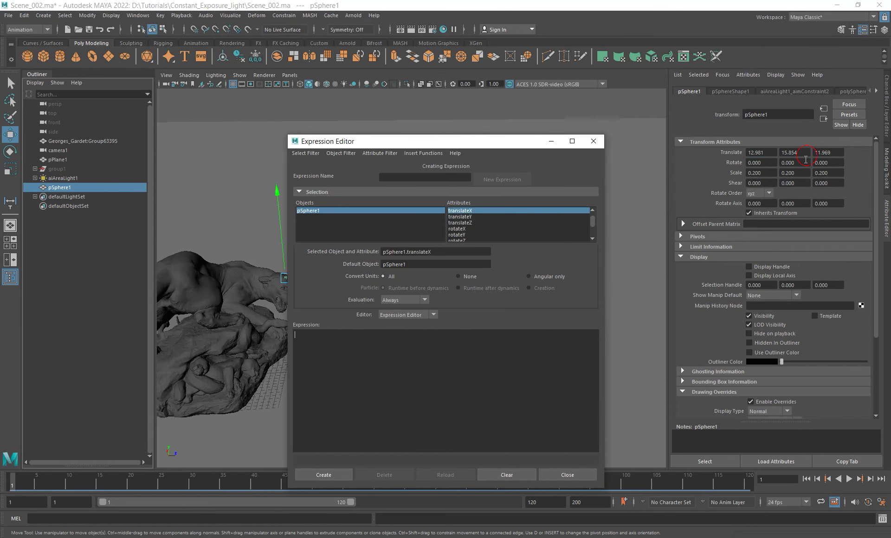
double_click(430, 252)
key(ctrl+c)
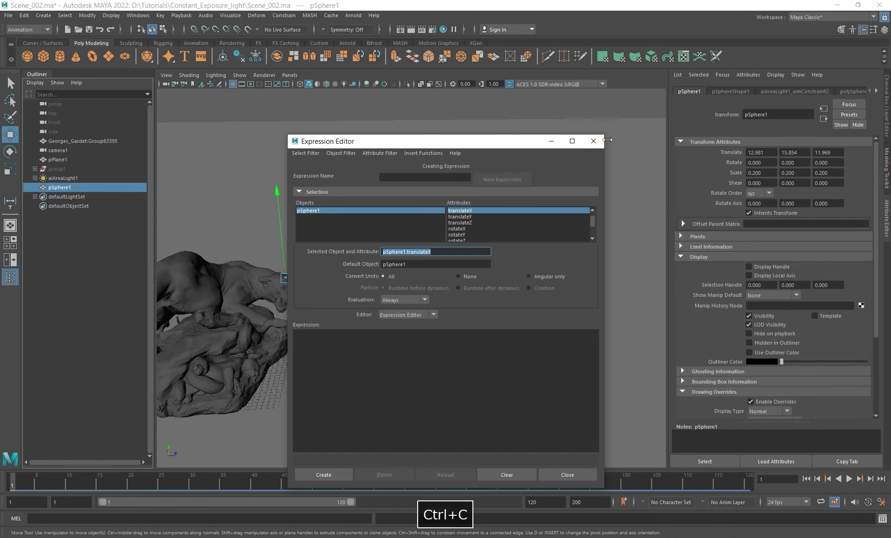
click(593, 141)
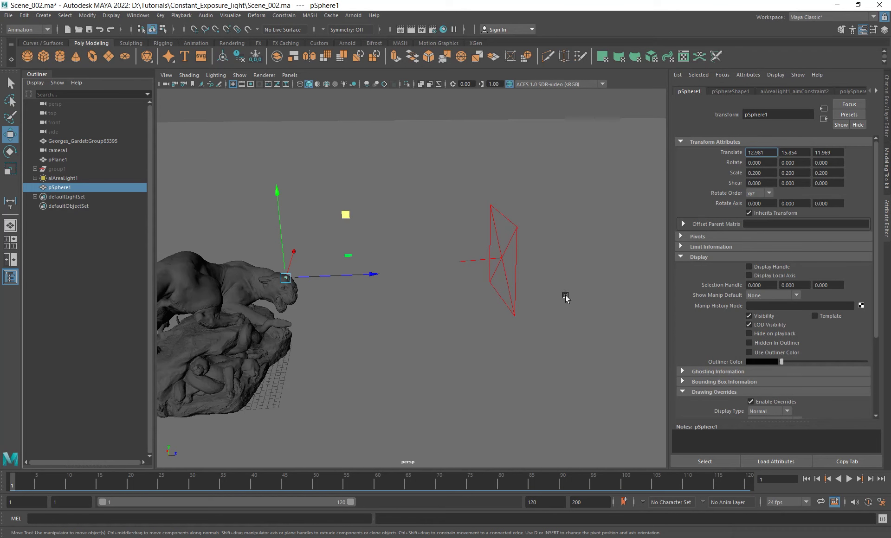
Create an expression on the area light's Intensity: aiAreaLightShape1.intensity = pSphere1.translateX.
click(508, 253)
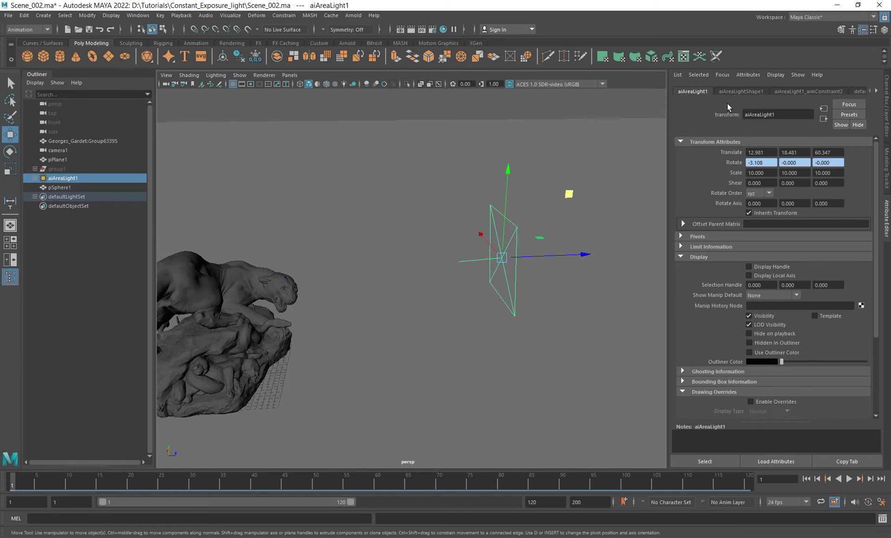
click(739, 91)
right_click(726, 201)
click(755, 205)
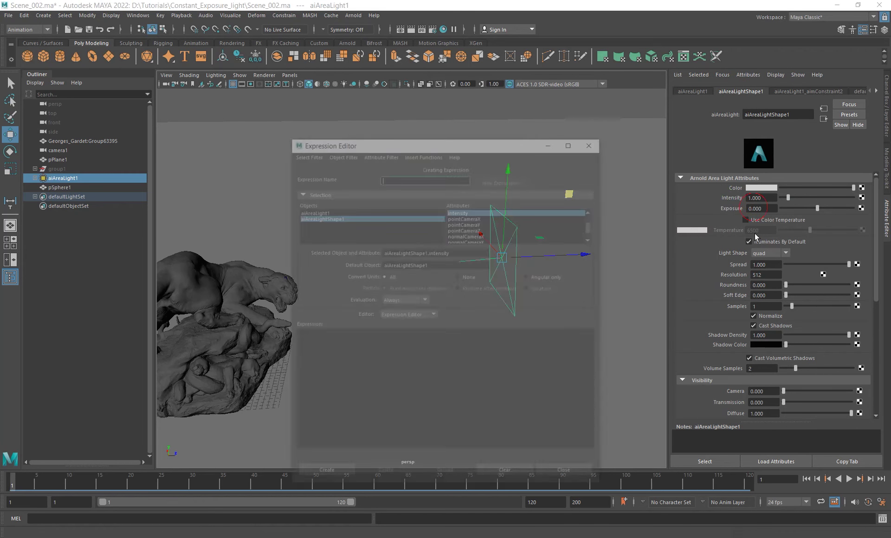
click(329, 343)
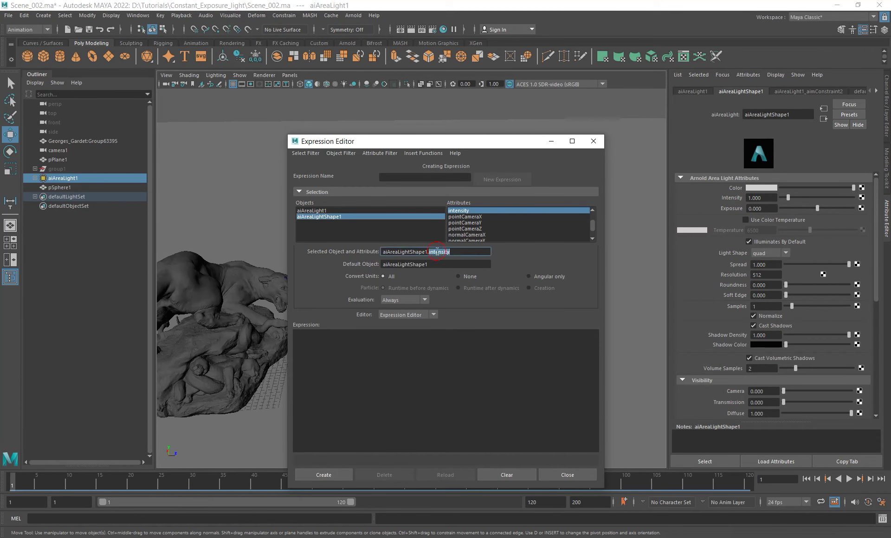
drag(374, 348, 375, 347)
click(404, 338)
text(=)
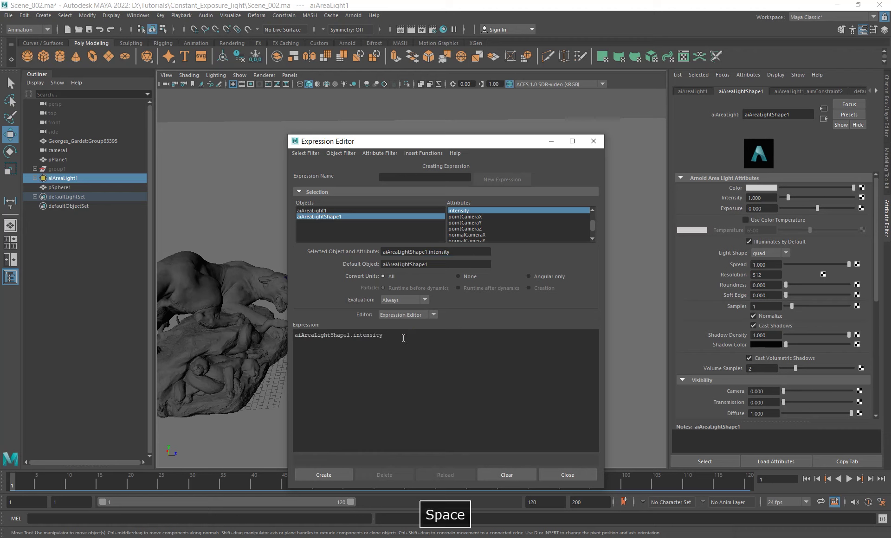
key(ctrl+v)
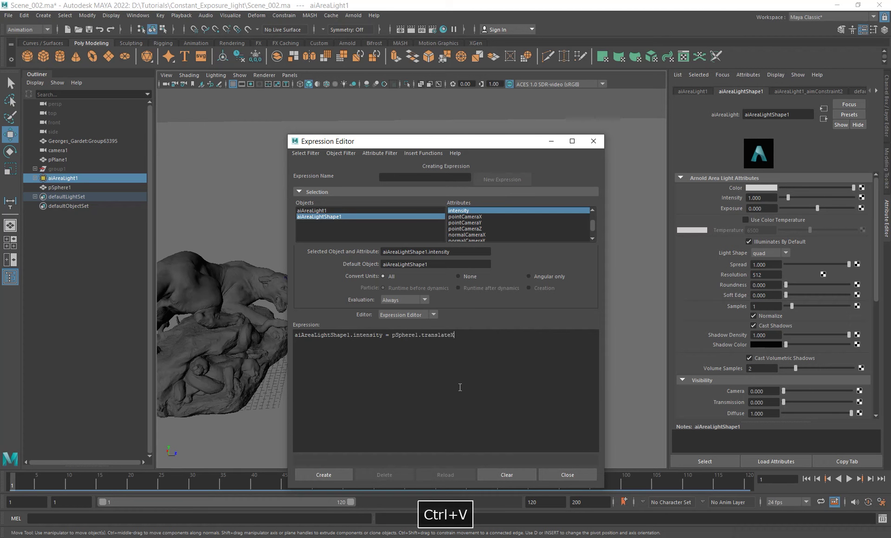
click(323, 475)
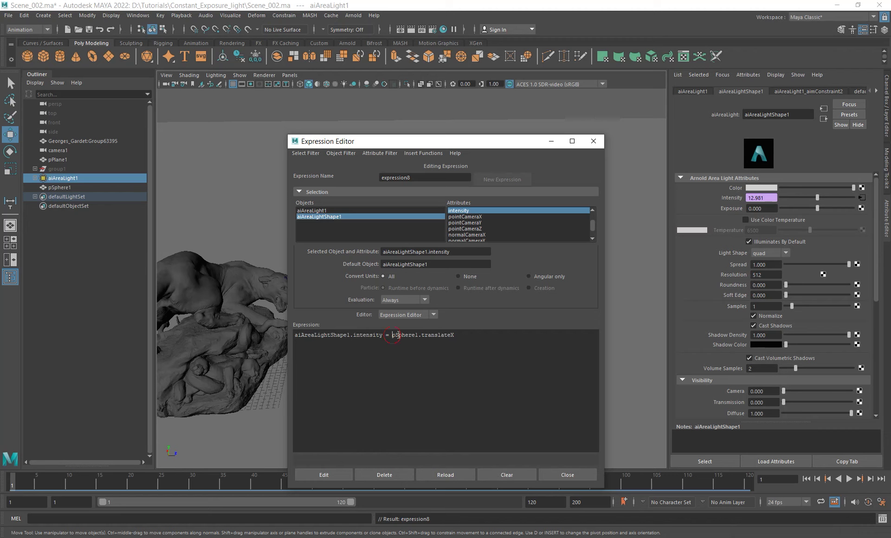
Move the Expression Editor away from the area light and enlarge its window.
drag(392, 335, 480, 334)
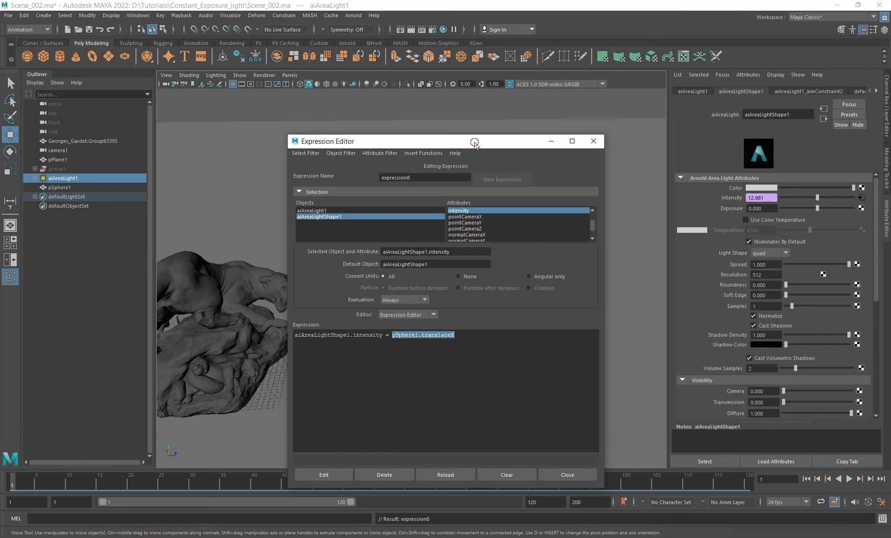
drag(472, 141, 532, 141)
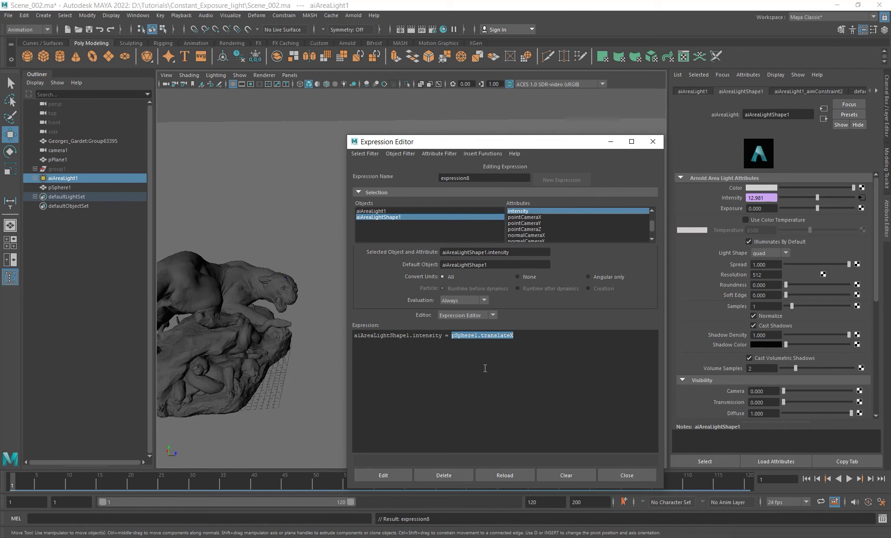
click(498, 337)
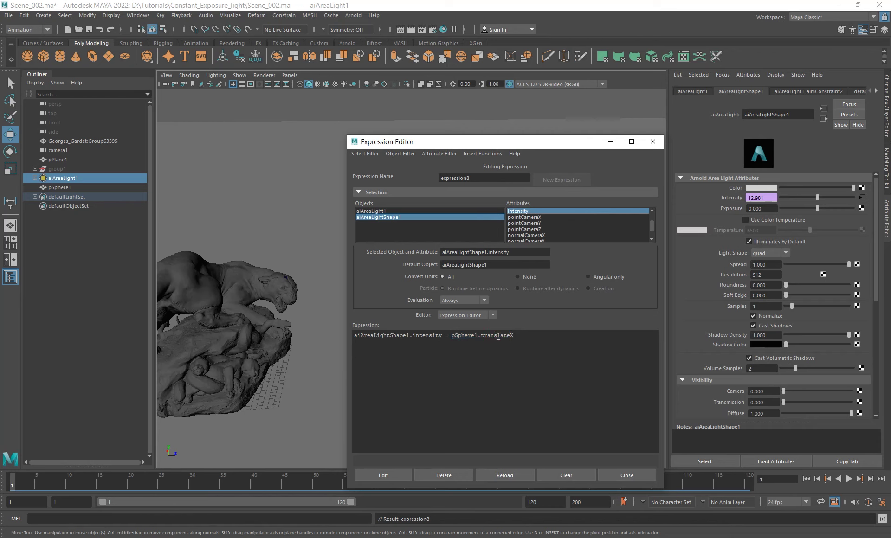
drag(451, 335, 519, 335)
click(518, 336)
drag(546, 145, 350, 67)
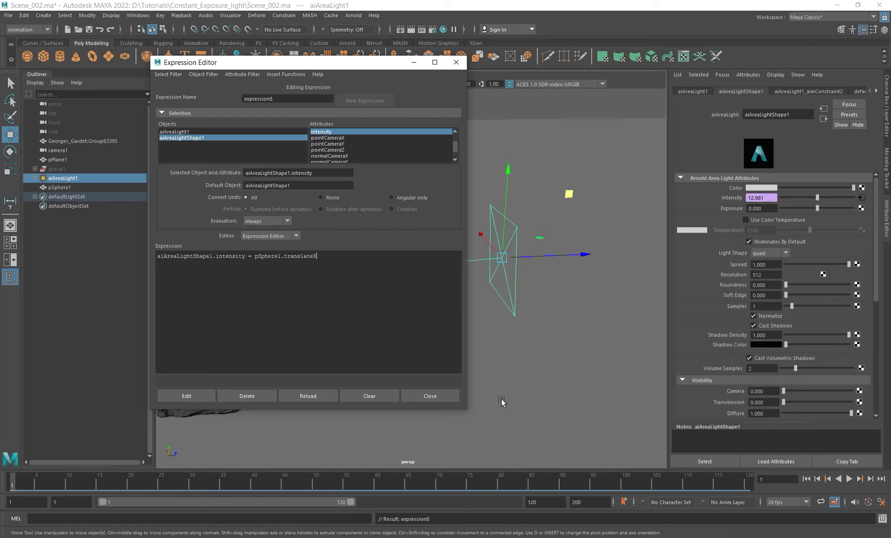
drag(465, 409, 597, 468)
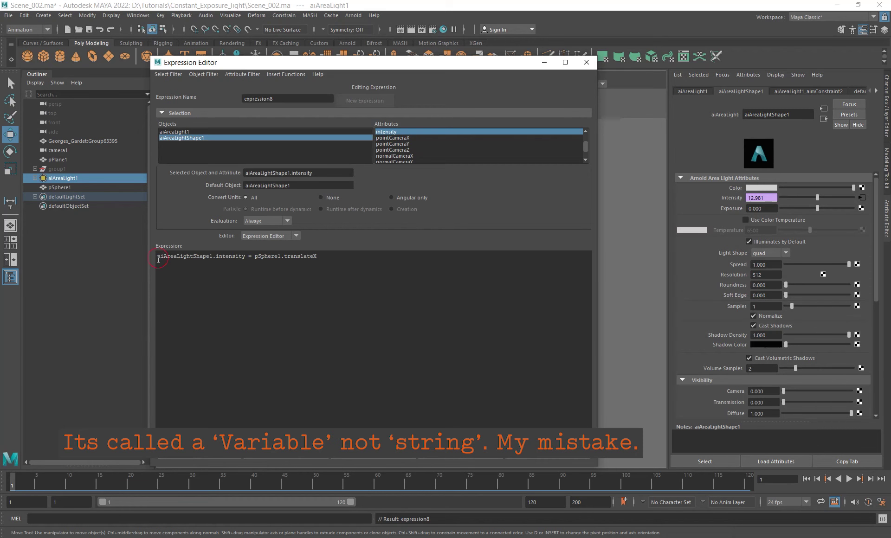
Add a variable line above the intensity line in the expression, reading $A = pSphere1.translateX.
key(Return)
drag(254, 270, 317, 270)
click(318, 270)
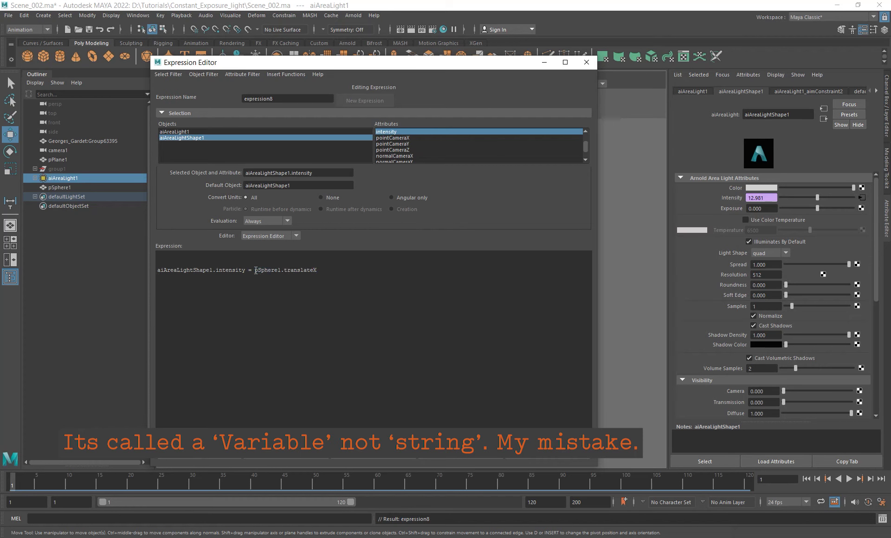
drag(254, 270, 391, 270)
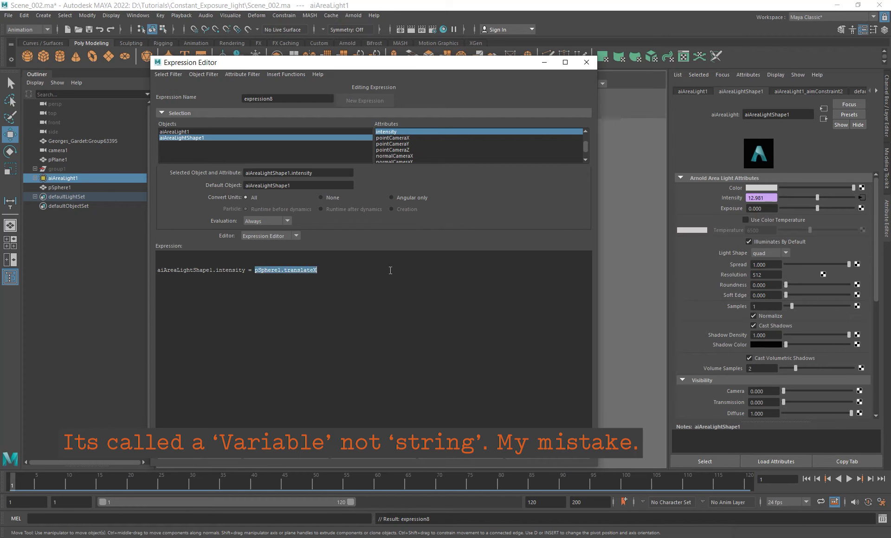
click(160, 256)
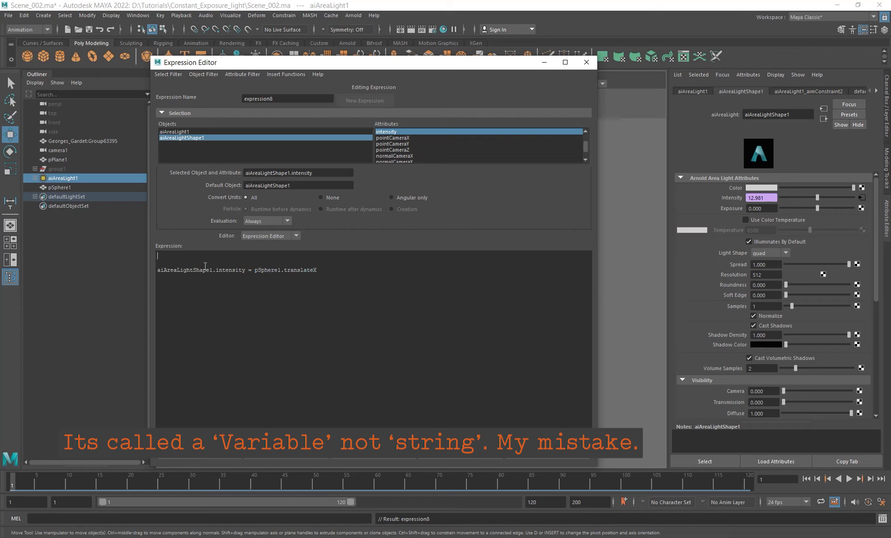
text($)
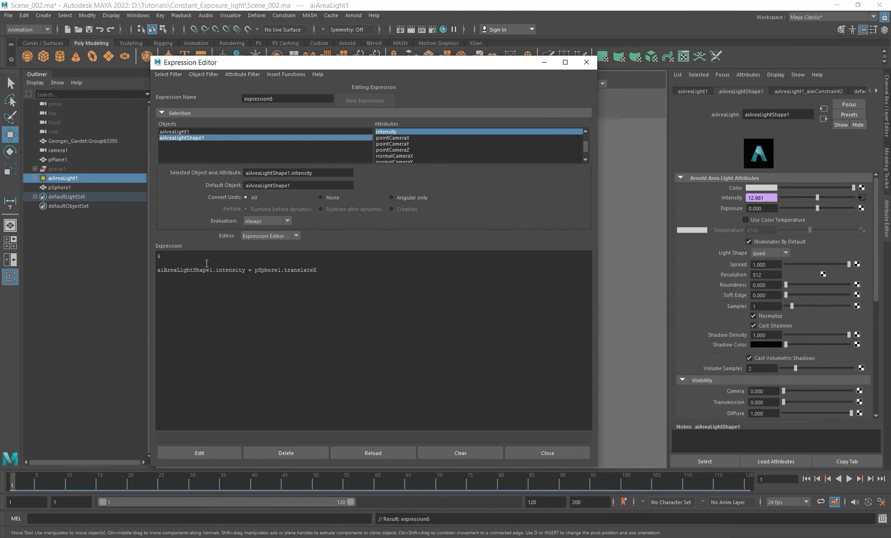
text(A =)
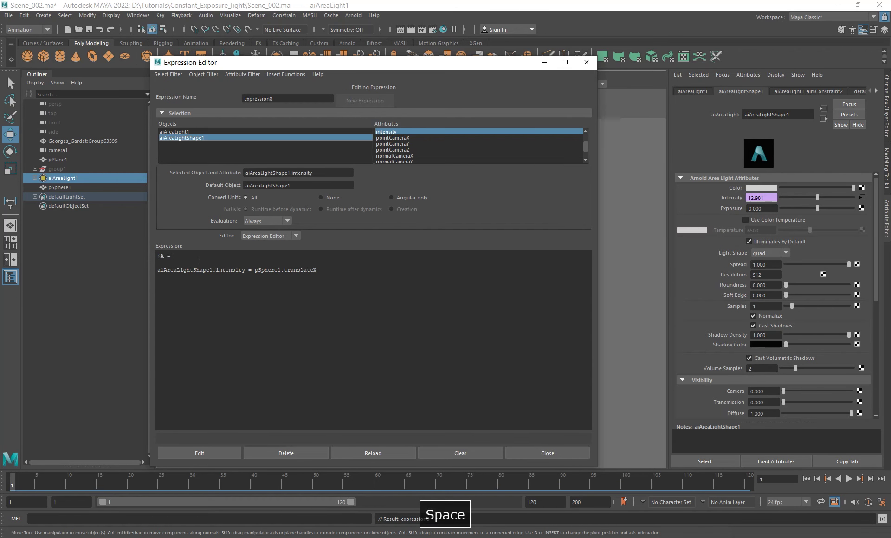
drag(165, 256, 154, 257)
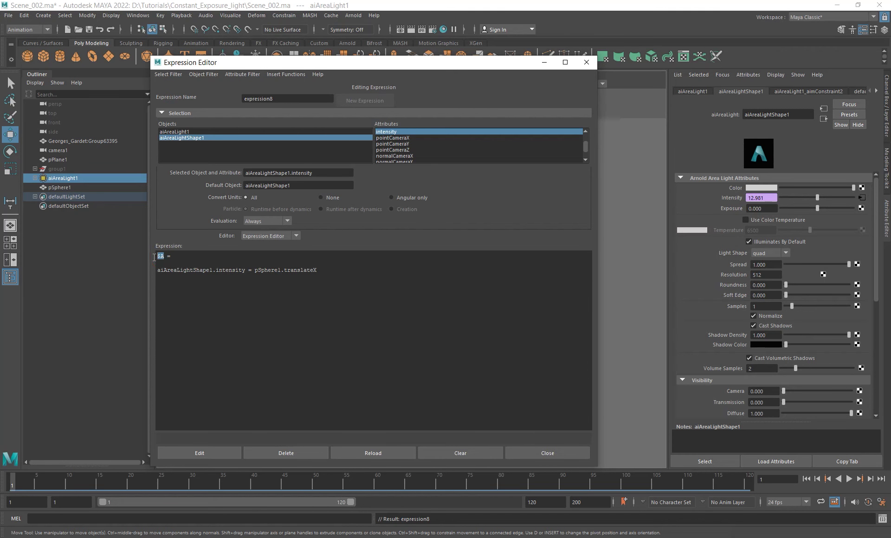
click(189, 264)
drag(255, 270, 318, 269)
key(ctrl+c)
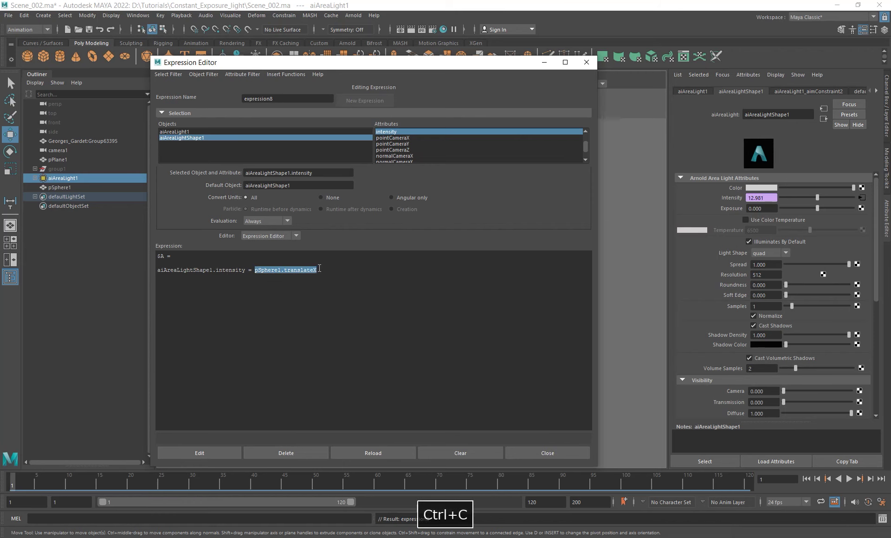
click(176, 256)
key(ctrl+v)
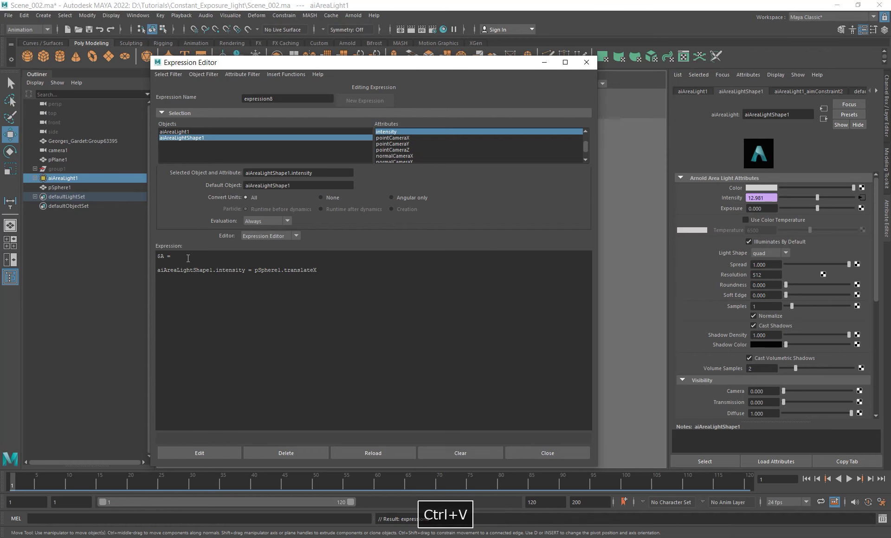
Make the intensity line equal $A, end the variable line with a semicolon, and apply the edited expression.
drag(256, 271, 350, 273)
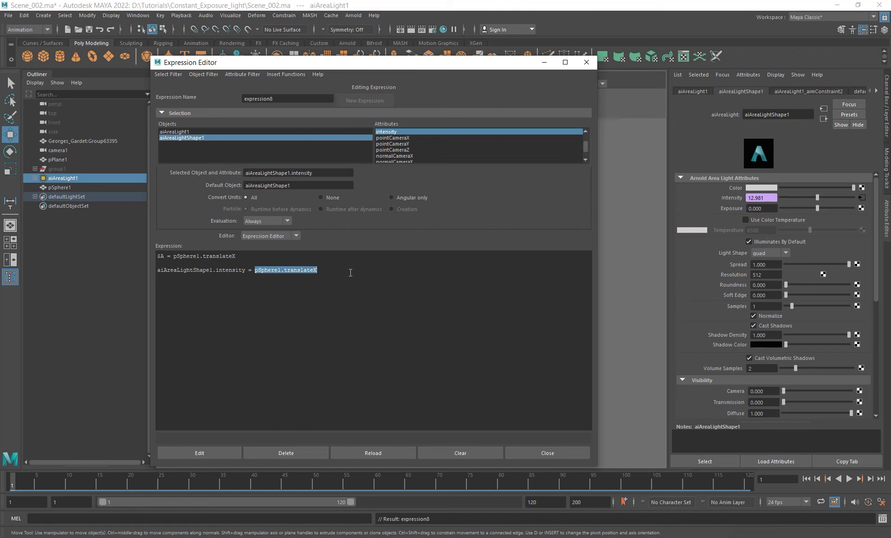
text($A)
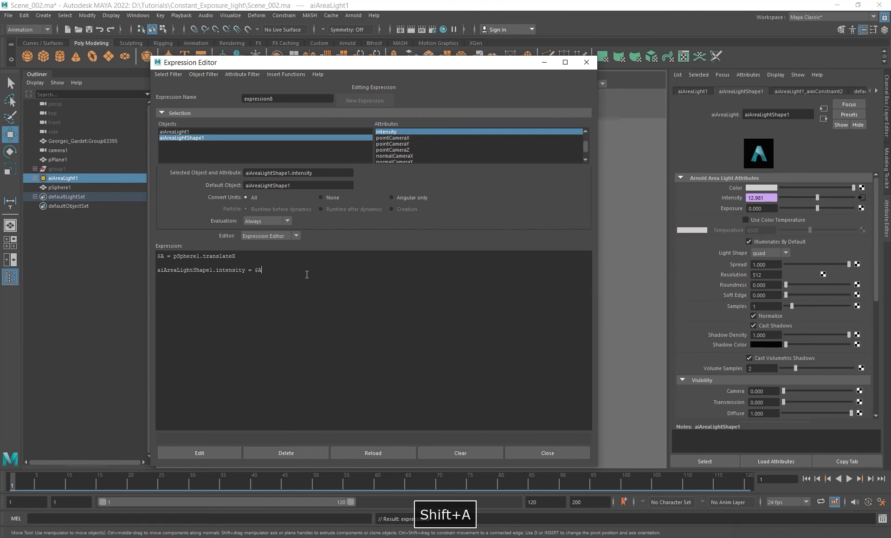
click(206, 454)
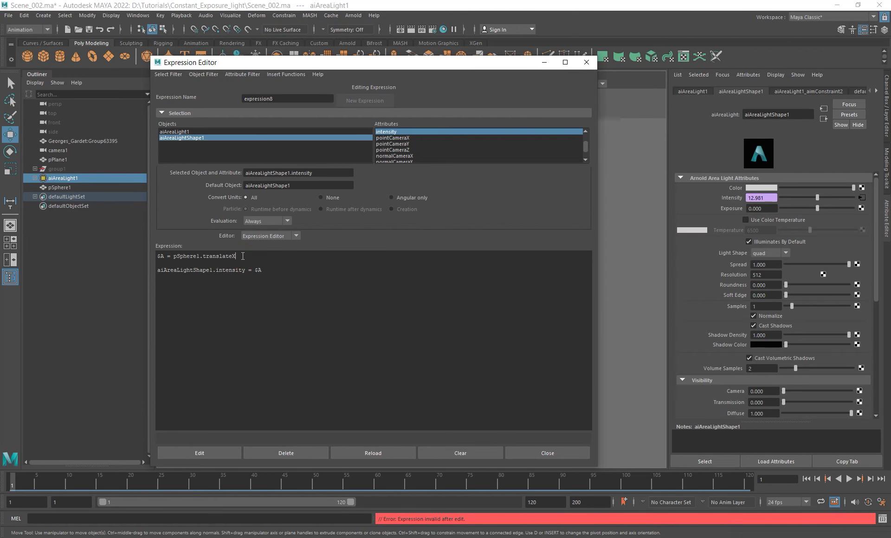
text(;)
click(211, 454)
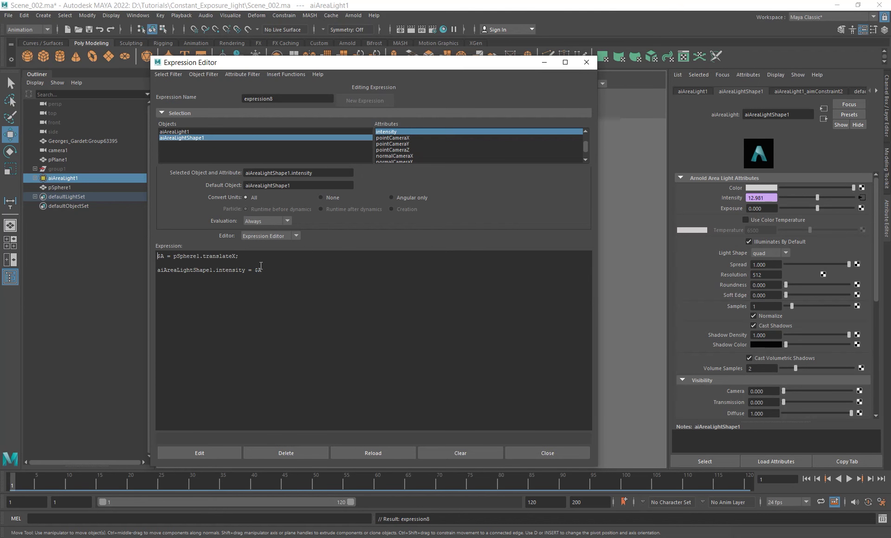
drag(255, 270, 265, 271)
drag(174, 256, 236, 255)
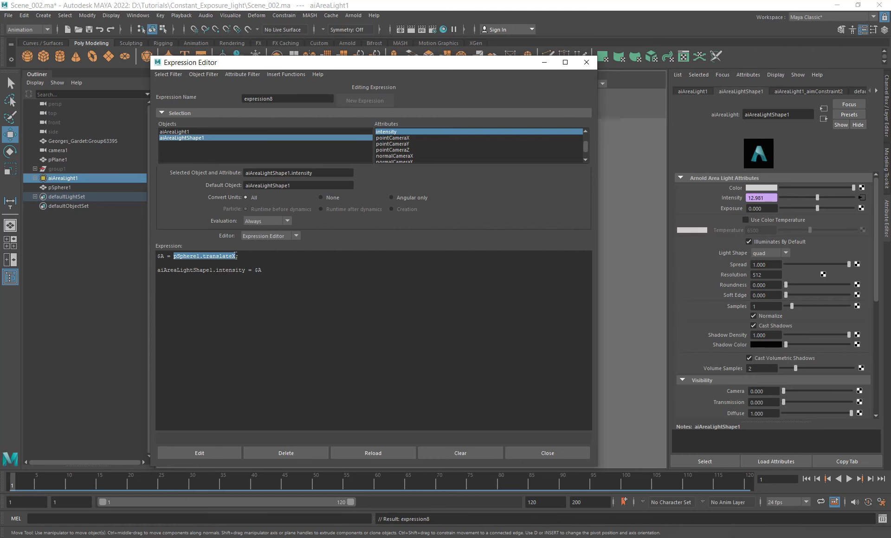
click(173, 256)
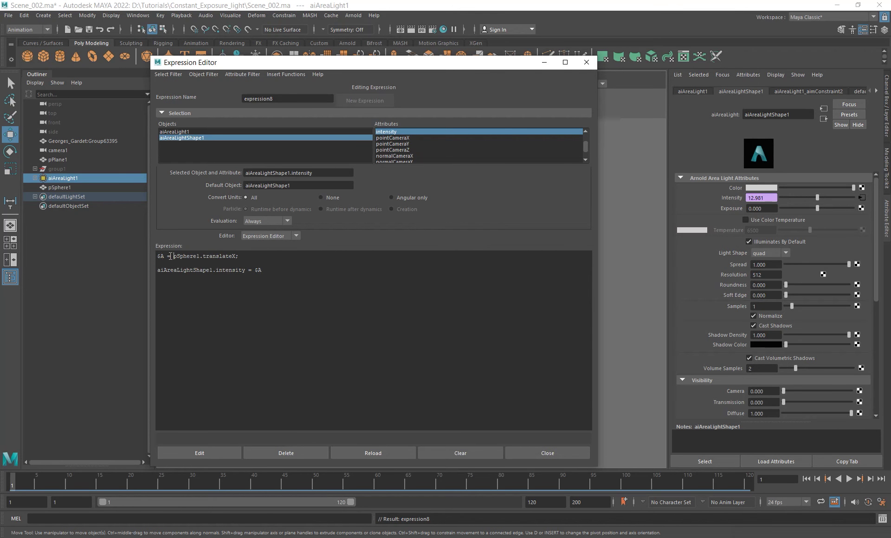
double_click(161, 256)
drag(174, 256, 260, 269)
click(268, 271)
drag(173, 257, 239, 256)
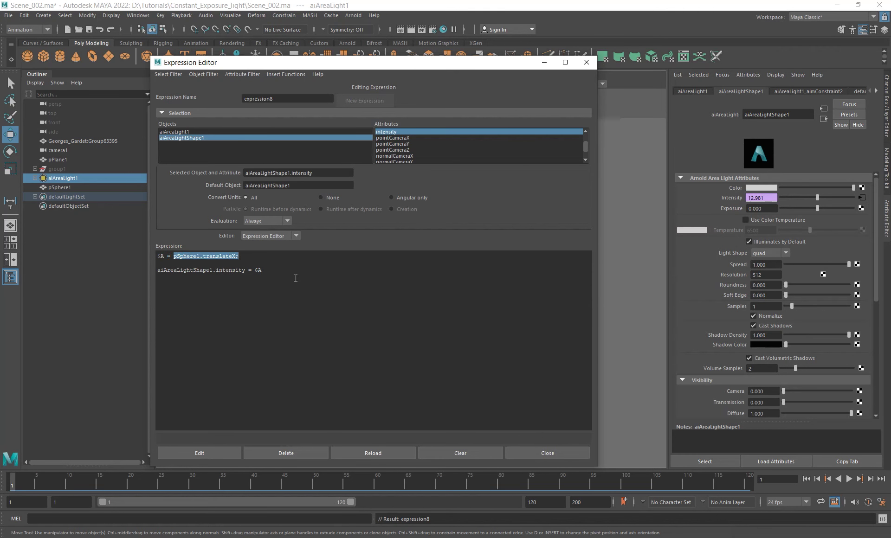
click(278, 270)
Add a second variable line below $A in the expression, reading $B = pSphere1.translateY;.
click(241, 256)
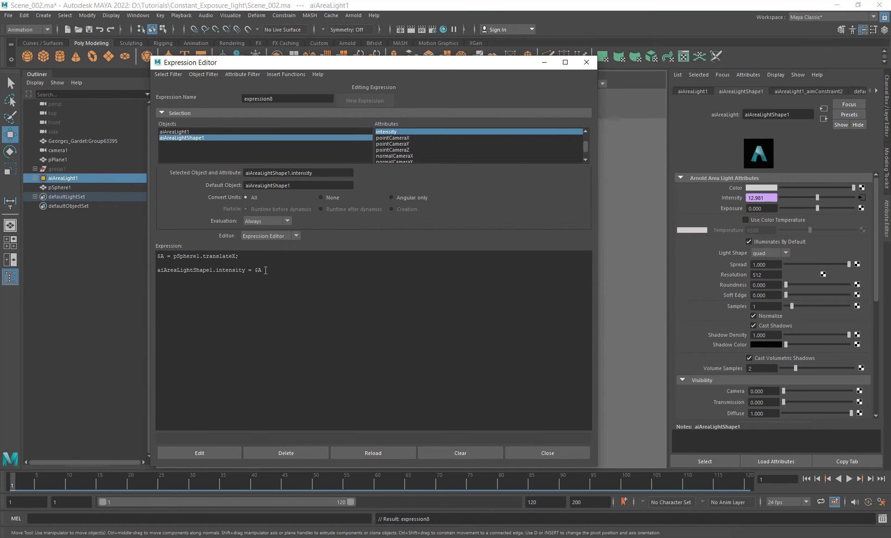
key(Return)
text($)
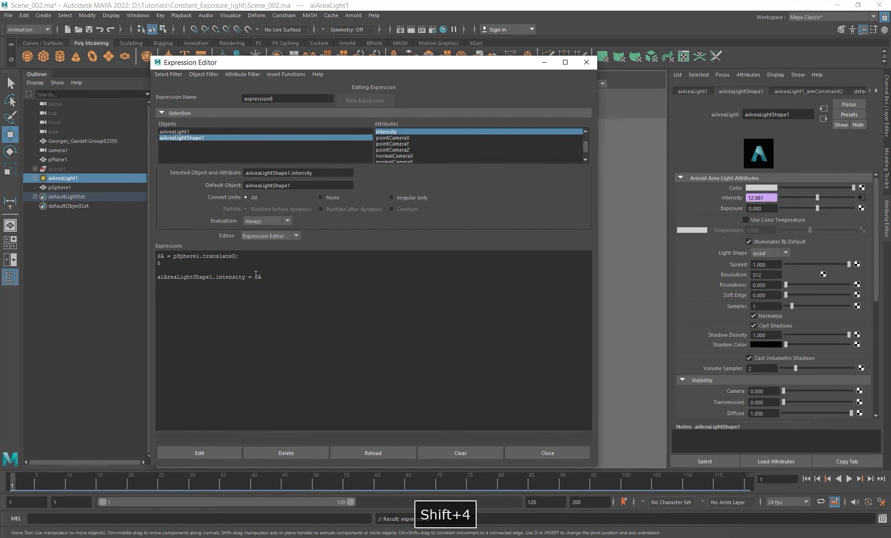
text(B =)
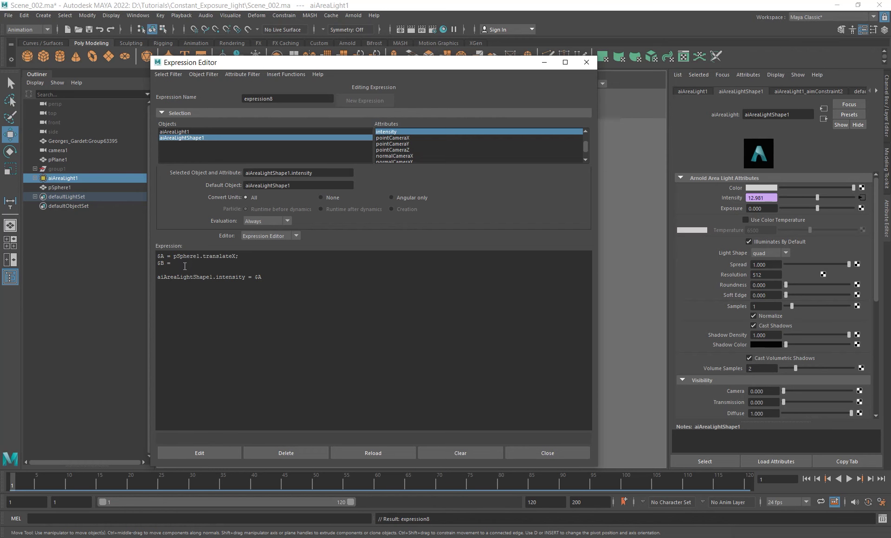
key(ctrl+v)
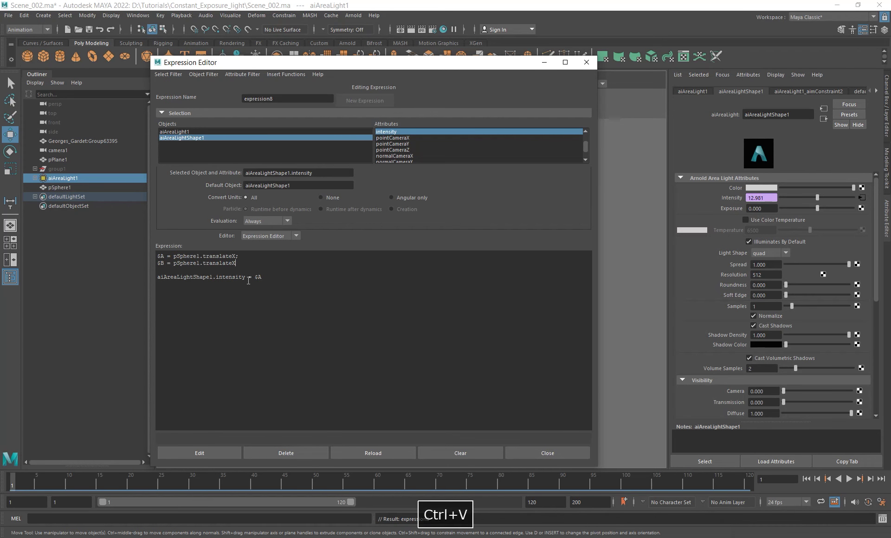
key(BackSpace)
text(Y)
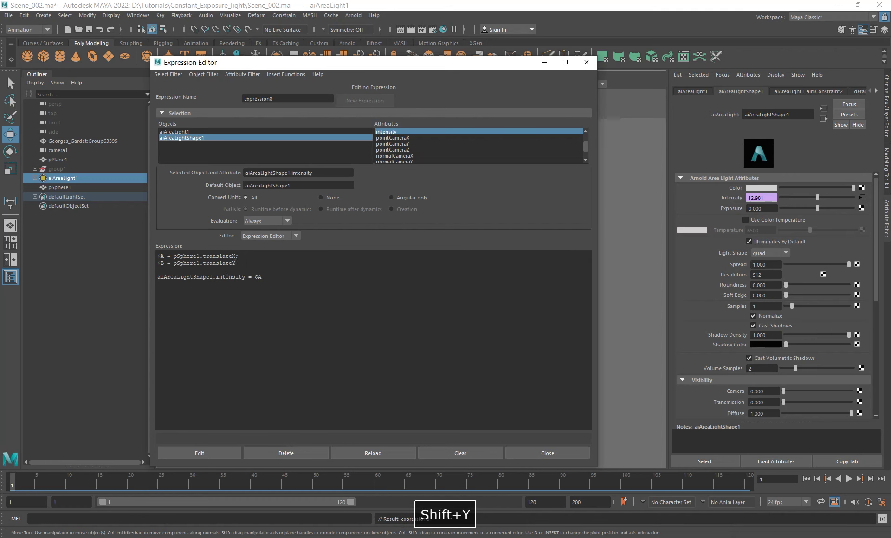
text(;)
Add a third variable line below $B, reading $C = pSphere1.translateZ;.
key(Return)
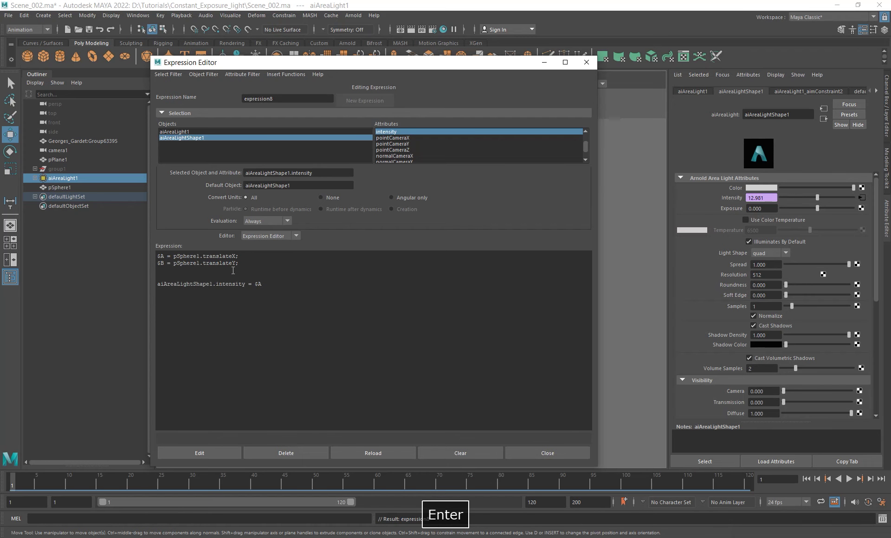
text($C )
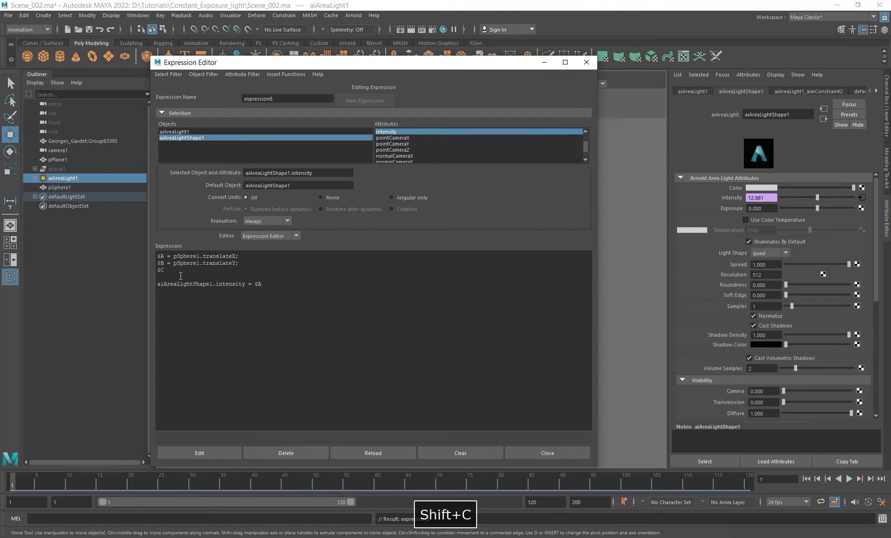
text(=)
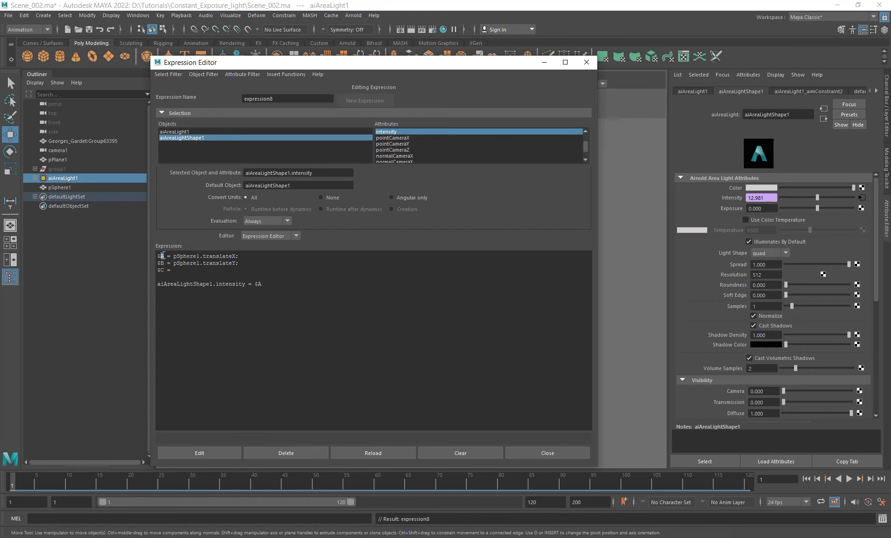
text(pSphere1.translateZ;)
Add a variable line below $C for the light's X position, reading $D = aiAreaLightShape1.translateX;.
key(Return)
text($D = pSphere1.translateX)
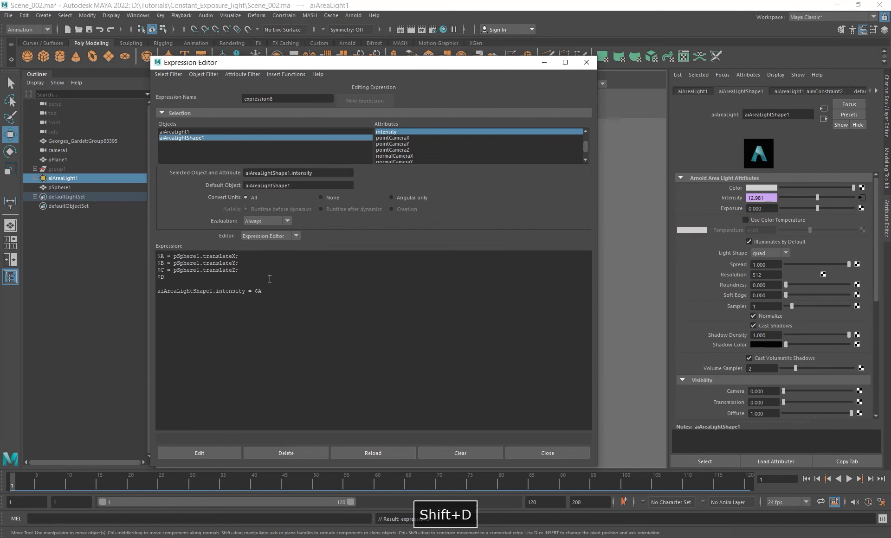
drag(157, 291, 200, 278)
key(ctrl+c)
key(ctrl+v)
click(274, 276)
text(;)
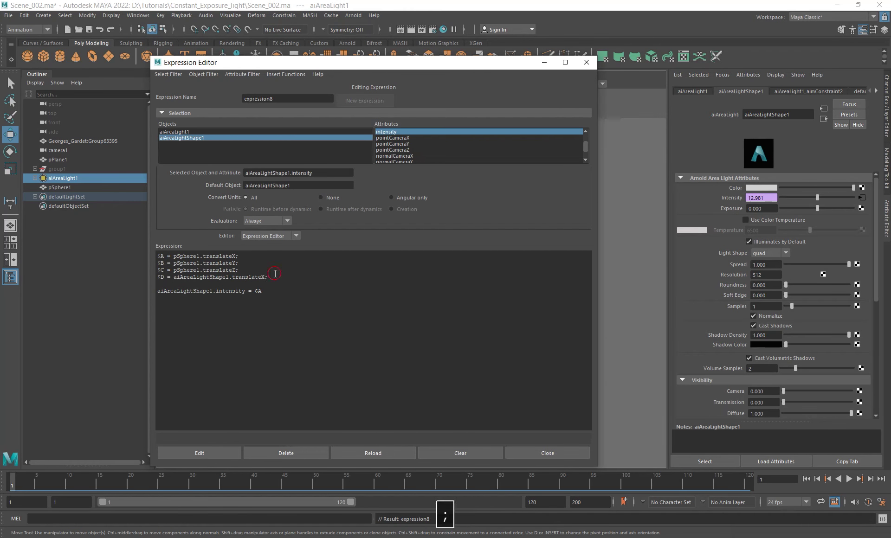
Copy the $D line into a new $E line, ending it with aiAreaLightShape1.translateY;.
drag(271, 277, 157, 279)
key(ctrl+c)
click(196, 285)
text($E =)
key(ctrl+v)
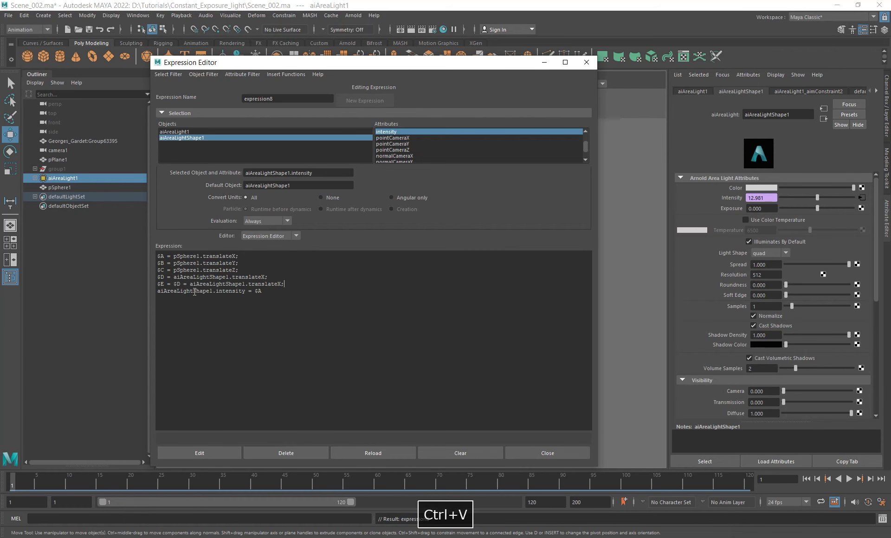
key(BackSpace)
key(BackSpace)
text(Y;)
Add an $F line from the same copied text, ending with aiAreaLightShape1.translateZ;, and leave two blank lines above the intensity line.
key(Return)
text($F =)
key(ctrl+v)
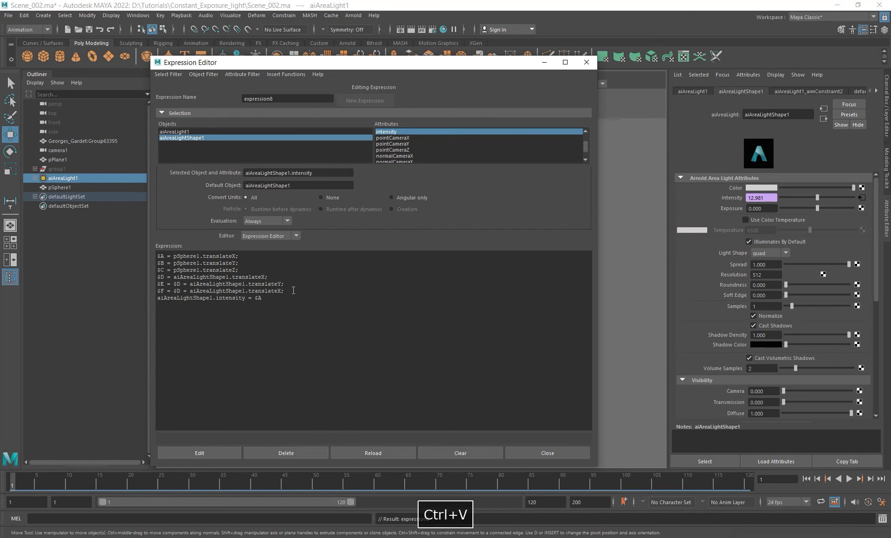
key(Left)
key(Left)
key(Delete)
text(Z)
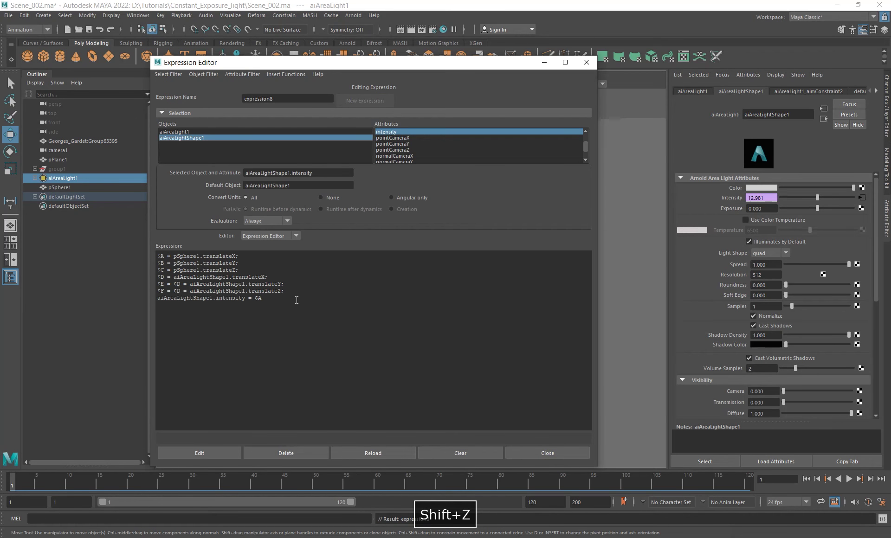
key(Return)
key(BackSpace)
key(BackSpace)
key(Return)
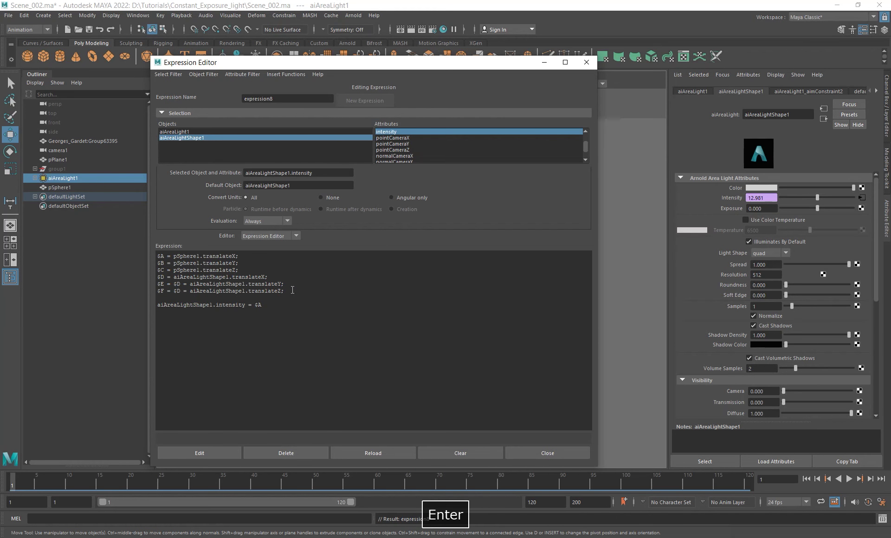
key(Return)
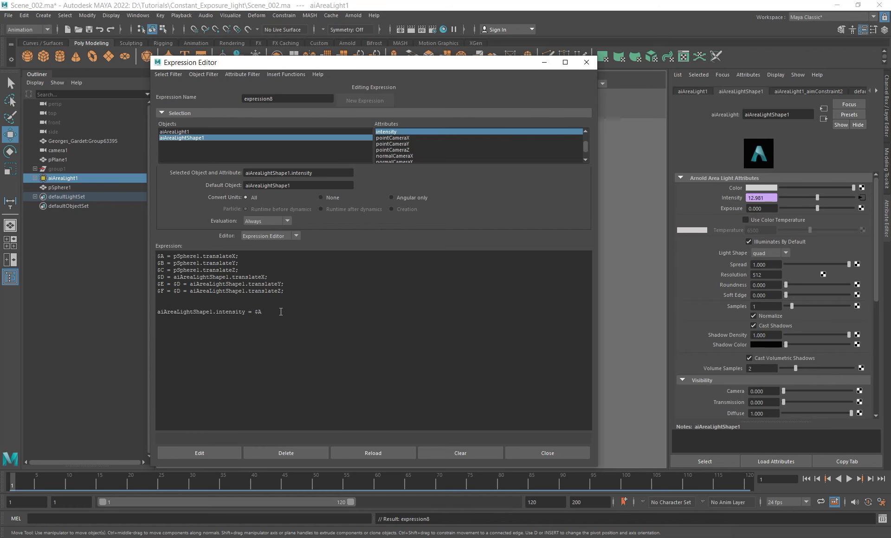
Remove the stray "$D =" from the $E and $F lines so each equals only its aiAreaLightShape1 translate attribute.
double_click(164, 256)
double_click(259, 312)
drag(173, 256, 196, 256)
drag(173, 263, 204, 263)
drag(193, 277, 228, 278)
click(270, 312)
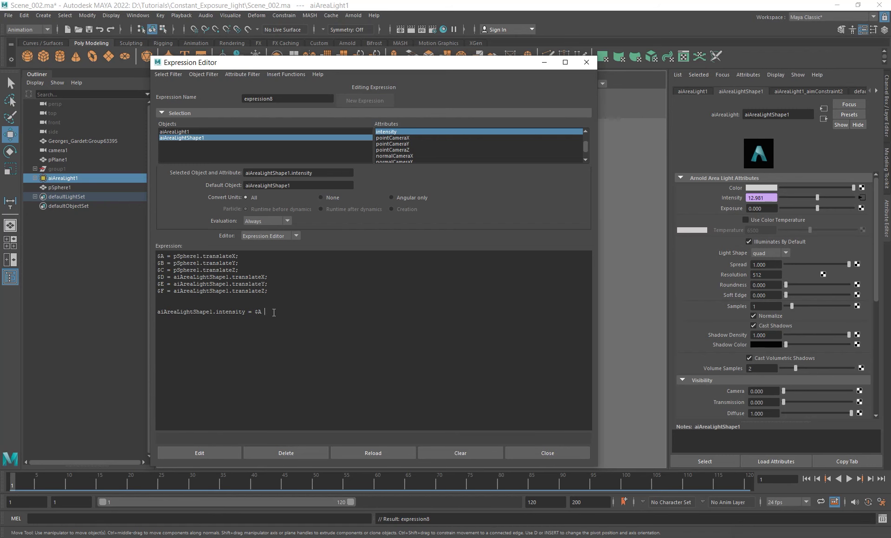
Make the intensity line equal ($A - $D) and apply the edited expression.
drag(157, 256, 238, 256)
click(267, 311)
text(-)
drag(158, 277, 164, 277)
click(221, 279)
drag(158, 278, 168, 277)
click(281, 312)
text($D)
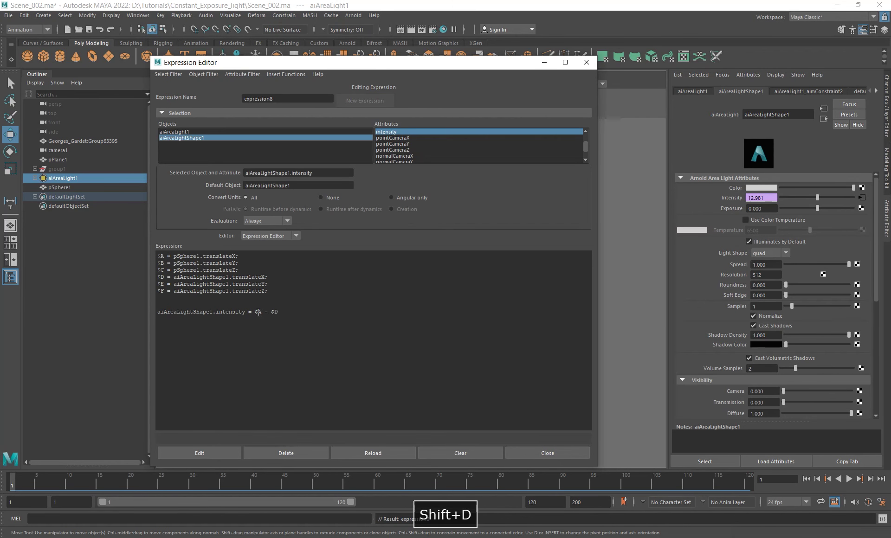
click(202, 452)
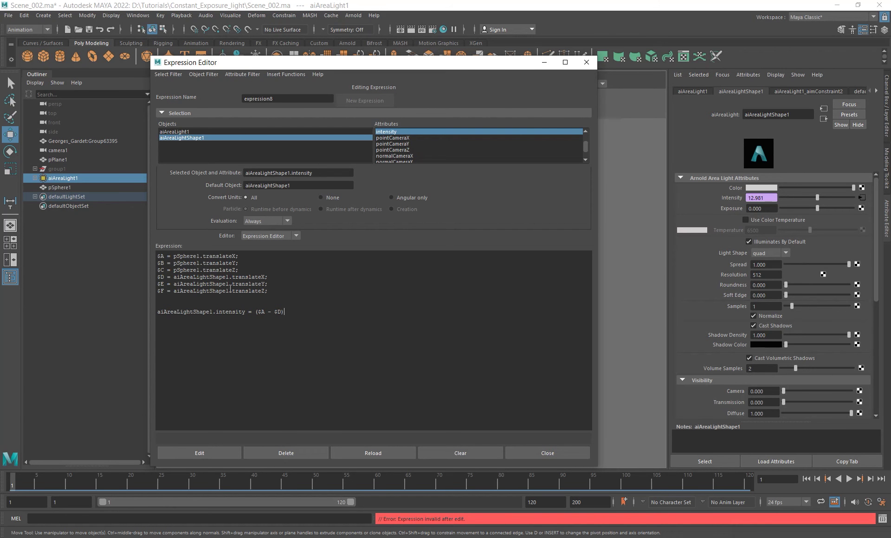
Change the $D and $E lines to read aiAreaLight1.translateX and aiAreaLight1.translateY.
key(BackSpace)
key(BackSpace)
key(BackSpace)
key(BackSpace)
key(BackSpace)
click(226, 284)
key(BackSpace)
key(BackSpace)
key(BackSpace)
key(BackSpace)
key(BackSpace)
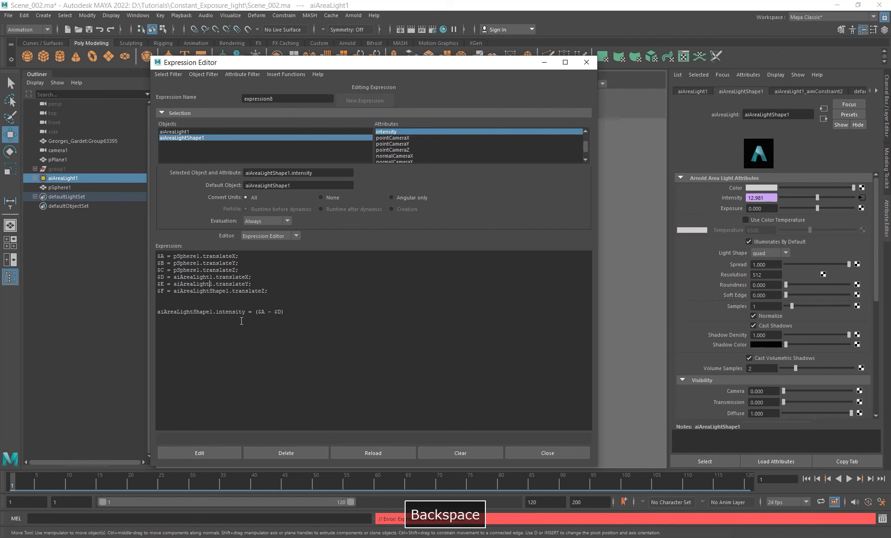
Change the $F line to read aiAreaLight1.translateZ and apply the edited expression.
click(222, 291)
key(BackSpace)
key(BackSpace)
key(BackSpace)
key(BackSpace)
key(BackSpace)
text(t)
click(208, 448)
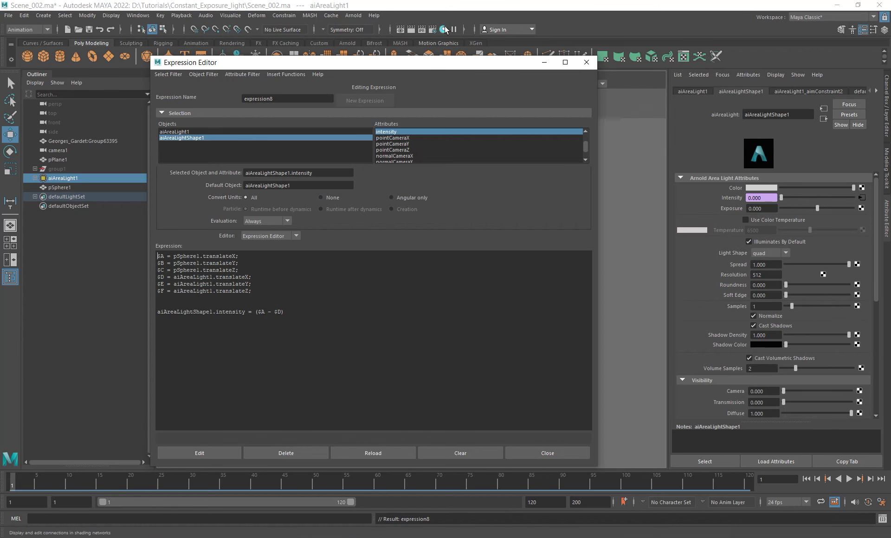
Move the Expression Editor clear of the area light and check the light's Intensity against the ($A - $D) term.
mouse_move(430, 62)
mouse_down()
mouse_move(315, 108)
mouse_move(698, 125)
mouse_up()
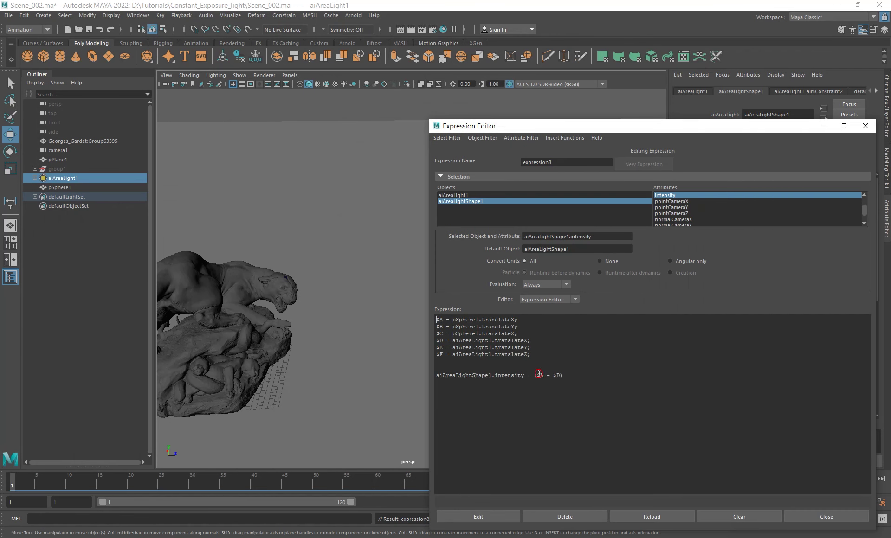
drag(537, 376, 563, 376)
drag(661, 129, 371, 254)
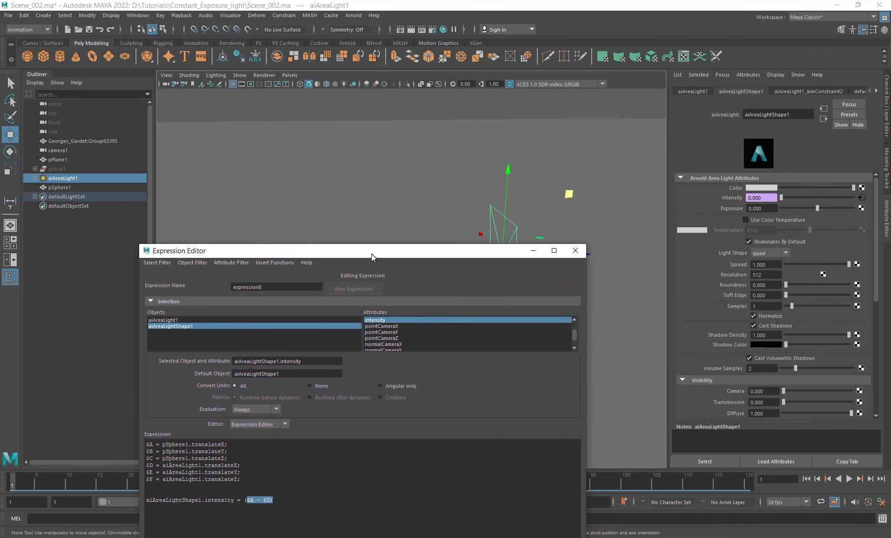
drag(772, 198, 715, 197)
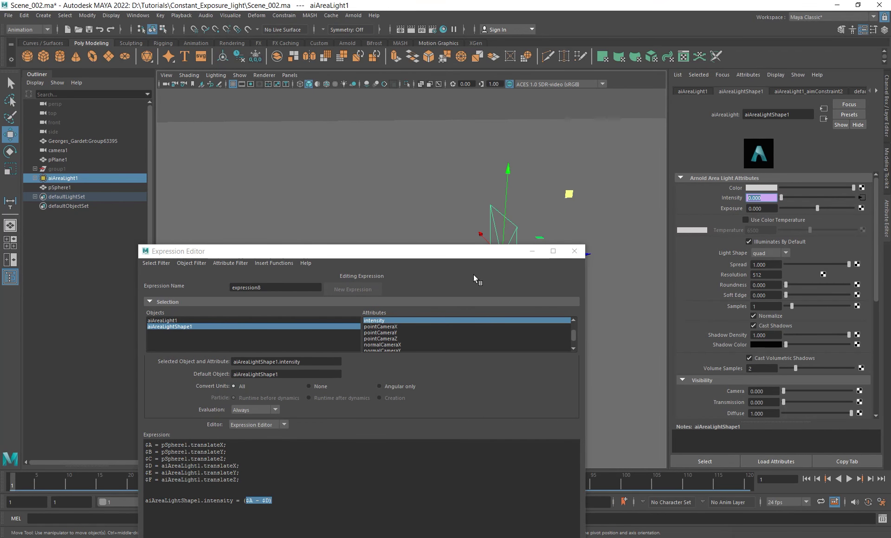
mouse_move(465, 254)
mouse_down()
mouse_move(467, 278)
mouse_move(481, 259)
mouse_up()
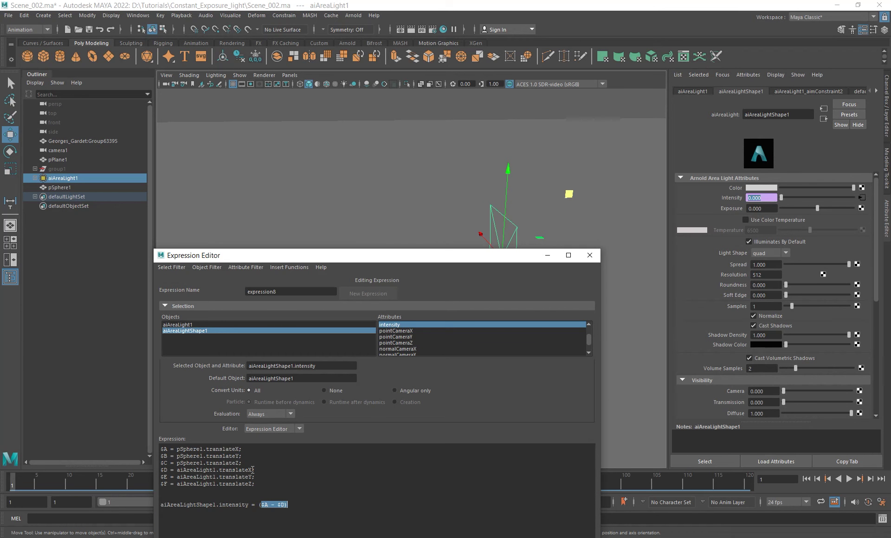
triple_click(278, 504)
drag(393, 256, 313, 378)
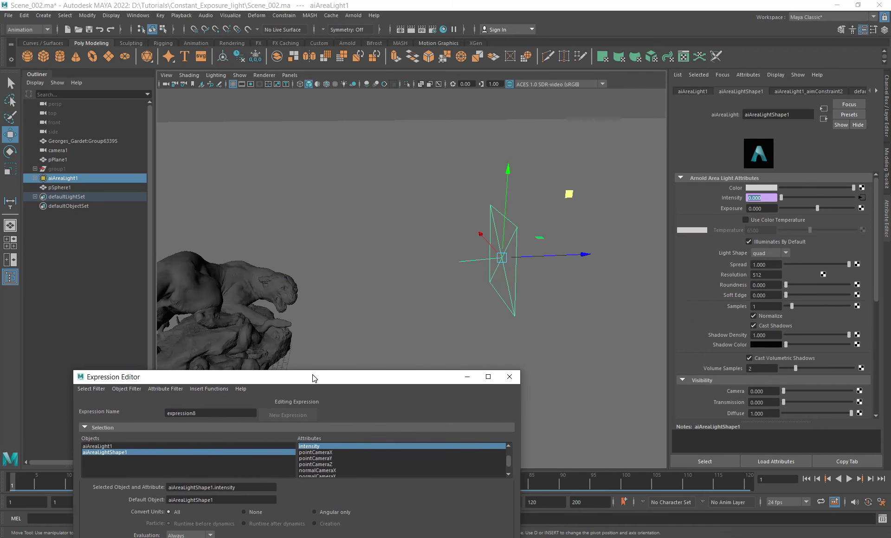
Compare the Translate X values of pSphere1 and aiAreaLight1.
click(63, 187)
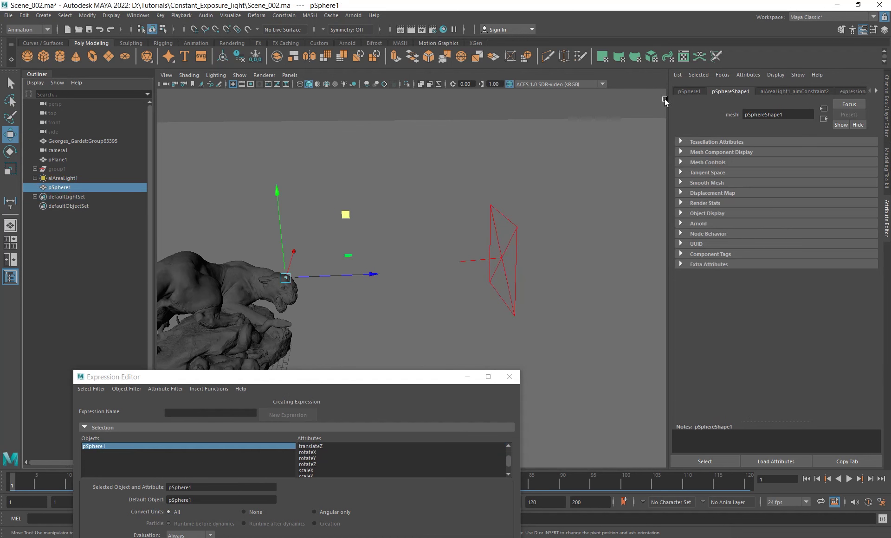
click(761, 152)
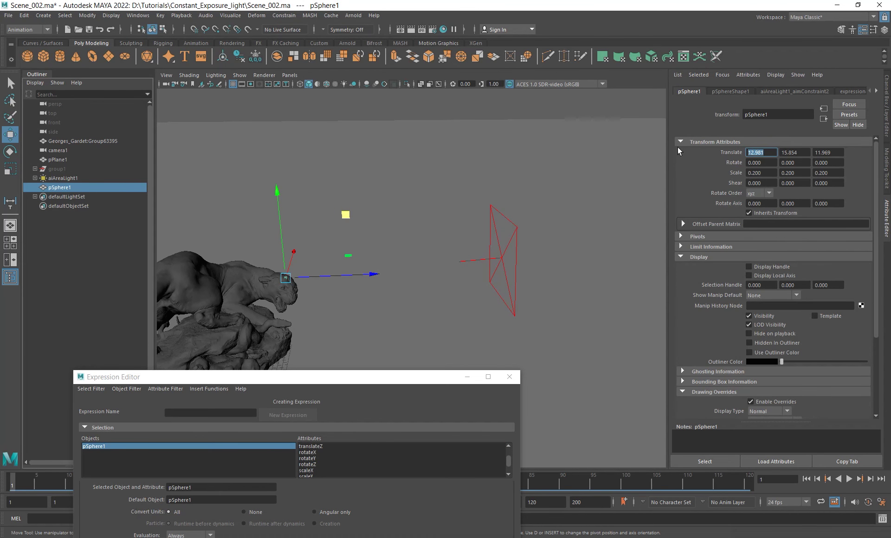
click(63, 179)
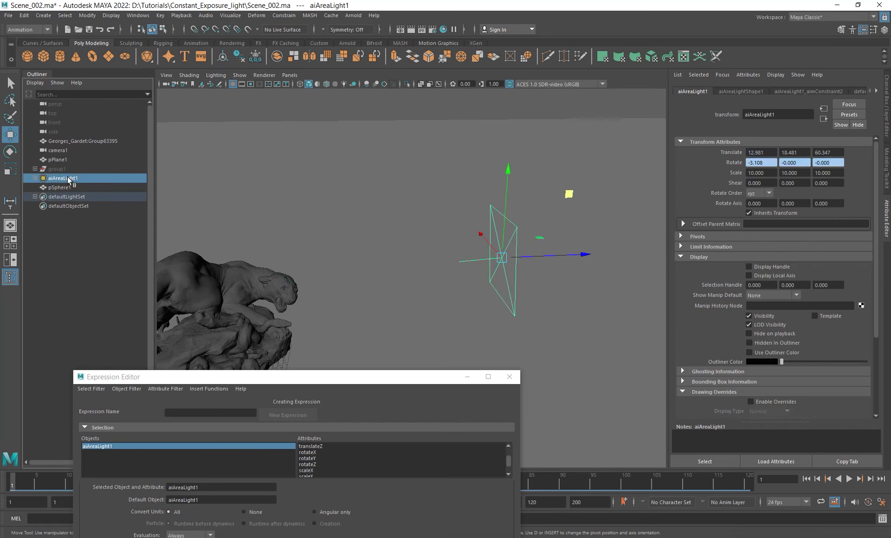
click(766, 153)
Raise and shift the area light to about 36.1, 33.3, 54.4, and bring up its shape attributes to check the Intensity.
alt+drag(459, 262, 423, 285)
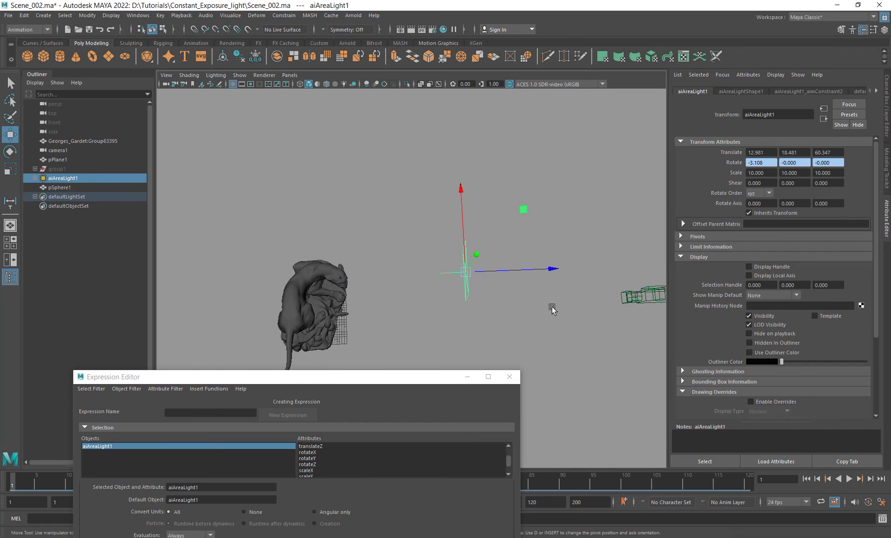
alt+drag(499, 301, 495, 243)
drag(463, 175, 465, 138)
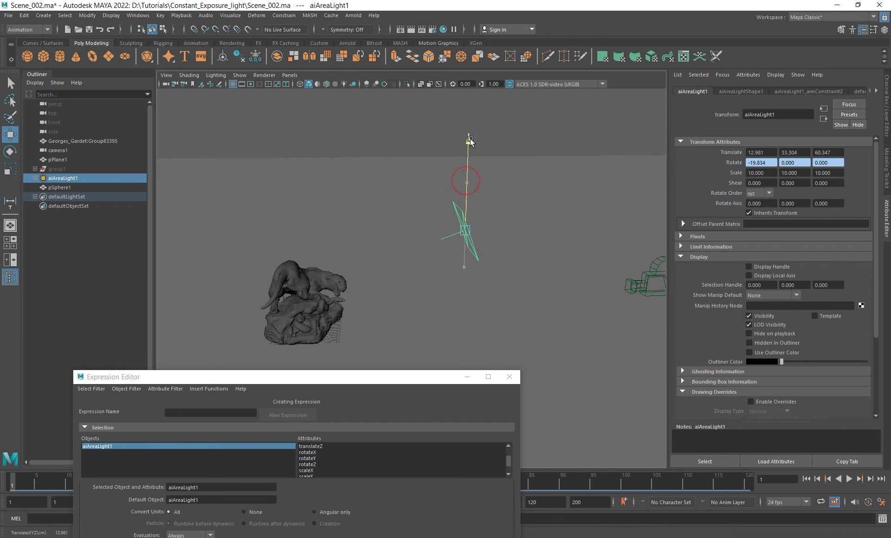
alt+drag(427, 207, 449, 256)
drag(497, 161, 456, 114)
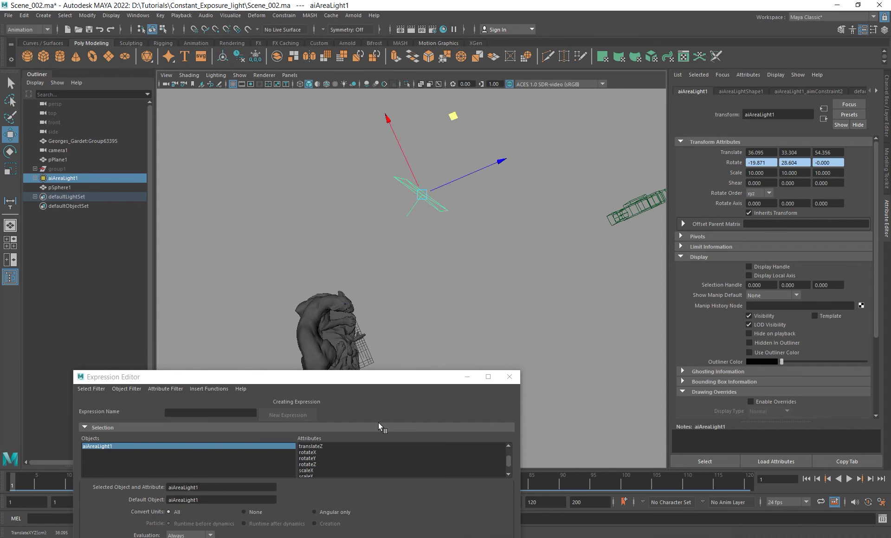
drag(372, 380, 402, 269)
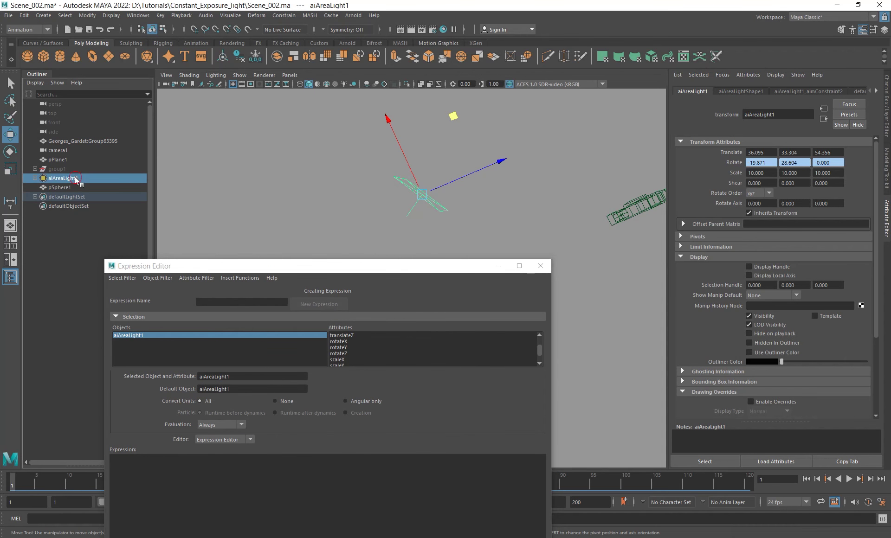
click(722, 91)
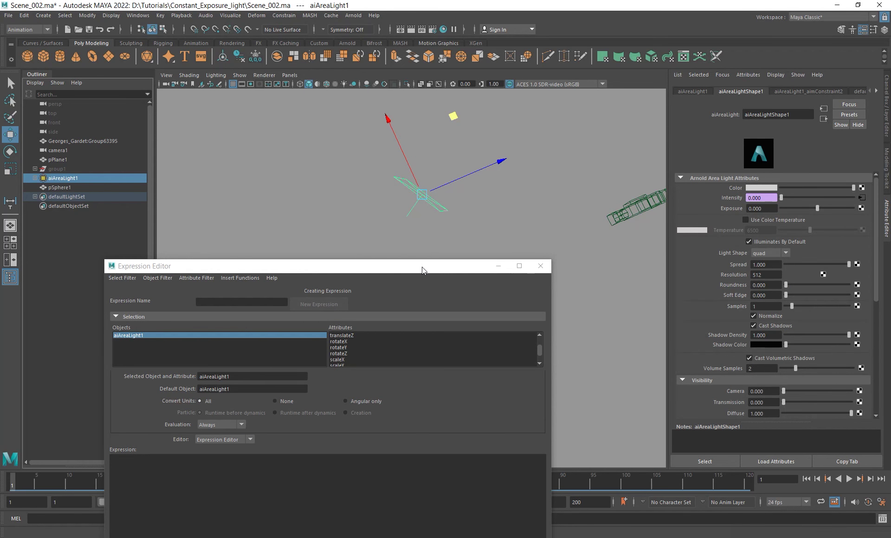
Raise the area light to a Translate Y of about 40.4 and bring up its shape attributes to check the Intensity.
drag(422, 266, 458, 361)
alt+drag(459, 283, 493, 207)
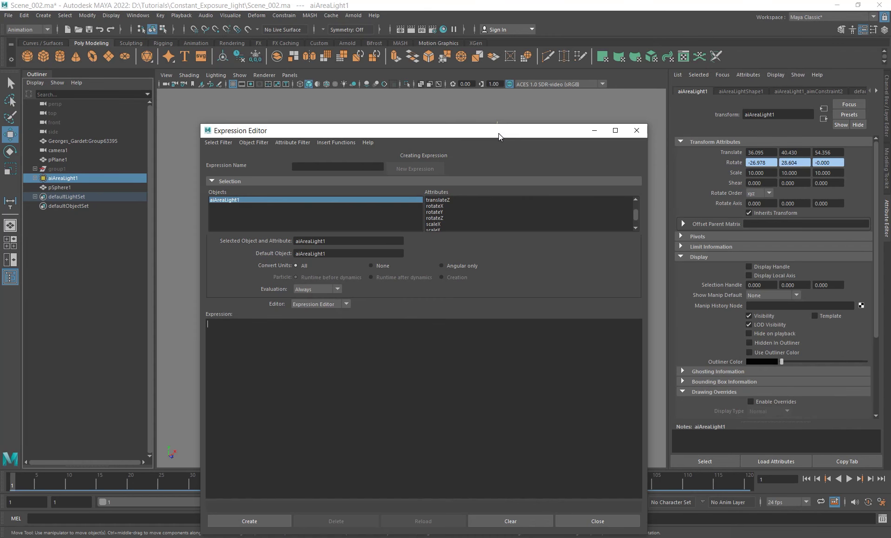
drag(498, 132, 461, 263)
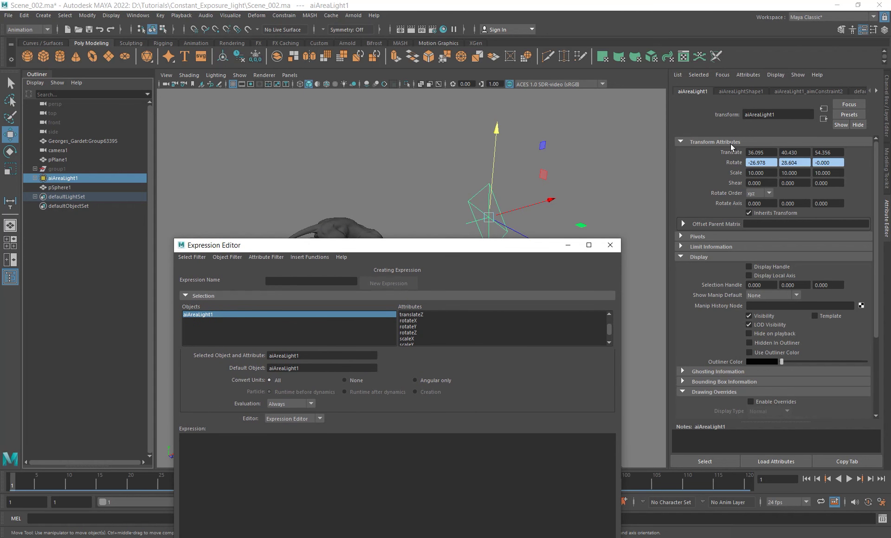
click(739, 91)
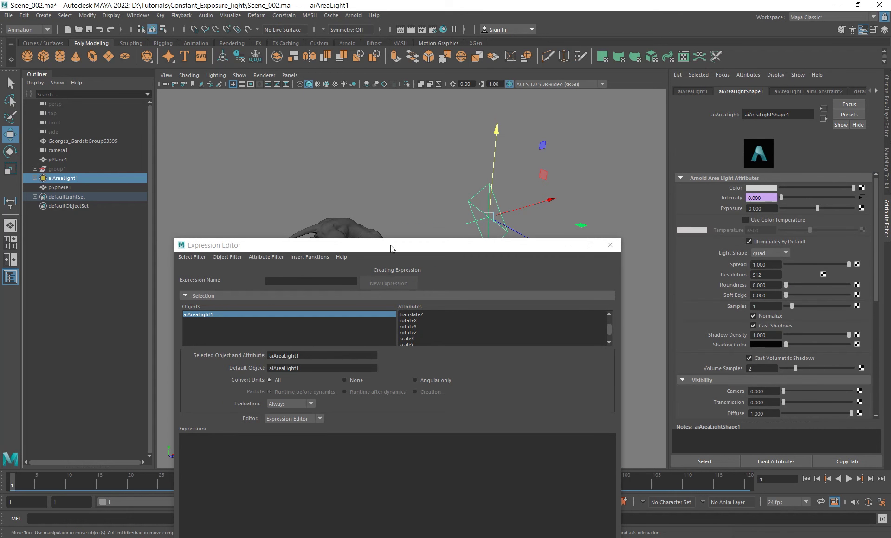
Open the light's Intensity expression to review the variables and the ($A - $D) term.
right_click(761, 197)
click(783, 204)
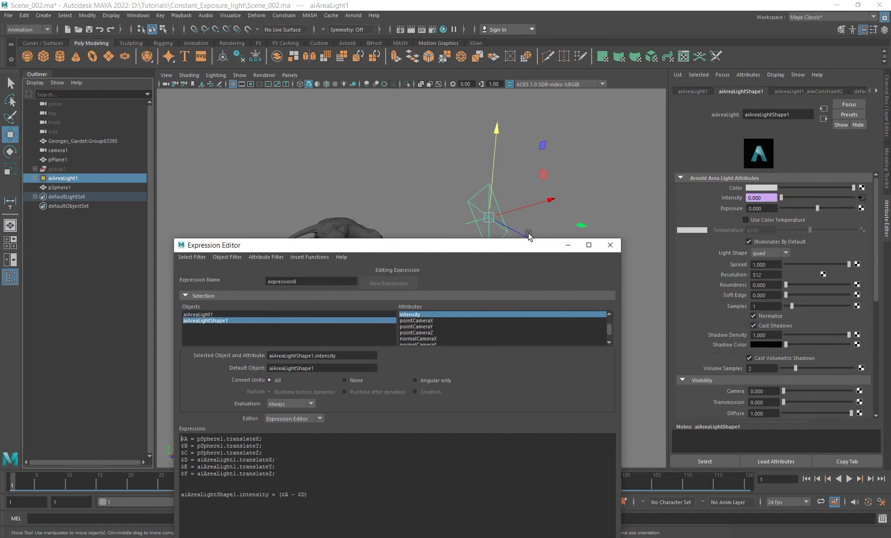
drag(506, 247, 535, 125)
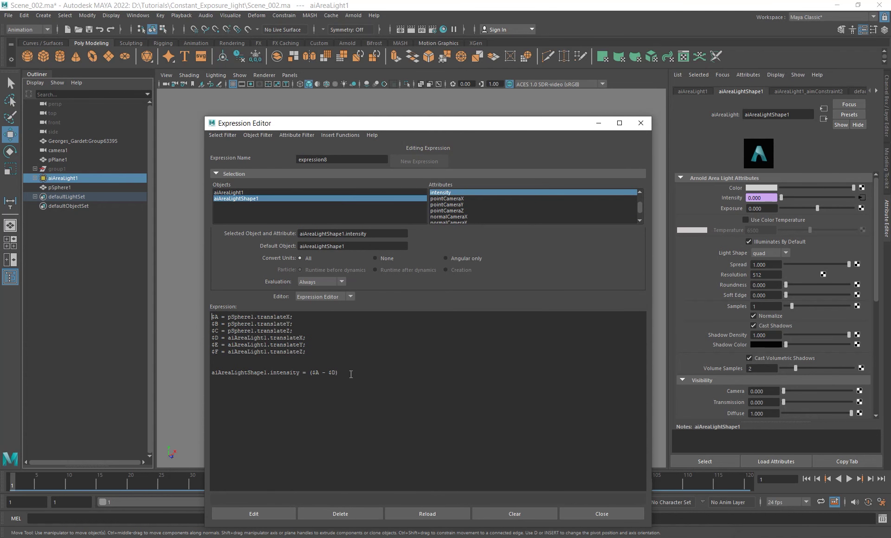
drag(556, 124, 524, 114)
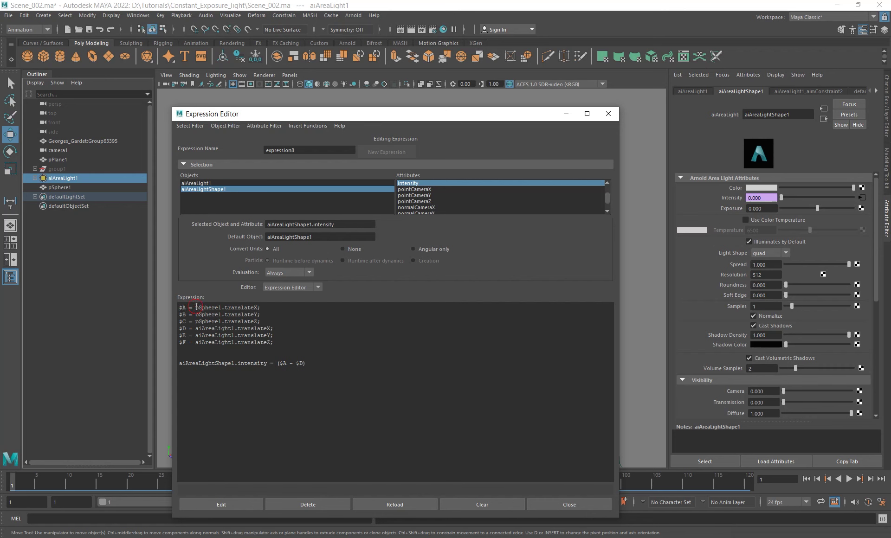
Look up the Translate X values of pSphere1 and aiAreaLight1 that the $A and $D variables refer to.
drag(196, 307, 257, 307)
drag(296, 115, 255, 274)
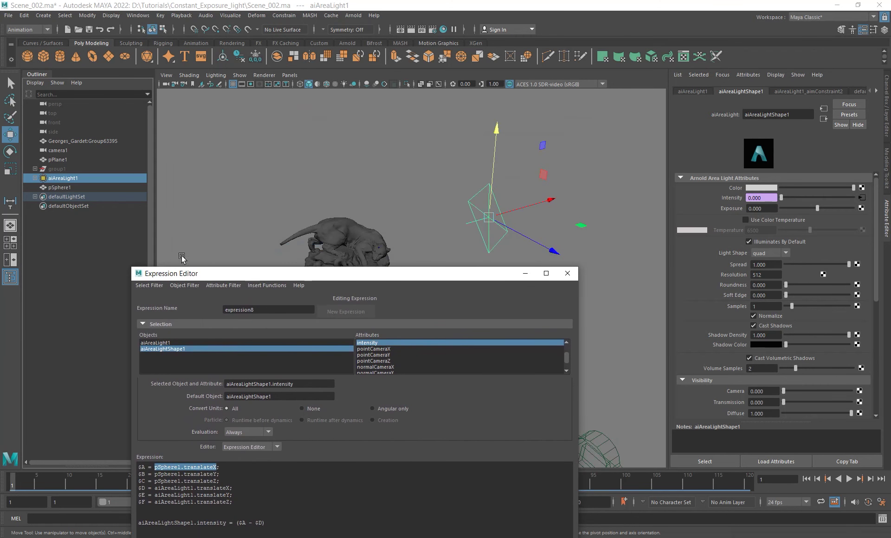
click(59, 187)
click(689, 91)
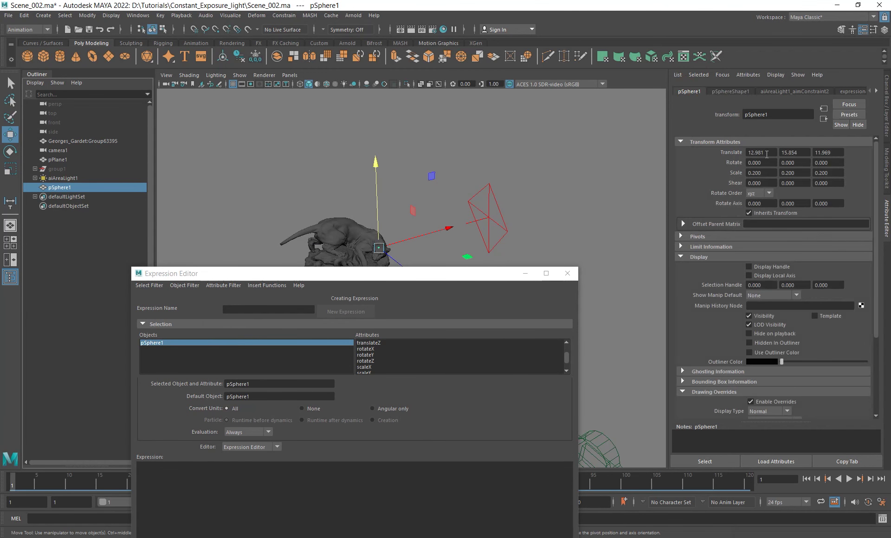
click(766, 152)
click(64, 178)
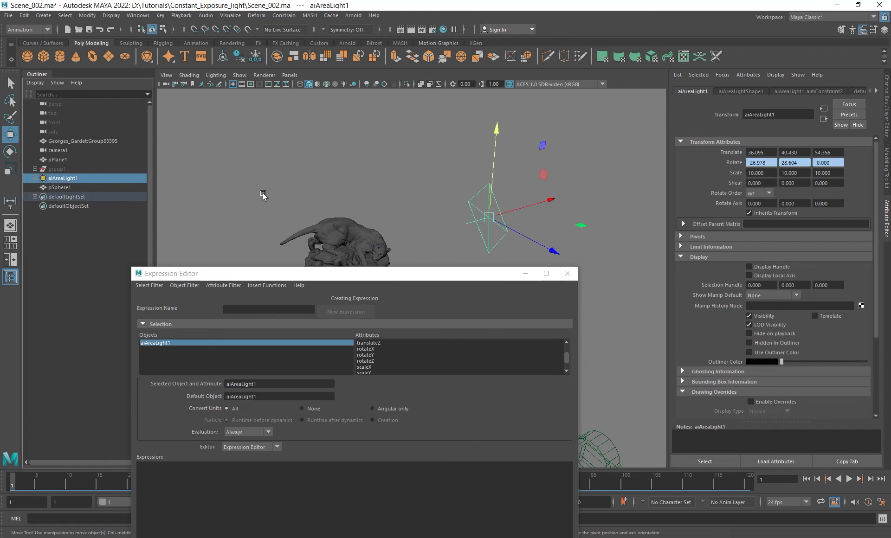
click(755, 153)
drag(383, 279, 389, 244)
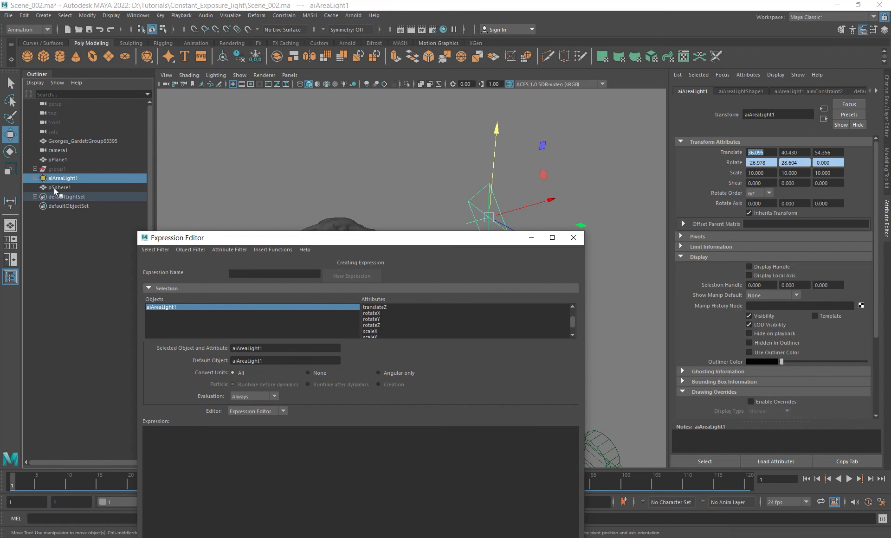
drag(767, 153, 713, 152)
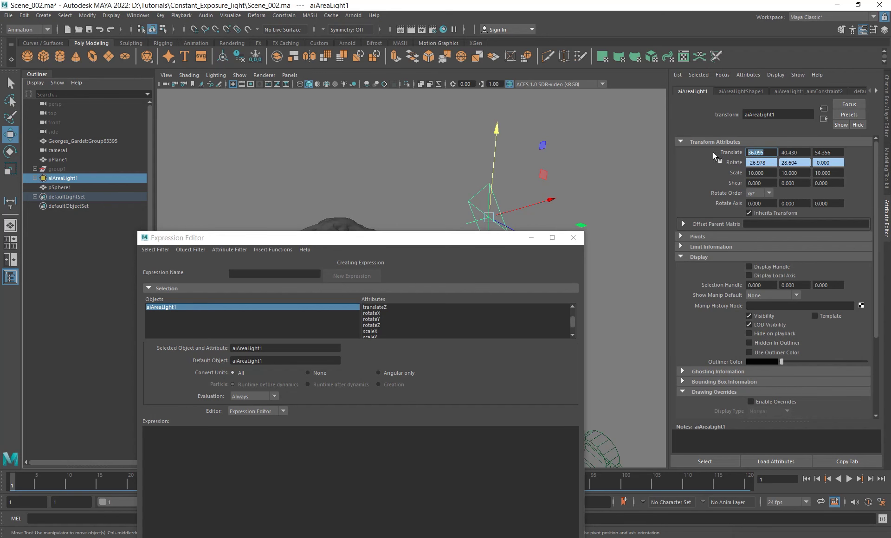
Reopen the Intensity expression of aiAreaLightShape1 for editing in the Expression Editor.
drag(424, 235, 457, 141)
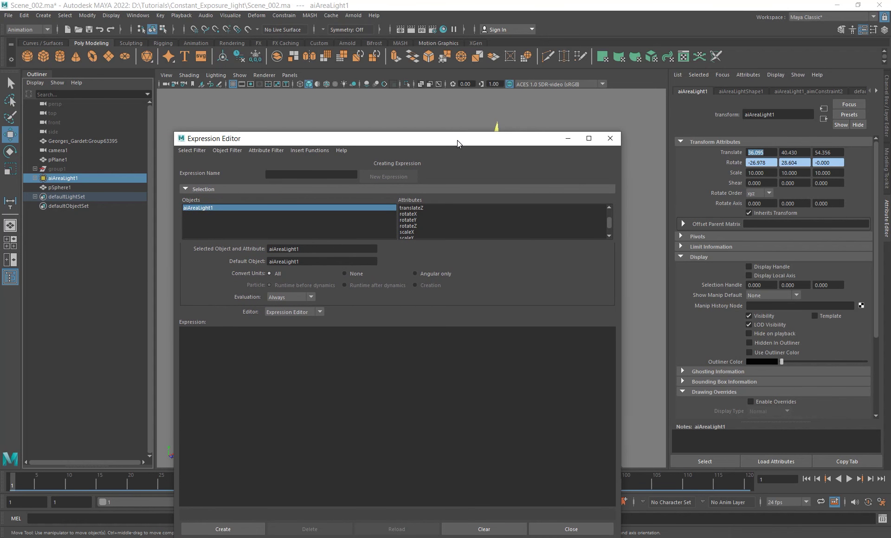
click(747, 93)
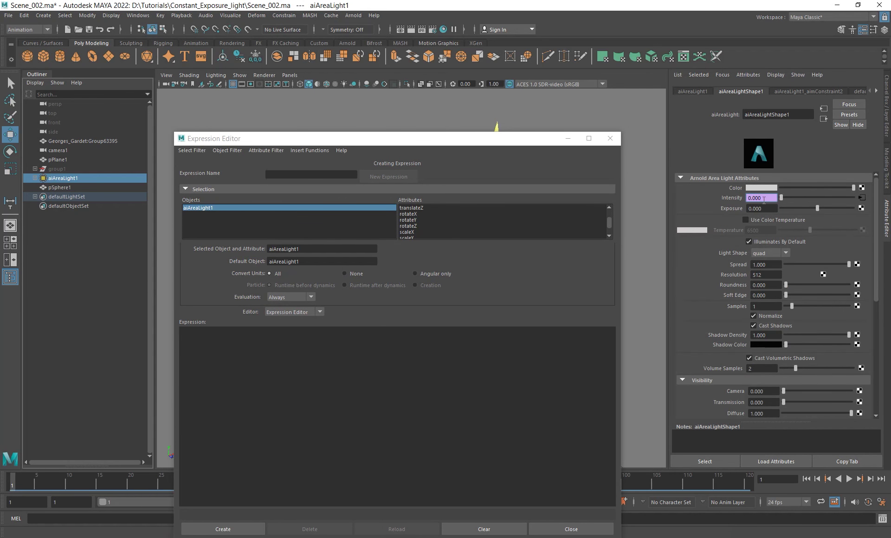
right_click(765, 197)
click(770, 206)
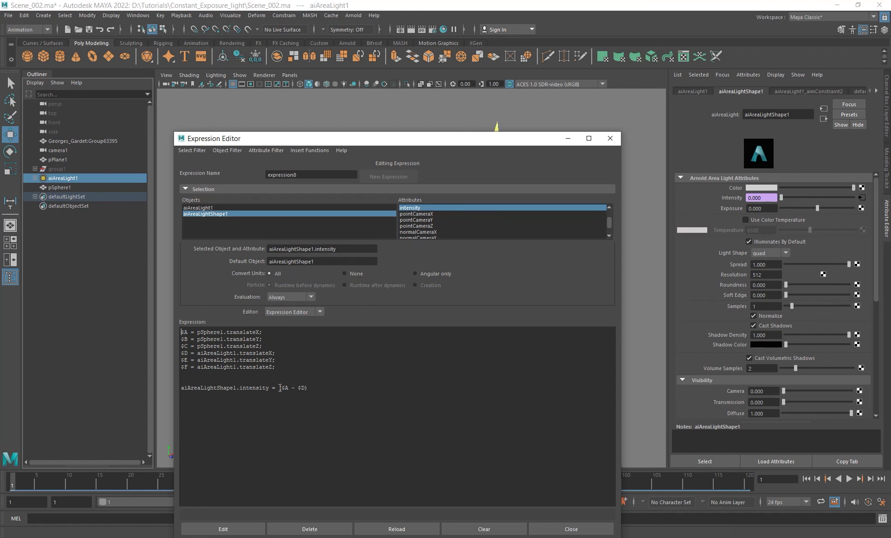
Change the intensity line to pow(($A - $D), 2), apply the edited expression and check the light's Intensity.
drag(278, 389, 308, 389)
click(316, 399)
click(279, 388)
text(pow()
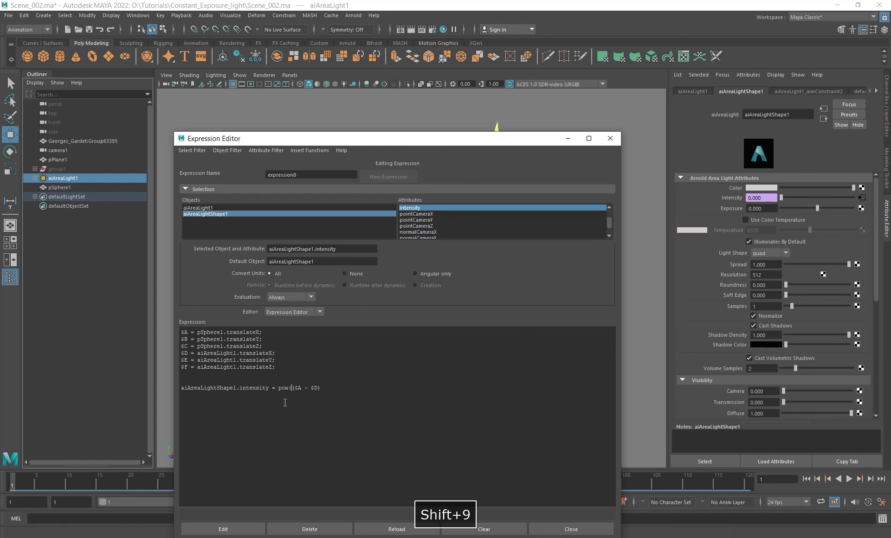
click(327, 389)
text(, 2)
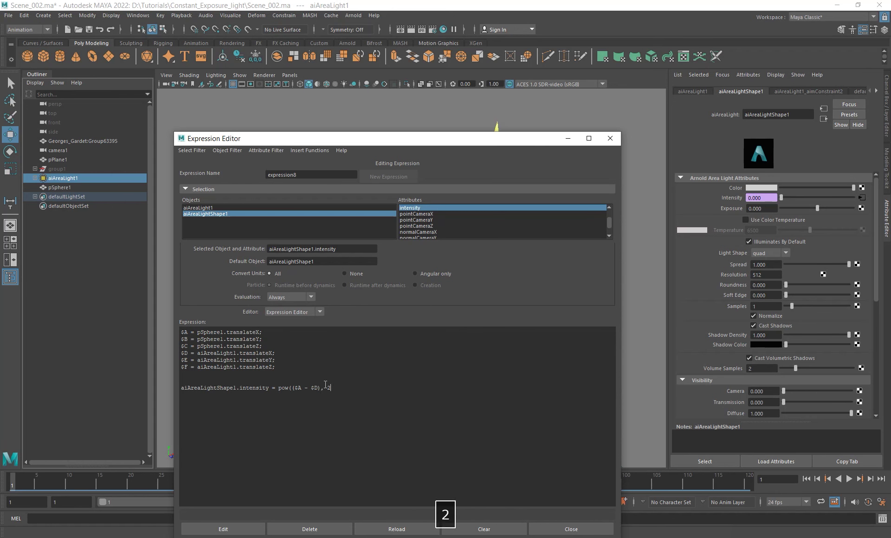
text())
click(232, 530)
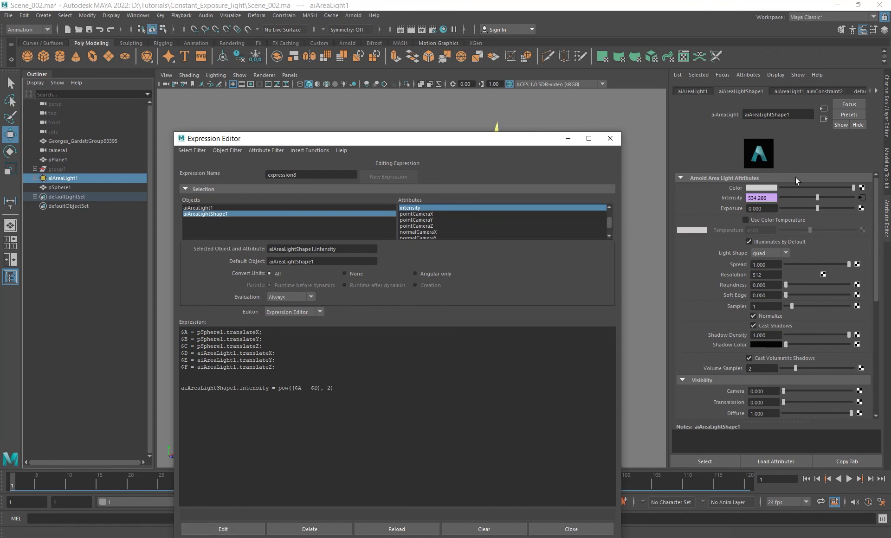
drag(774, 198, 684, 201)
drag(406, 138, 441, 91)
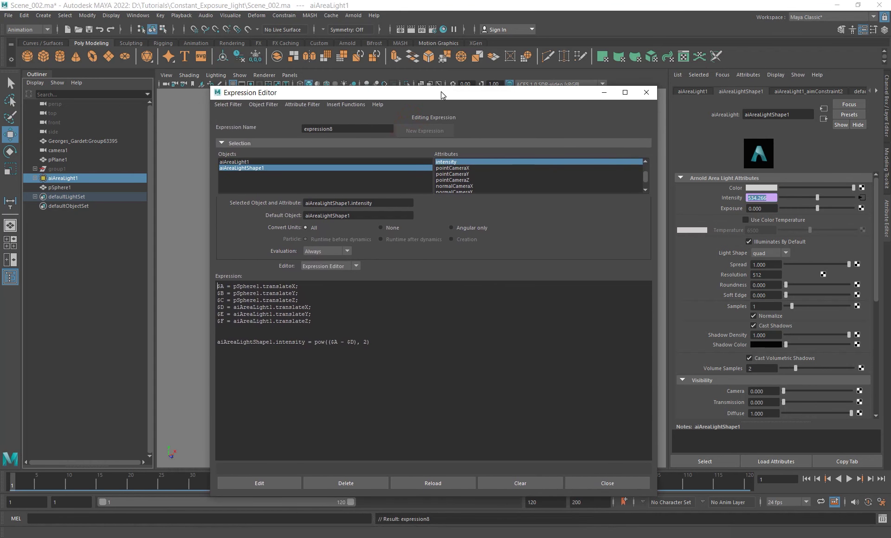